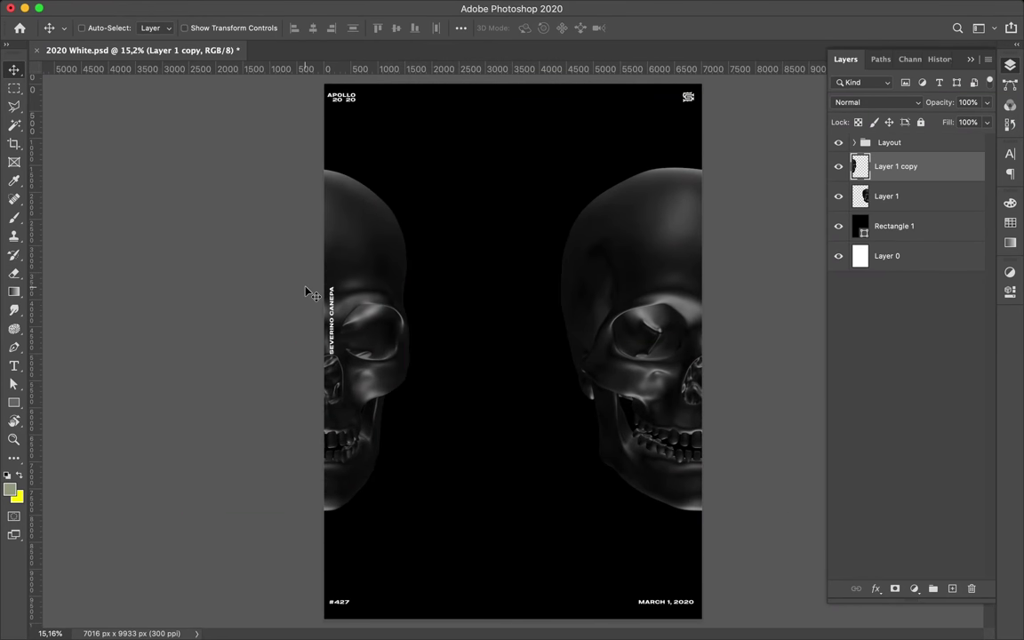
Step: Duplicate Layer 1 copy and add a Levels adjustment with white input at about 150
{"action": "left_click_drag", "start_coordinate": [905, 178], "coordinate": [901, 157]}
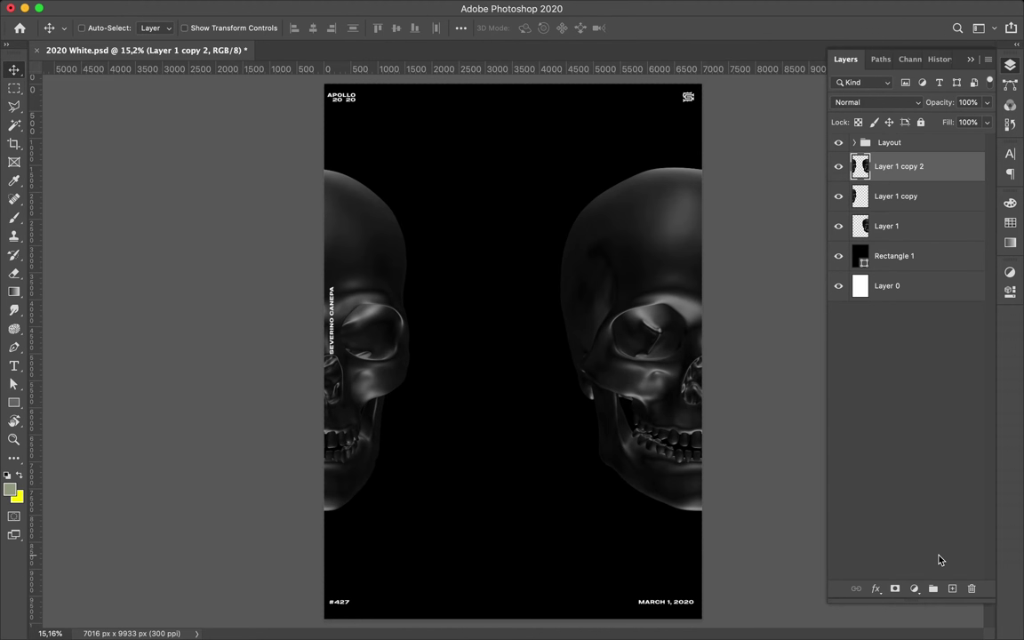
{"action": "left_click", "coordinate": [913, 588]}
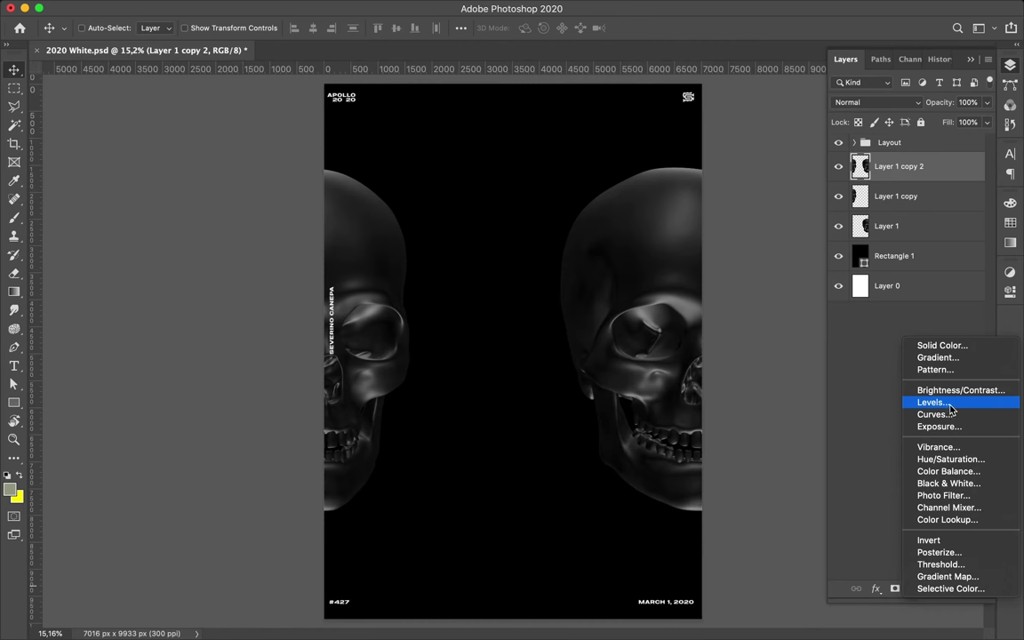
{"action": "left_click", "coordinate": [931, 401]}
{"action": "left_click_drag", "start_coordinate": [977, 417], "coordinate": [915, 418]}
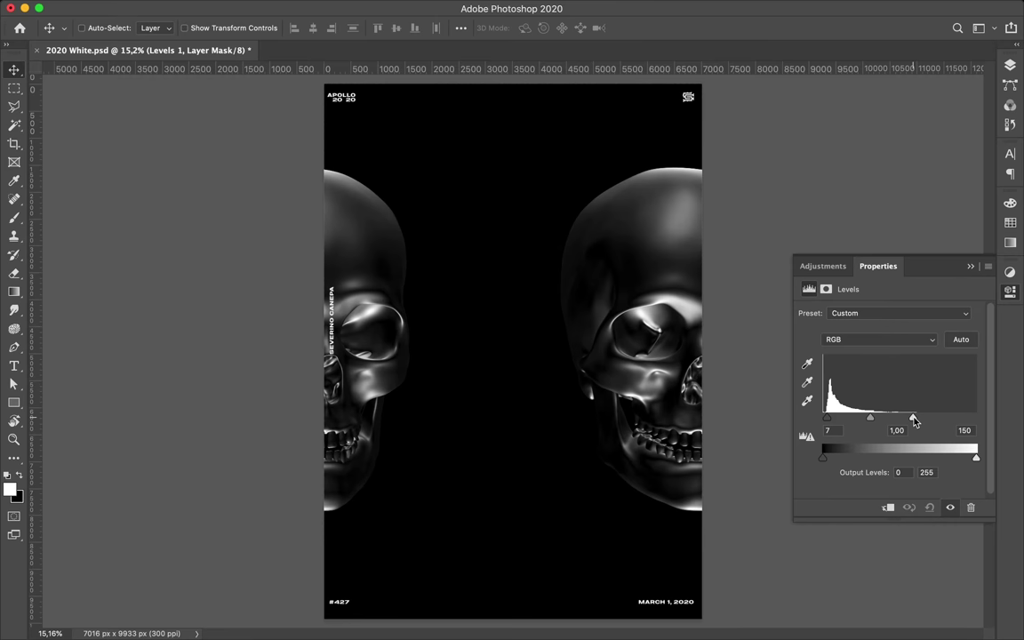
{"action": "left_click", "coordinate": [1010, 66]}
{"action": "left_click", "coordinate": [913, 588]}
{"action": "left_click", "coordinate": [854, 518]}
Step: Switch Rectangle 1's fill from solid black to a gradient and try a preset
{"action": "left_click", "coordinate": [915, 285]}
{"action": "key", "text": "a"}
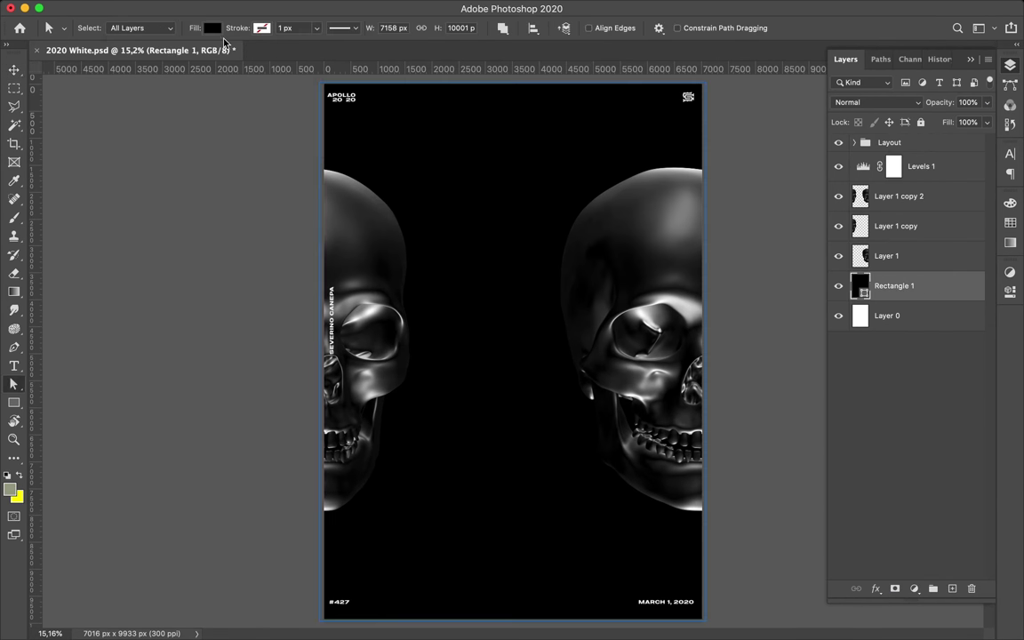
{"action": "left_click", "coordinate": [211, 27]}
{"action": "left_click", "coordinate": [154, 55]}
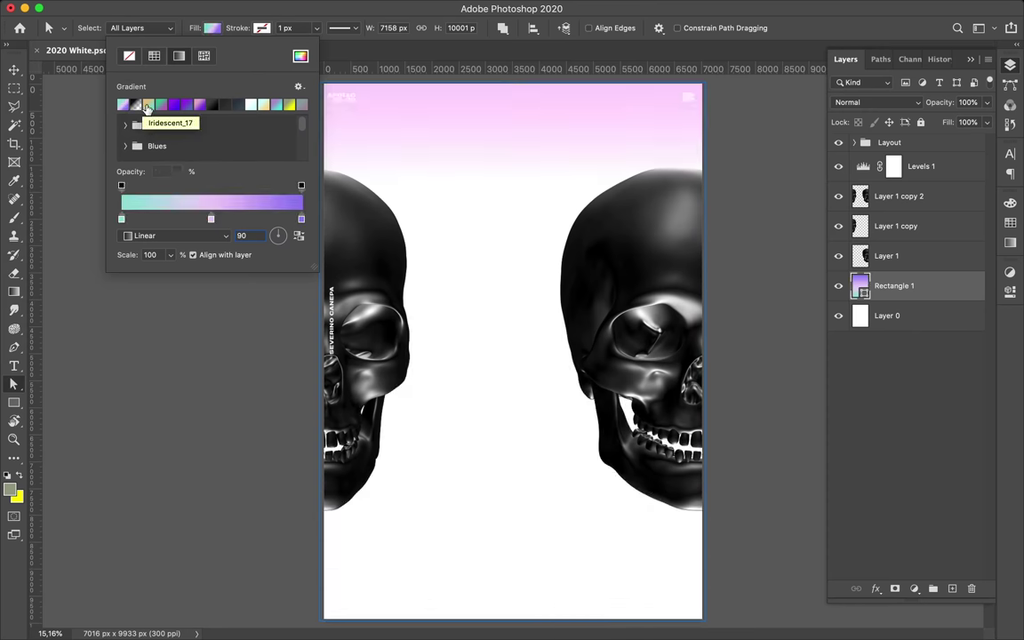
{"action": "left_click", "coordinate": [149, 106]}
{"action": "left_click", "coordinate": [764, 222]}
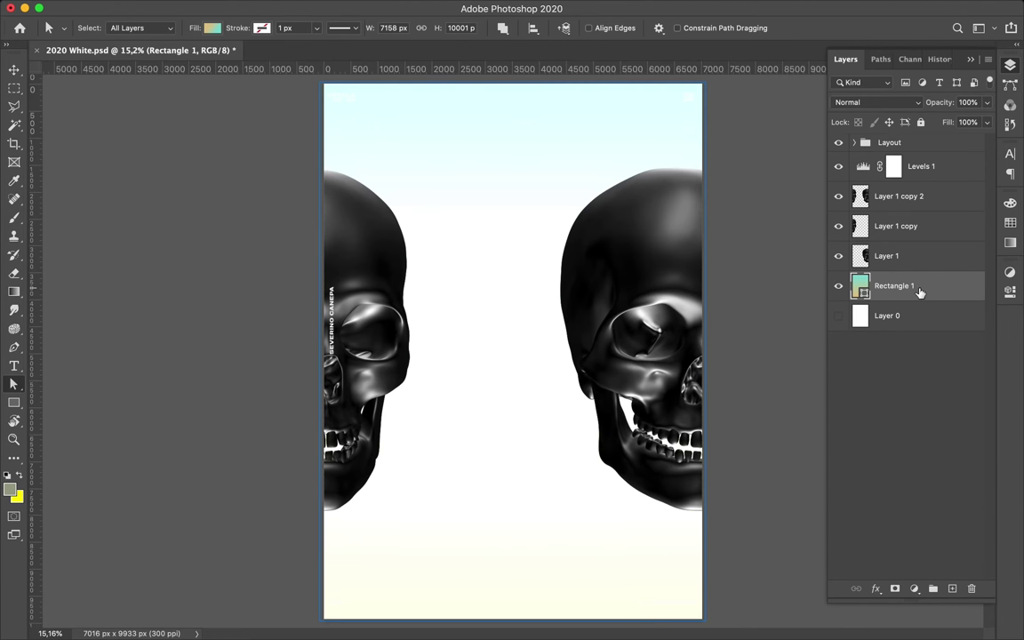
{"action": "scroll", "coordinate": [562, 288], "scroll_direction": "up", "scroll_amount": 3}
{"action": "scroll", "coordinate": [561, 288], "scroll_direction": "down", "scroll_amount": 4}
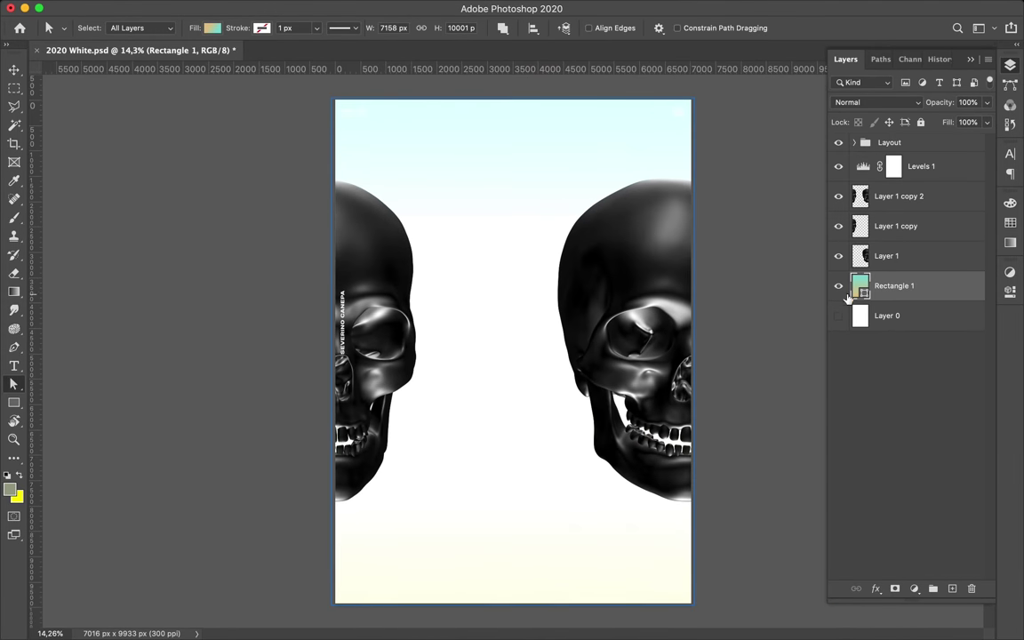
{"action": "left_click", "coordinate": [388, 103]}
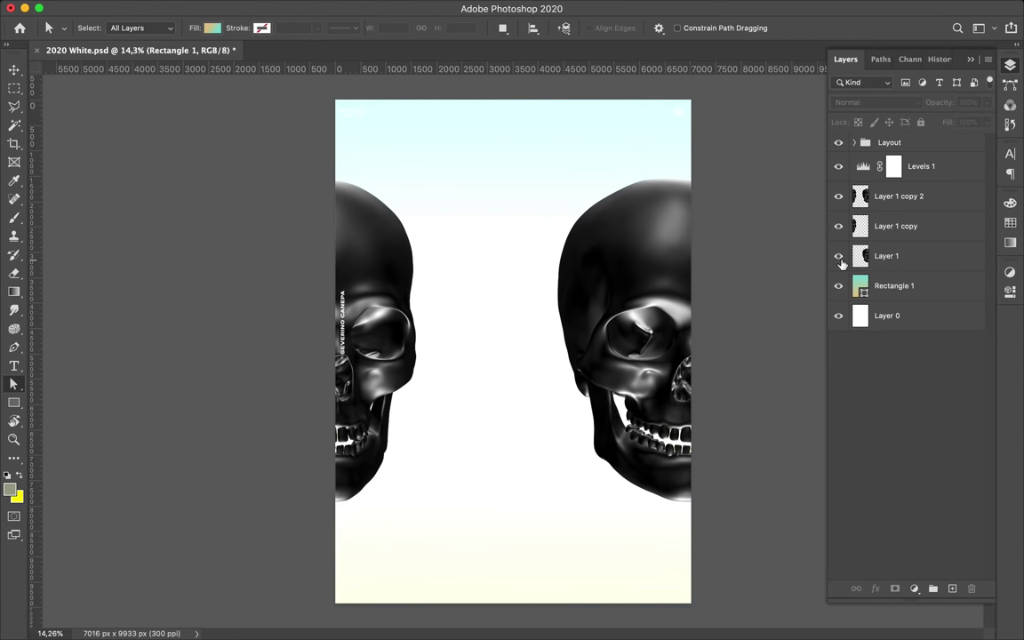
Step: Try several gradient presets, settling on the purple-pink-mint gradient for Rectangle 1
{"action": "left_click", "coordinate": [893, 286]}
{"action": "left_click", "coordinate": [211, 27]}
{"action": "left_click", "coordinate": [148, 105]}
{"action": "left_click", "coordinate": [161, 105]}
{"action": "left_click", "coordinate": [197, 104]}
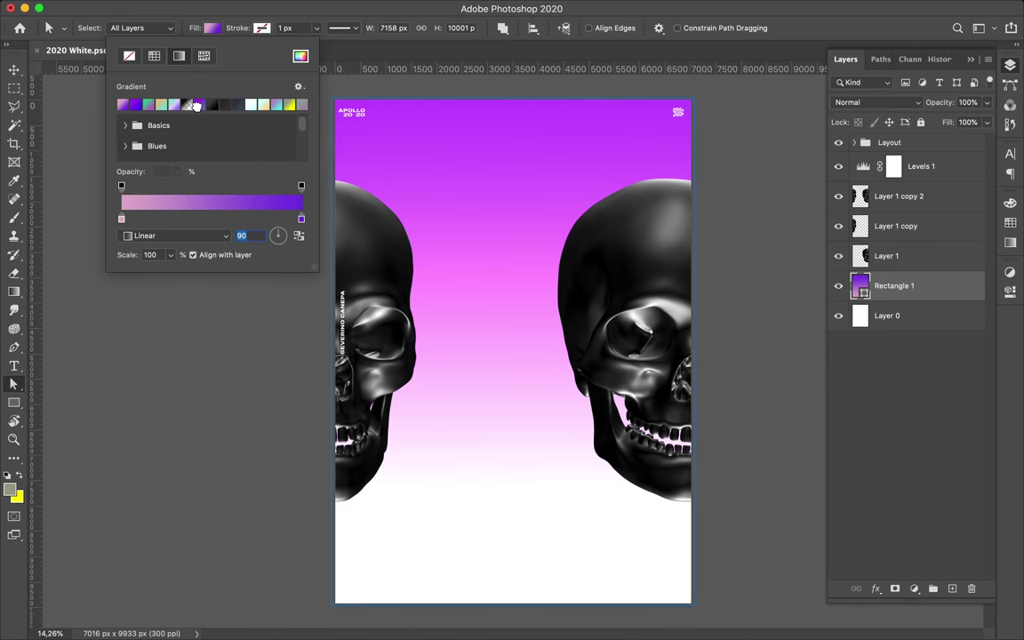
{"action": "left_click", "coordinate": [198, 105]}
{"action": "left_click", "coordinate": [800, 158]}
{"action": "left_click", "coordinate": [213, 29]}
{"action": "left_click", "coordinate": [184, 104]}
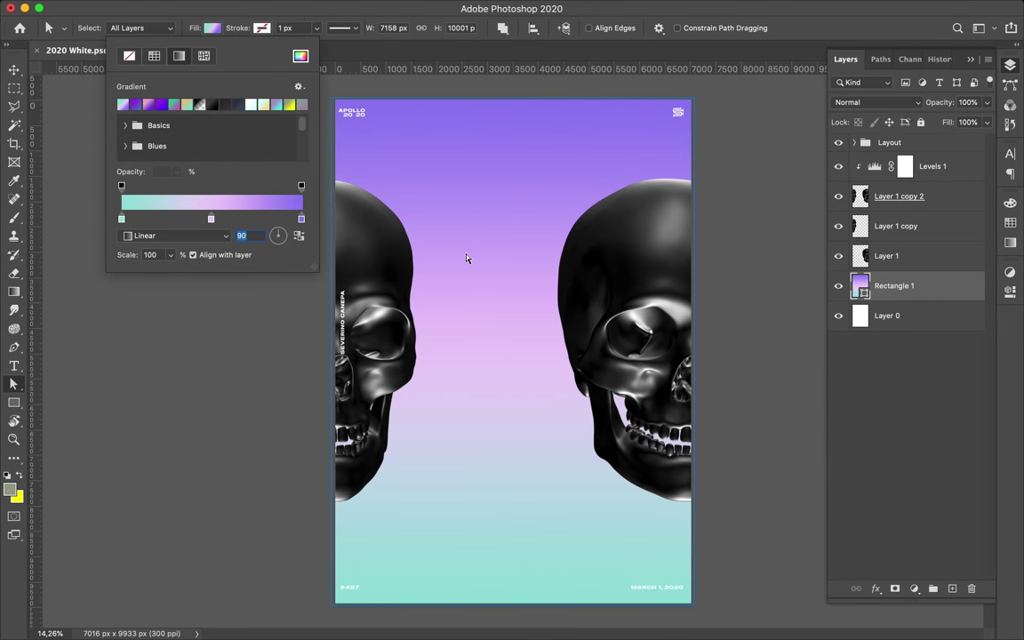
{"action": "left_click", "coordinate": [520, 238]}
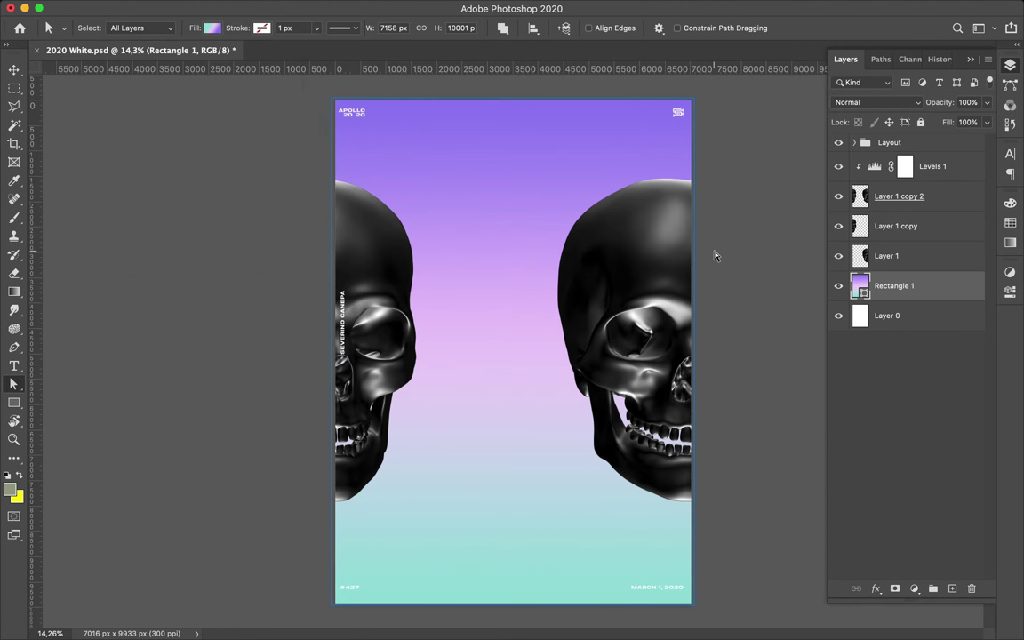
Step: Draw an inset rectangle inside the poster with its gradient angle set to -90
{"action": "key", "text": "u"}
{"action": "left_click_drag", "start_coordinate": [355, 142], "coordinate": [670, 567]}
{"action": "left_click", "coordinate": [156, 28]}
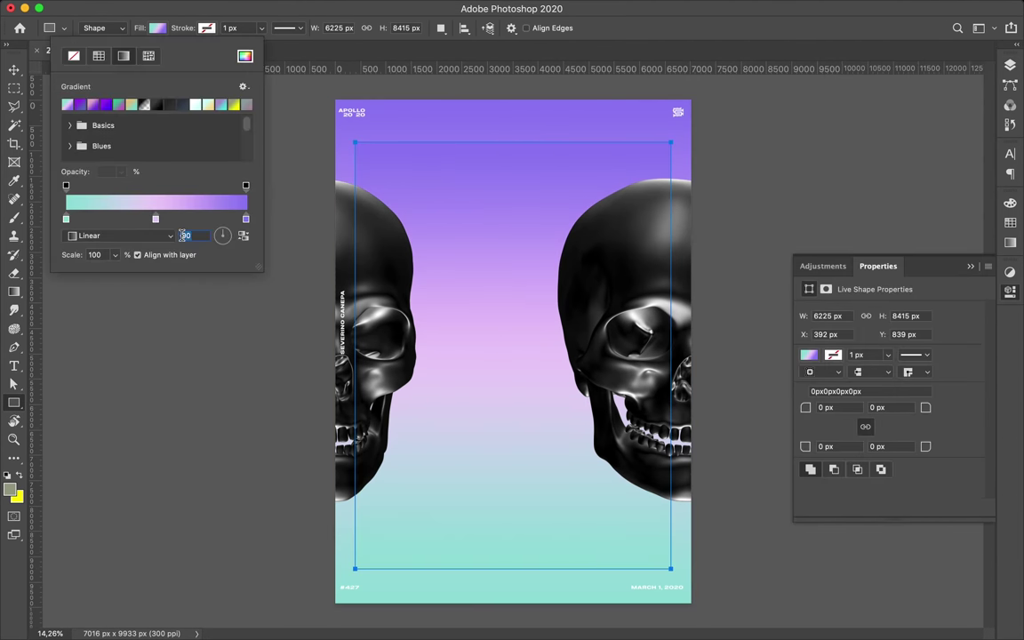
{"action": "type", "text": "-90"}
{"action": "key", "text": "Return"}
{"action": "key", "text": "v"}
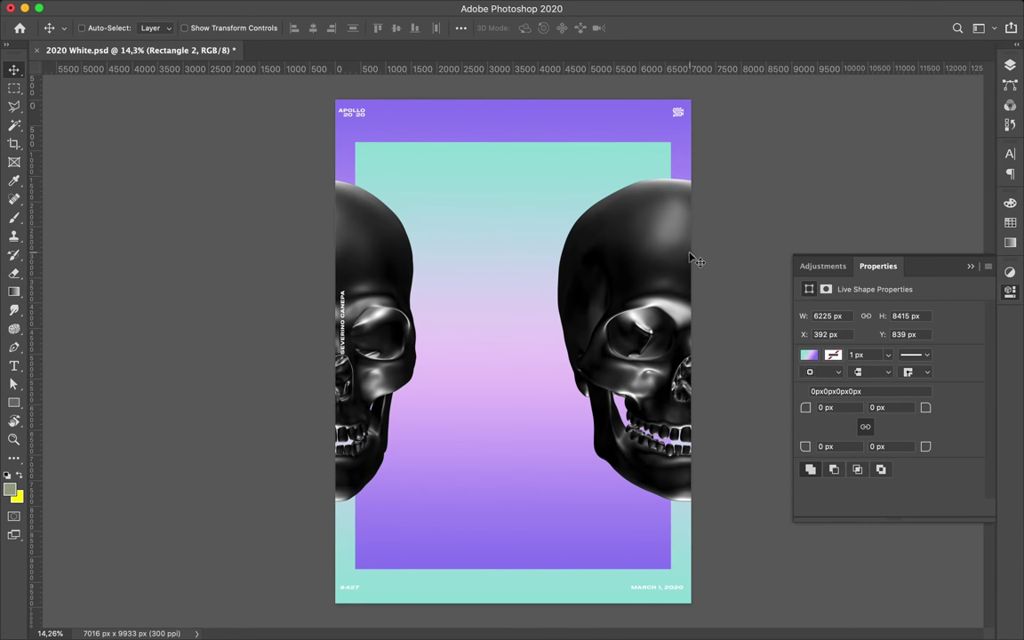
{"action": "left_click_drag", "start_coordinate": [702, 246], "coordinate": [786, 180]}
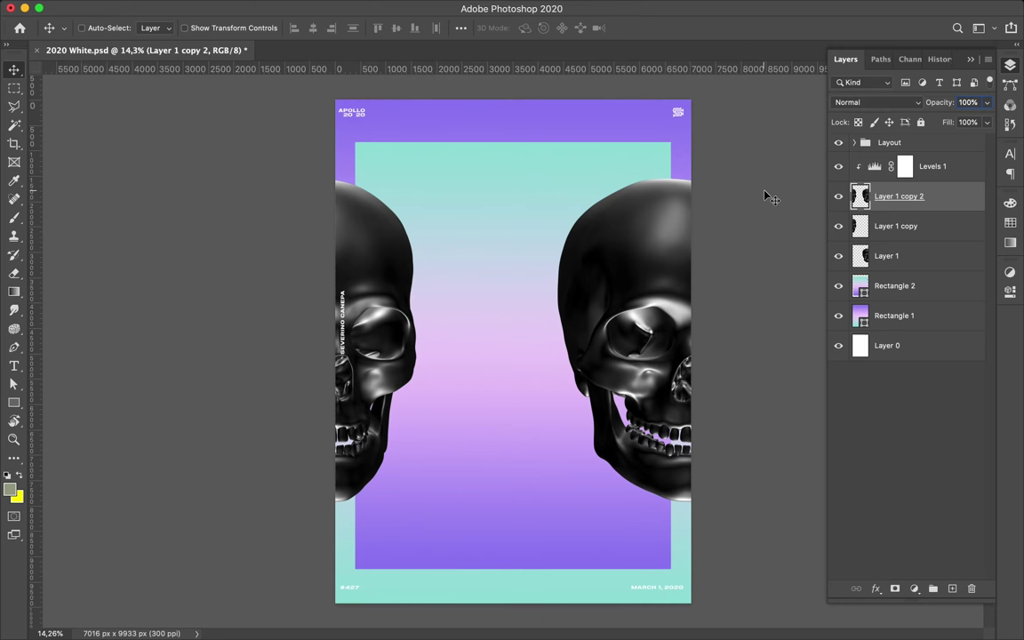
Step: Change the outer Rectangle 1 fill back to solid black
{"action": "left_click", "coordinate": [893, 315]}
{"action": "key", "text": "a"}
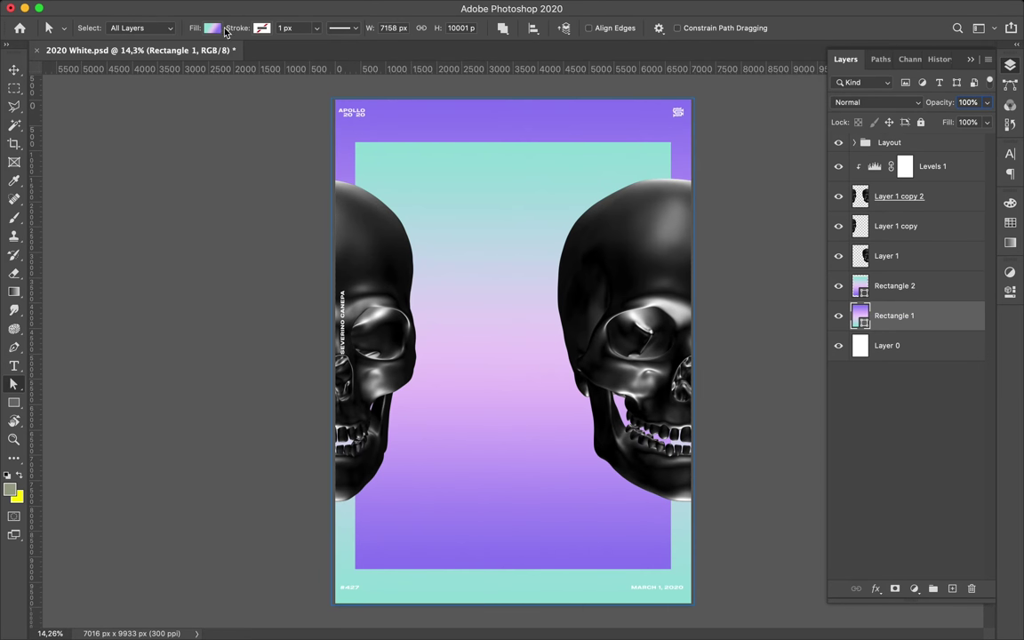
{"action": "left_click", "coordinate": [211, 28]}
{"action": "left_click", "coordinate": [192, 101]}
{"action": "left_click", "coordinate": [589, 254]}
{"action": "scroll", "coordinate": [651, 281], "scroll_direction": "up", "scroll_amount": 1}
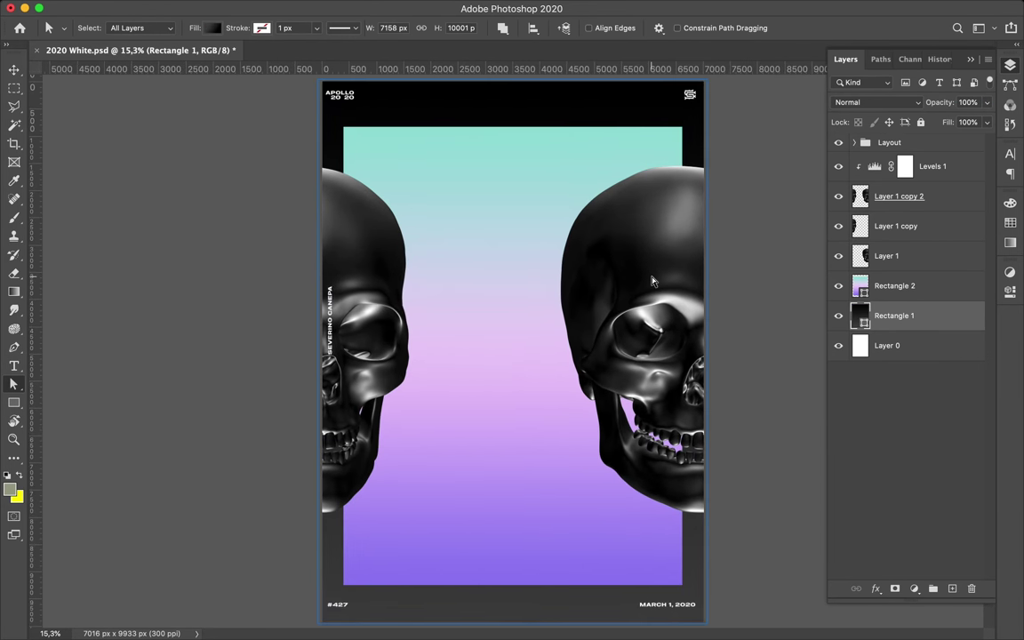
{"action": "scroll", "coordinate": [653, 280], "scroll_direction": "up", "scroll_amount": 3}
{"action": "scroll", "coordinate": [653, 267], "scroll_direction": "up", "scroll_amount": 2}
{"action": "scroll", "coordinate": [596, 217], "scroll_direction": "down", "scroll_amount": 1}
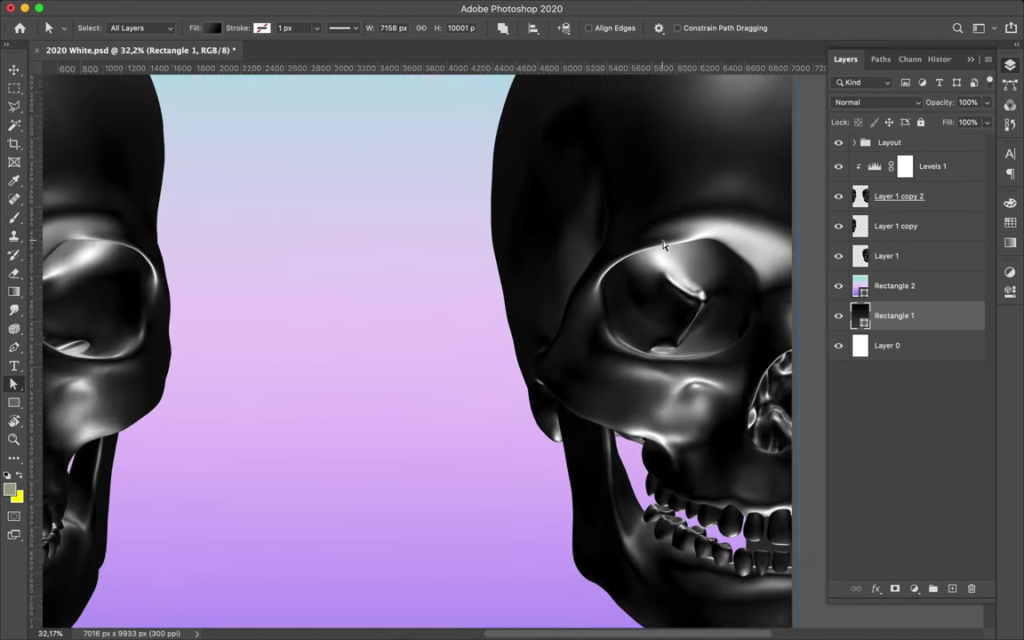
{"action": "scroll", "coordinate": [663, 245], "scroll_direction": "down", "scroll_amount": 2}
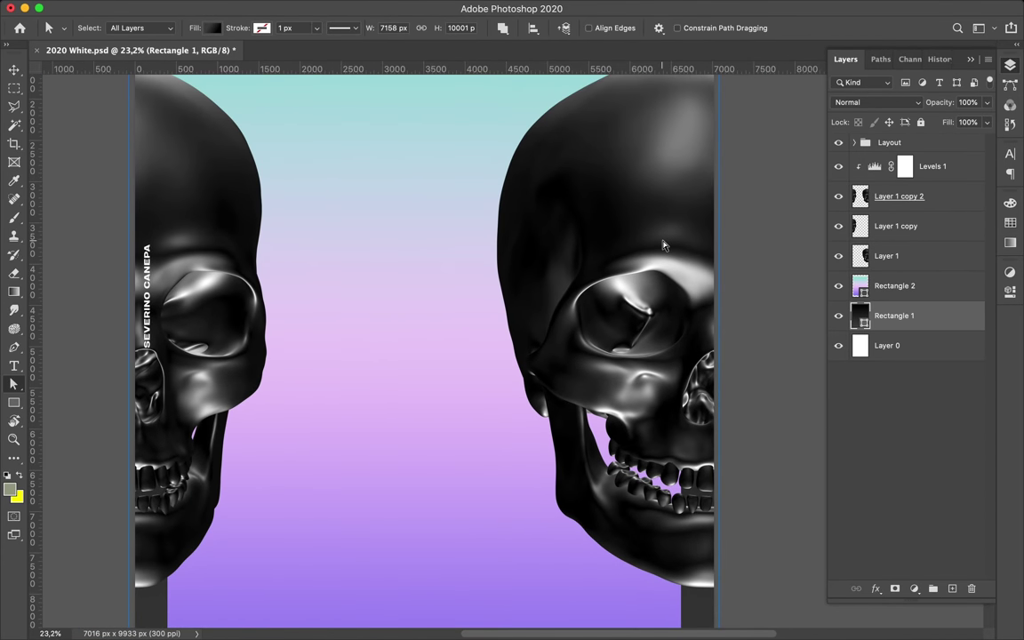
{"action": "scroll", "coordinate": [662, 245], "scroll_direction": "down", "scroll_amount": 2}
{"action": "scroll", "coordinate": [662, 244], "scroll_direction": "down", "scroll_amount": 2}
{"action": "left_click", "coordinate": [914, 260]}
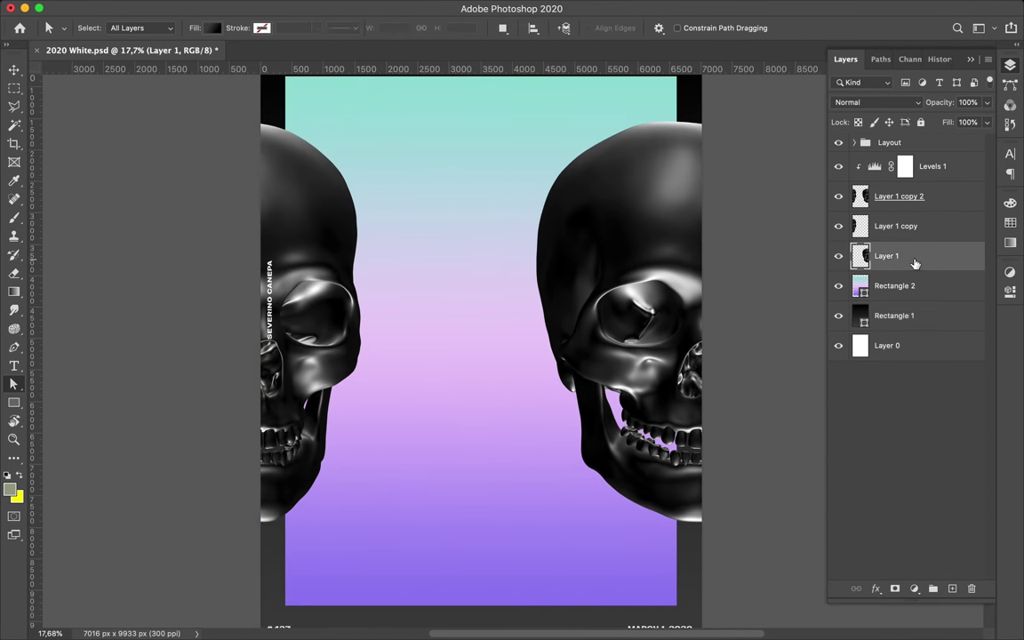
Step: Add a THE text layer at the top and Alt-drag a copy lower down
{"action": "left_click", "coordinate": [902, 345]}
{"action": "key", "text": "t"}
{"action": "left_click", "coordinate": [384, 211]}
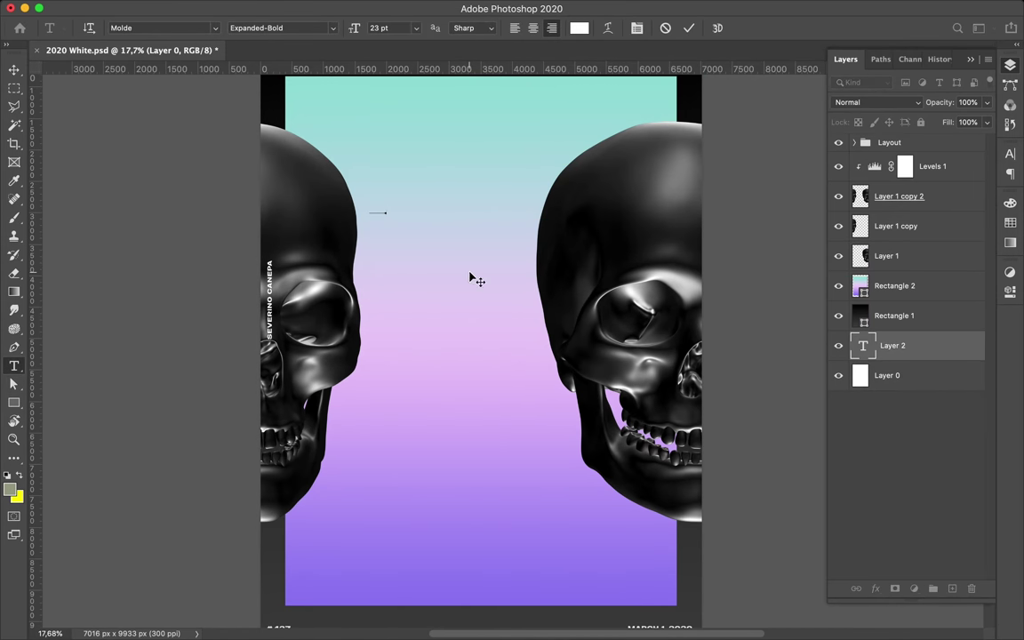
{"action": "type", "text": "THE"}
{"action": "left_click_drag", "start_coordinate": [866, 345], "coordinate": [889, 154]}
{"action": "key", "text": "ctrl"}
{"action": "mouse_move", "coordinate": [422, 283]}
{"action": "left_mouse_down"}
{"action": "mouse_move", "coordinate": [407, 369]}
{"action": "mouse_move", "coordinate": [382, 428]}
{"action": "left_mouse_up"}
Step: Retype the duplicated word layers as BLACK and SKULL
{"action": "double_click", "coordinate": [416, 281]}
{"action": "type", "text": "BLACK"}
{"action": "key", "text": "ctrl+Return"}
{"action": "double_click", "coordinate": [406, 367]}
{"action": "type", "text": "SKULL"}
{"action": "key", "text": "ctrl+Return"}
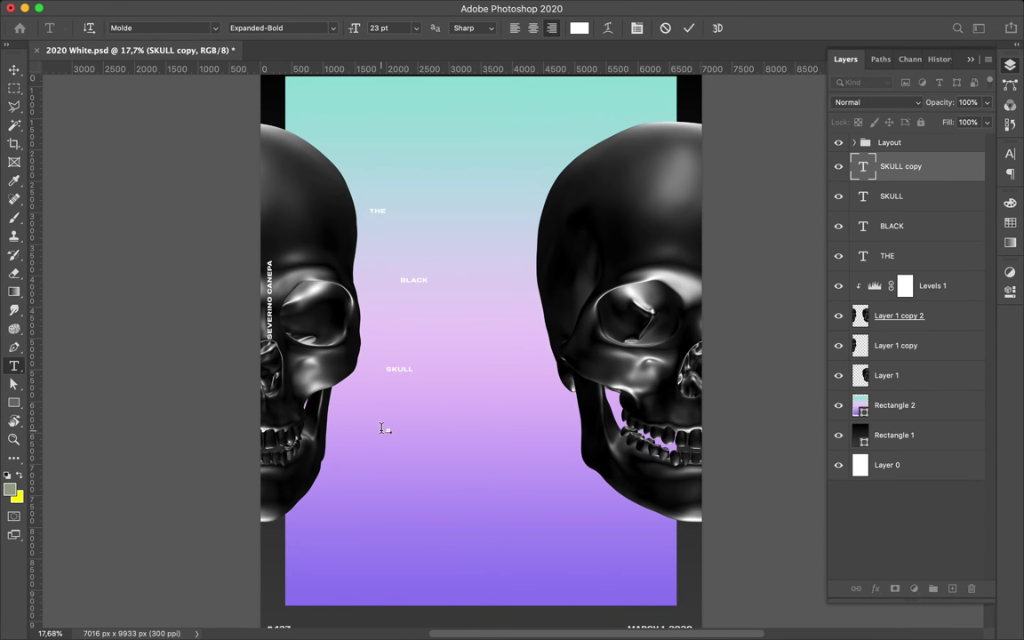
Step: Commit the #6 text, select all four word layers and scale them up together
{"action": "key", "text": "ctrl+Return"}
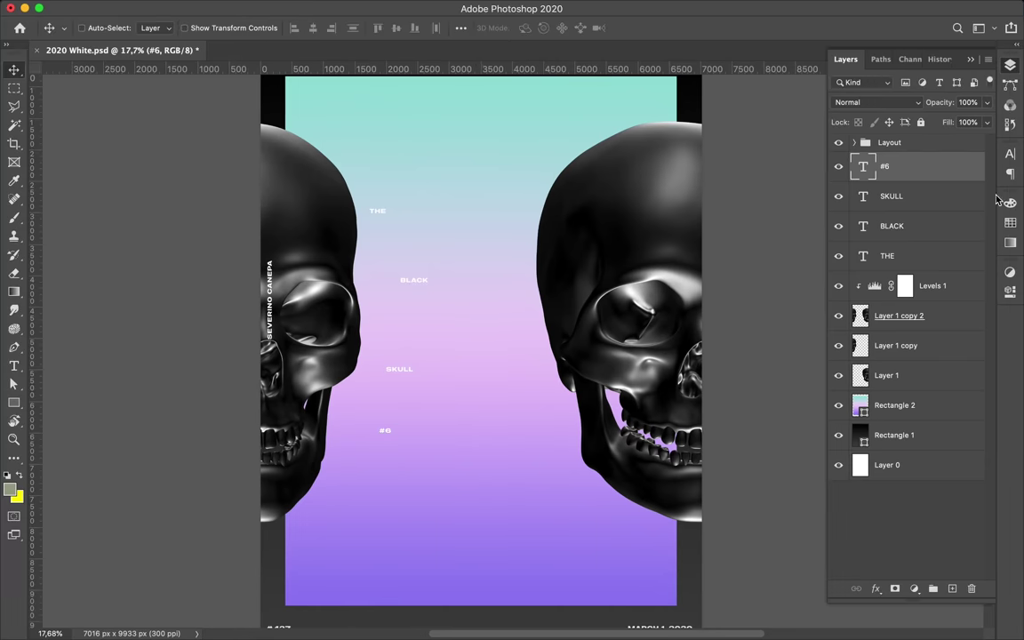
{"action": "left_click", "coordinate": [887, 256], "text": "shift"}
{"action": "key", "text": "ctrl+t"}
{"action": "left_click_drag", "start_coordinate": [430, 320], "coordinate": [496, 320]}
{"action": "scroll", "coordinate": [496, 320], "scroll_direction": "up", "scroll_amount": 3}
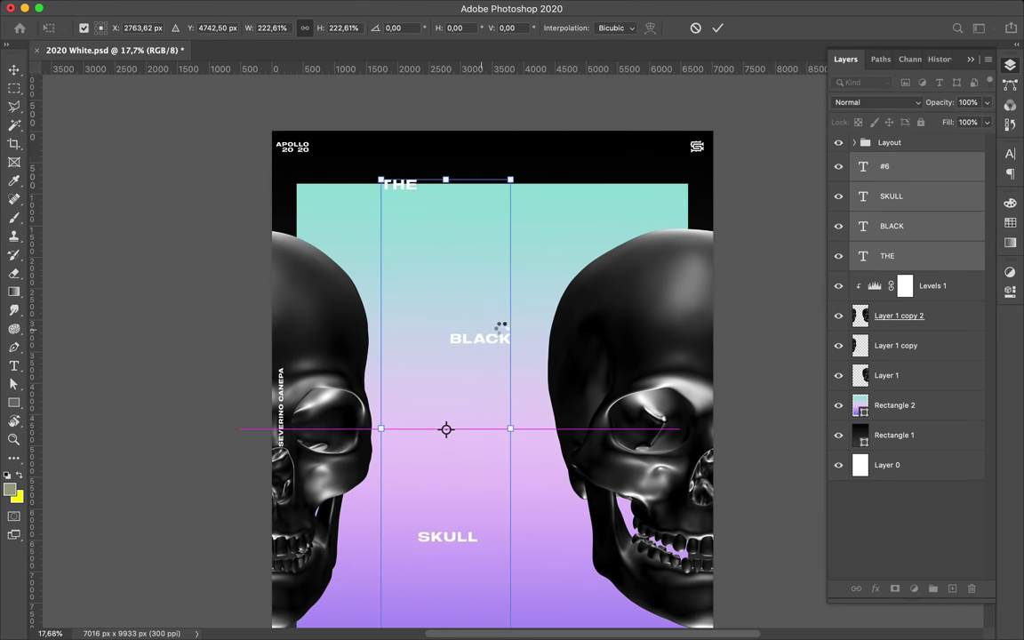
Step: Confirm the enlargement and set the four words in the Acanthus font
{"action": "key", "text": "Return"}
{"action": "left_click", "coordinate": [1009, 152]}
{"action": "left_click", "coordinate": [956, 167]}
{"action": "left_click", "coordinate": [931, 98]}
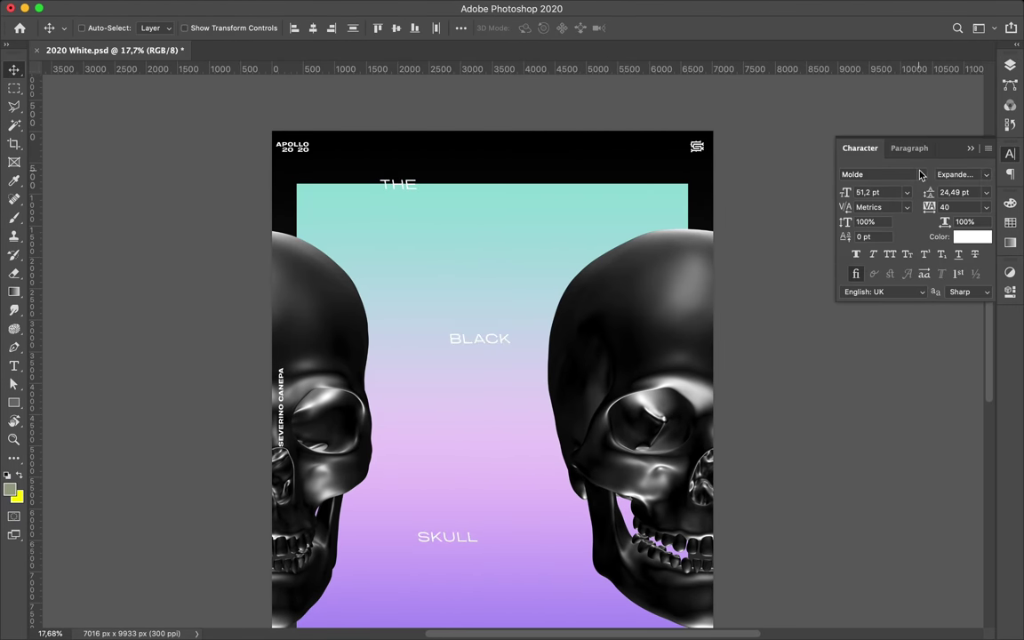
{"action": "left_click", "coordinate": [920, 175]}
{"action": "left_click", "coordinate": [621, 221]}
{"action": "scroll", "coordinate": [732, 497], "scroll_direction": "down", "scroll_amount": 1}
{"action": "key", "text": "Escape"}
{"action": "scroll", "coordinate": [886, 191], "scroll_direction": "up", "scroll_amount": 5}
{"action": "scroll", "coordinate": [880, 200], "scroll_direction": "up", "scroll_amount": 5}
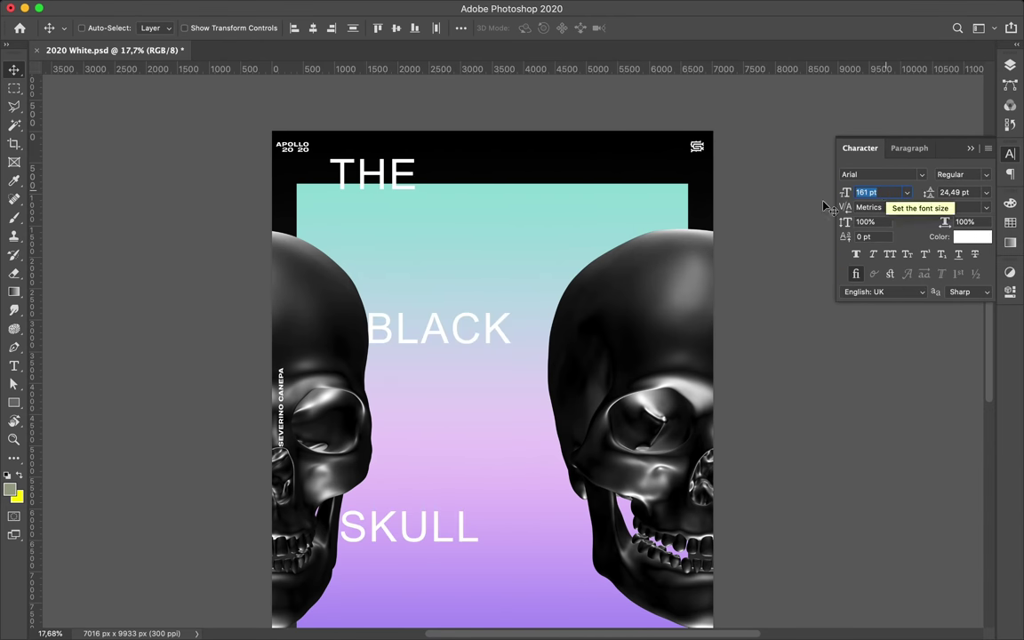
{"action": "left_click", "coordinate": [920, 174]}
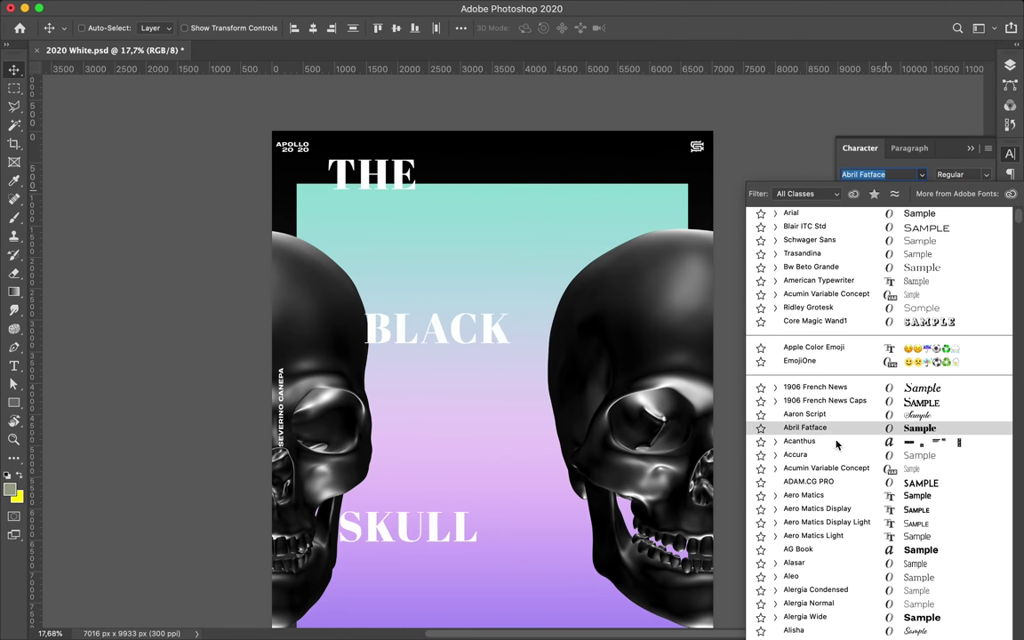
{"action": "left_click", "coordinate": [835, 444]}
{"action": "scroll", "coordinate": [582, 358], "scroll_direction": "down", "scroll_amount": 3}
{"action": "scroll", "coordinate": [582, 358], "scroll_direction": "up", "scroll_amount": 5}
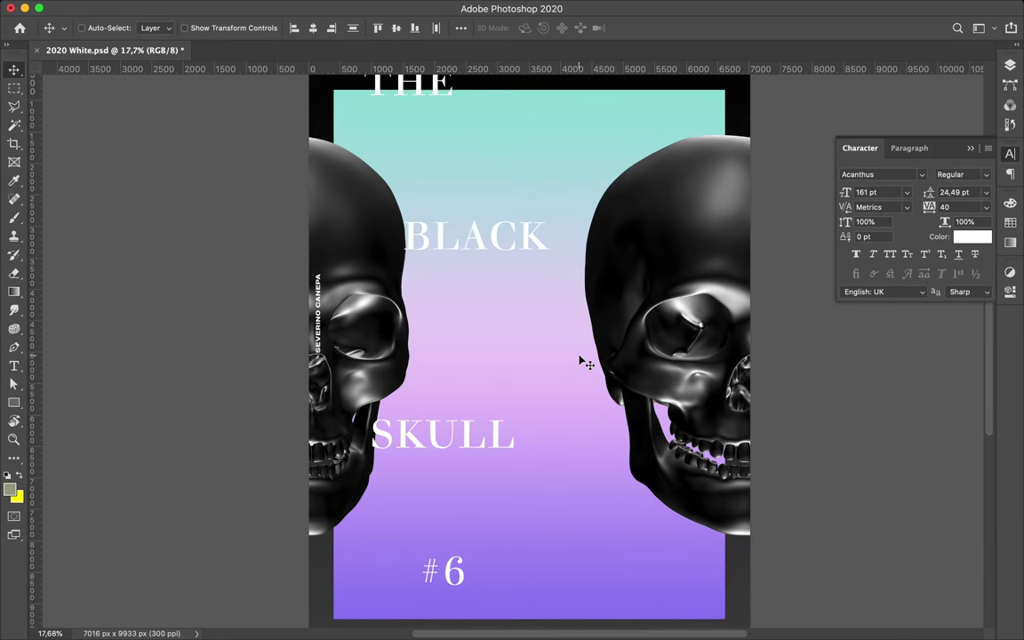
Step: Reposition THE, BLACK and SKULL on the poster and enlarge SKULL
{"action": "left_click_drag", "start_coordinate": [419, 125], "coordinate": [433, 213]}
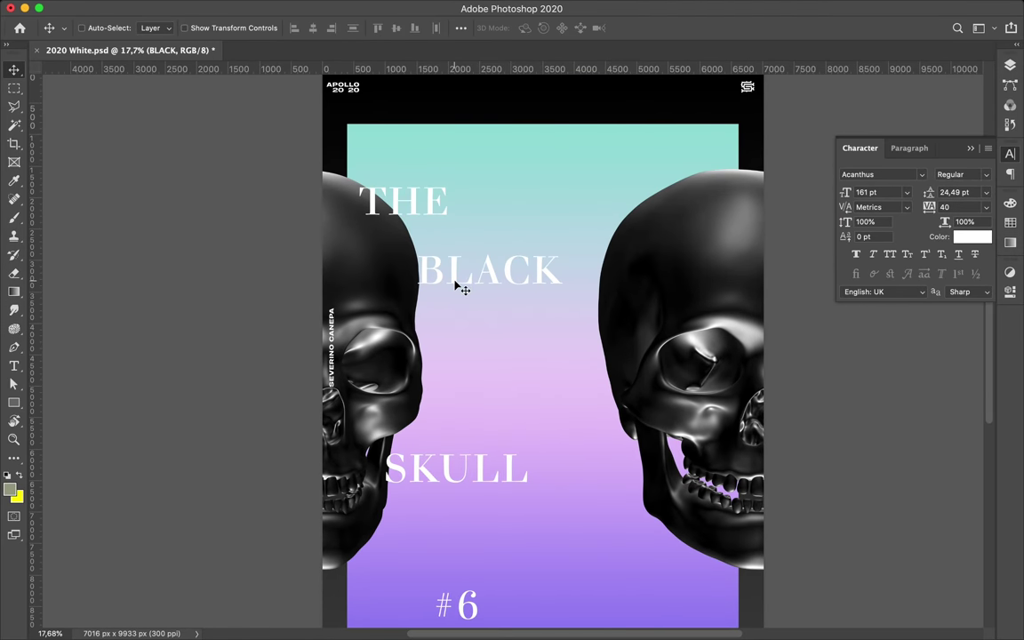
{"action": "left_click_drag", "start_coordinate": [460, 282], "coordinate": [553, 252]}
{"action": "mouse_move", "coordinate": [483, 458]}
{"action": "left_mouse_down"}
{"action": "mouse_move", "coordinate": [503, 373]}
{"action": "mouse_move", "coordinate": [667, 375]}
{"action": "left_mouse_up"}
{"action": "key", "text": "ctrl+t"}
{"action": "left_click_drag", "start_coordinate": [587, 478], "coordinate": [588, 569]}
{"action": "scroll", "coordinate": [587, 533], "scroll_direction": "down", "scroll_amount": 3}
Step: Enlarge #6, set its tracking to -60 and move it to the poster bottom
{"action": "left_click", "coordinate": [468, 476]}
{"action": "key", "text": "ctrl+t"}
{"action": "left_click_drag", "start_coordinate": [490, 475], "coordinate": [572, 468]}
{"action": "key", "text": "Return"}
{"action": "double_click", "coordinate": [529, 457]}
{"action": "left_click", "coordinate": [954, 207]}
{"action": "type", "text": "-60"}
{"action": "key", "text": "Return"}
{"action": "left_click", "coordinate": [13, 69]}
{"action": "left_click_drag", "start_coordinate": [508, 435], "coordinate": [508, 529]}
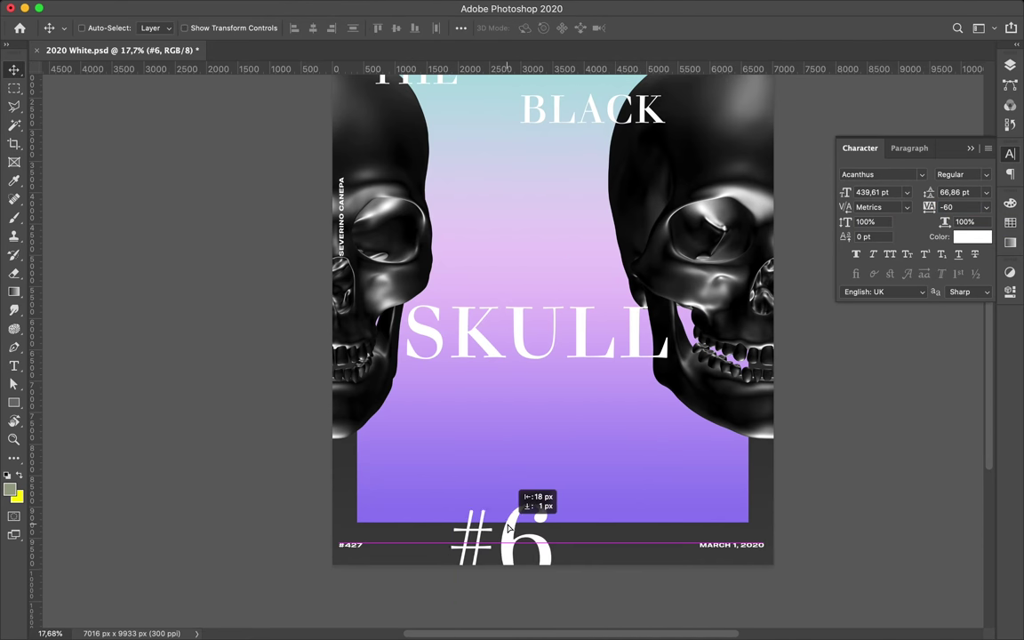
Step: Alt-drag a copy of #6 to the top right and shrink it
{"action": "scroll", "coordinate": [508, 528], "scroll_direction": "down", "scroll_amount": 2}
{"action": "left_click_drag", "start_coordinate": [442, 573], "coordinate": [631, 87]}
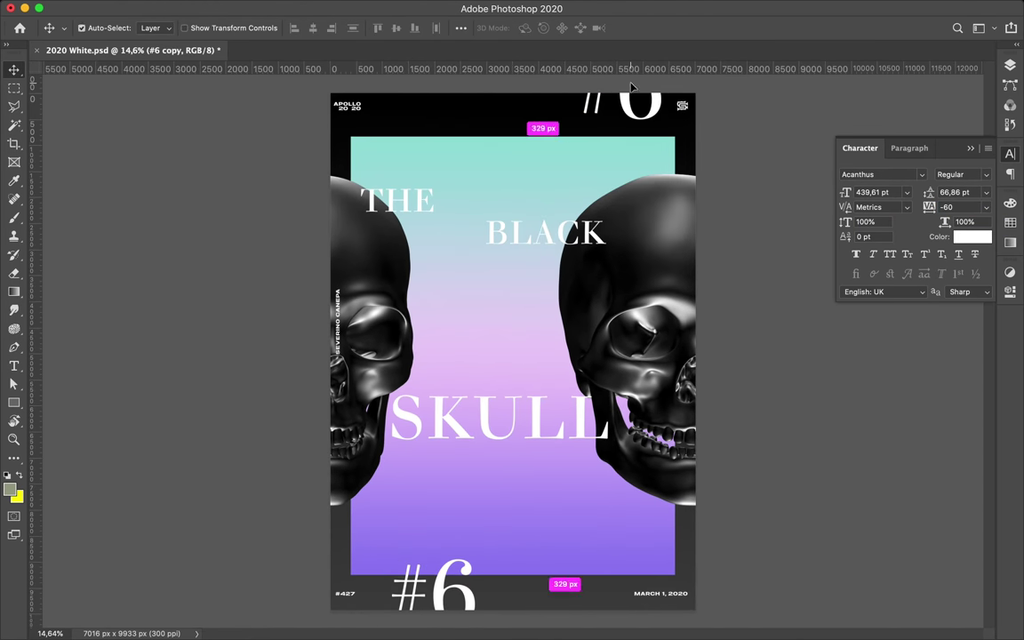
{"action": "key", "text": "ctrl+t"}
{"action": "mouse_move", "coordinate": [665, 126]}
{"action": "left_mouse_down"}
{"action": "mouse_move", "coordinate": [622, 99]}
{"action": "mouse_move", "coordinate": [638, 114]}
{"action": "left_mouse_up"}
{"action": "key", "text": "Return"}
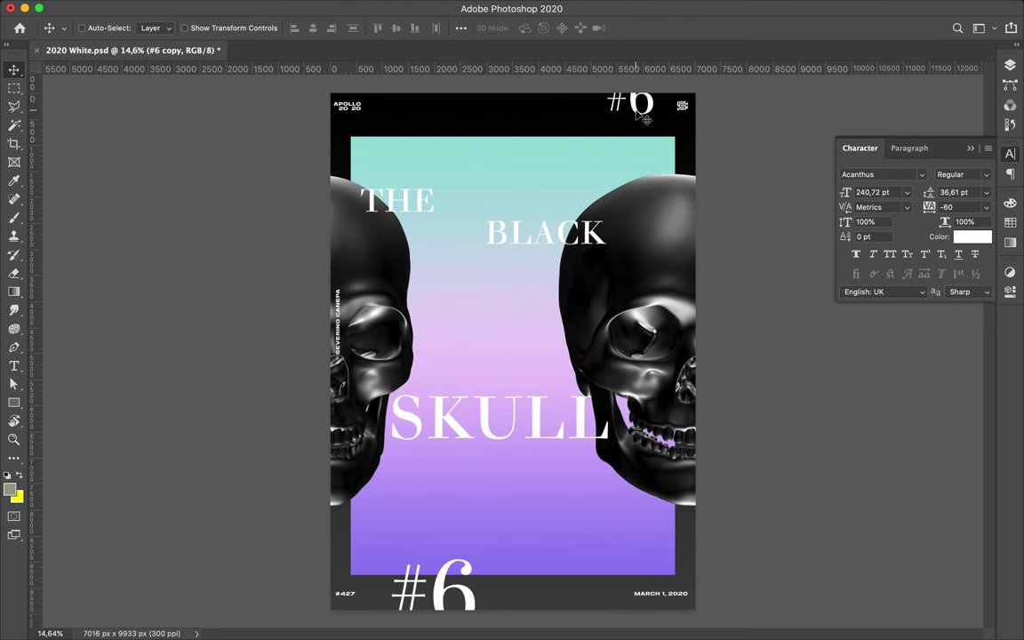
Step: Shrink THE to about half size and nudge BLACK slightly left
{"action": "key", "text": "ctrl+t"}
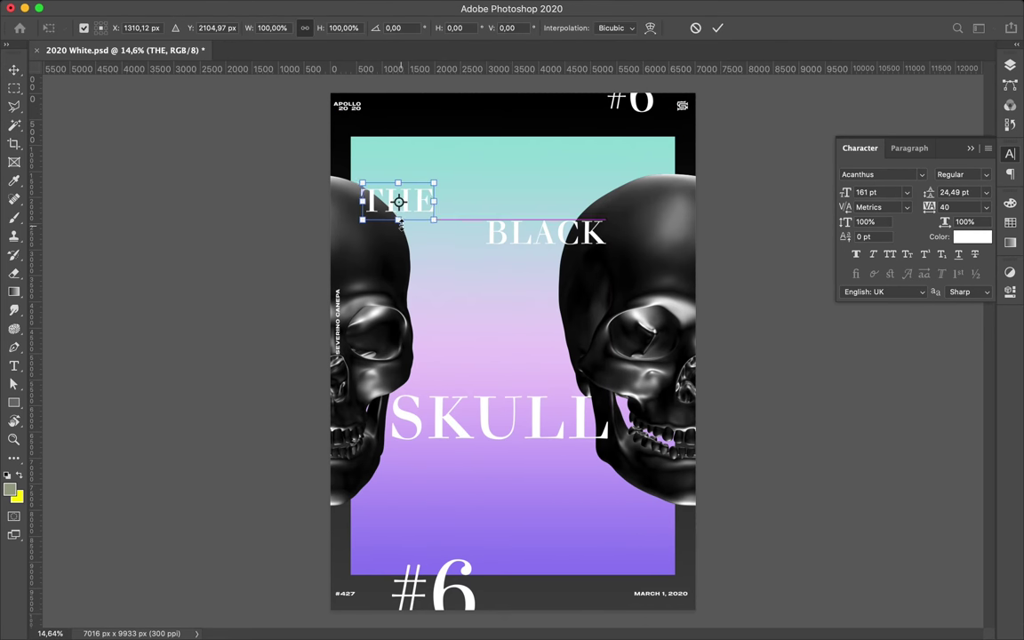
{"action": "left_click_drag", "start_coordinate": [440, 216], "coordinate": [413, 211]}
{"action": "key", "text": "Return"}
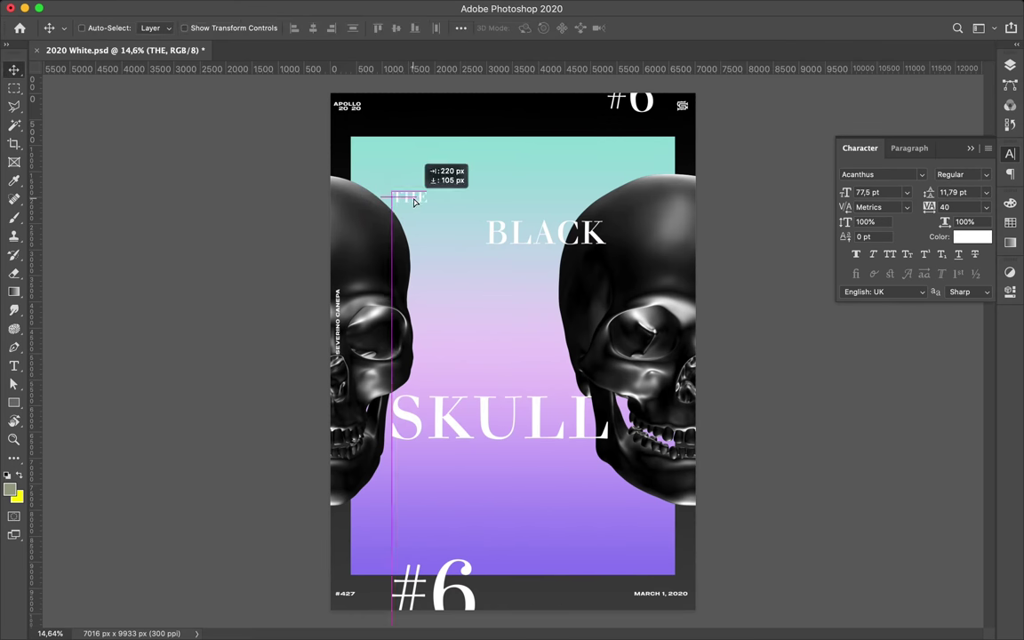
{"action": "left_click_drag", "start_coordinate": [529, 242], "coordinate": [517, 242]}
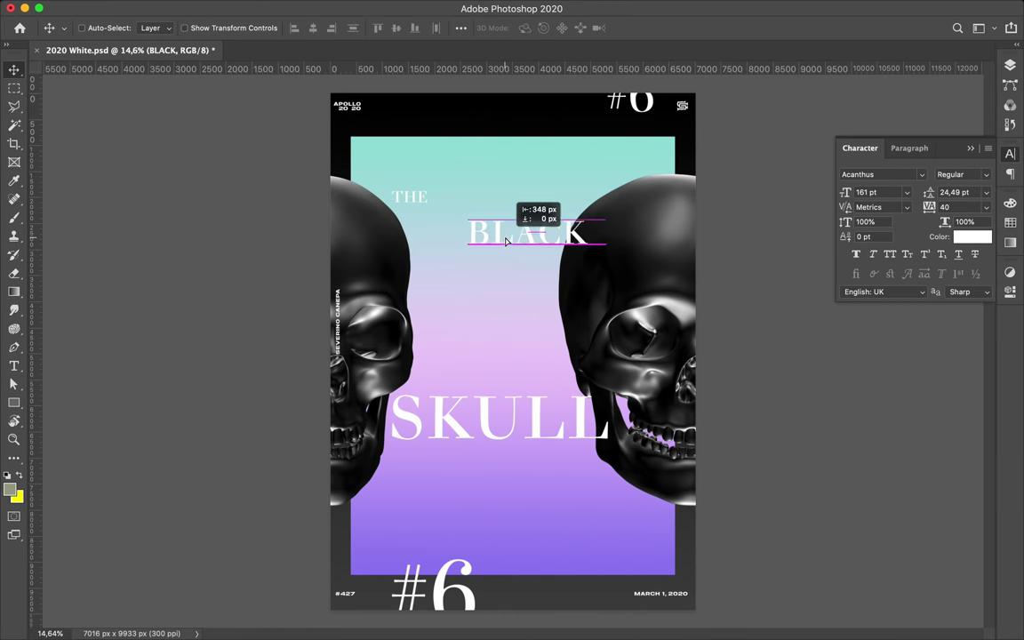
Step: Set BLACK's font style to Bold after trying BoldExpert and SmallCapsBold
{"action": "left_click", "coordinate": [962, 174]}
{"action": "left_click", "coordinate": [947, 267]}
{"action": "left_click", "coordinate": [986, 173]}
{"action": "left_click", "coordinate": [927, 283]}
{"action": "left_click", "coordinate": [950, 173]}
{"action": "left_click", "coordinate": [916, 253]}
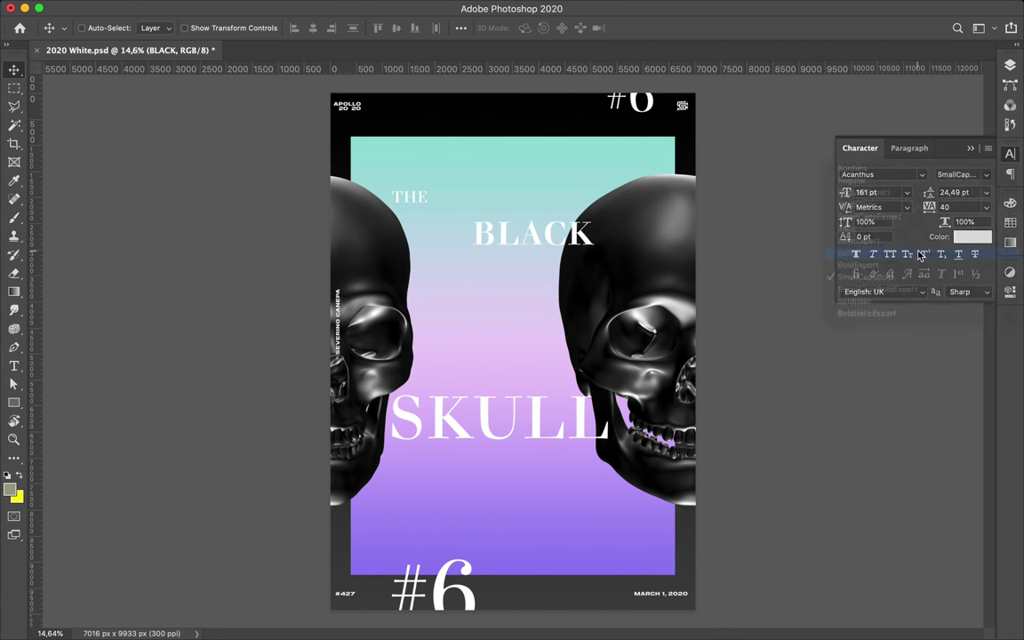
Step: Set BLACK and SKULL tracking to 0 and split BLACK across the poster's side edges
{"action": "type", "text": "0"}
{"action": "key", "text": "Return"}
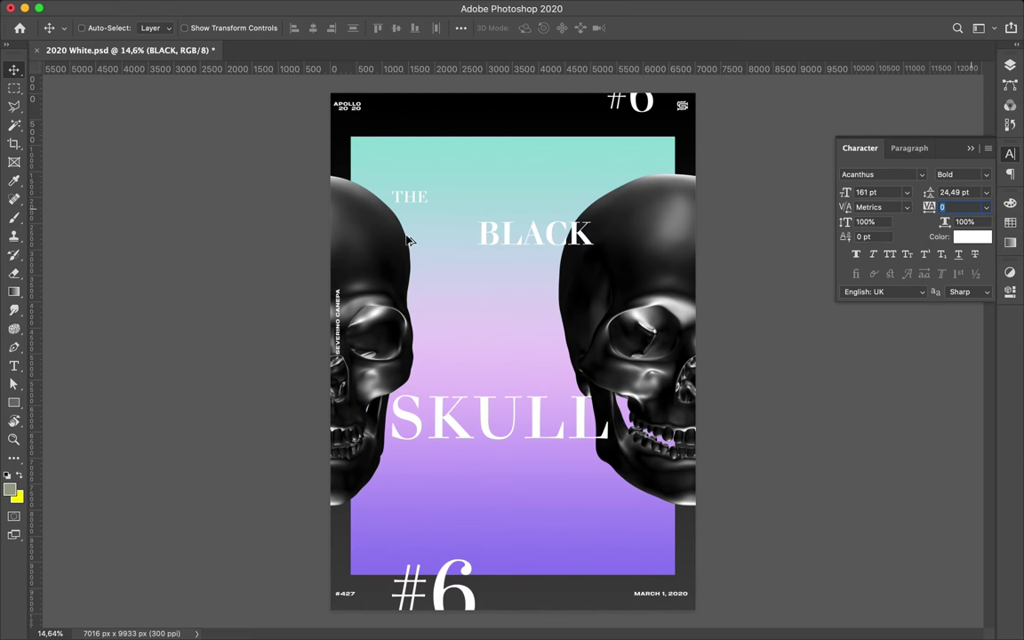
{"action": "type", "text": "0"}
{"action": "key", "text": "Return"}
{"action": "mouse_move", "coordinate": [516, 251]}
{"action": "left_mouse_down"}
{"action": "mouse_move", "coordinate": [636, 226]}
{"action": "mouse_move", "coordinate": [767, 224]}
{"action": "left_mouse_up"}
{"action": "key", "text": "ctrl+z"}
{"action": "left_click_drag", "start_coordinate": [654, 230], "coordinate": [314, 263], "text": "alt"}
Step: Move SKULL up-right and add a duplicate SKULL layer offset down and left
{"action": "mouse_move", "coordinate": [476, 417]}
{"action": "left_mouse_down"}
{"action": "mouse_move", "coordinate": [488, 368]}
{"action": "mouse_move", "coordinate": [518, 348]}
{"action": "left_mouse_up"}
{"action": "key", "text": "F7"}
{"action": "left_click_drag", "start_coordinate": [899, 227], "coordinate": [904, 391]}
{"action": "mouse_move", "coordinate": [521, 339]}
{"action": "left_mouse_down", "text": "alt"}
{"action": "mouse_move", "coordinate": [392, 426]}
{"action": "mouse_move", "coordinate": [429, 402]}
{"action": "left_mouse_up", "text": "alt"}
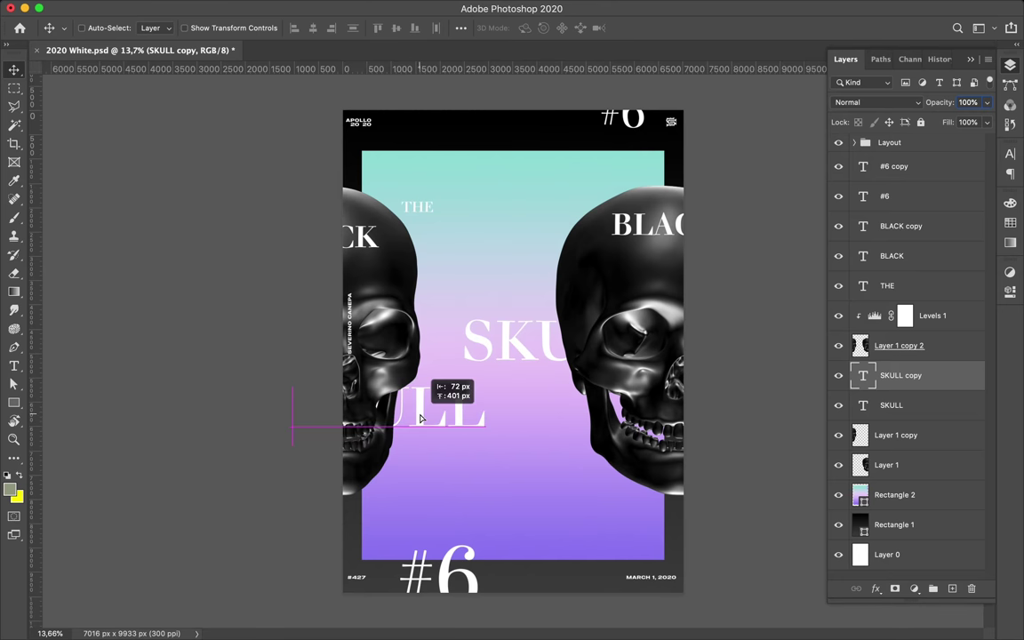
{"action": "scroll", "coordinate": [614, 334], "scroll_direction": "up", "scroll_amount": 3}
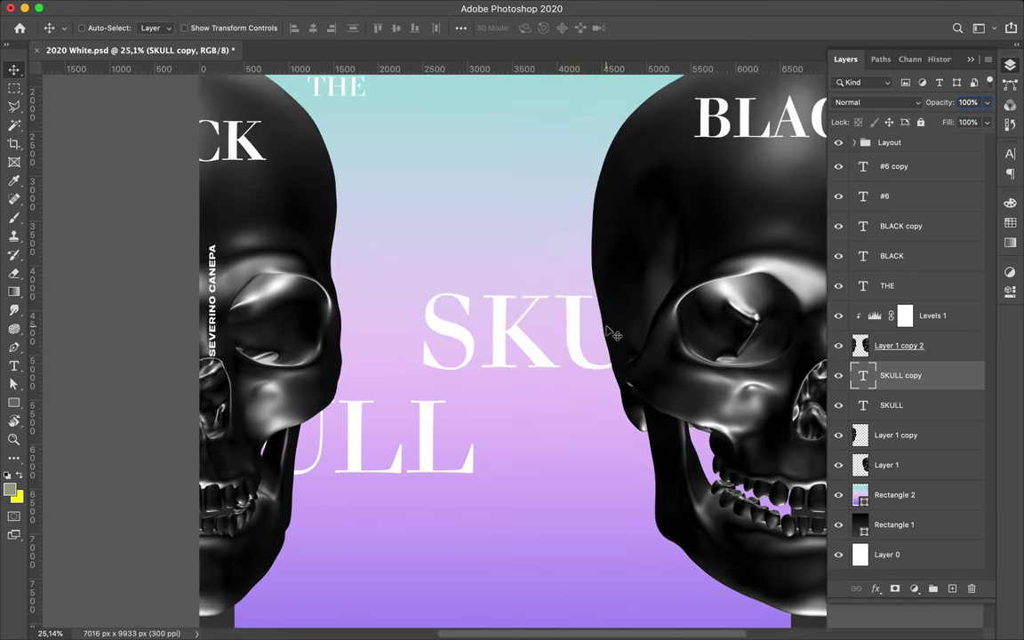
{"action": "scroll", "coordinate": [563, 369], "scroll_direction": "up", "scroll_amount": 2}
{"action": "key", "text": "p"}
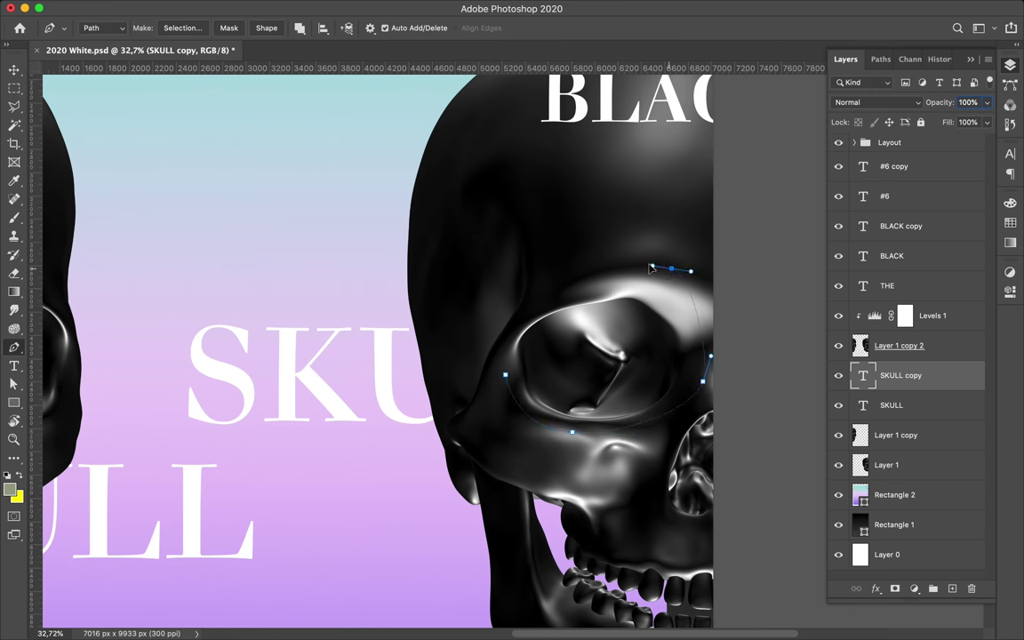
Step: Turn the eye-socket path into a selection and copy it from the right skull onto its own layer
{"action": "left_click", "coordinate": [182, 28]}
{"action": "left_click", "coordinate": [587, 254]}
{"action": "left_click", "coordinate": [924, 353]}
{"action": "key", "text": "ctrl+j"}
{"action": "key", "text": "v"}
{"action": "left_click_drag", "start_coordinate": [577, 328], "coordinate": [488, 238]}
{"action": "left_click_drag", "start_coordinate": [889, 347], "coordinate": [893, 327]}
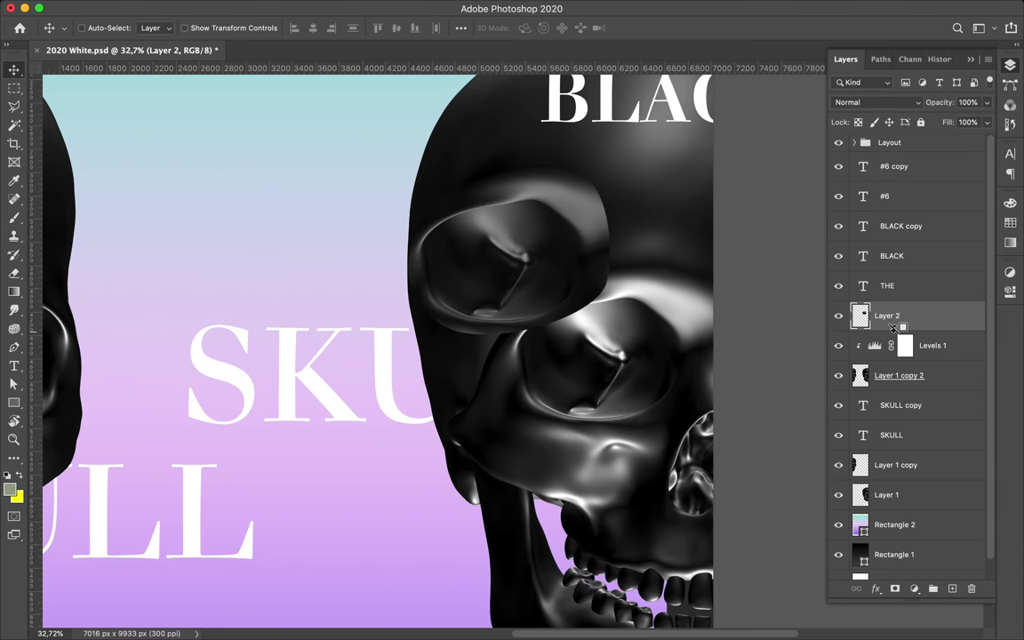
Step: Move the eye piece to the poster top, scaled down, and add a rotated, smaller copy near bottom centre
{"action": "scroll", "coordinate": [445, 282], "scroll_direction": "down", "scroll_amount": 2}
{"action": "scroll", "coordinate": [415, 270], "scroll_direction": "down", "scroll_amount": 3}
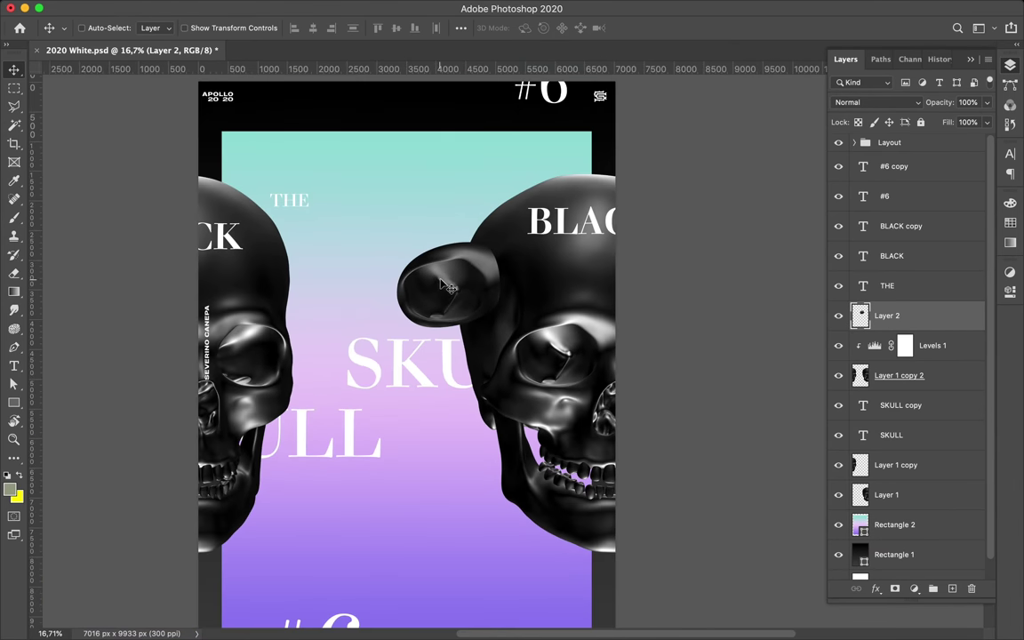
{"action": "mouse_move", "coordinate": [445, 285]}
{"action": "left_mouse_down"}
{"action": "mouse_move", "coordinate": [433, 158]}
{"action": "mouse_move", "coordinate": [462, 160]}
{"action": "left_mouse_up"}
{"action": "key", "text": "ctrl+t"}
{"action": "key", "text": "Return"}
{"action": "mouse_move", "coordinate": [487, 259]}
{"action": "left_mouse_down"}
{"action": "mouse_move", "coordinate": [407, 488]}
{"action": "mouse_move", "coordinate": [406, 458]}
{"action": "left_mouse_up"}
{"action": "key", "text": "ctrl+t"}
{"action": "key", "text": "Return"}
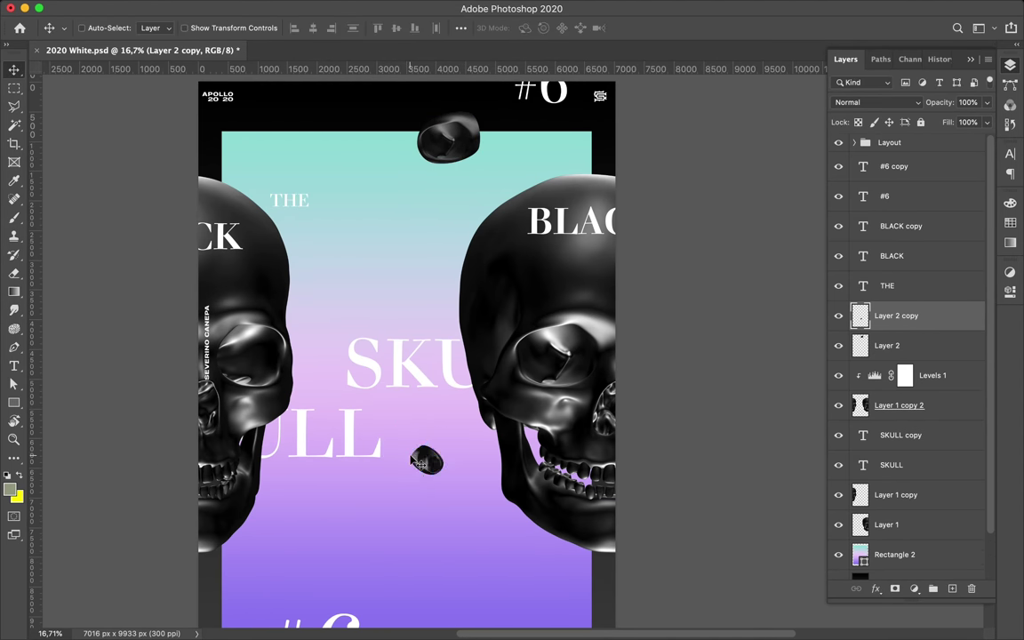
Step: Add a smaller eye copy at lower left and a tiny one at the poster's bottom
{"action": "scroll", "coordinate": [407, 456], "scroll_direction": "down", "scroll_amount": 2}
{"action": "key", "text": "ctrl+t"}
{"action": "mouse_move", "coordinate": [542, 443]}
{"action": "left_mouse_down"}
{"action": "mouse_move", "coordinate": [416, 484]}
{"action": "mouse_move", "coordinate": [583, 545]}
{"action": "left_mouse_up"}
{"action": "key", "text": "Return"}
{"action": "key", "text": "ctrl+t"}
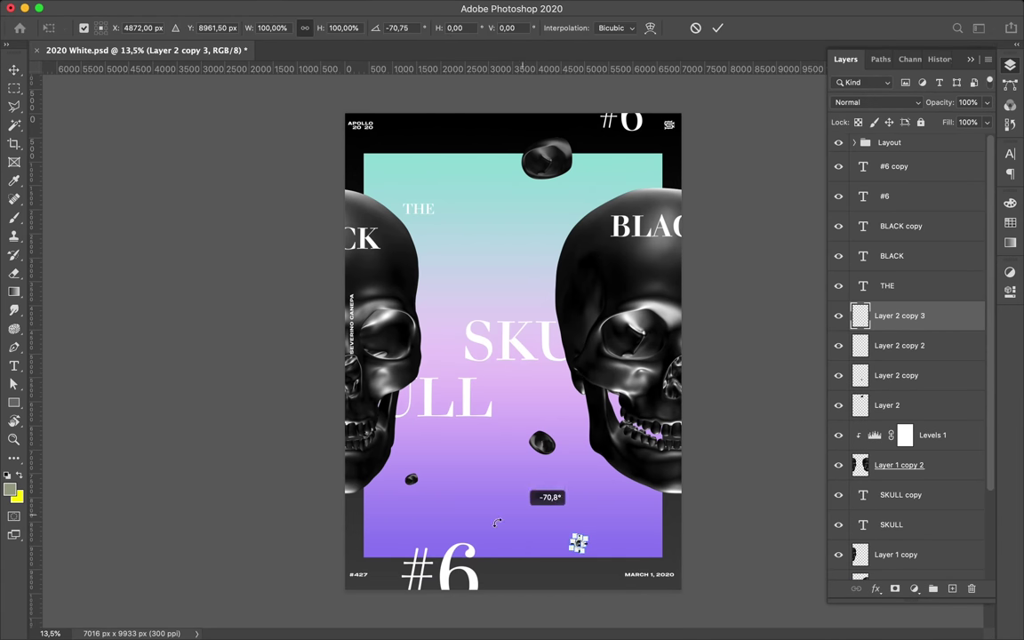
{"action": "scroll", "coordinate": [577, 544], "scroll_direction": "up", "scroll_amount": 5}
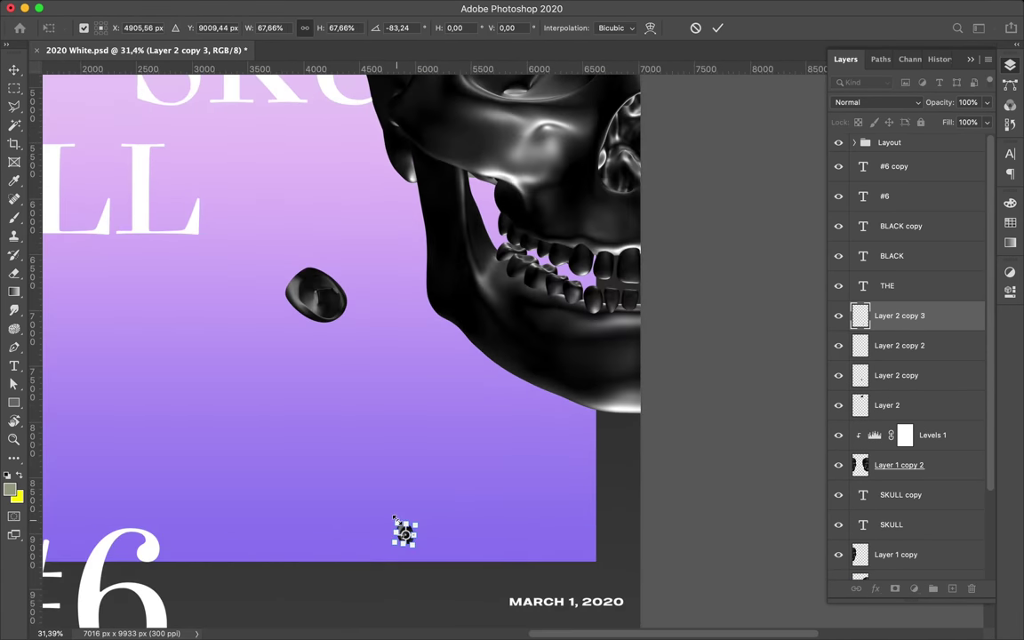
{"action": "key", "text": "Return"}
{"action": "left_click_drag", "start_coordinate": [401, 529], "coordinate": [412, 569]}
{"action": "scroll", "coordinate": [413, 568], "scroll_direction": "down", "scroll_amount": 3}
{"action": "scroll", "coordinate": [421, 619], "scroll_direction": "down", "scroll_amount": 3}
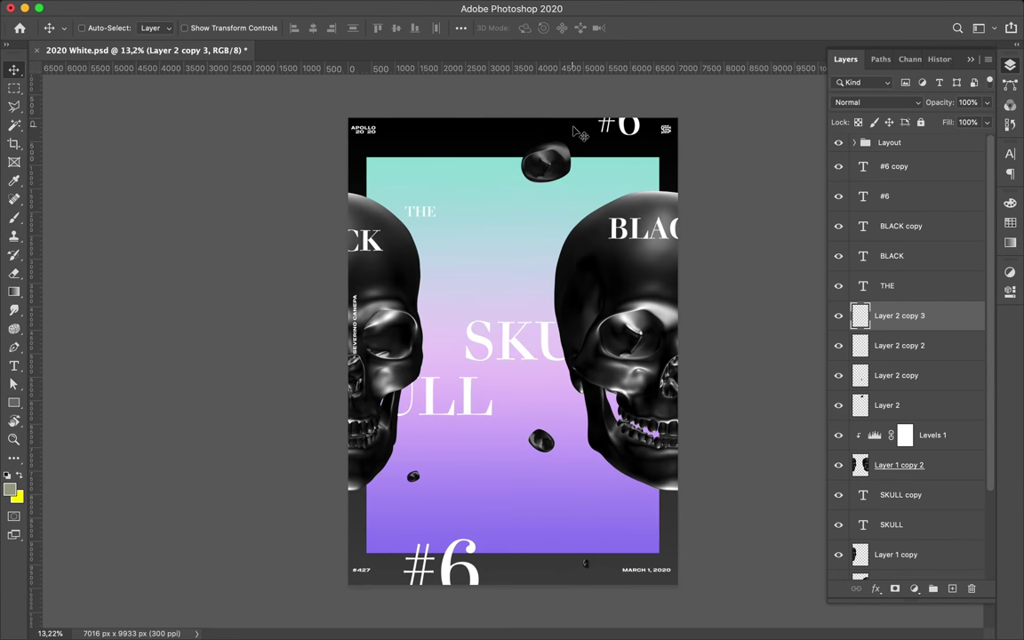
Step: Duplicate the top eye piece leftward, rotate it, and tuck it behind the gradient panel
{"action": "left_click", "coordinate": [548, 159], "text": "ctrl"}
{"action": "left_click_drag", "start_coordinate": [548, 158], "coordinate": [446, 153]}
{"action": "key", "text": "ctrl+t"}
{"action": "left_click_drag", "start_coordinate": [471, 116], "coordinate": [480, 165]}
{"action": "key", "text": "Return"}
{"action": "left_click_drag", "start_coordinate": [899, 404], "coordinate": [906, 504]}
{"action": "left_click_drag", "start_coordinate": [440, 153], "coordinate": [440, 149]}
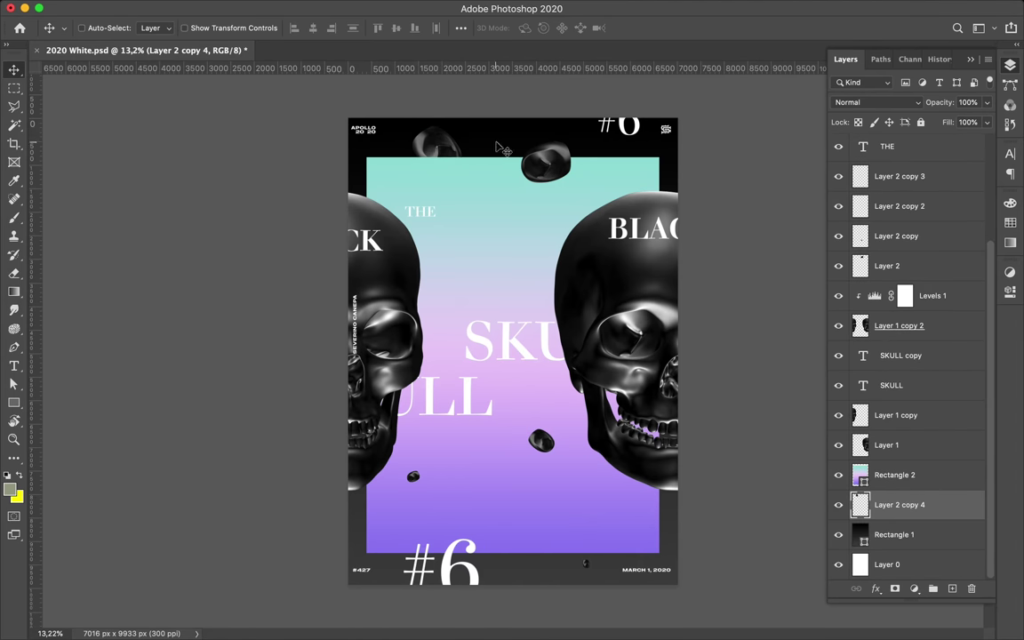
{"action": "scroll", "coordinate": [597, 286], "scroll_direction": "up", "scroll_amount": 2}
Step: Marquee a thin vertical strip of the right skull and merge the skull with its Levels layer
{"action": "key", "text": "m"}
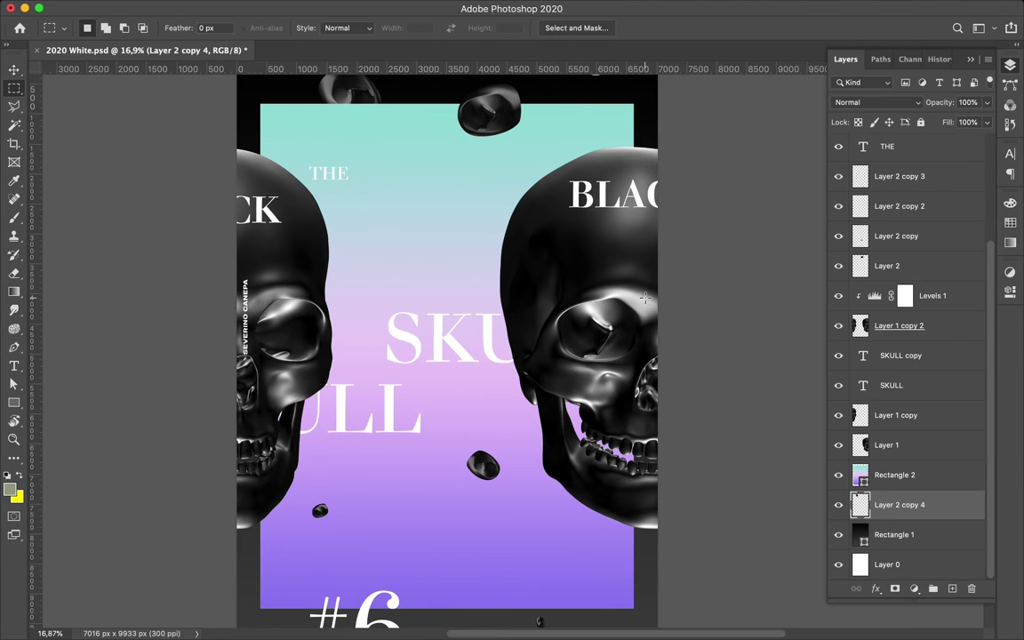
{"action": "left_click_drag", "start_coordinate": [614, 423], "coordinate": [620, 538]}
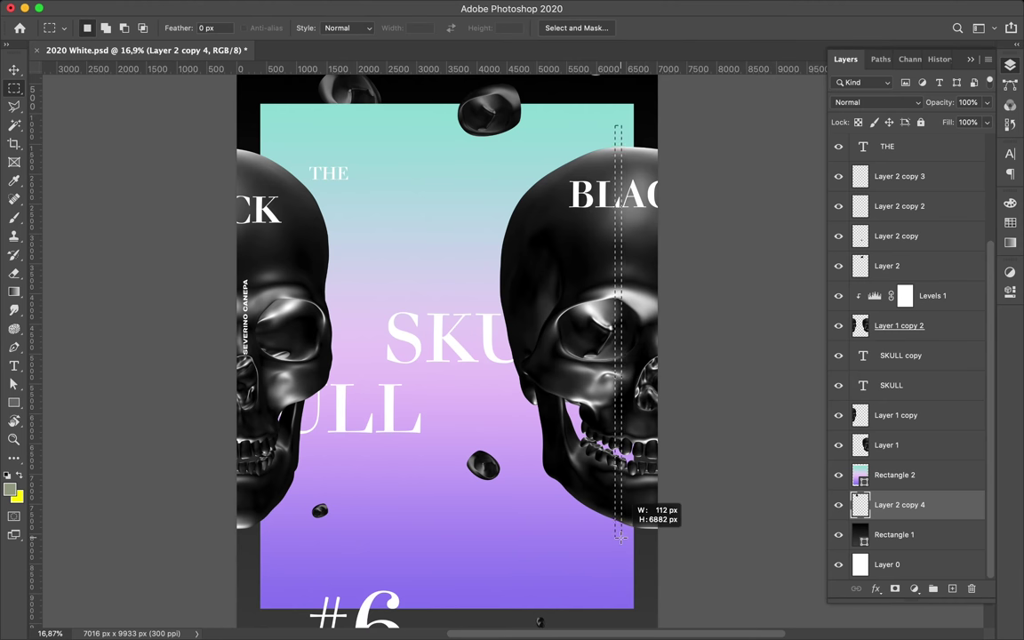
{"action": "left_click", "coordinate": [946, 325]}
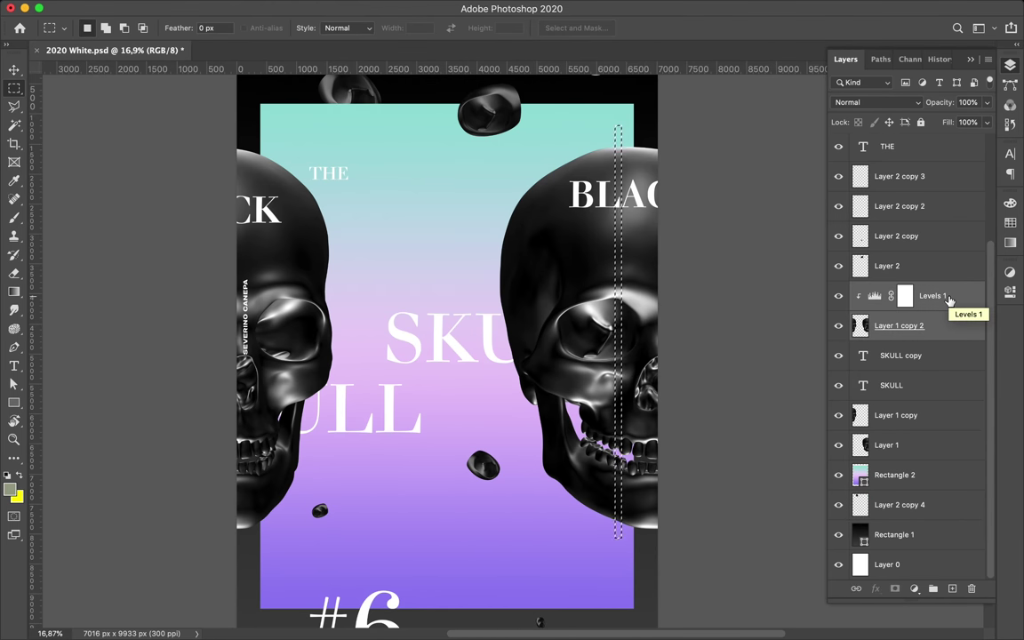
{"action": "mouse_move", "coordinate": [948, 300]}
{"action": "left_mouse_down"}
{"action": "mouse_move", "coordinate": [924, 283]}
{"action": "mouse_move", "coordinate": [918, 222]}
{"action": "left_mouse_up"}
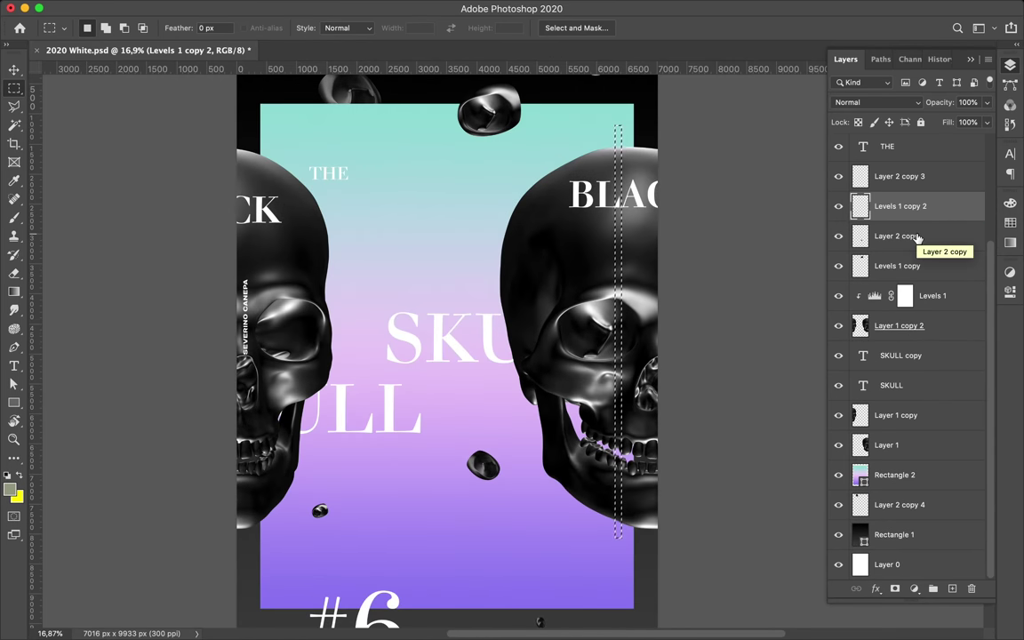
{"action": "left_click", "coordinate": [916, 325]}
{"action": "left_click", "coordinate": [941, 300], "text": "shift"}
{"action": "key", "text": "ctrl+e"}
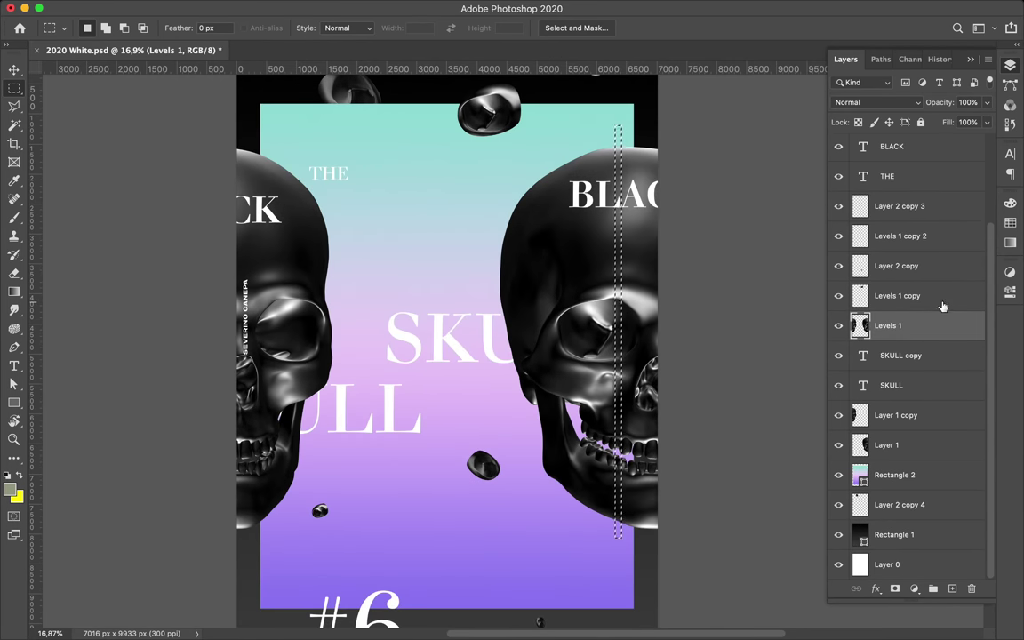
Step: Copy the strip to a new layer and shift it slightly for a glitch offset
{"action": "key", "text": "ctrl+j"}
{"action": "key", "text": "v"}
{"action": "left_click_drag", "start_coordinate": [619, 369], "coordinate": [610, 347]}
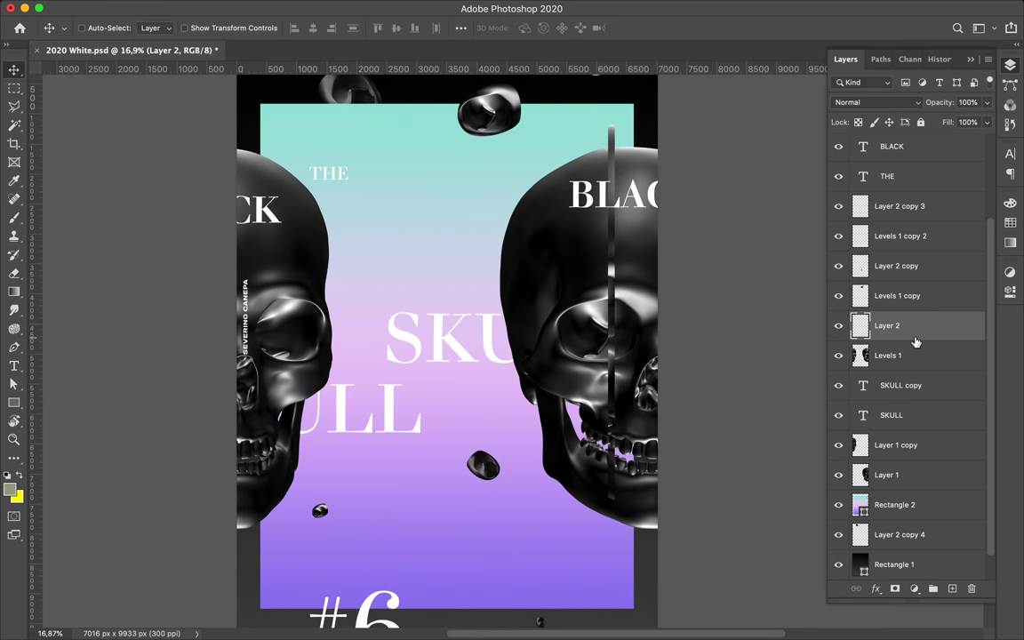
{"action": "right_click", "coordinate": [950, 320]}
Step: Apply an Iridescent_14 teal-to-purple Gradient Overlay to the slice layer, then undo it
{"action": "double_click", "coordinate": [860, 327]}
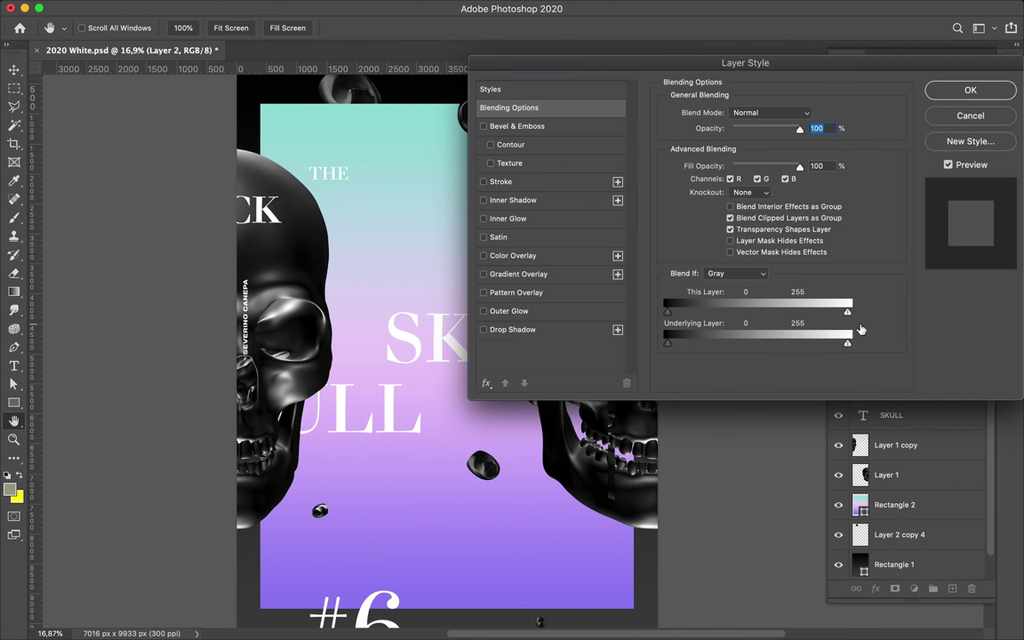
{"action": "left_click", "coordinate": [518, 274]}
{"action": "left_click", "coordinate": [748, 145]}
{"action": "scroll", "coordinate": [173, 200], "scroll_direction": "down", "scroll_amount": 3}
{"action": "scroll", "coordinate": [173, 202], "scroll_direction": "down", "scroll_amount": 3}
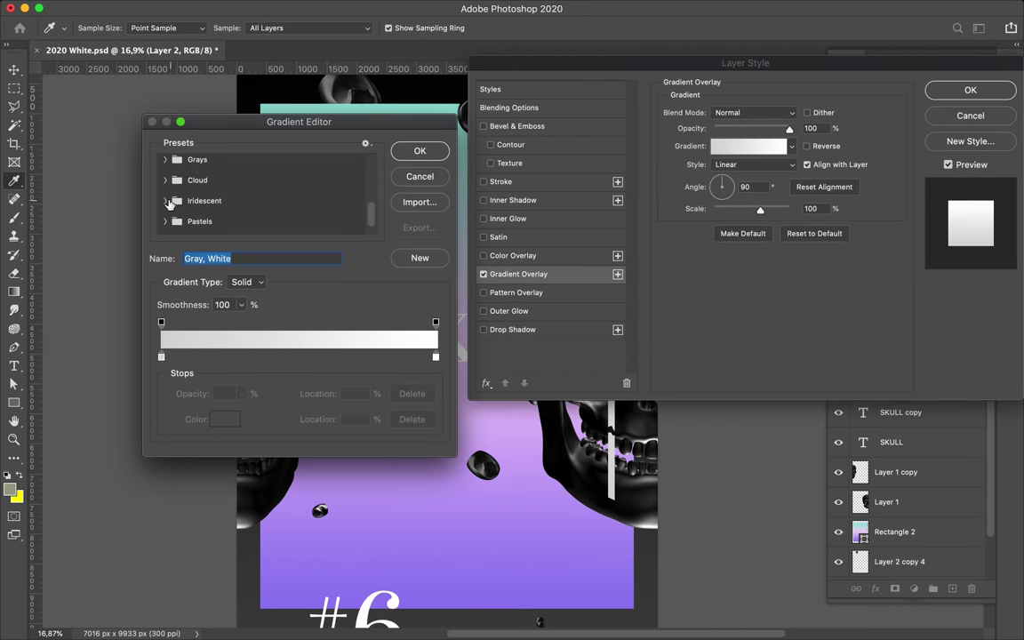
{"action": "left_click", "coordinate": [166, 201]}
{"action": "left_click", "coordinate": [293, 197]}
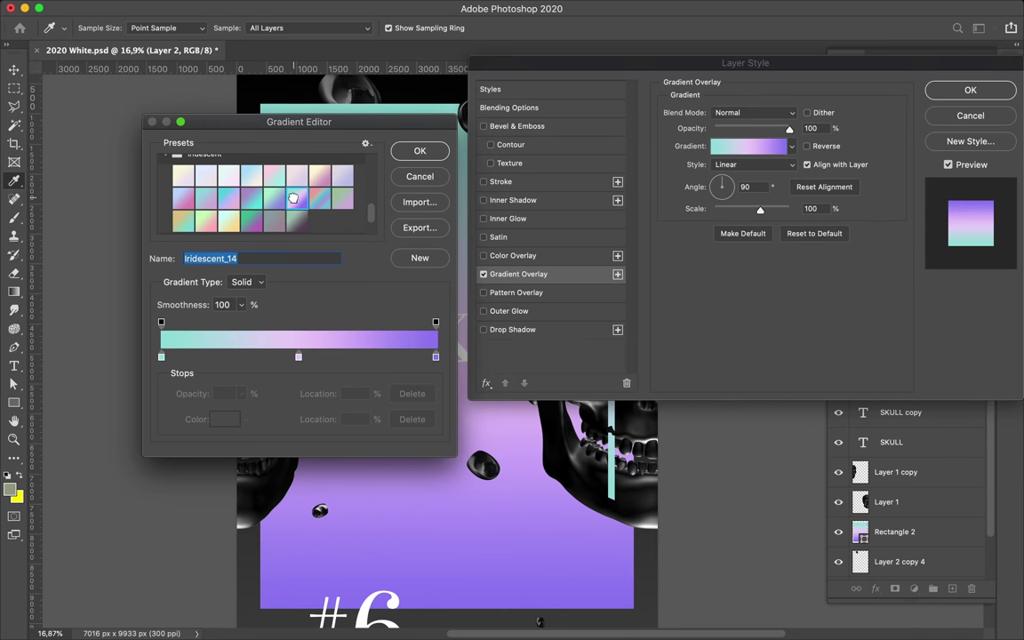
{"action": "left_click", "coordinate": [420, 151]}
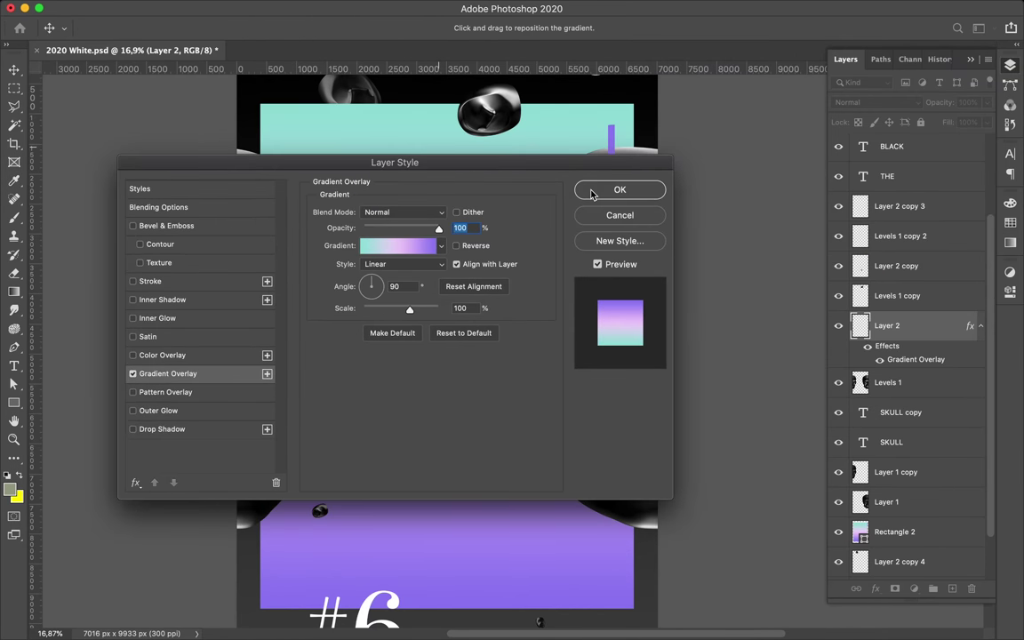
{"action": "left_click", "coordinate": [656, 190]}
{"action": "key", "text": "ctrl+z"}
Step: Add a new layer and draw a tall gradient-filled rectangle over the skull slice
{"action": "key", "text": "ctrl+shift+alt+n"}
{"action": "key", "text": "u"}
{"action": "left_click", "coordinate": [158, 28]}
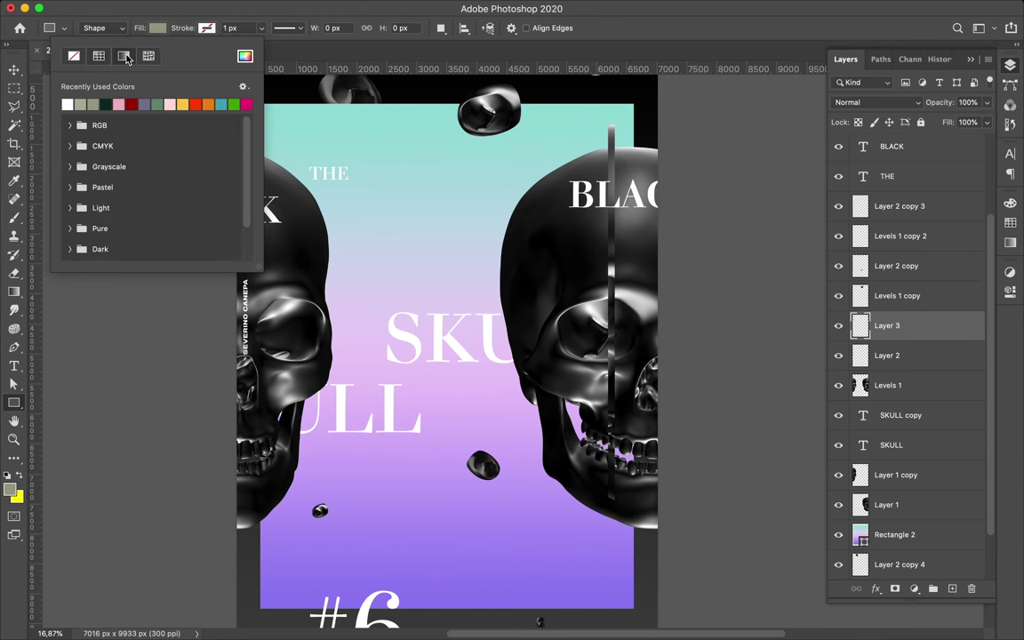
{"action": "left_click", "coordinate": [125, 56]}
{"action": "left_click_drag", "start_coordinate": [604, 121], "coordinate": [619, 509]}
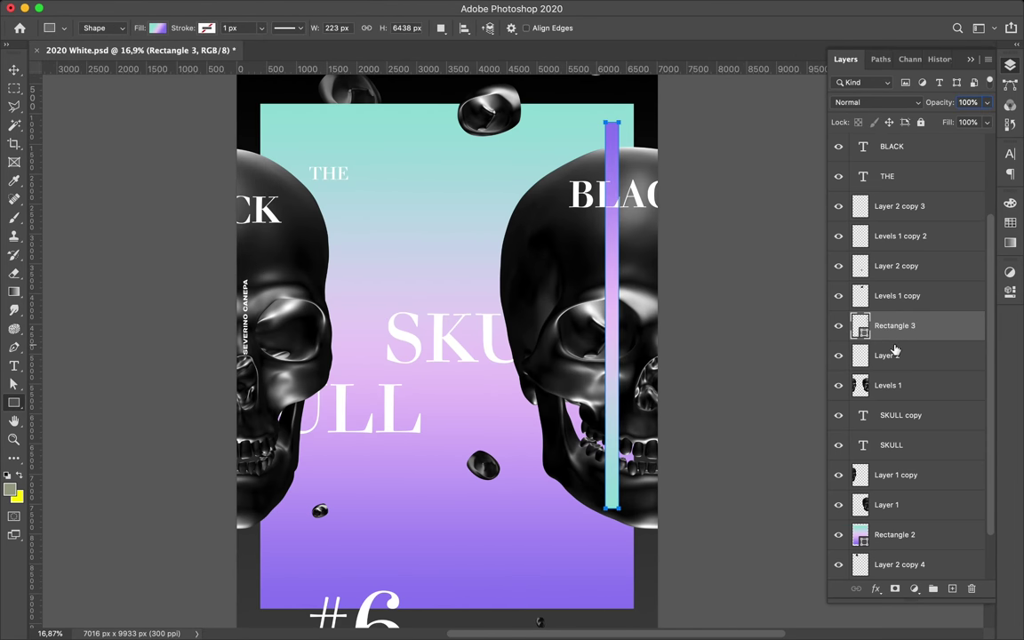
Step: Try Hard Light, then set the rectangle's blend mode to Linear Light
{"action": "left_click", "coordinate": [875, 101]}
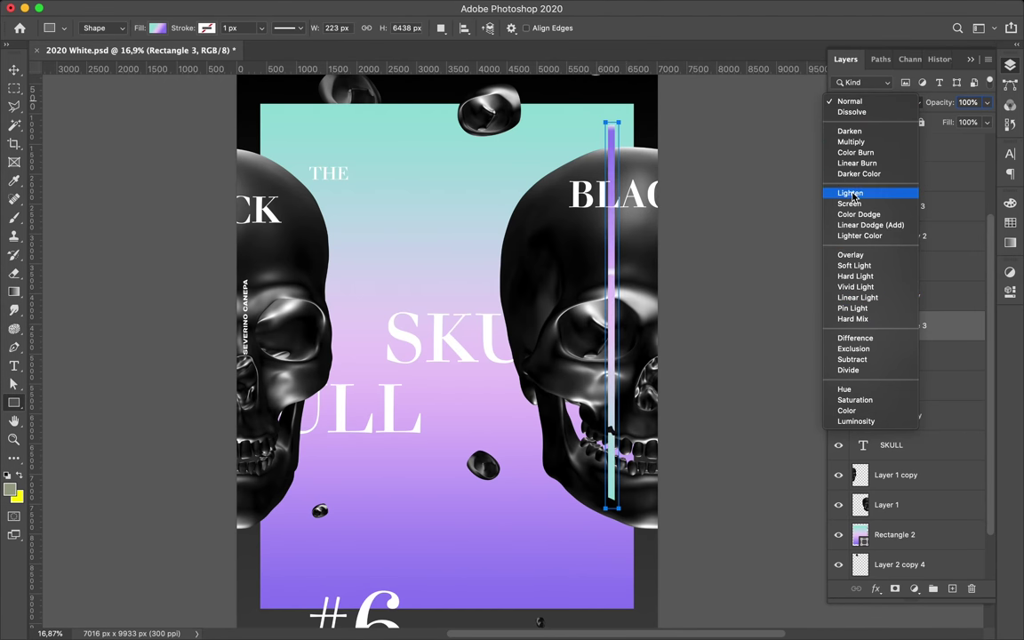
{"action": "left_click", "coordinate": [854, 277]}
{"action": "left_click", "coordinate": [917, 102]}
{"action": "left_click", "coordinate": [853, 102]}
{"action": "left_click", "coordinate": [986, 122]}
{"action": "left_click", "coordinate": [880, 102]}
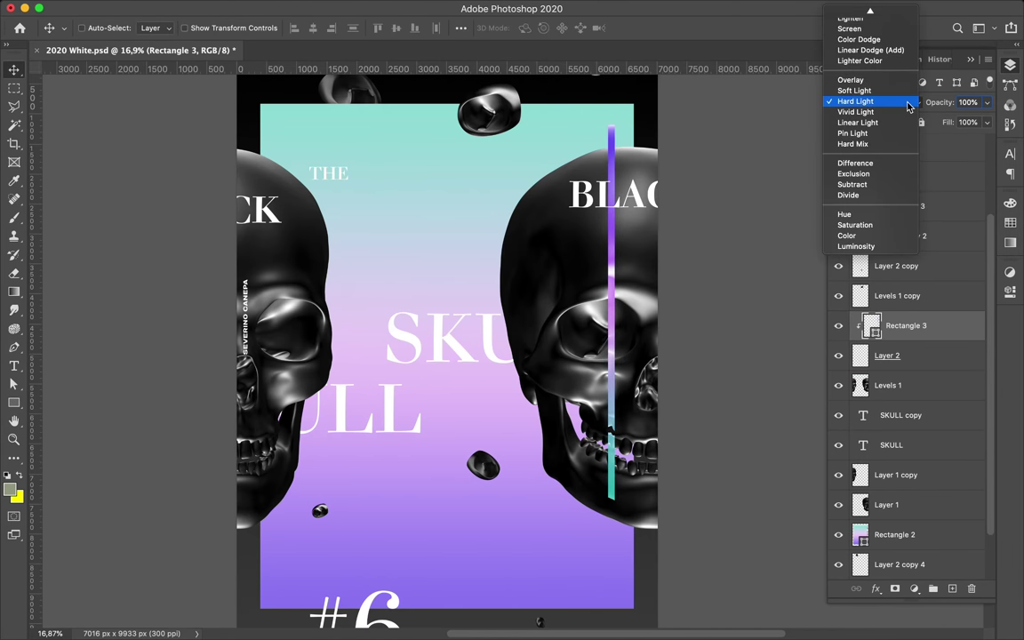
{"action": "left_click", "coordinate": [897, 119]}
{"action": "scroll", "coordinate": [615, 322], "scroll_direction": "up", "scroll_amount": 3}
{"action": "scroll", "coordinate": [643, 289], "scroll_direction": "down", "scroll_amount": 2}
Step: Try trimming the gradient stripe with a marquee selection, dismissing the not-editable warning
{"action": "key", "text": "m"}
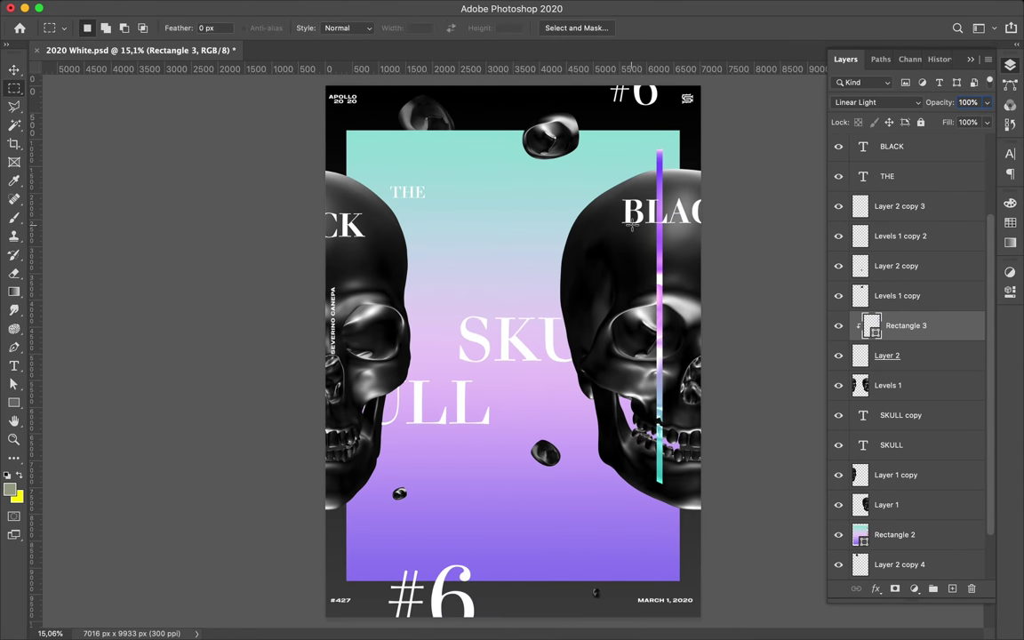
{"action": "left_click", "coordinate": [919, 358], "text": "shift"}
{"action": "left_click_drag", "start_coordinate": [651, 516], "coordinate": [659, 545]}
{"action": "left_click", "coordinate": [978, 355]}
{"action": "left_click", "coordinate": [927, 330]}
{"action": "key", "text": "BackSpace"}
{"action": "key", "text": "Return"}
Step: Move the gradient stripe left toward centre and stack Rectangle 3 and Layer 2 beneath the skulls
{"action": "left_click", "coordinate": [911, 357]}
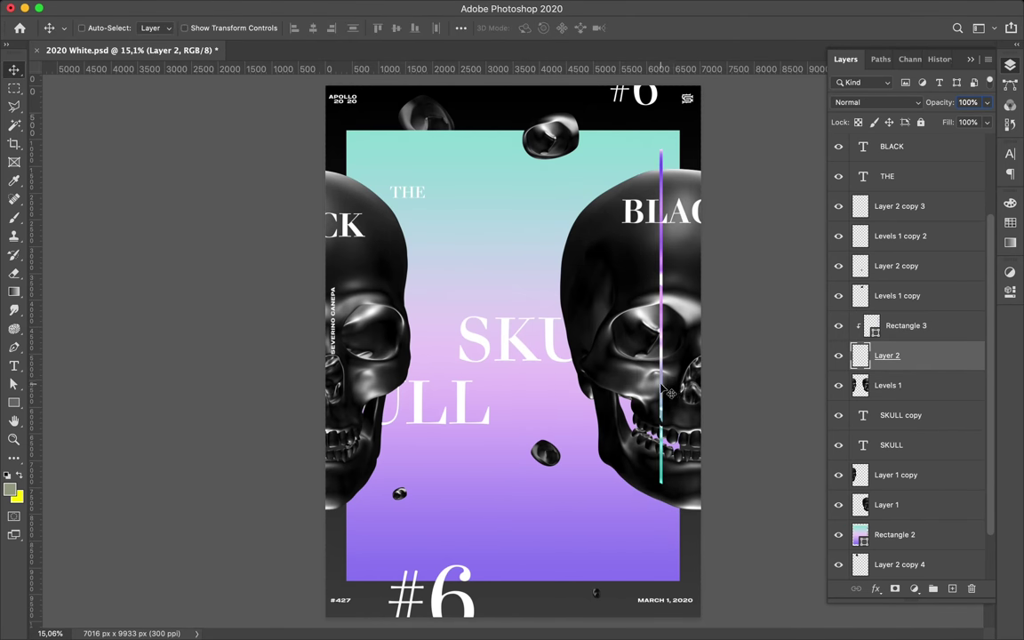
{"action": "left_click", "coordinate": [673, 328], "text": "shift+super"}
{"action": "left_click_drag", "start_coordinate": [672, 328], "coordinate": [518, 364]}
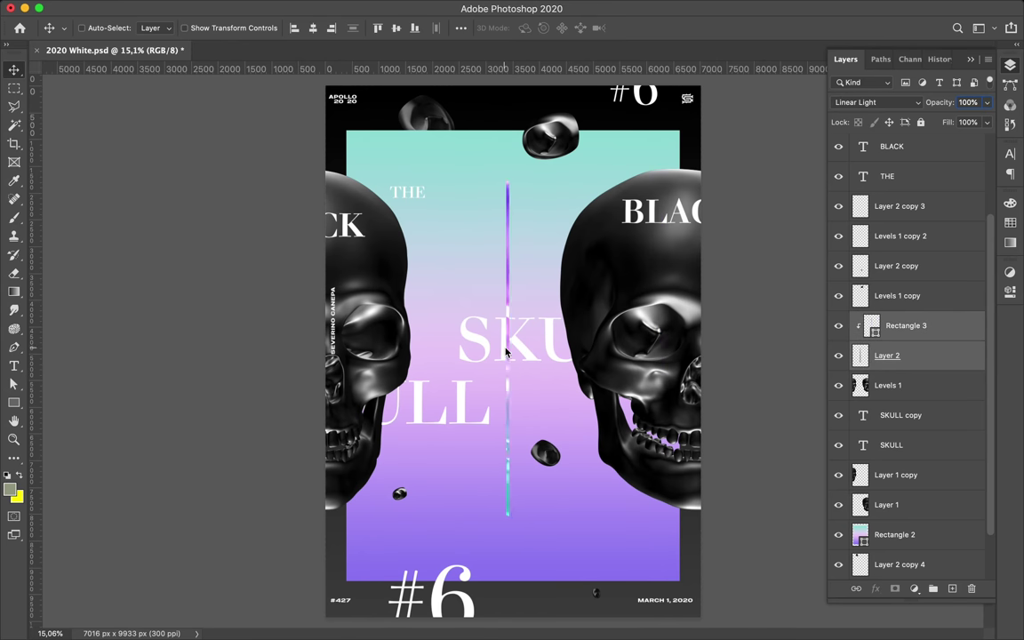
{"action": "key", "text": "super+t"}
{"action": "key", "text": "Return"}
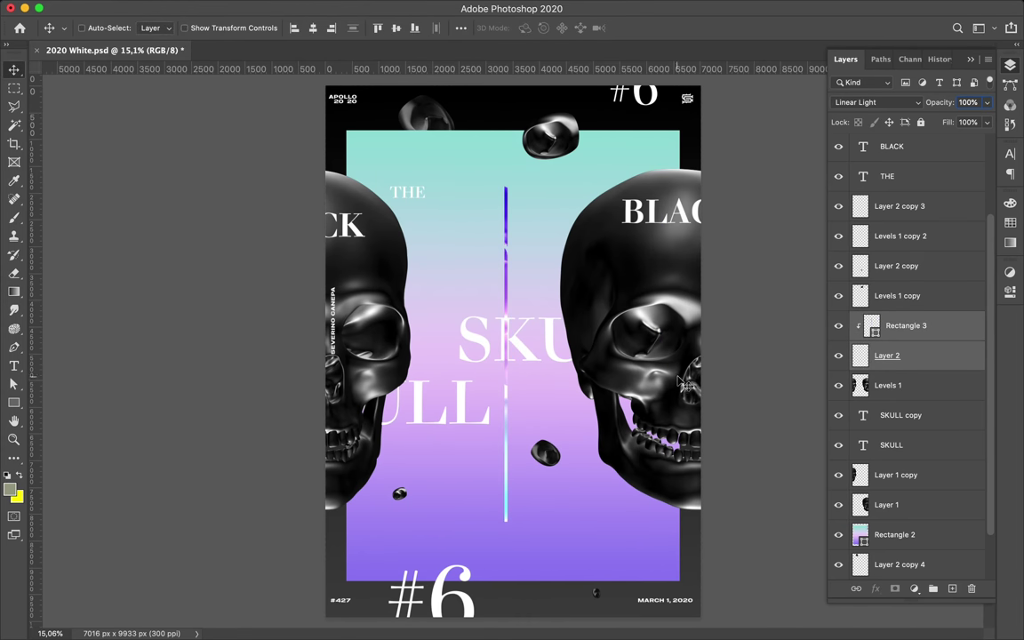
{"action": "left_click_drag", "start_coordinate": [924, 356], "coordinate": [922, 505]}
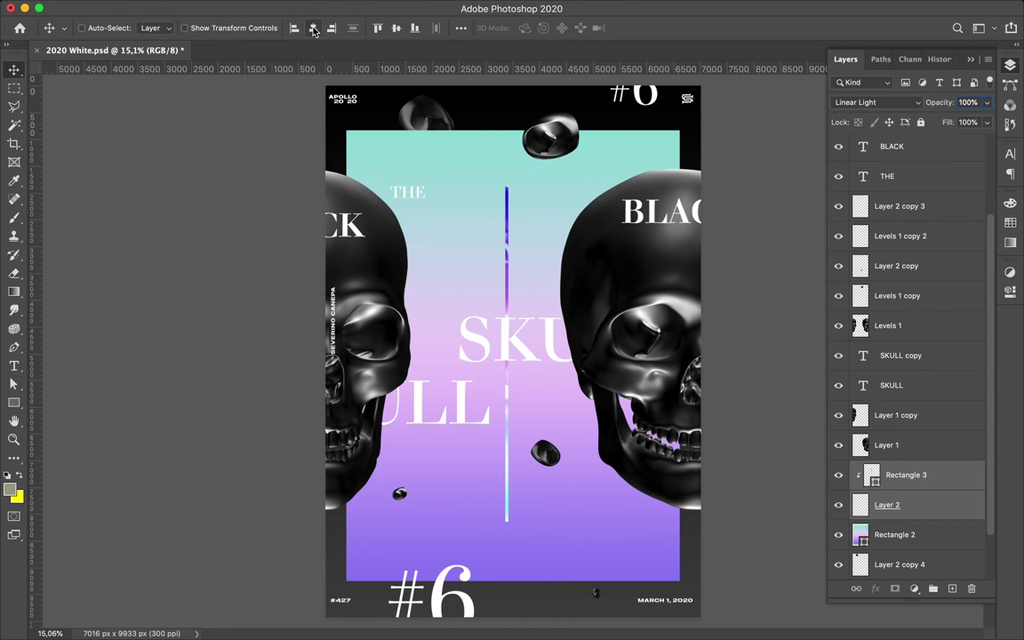
{"action": "left_click", "coordinate": [527, 354], "text": "super"}
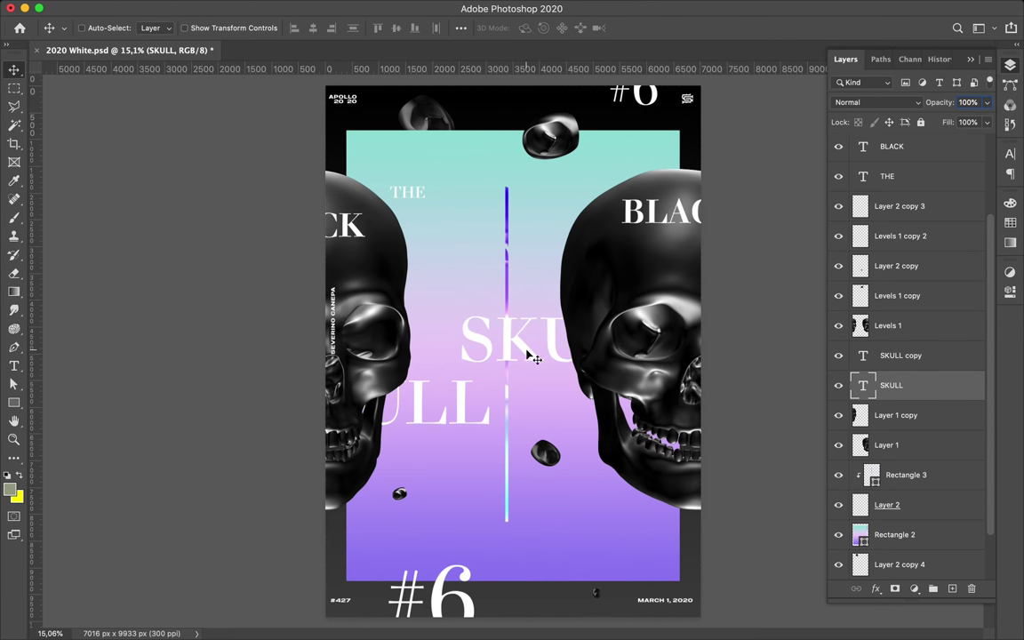
{"action": "left_click", "coordinate": [464, 408]}
Step: Shrink ULL slightly, then enlarge SKU and move it left
{"action": "key", "text": "super+t"}
{"action": "left_click_drag", "start_coordinate": [488, 444], "coordinate": [484, 440]}
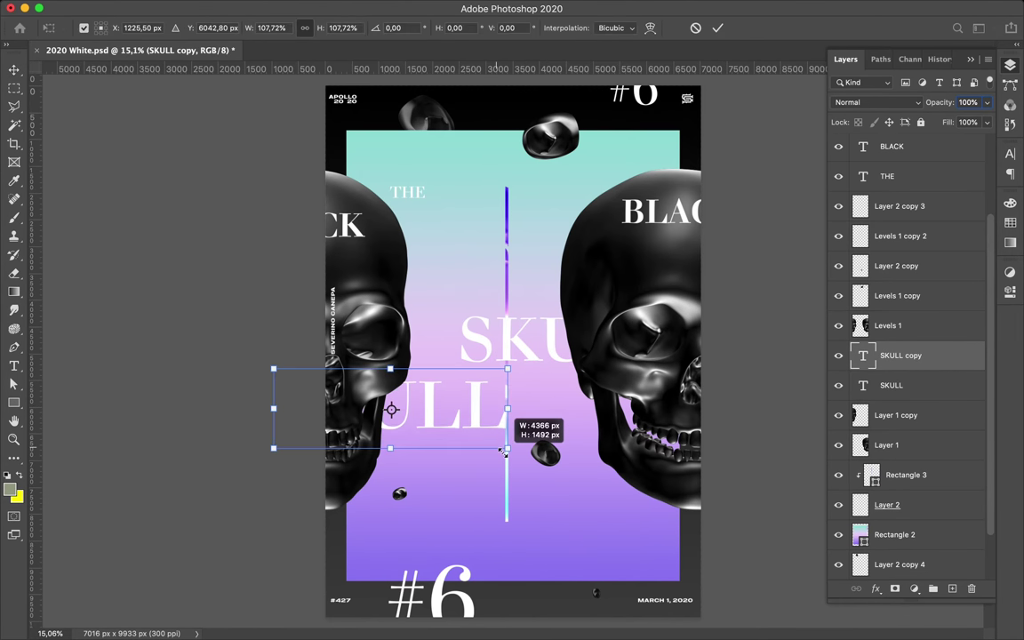
{"action": "key", "text": "Return"}
{"action": "left_click", "coordinate": [516, 342], "text": "super"}
{"action": "key", "text": "super+t"}
{"action": "left_click_drag", "start_coordinate": [458, 379], "coordinate": [418, 443]}
{"action": "left_click_drag", "start_coordinate": [498, 355], "coordinate": [472, 359]}
{"action": "key", "text": "Return"}
{"action": "mouse_move", "coordinate": [546, 345]}
{"action": "left_mouse_down"}
{"action": "mouse_move", "coordinate": [495, 349]}
{"action": "mouse_move", "coordinate": [508, 349]}
{"action": "left_mouse_up"}
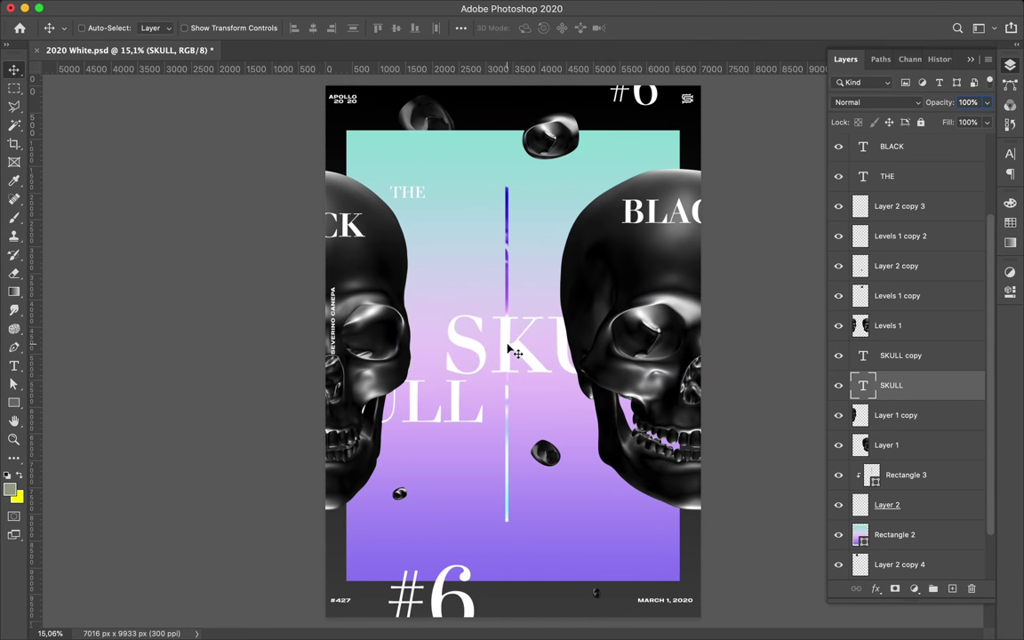
Step: Set the SKULL text tracking to -60 in the Character panel
{"action": "left_click", "coordinate": [459, 418], "text": "super"}
{"action": "left_click", "coordinate": [533, 364], "text": "super"}
{"action": "left_click", "coordinate": [1010, 154]}
{"action": "left_click", "coordinate": [956, 207]}
{"action": "scroll", "coordinate": [970, 209], "scroll_direction": "up", "scroll_amount": 3}
{"action": "scroll", "coordinate": [970, 209], "scroll_direction": "down", "scroll_amount": 3}
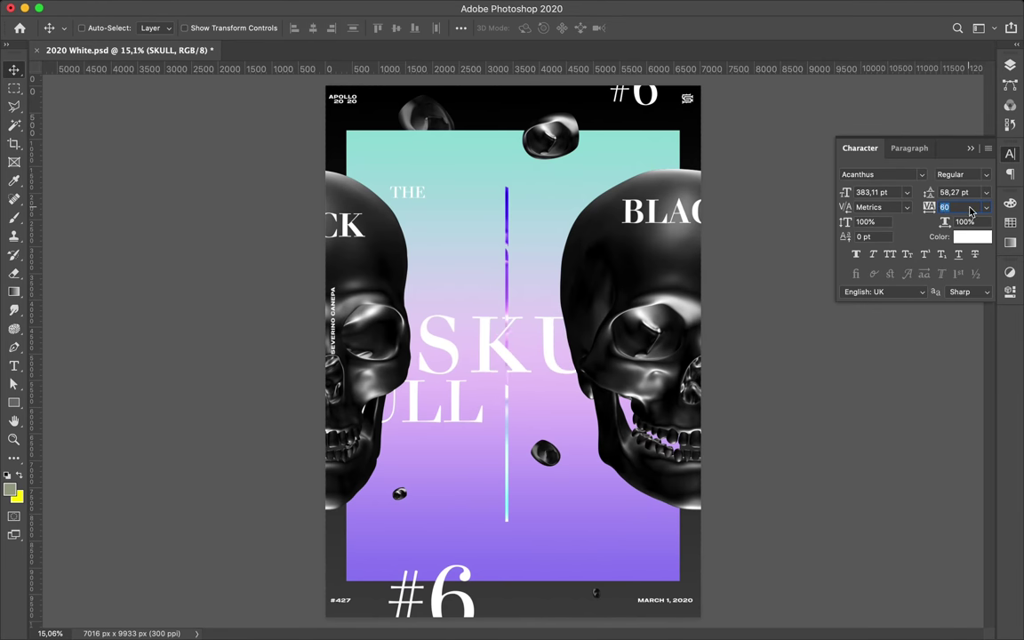
{"action": "scroll", "coordinate": [970, 209], "scroll_direction": "down", "scroll_amount": 3}
{"action": "scroll", "coordinate": [971, 210], "scroll_direction": "down", "scroll_amount": 1}
Step: Enlarge and reposition SKU further, then move ULL right and down and shrink it
{"action": "key", "text": "super+t"}
{"action": "left_click_drag", "start_coordinate": [456, 412], "coordinate": [412, 411]}
{"action": "key", "text": "Return"}
{"action": "left_click_drag", "start_coordinate": [551, 351], "coordinate": [528, 342]}
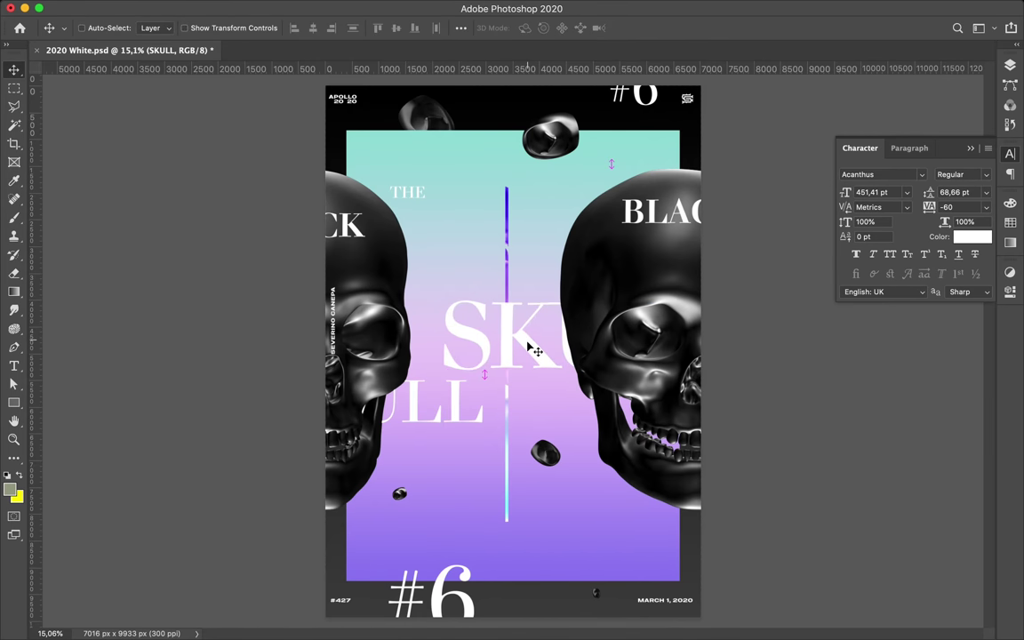
{"action": "mouse_move", "coordinate": [456, 412]}
{"action": "left_mouse_down"}
{"action": "mouse_move", "coordinate": [469, 437]}
{"action": "mouse_move", "coordinate": [435, 426]}
{"action": "left_mouse_up"}
{"action": "key", "text": "super+t"}
{"action": "key", "text": "Return"}
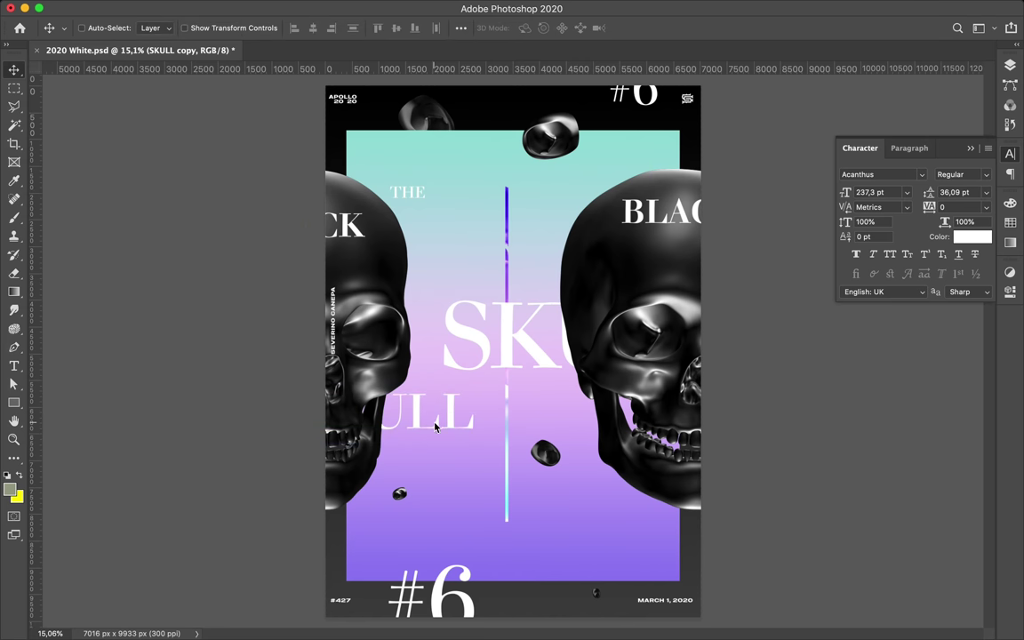
Step: Enlarge BLACK, extending it left, and nudge the CK text down
{"action": "key", "text": "super+t"}
{"action": "left_click_drag", "start_coordinate": [616, 228], "coordinate": [564, 252]}
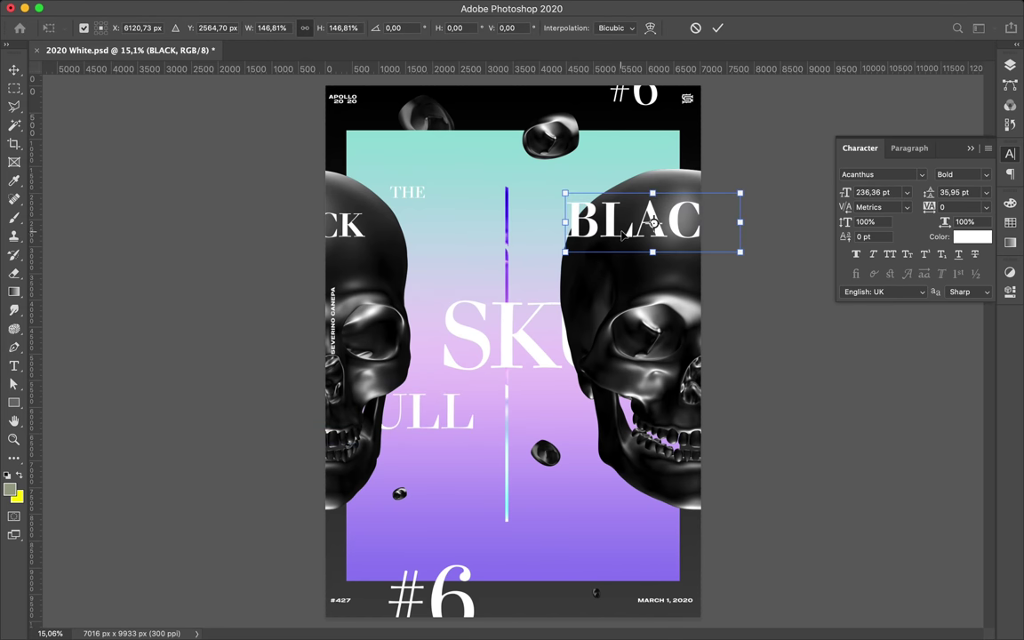
{"action": "left_click_drag", "start_coordinate": [622, 233], "coordinate": [640, 232]}
{"action": "key", "text": "Return"}
{"action": "left_click_drag", "start_coordinate": [368, 242], "coordinate": [365, 256]}
{"action": "key", "text": "super+t"}
{"action": "left_click_drag", "start_coordinate": [584, 193], "coordinate": [546, 188]}
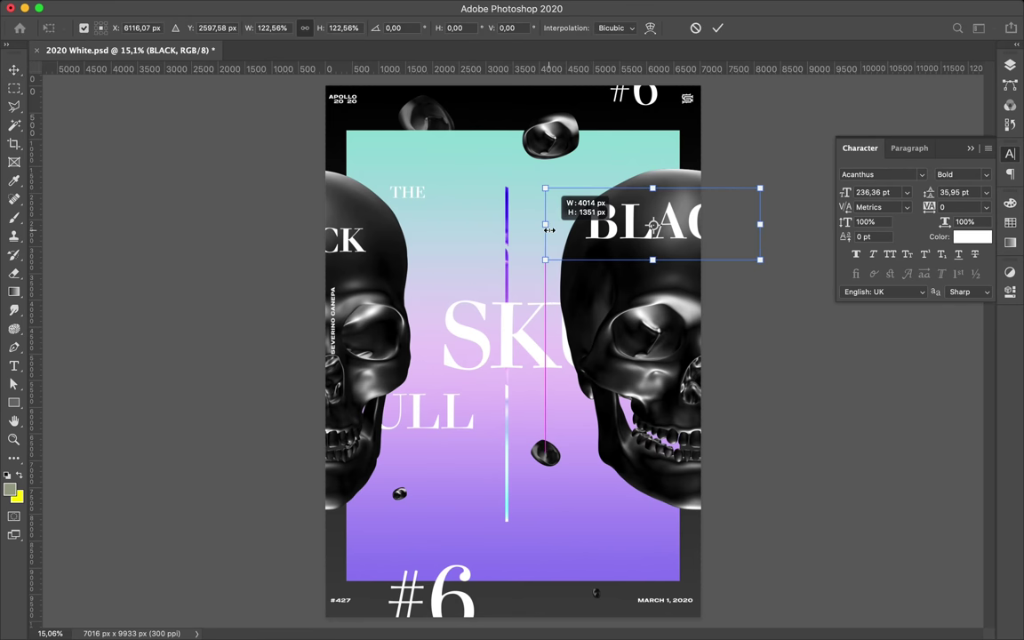
{"action": "key", "text": "Return"}
Step: Stretch SKU taller, nudge it right and up, and shrink THE
{"action": "left_click", "coordinate": [531, 348]}
{"action": "key", "text": "super+t"}
{"action": "left_click_drag", "start_coordinate": [589, 393], "coordinate": [588, 427]}
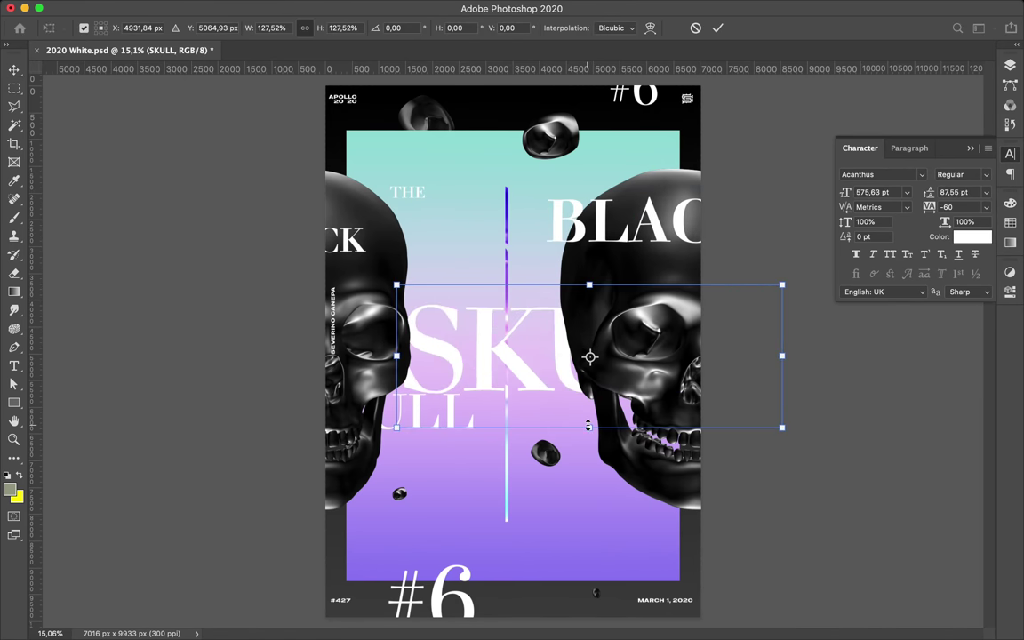
{"action": "key", "text": "Return"}
{"action": "left_click_drag", "start_coordinate": [488, 376], "coordinate": [506, 367]}
{"action": "key", "text": "super+minus"}
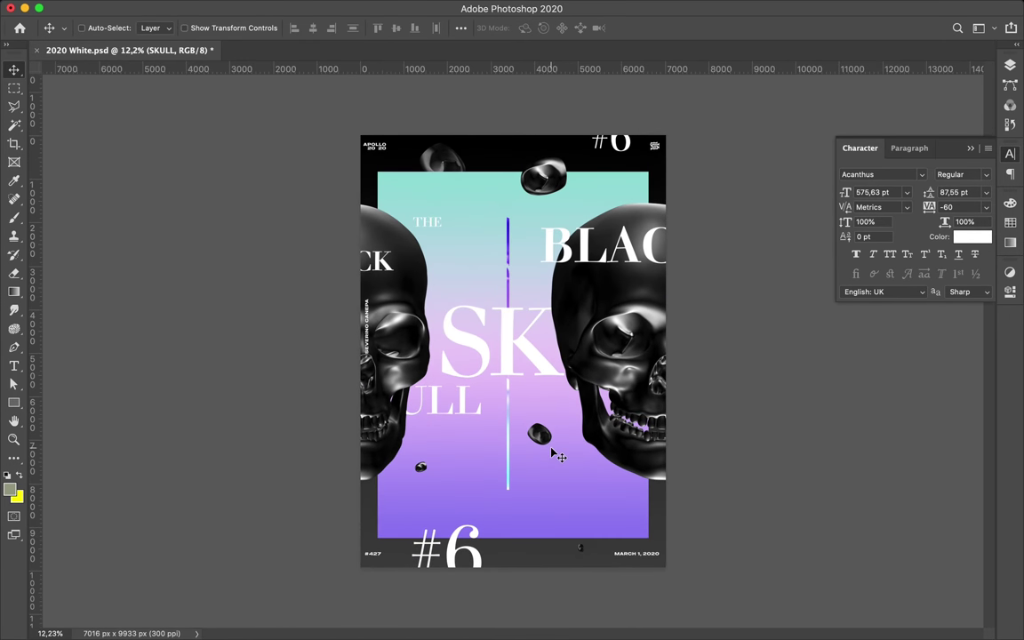
{"action": "key", "text": "super+t"}
{"action": "left_click_drag", "start_coordinate": [439, 225], "coordinate": [425, 221]}
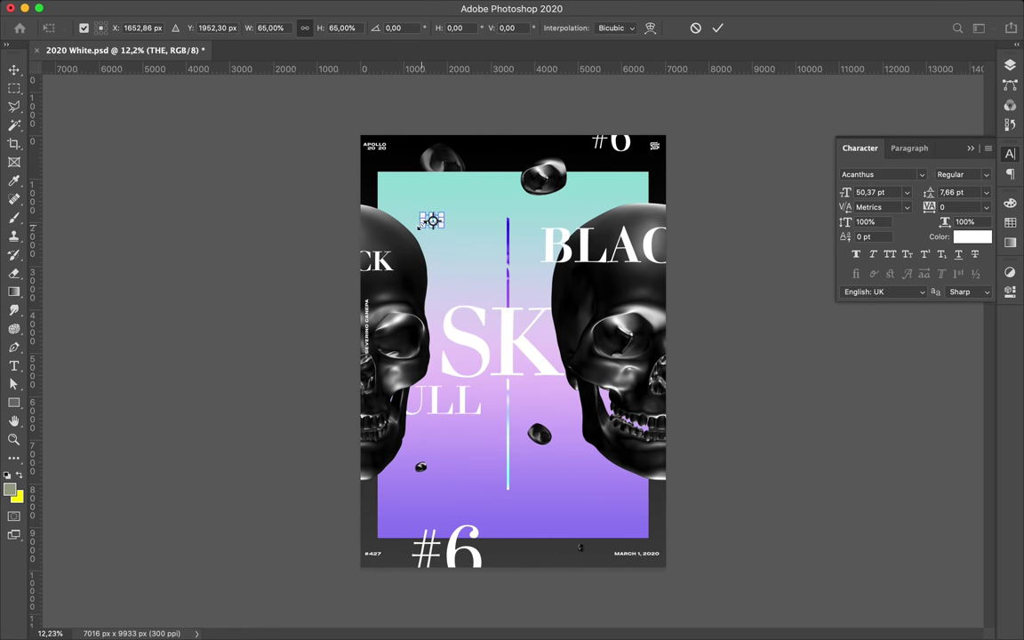
{"action": "key", "text": "Return"}
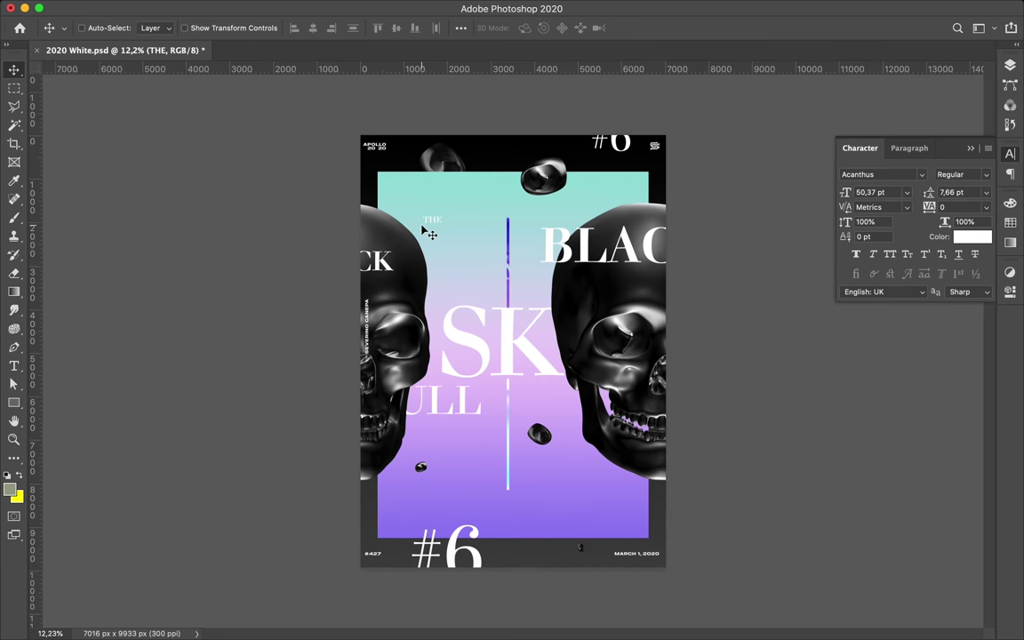
Step: Select Layer 3 and draw a gradient rectangle over the poster
{"action": "left_click", "coordinate": [1010, 222]}
{"action": "left_click", "coordinate": [1010, 65]}
{"action": "left_click", "coordinate": [887, 474]}
{"action": "key", "text": "m"}
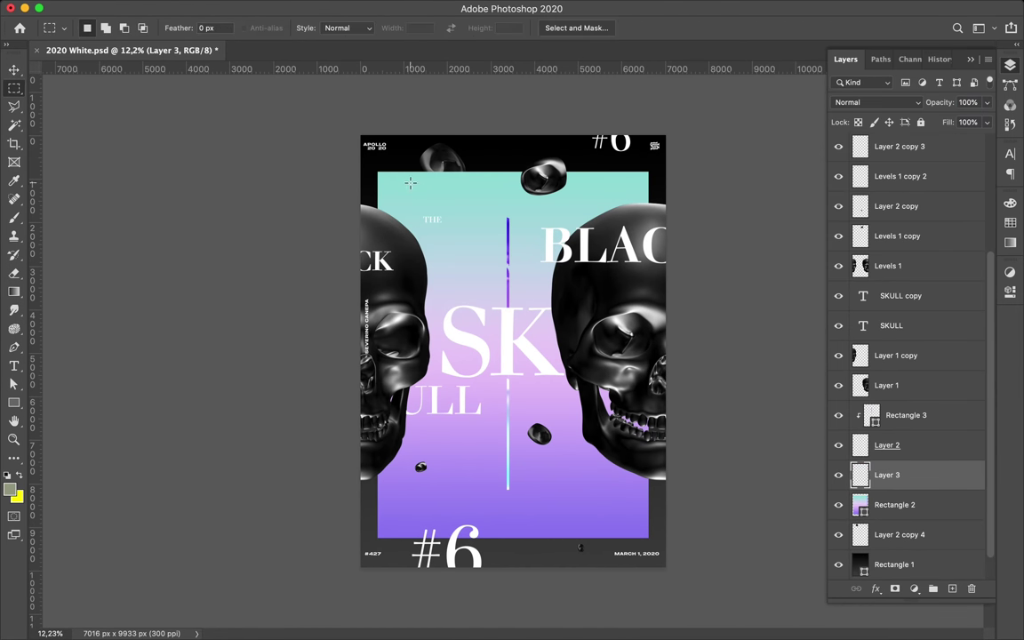
{"action": "key", "text": "u"}
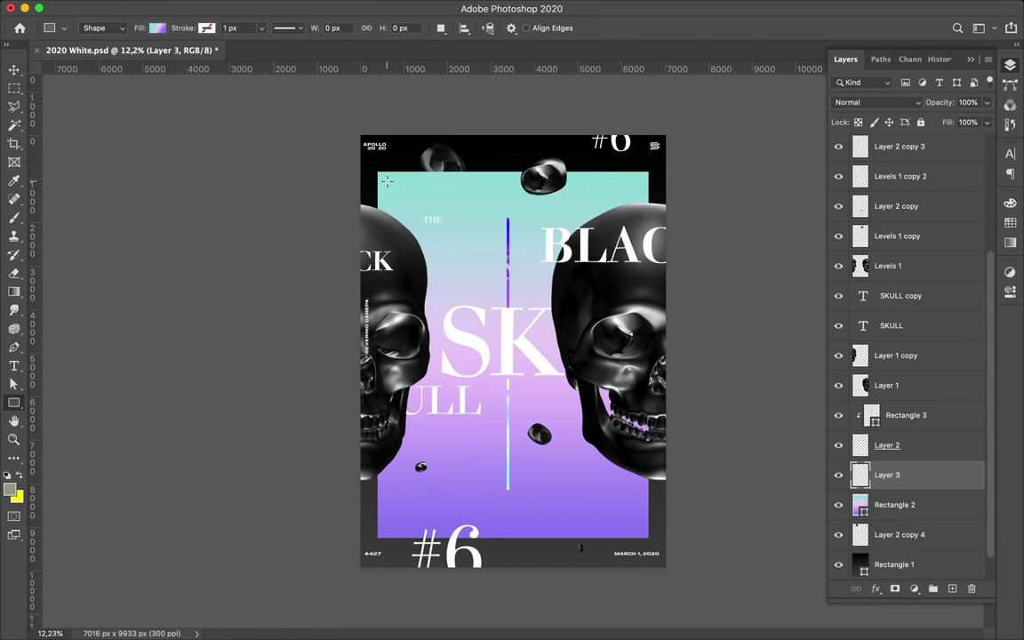
{"action": "left_click_drag", "start_coordinate": [388, 181], "coordinate": [640, 531]}
Step: Draw a smaller rectangle inside the gradient area and set its fill to none
{"action": "key", "text": "v"}
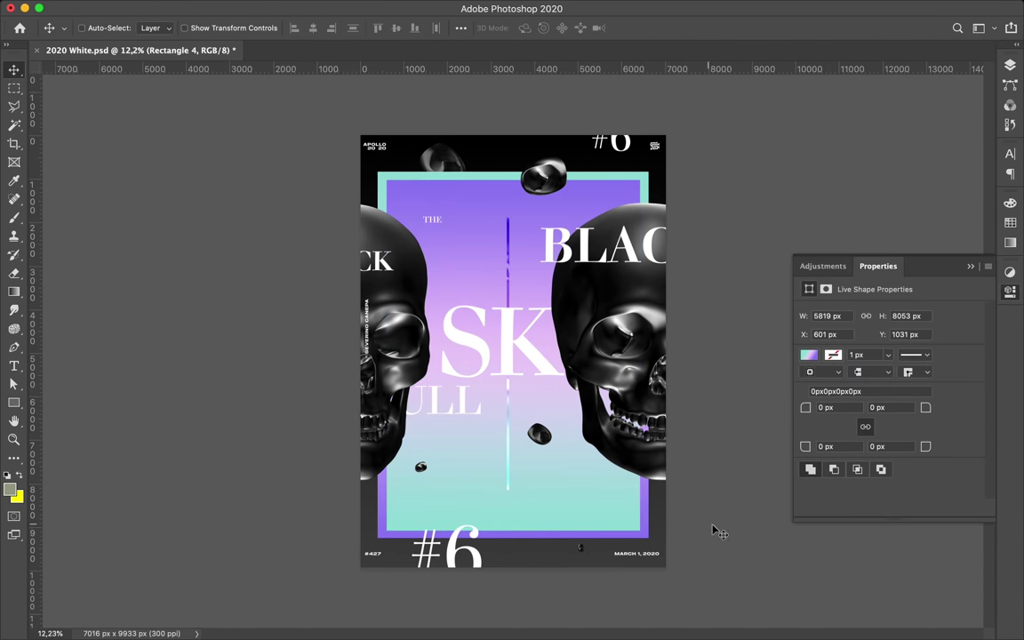
{"action": "key", "text": "u"}
{"action": "left_click_drag", "start_coordinate": [394, 189], "coordinate": [631, 524]}
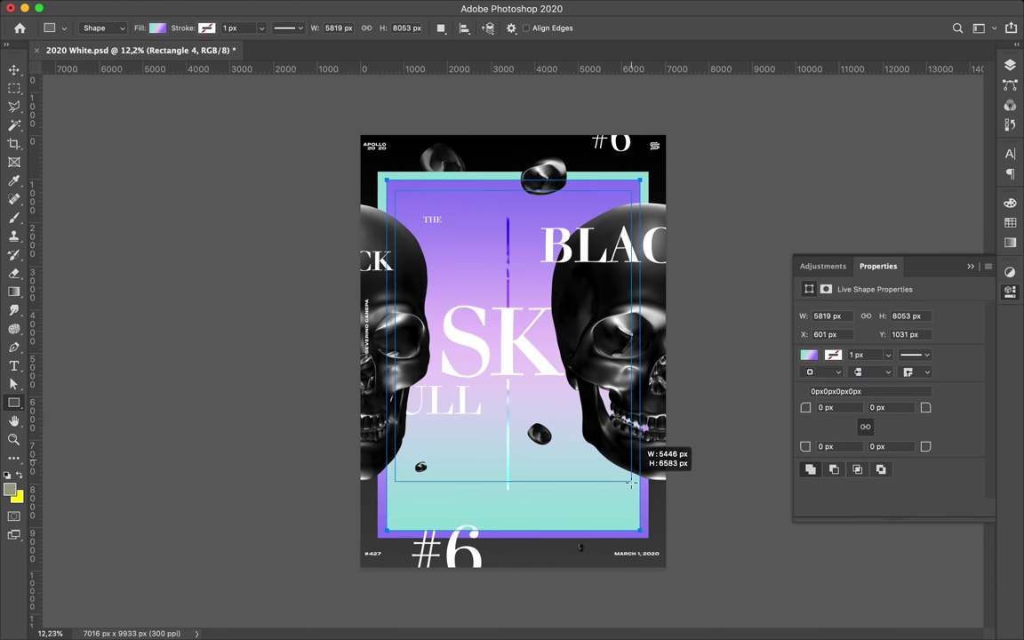
{"action": "left_click", "coordinate": [156, 28]}
{"action": "left_click", "coordinate": [99, 55]}
{"action": "left_click", "coordinate": [68, 104]}
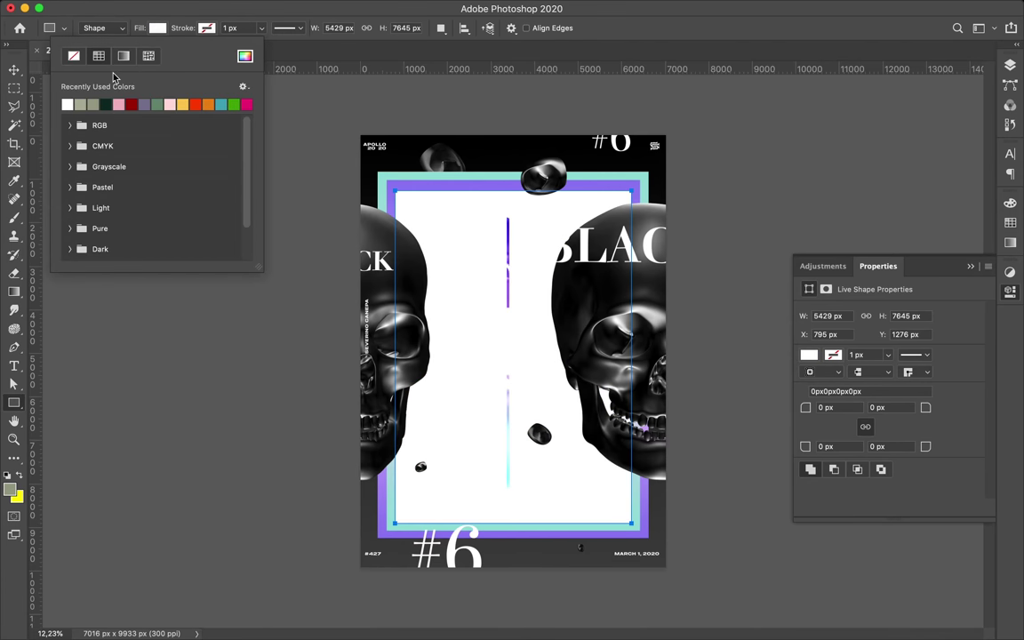
{"action": "left_click", "coordinate": [74, 55]}
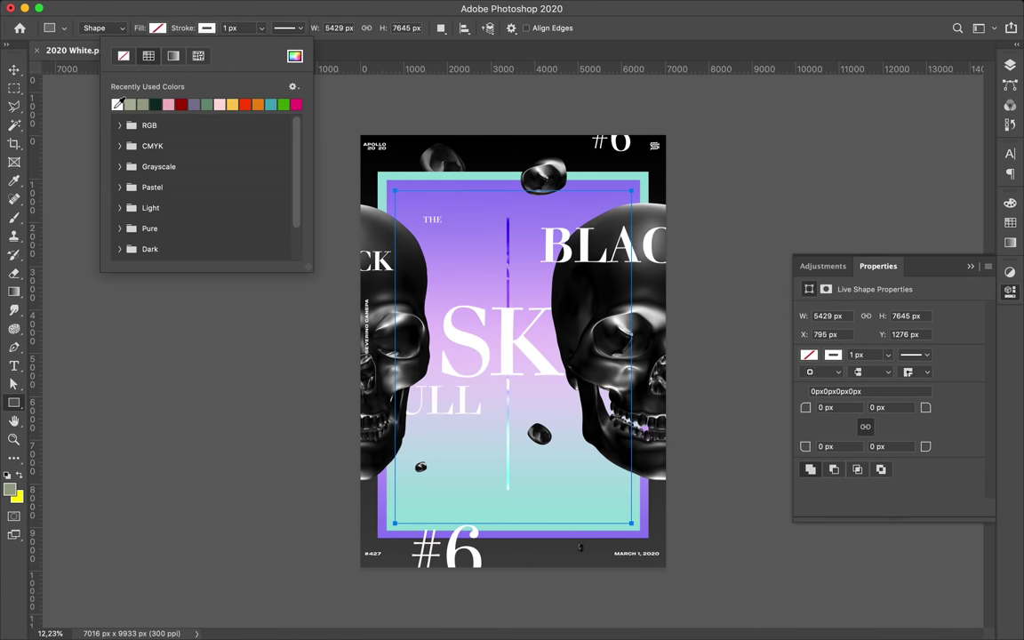
Step: Give the inner rectangle a thick white 111 px stroke
{"action": "left_click", "coordinate": [240, 28]}
{"action": "type", "text": "1"}
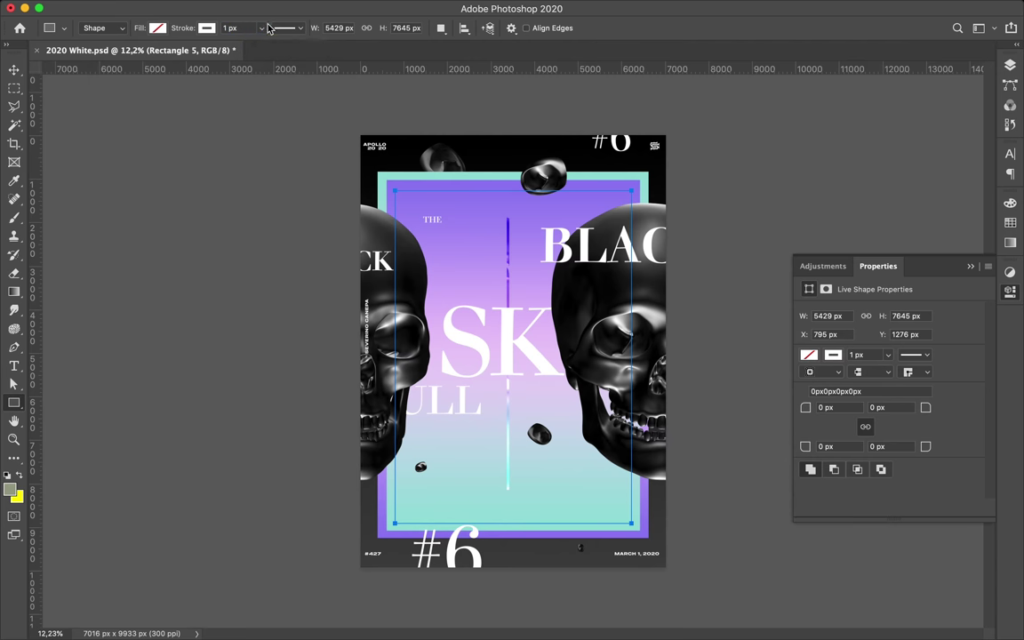
{"action": "type", "text": "a71"}
{"action": "key", "text": "Return"}
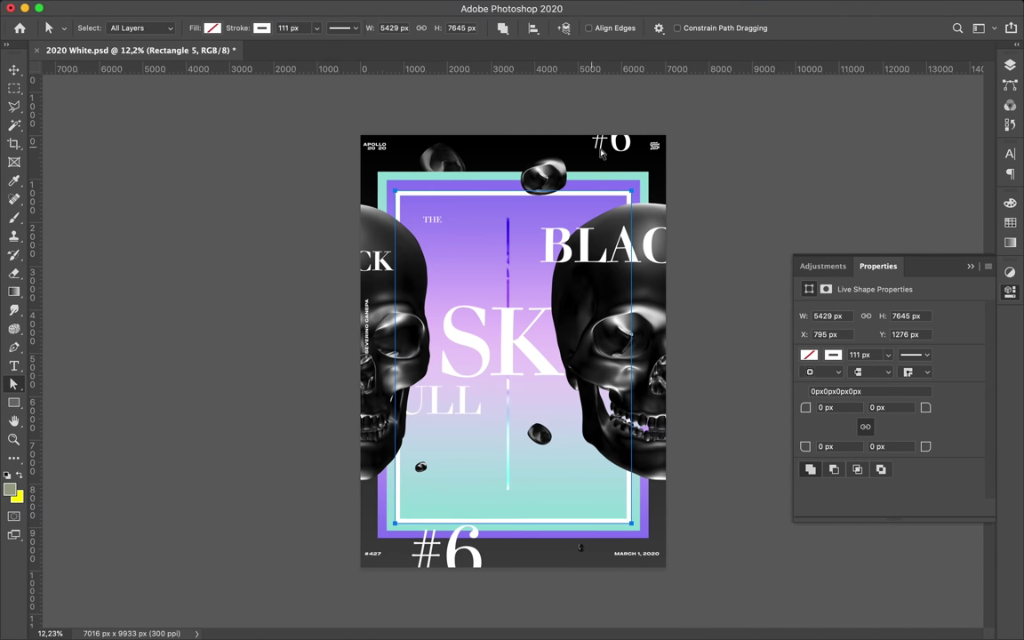
{"action": "left_click", "coordinate": [952, 90]}
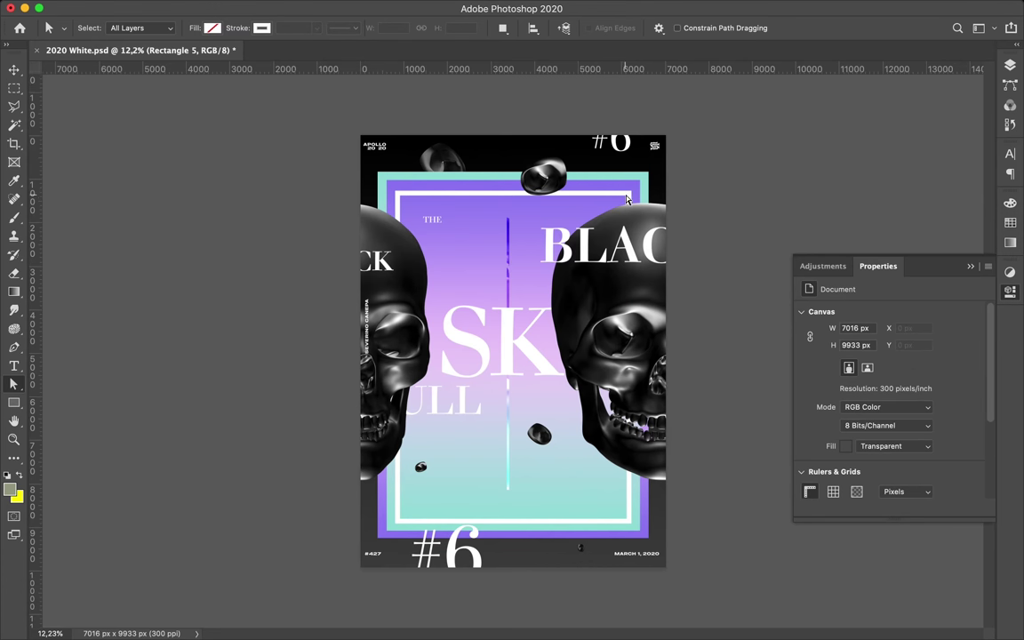
Step: Move Rectangle 5 above Levels 1, load the skull selection and add a layer mask
{"action": "key", "text": "v"}
{"action": "left_click", "coordinate": [1010, 65]}
{"action": "left_click_drag", "start_coordinate": [887, 476], "coordinate": [864, 284]}
{"action": "left_click", "coordinate": [860, 296], "text": "ctrl"}
{"action": "left_click", "coordinate": [894, 266]}
{"action": "left_click", "coordinate": [895, 588]}
{"action": "key", "text": "ctrl+z"}
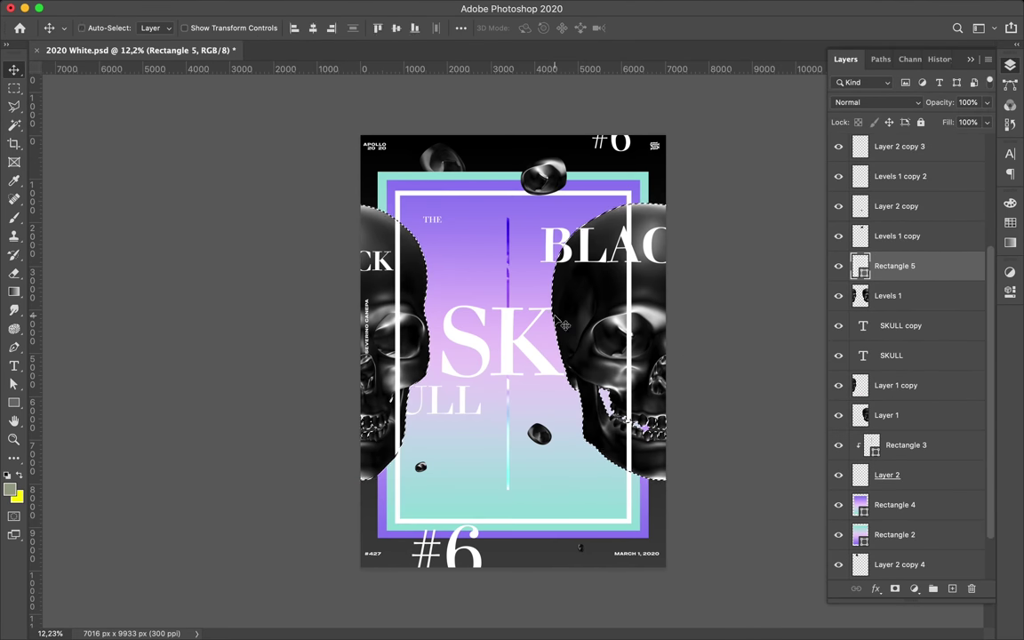
{"action": "left_click", "coordinate": [895, 589]}
Step: Paint black with a 508 px brush to hide the frame over the skulls
{"action": "key", "text": "b"}
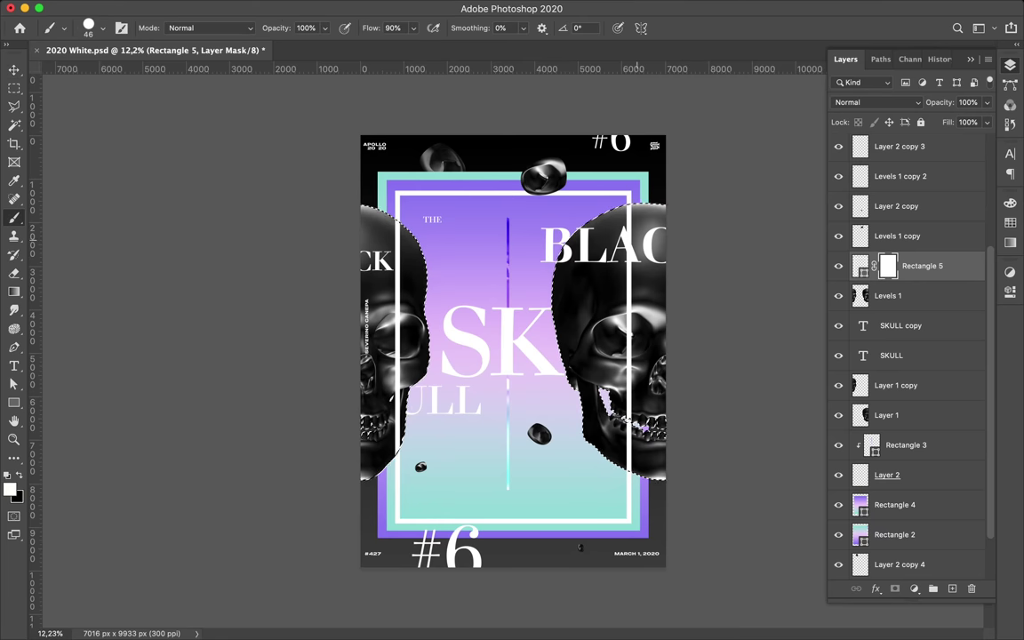
{"action": "right_click", "coordinate": [622, 216]}
{"action": "type", "text": "508"}
{"action": "key", "text": "Return"}
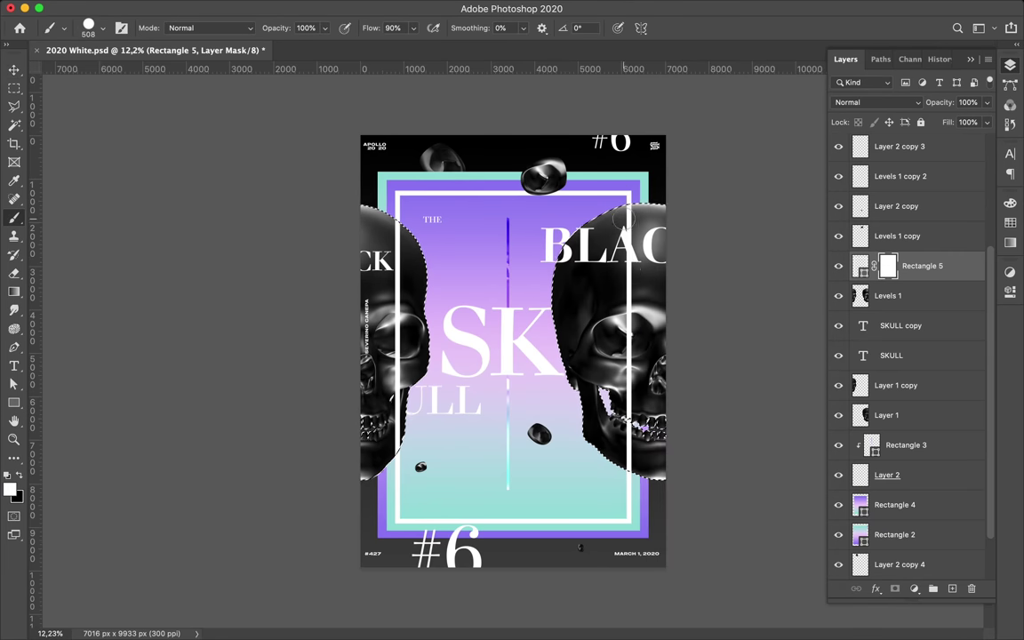
{"action": "key", "text": "x"}
{"action": "left_click_drag", "start_coordinate": [629, 201], "coordinate": [628, 398]}
{"action": "scroll", "coordinate": [630, 356], "scroll_direction": "up", "scroll_amount": 1}
{"action": "scroll", "coordinate": [630, 355], "scroll_direction": "up", "scroll_amount": 1}
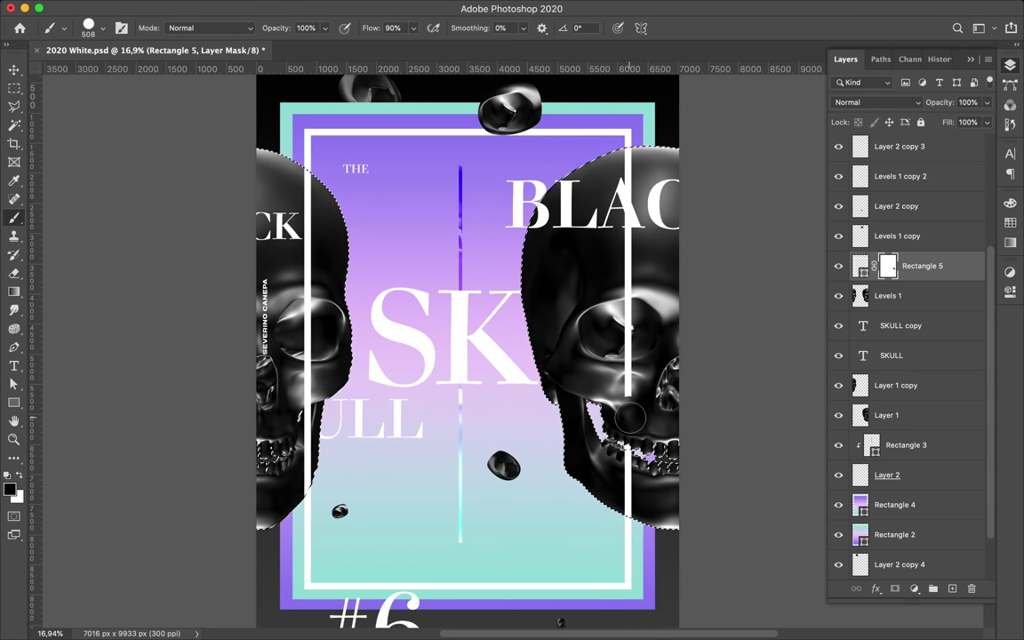
{"action": "left_click_drag", "start_coordinate": [628, 414], "coordinate": [628, 133]}
Step: Clear the skull selection and save the poster
{"action": "key", "text": "ctrl+d"}
{"action": "key", "text": "m"}
{"action": "key", "text": "ctrl+s"}
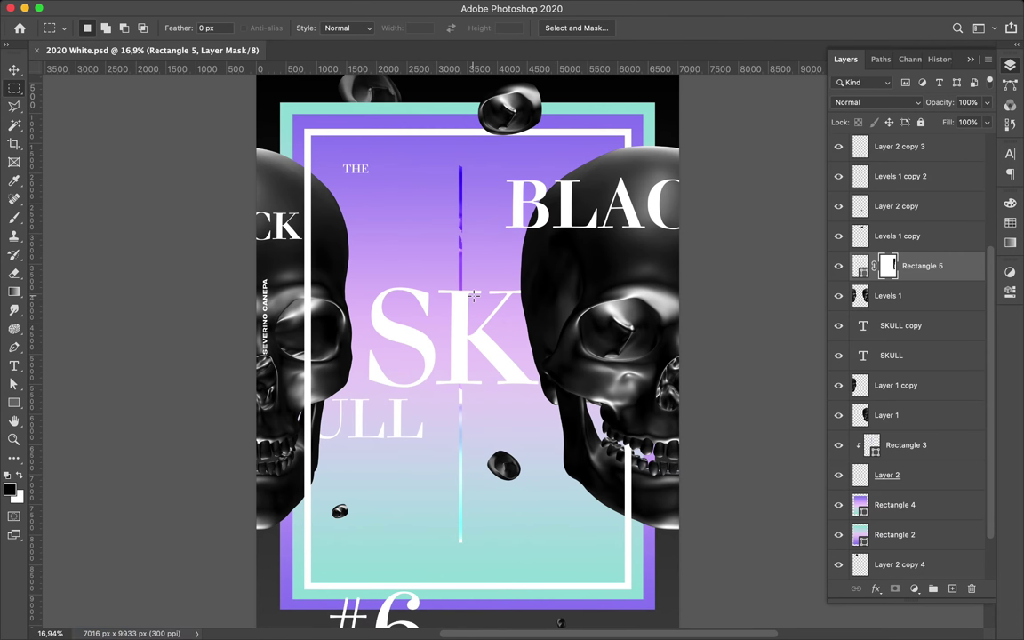
{"action": "scroll", "coordinate": [475, 186], "scroll_direction": "up", "scroll_amount": 2}
{"action": "key", "text": "a"}
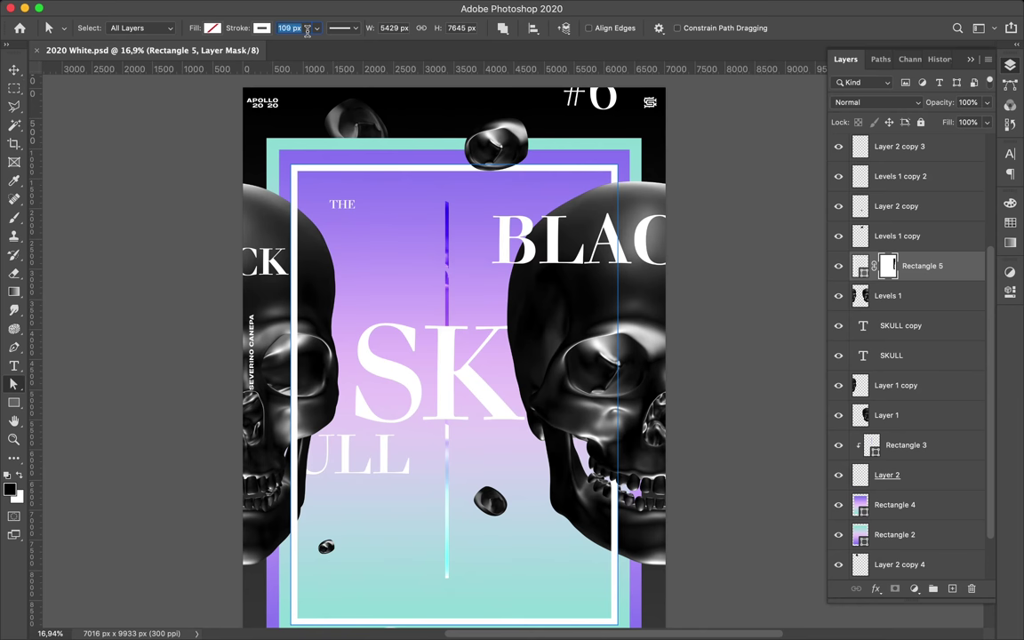
{"action": "type", "text": "99"}
{"action": "key", "text": "Return"}
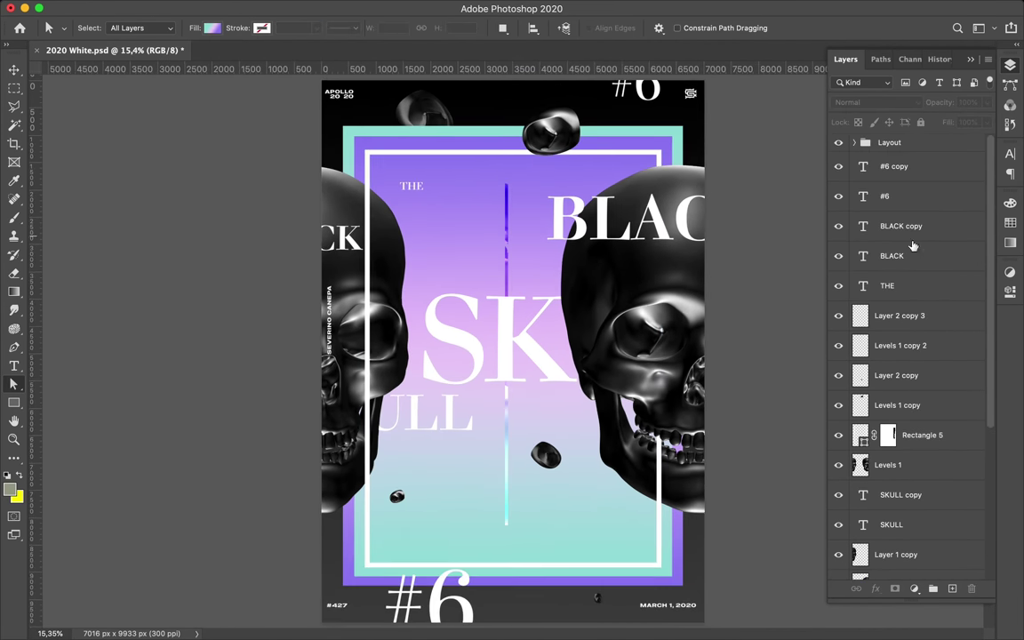
{"action": "scroll", "coordinate": [913, 245], "scroll_direction": "down", "scroll_amount": 5}
{"action": "left_click", "coordinate": [894, 475]}
{"action": "left_click", "coordinate": [894, 445], "text": "shift"}
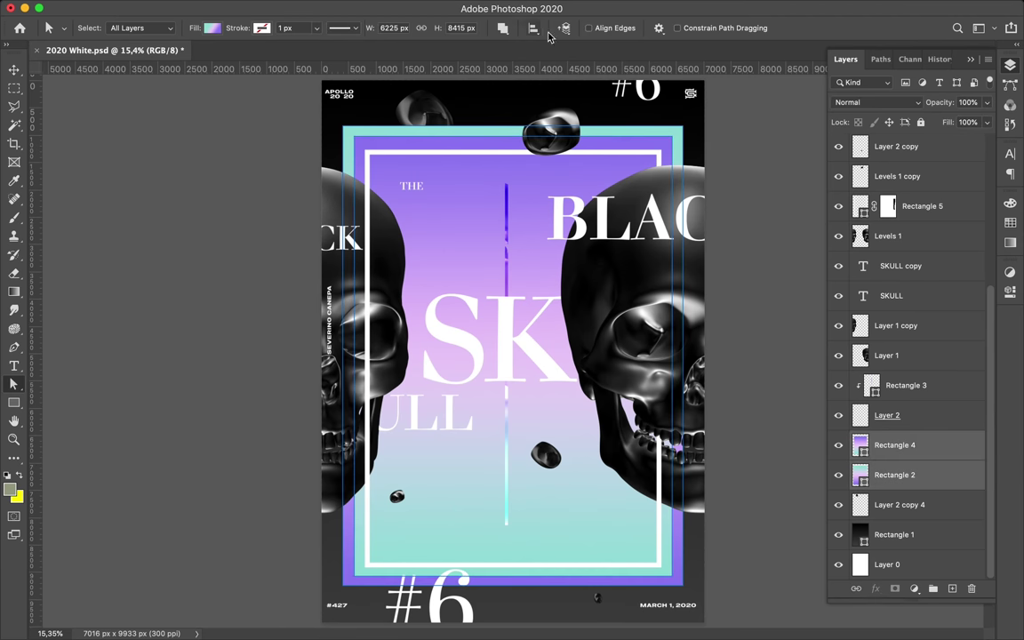
{"action": "key", "text": "v"}
{"action": "left_click", "coordinate": [495, 163], "text": "ctrl"}
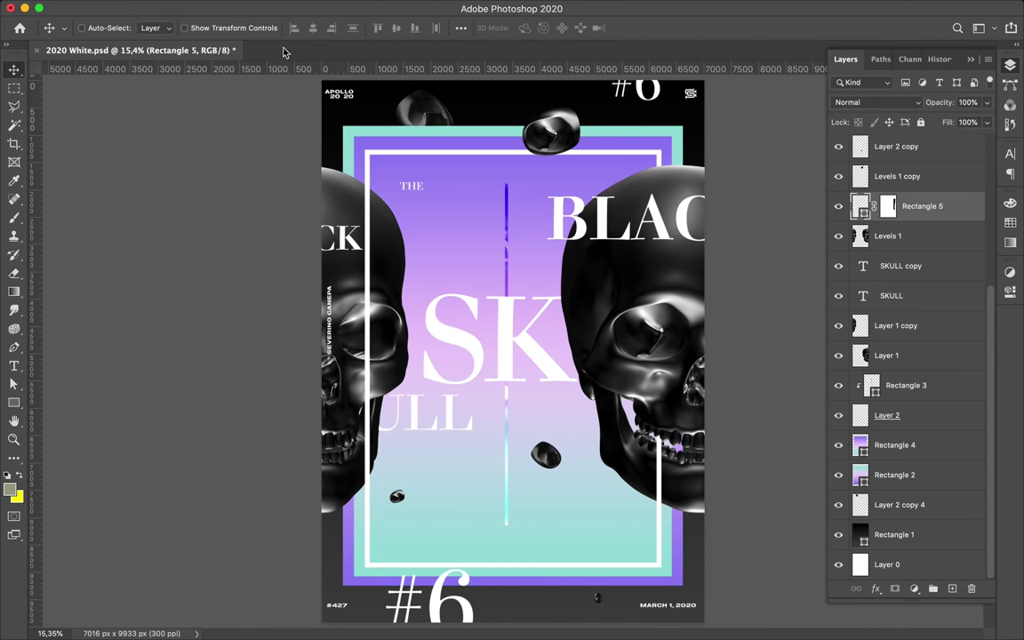
{"action": "left_click", "coordinate": [460, 27]}
{"action": "left_click", "coordinate": [491, 156]}
{"action": "left_click", "coordinate": [491, 167]}
{"action": "left_click", "coordinate": [311, 30]}
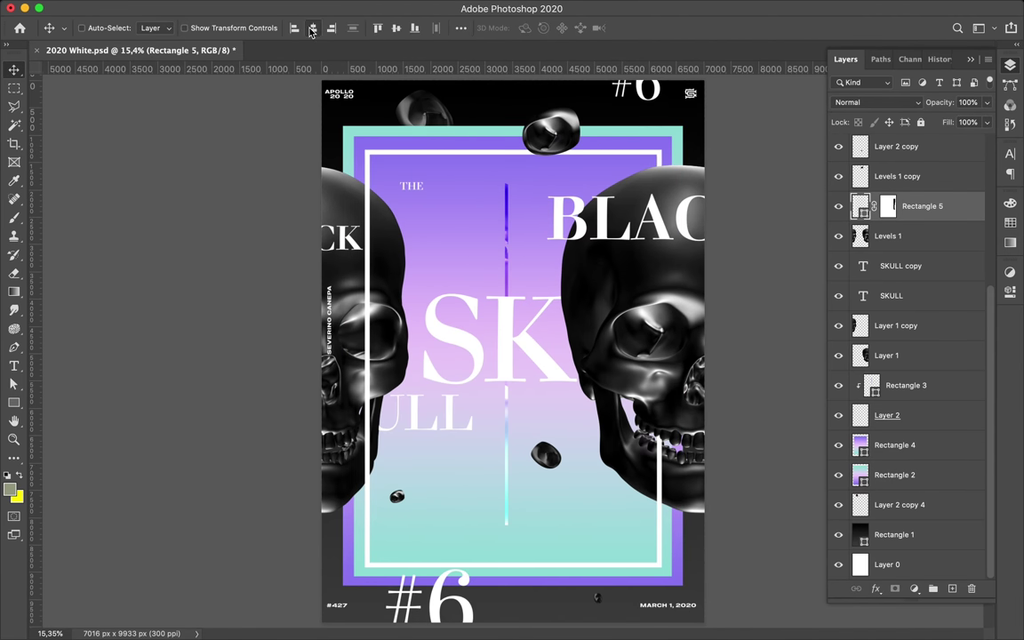
{"action": "left_click", "coordinate": [908, 445]}
{"action": "left_click", "coordinate": [894, 475], "text": "shift"}
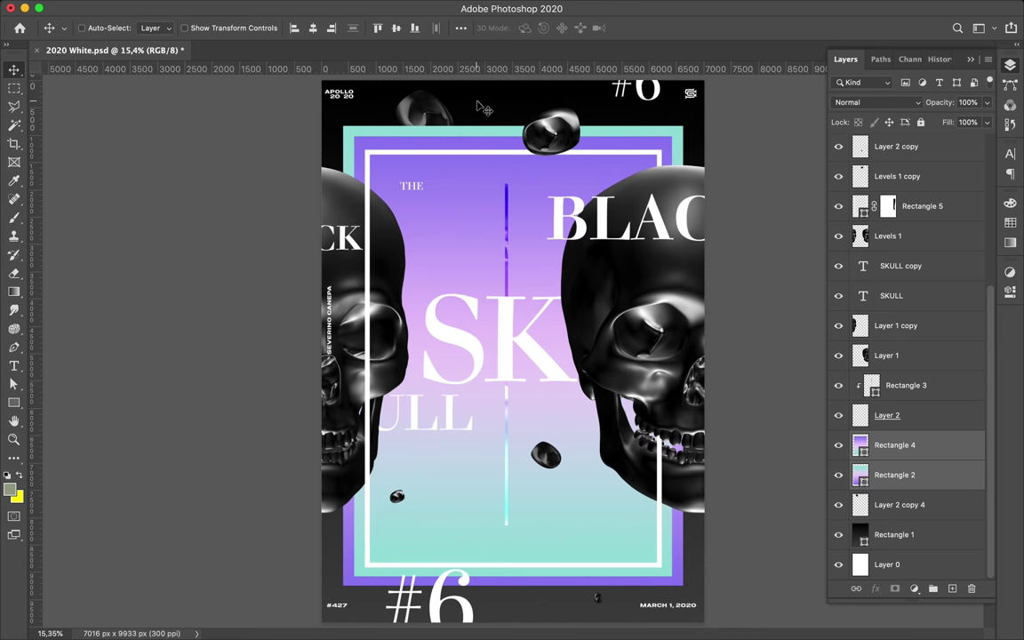
{"action": "scroll", "coordinate": [907, 337], "scroll_direction": "up", "scroll_amount": 5}
{"action": "left_click", "coordinate": [924, 354]}
{"action": "key", "text": "u"}
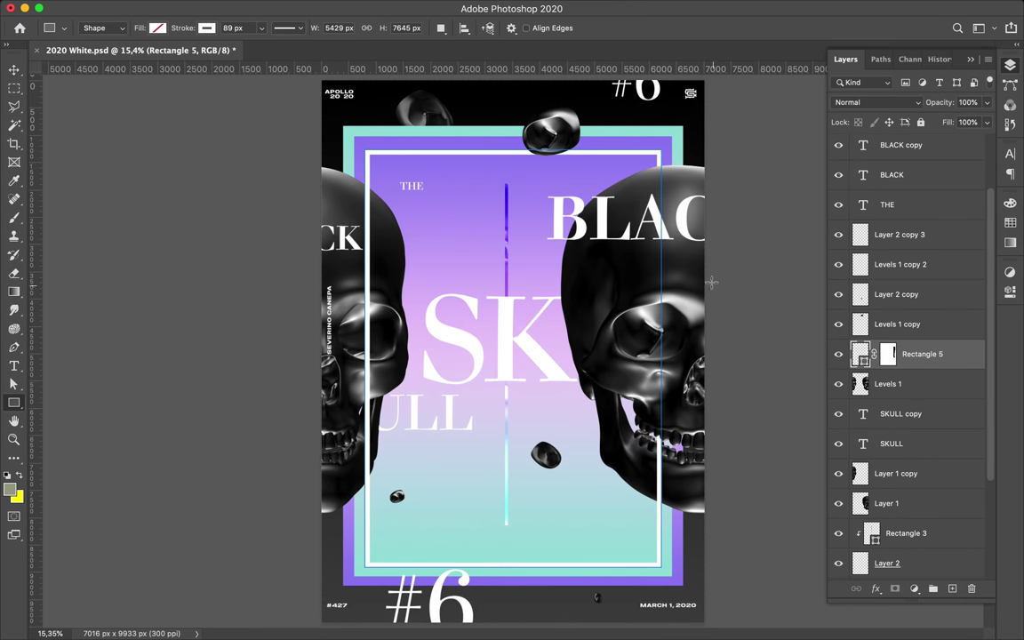
{"action": "left_click_drag", "start_coordinate": [614, 285], "coordinate": [618, 282]}
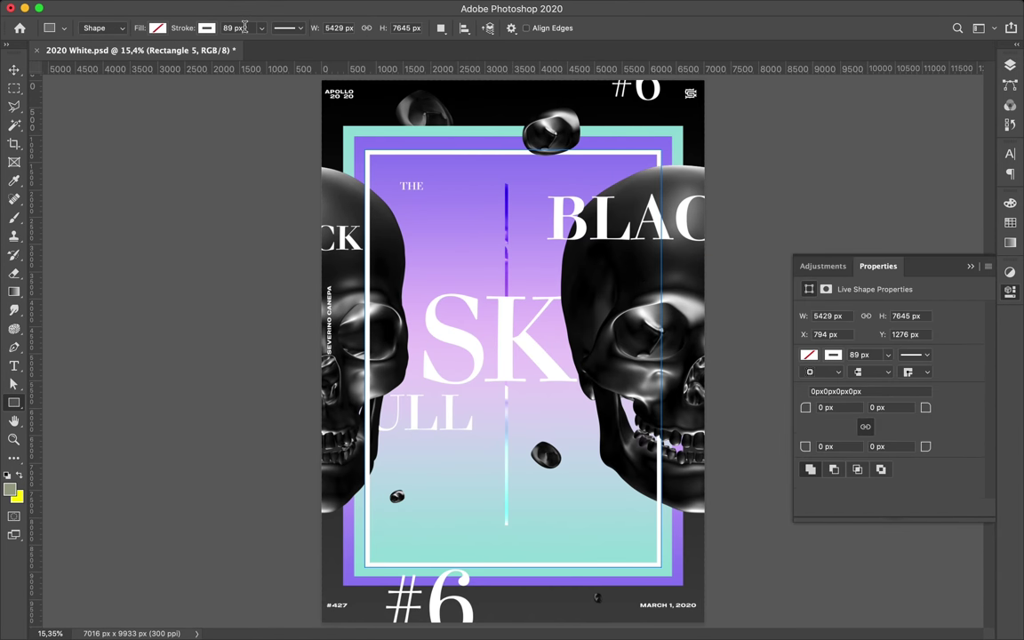
{"action": "key", "text": "p"}
{"action": "left_click", "coordinate": [709, 265]}
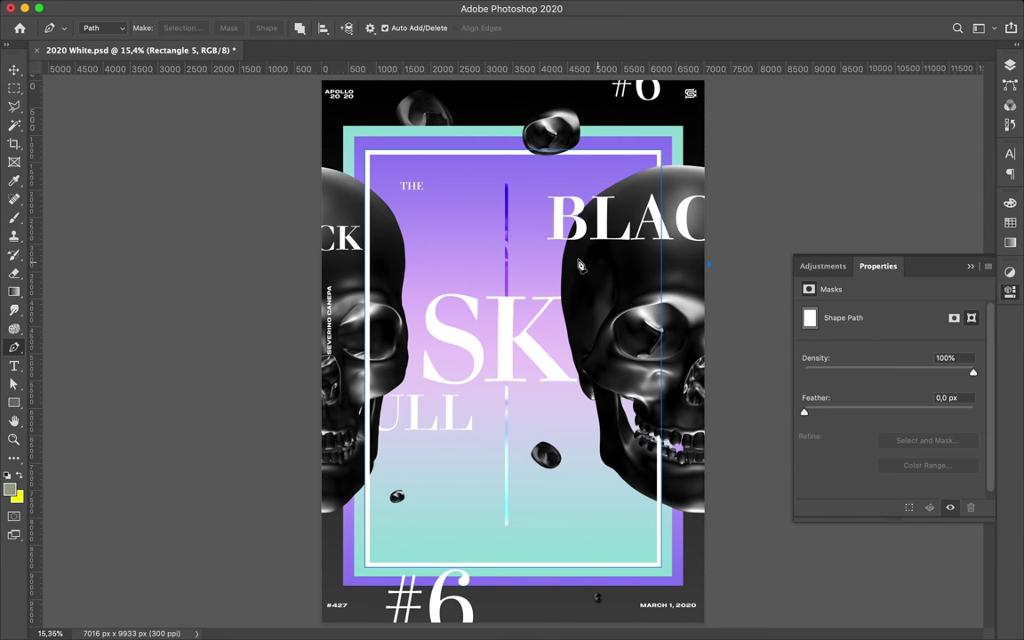
{"action": "key", "text": "a"}
{"action": "key", "text": "Escape"}
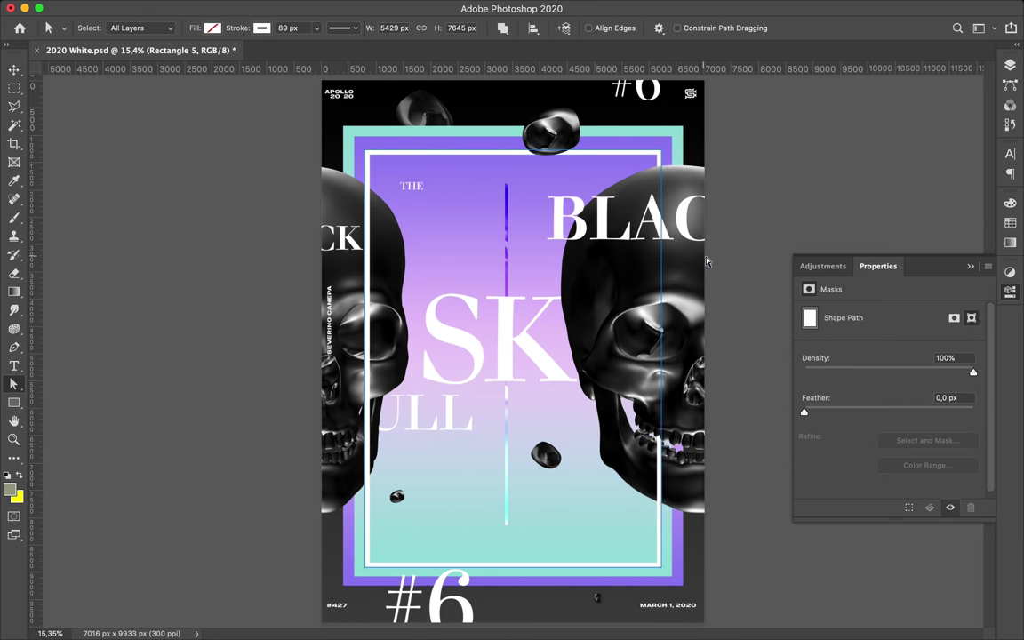
{"action": "left_click", "coordinate": [1008, 66]}
{"action": "key", "text": "p"}
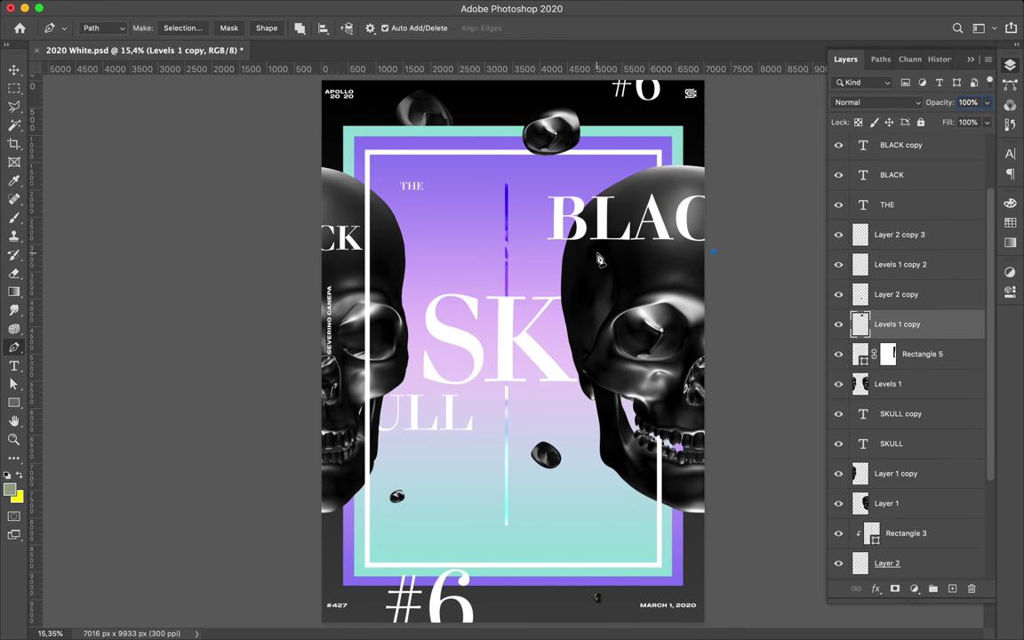
Step: Draw a Pen shape line beneath BLACK and set its fill to none
{"action": "key", "text": "a"}
{"action": "key", "text": "p"}
{"action": "left_click", "coordinate": [268, 28]}
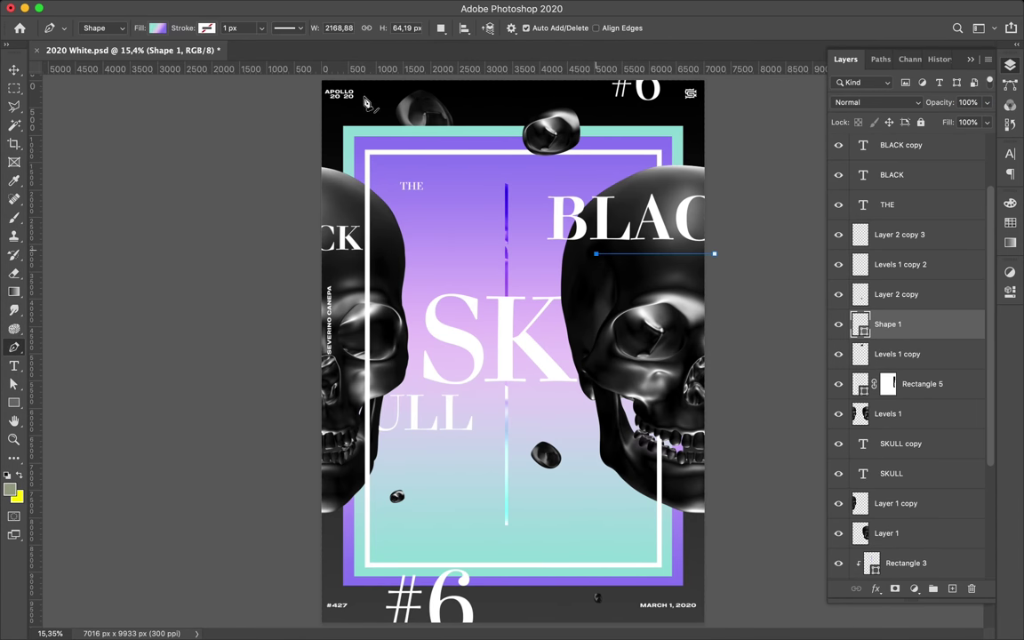
{"action": "key", "text": "a"}
{"action": "left_click", "coordinate": [212, 27]}
{"action": "left_click", "coordinate": [178, 55]}
{"action": "key", "text": "Escape"}
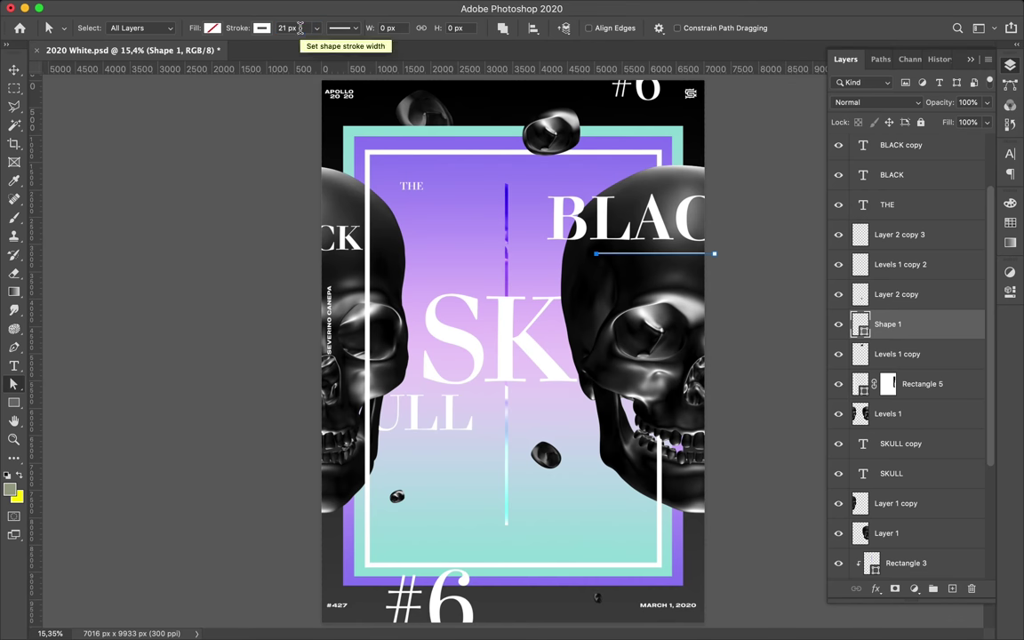
{"action": "left_click", "coordinate": [677, 256]}
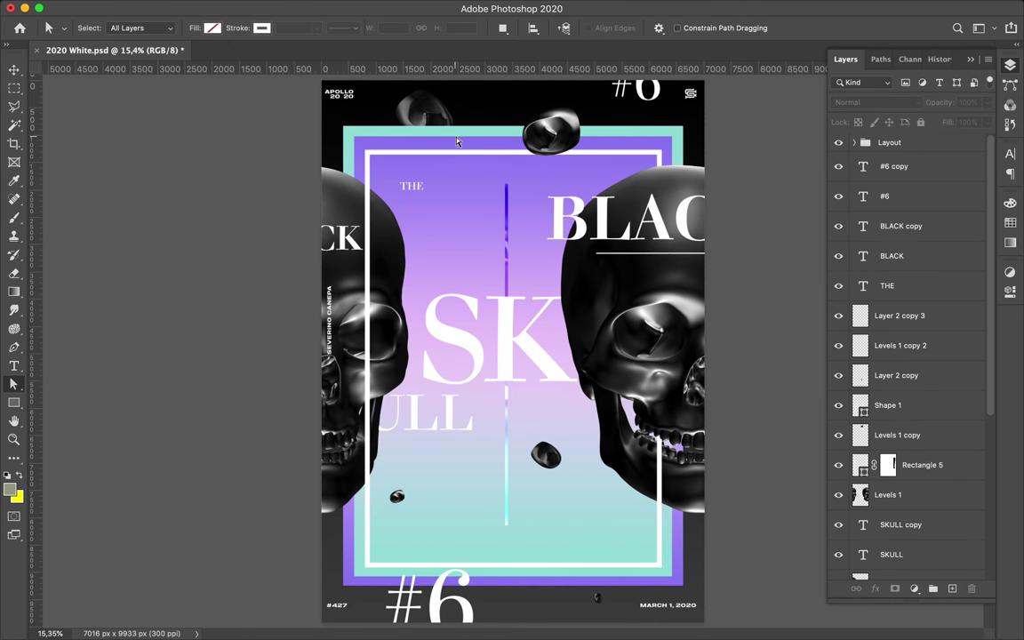
Step: Set the underline's stroke width to 111 px and save the poster
{"action": "left_click", "coordinate": [606, 258]}
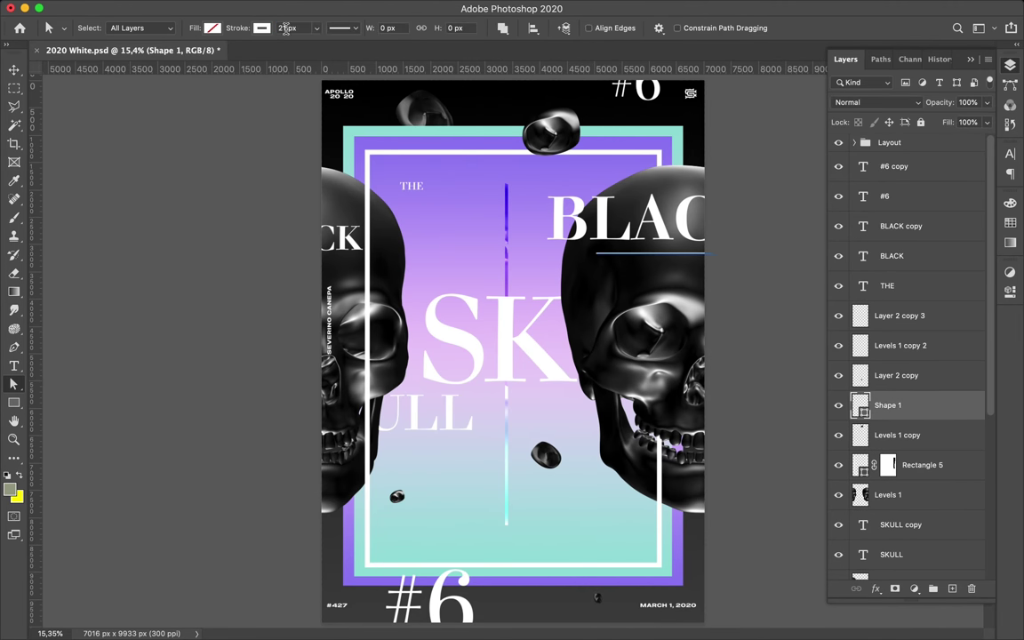
{"action": "type", "text": "111"}
{"action": "key", "text": "Return"}
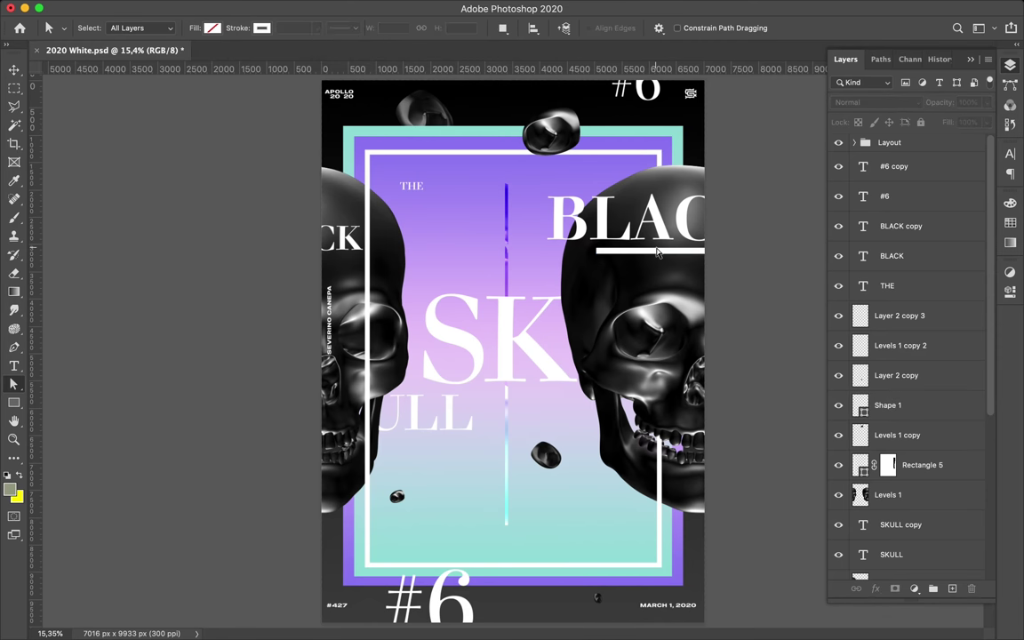
{"action": "key", "text": "v"}
{"action": "left_click", "coordinate": [624, 233]}
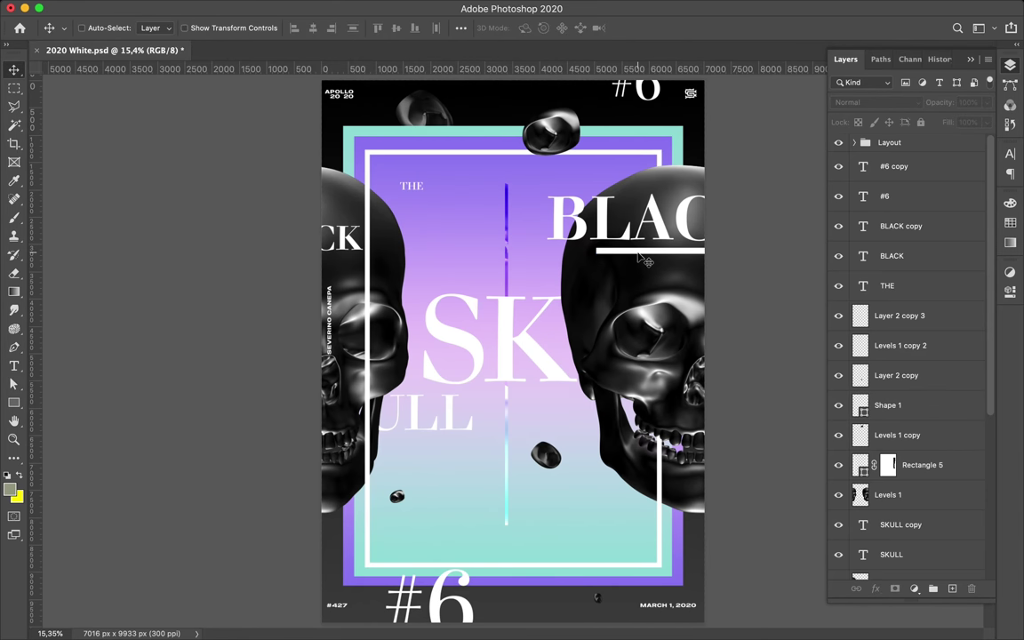
{"action": "key", "text": "ctrl+s"}
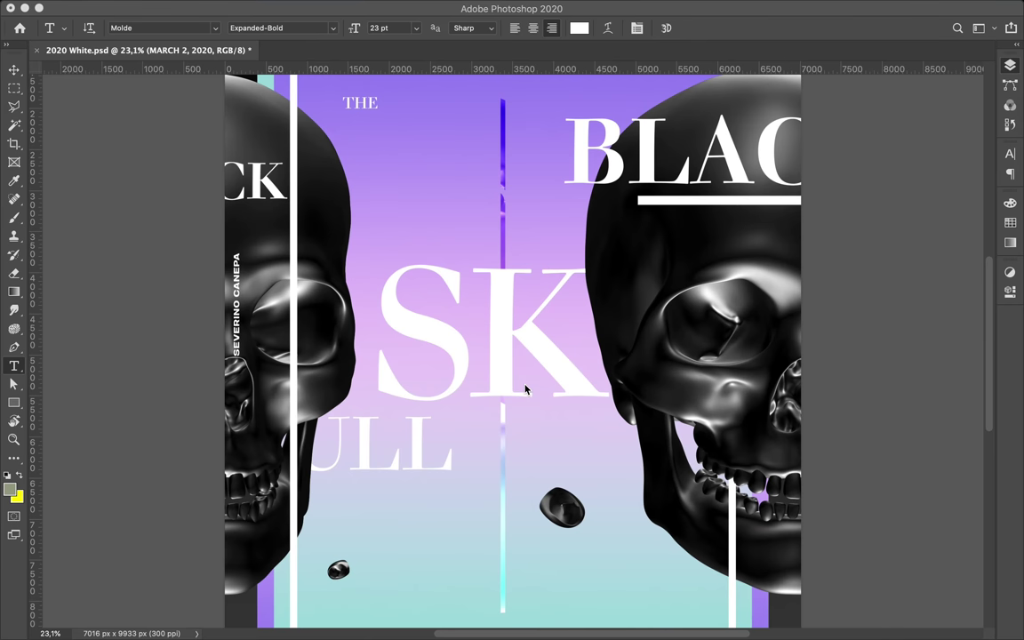
Step: Add a new empty layer just below THE and collapse the Layout group
{"action": "left_click", "coordinate": [1011, 66]}
{"action": "left_click", "coordinate": [952, 589]}
{"action": "left_click_drag", "start_coordinate": [889, 226], "coordinate": [888, 510]}
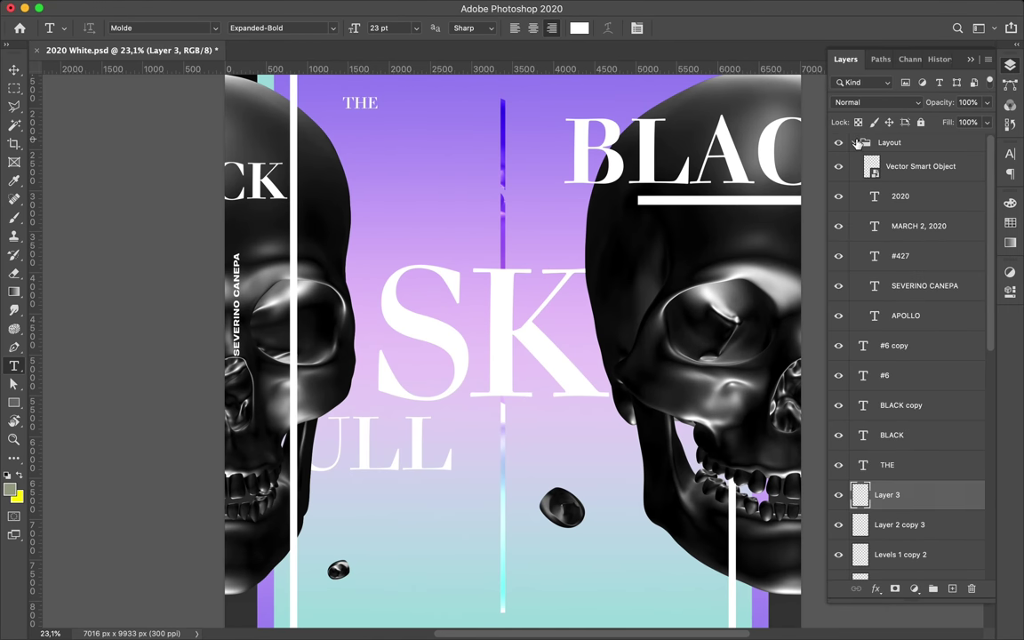
{"action": "left_click", "coordinate": [854, 142]}
Step: Browse the Strokes and Tags brush sets, trying several stroke brushes and Xpede
{"action": "key", "text": "b"}
{"action": "left_click", "coordinate": [102, 27]}
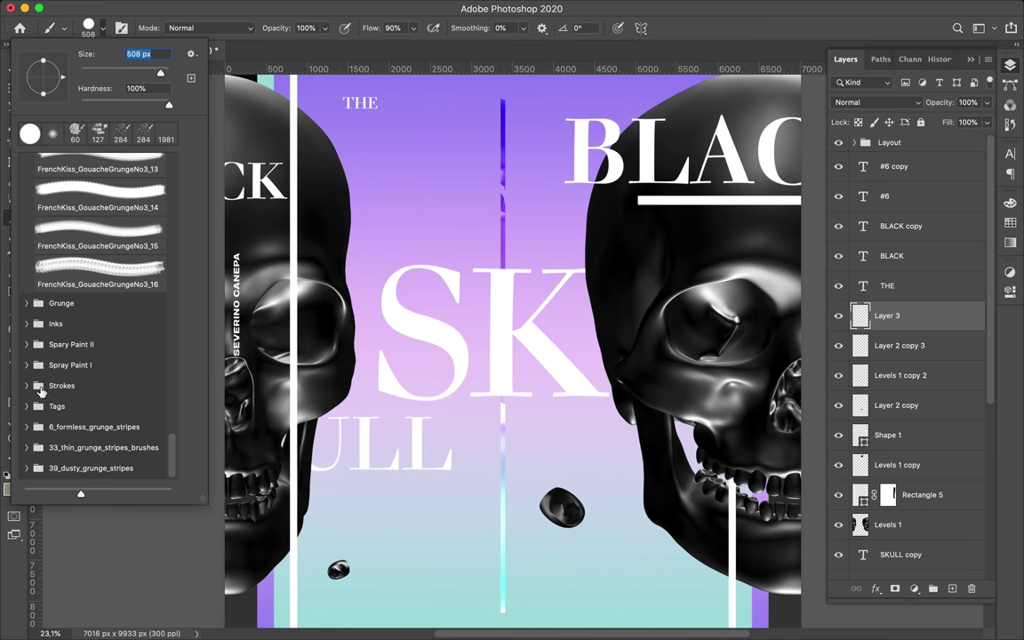
{"action": "left_click", "coordinate": [40, 391]}
{"action": "left_click", "coordinate": [71, 417]}
{"action": "left_click", "coordinate": [404, 253]}
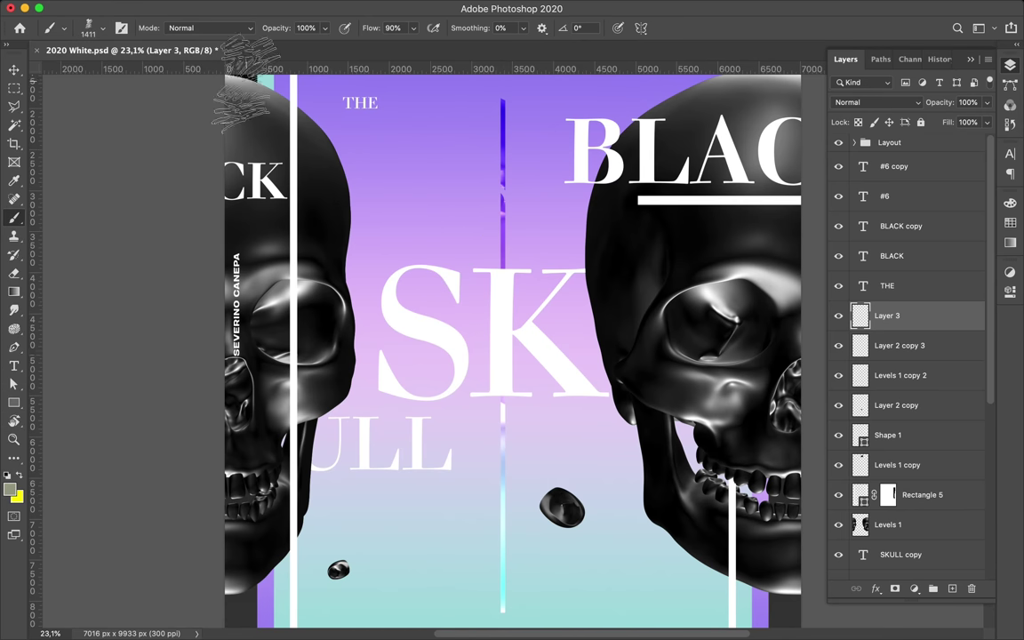
{"action": "left_click", "coordinate": [102, 27]}
{"action": "scroll", "coordinate": [89, 355], "scroll_direction": "down", "scroll_amount": 3}
{"action": "left_click", "coordinate": [98, 356]}
{"action": "left_click", "coordinate": [422, 235]}
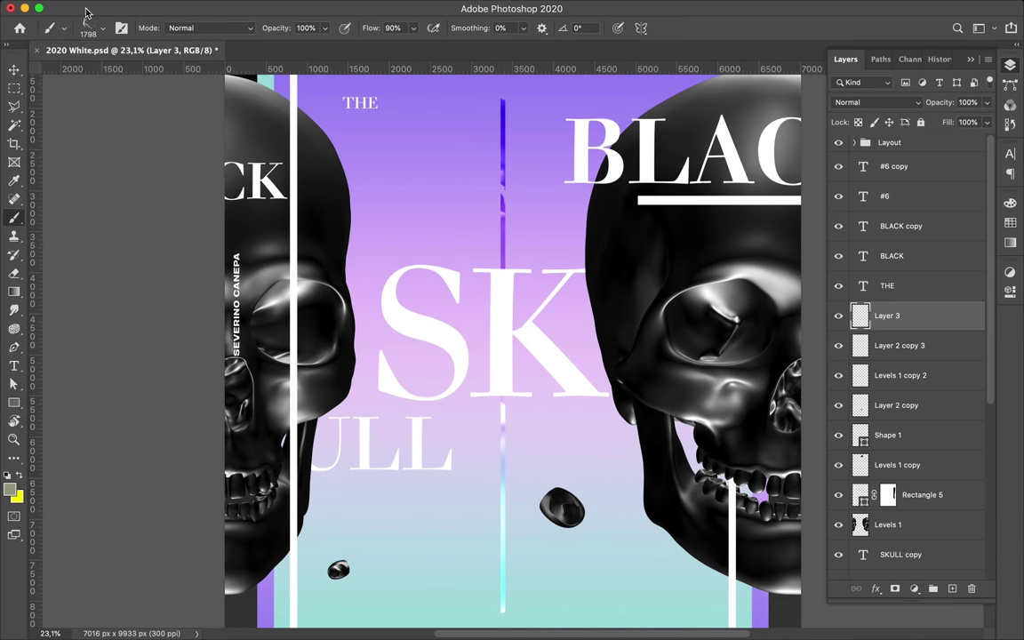
{"action": "left_click", "coordinate": [88, 25]}
{"action": "scroll", "coordinate": [98, 337], "scroll_direction": "down", "scroll_amount": 3}
{"action": "left_click", "coordinate": [107, 378]}
{"action": "scroll", "coordinate": [111, 383], "scroll_direction": "down", "scroll_amount": 5}
{"action": "left_click", "coordinate": [26, 405]}
{"action": "left_click", "coordinate": [100, 431]}
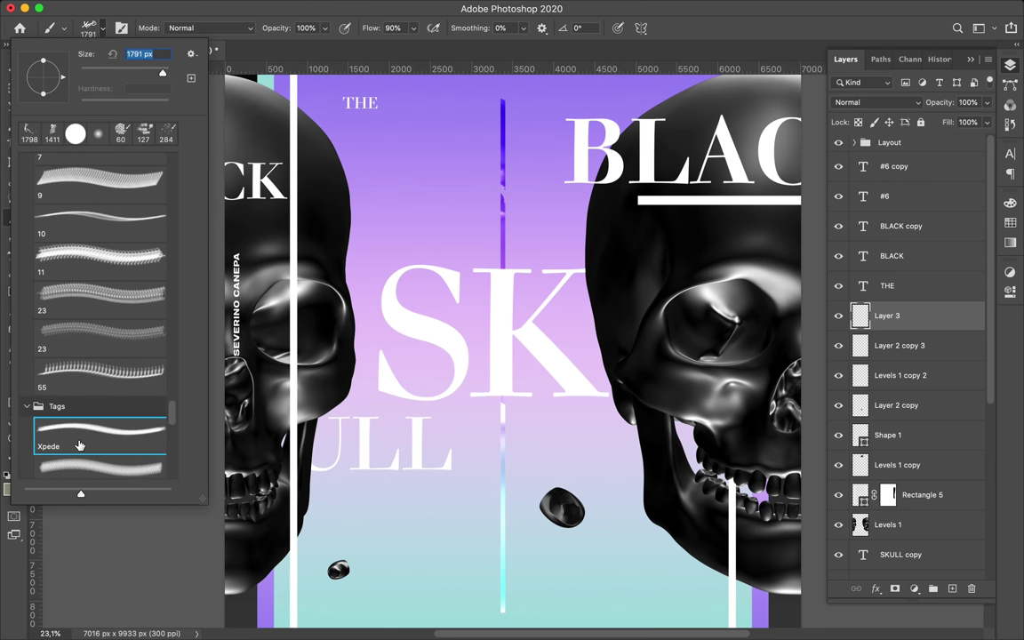
Step: Choose a grunge stripes brush from the brush presets
{"action": "scroll", "coordinate": [79, 426], "scroll_direction": "down", "scroll_amount": 5}
{"action": "scroll", "coordinate": [75, 396], "scroll_direction": "down", "scroll_amount": 2}
{"action": "left_click", "coordinate": [75, 391]}
{"action": "scroll", "coordinate": [54, 213], "scroll_direction": "up", "scroll_amount": 4}
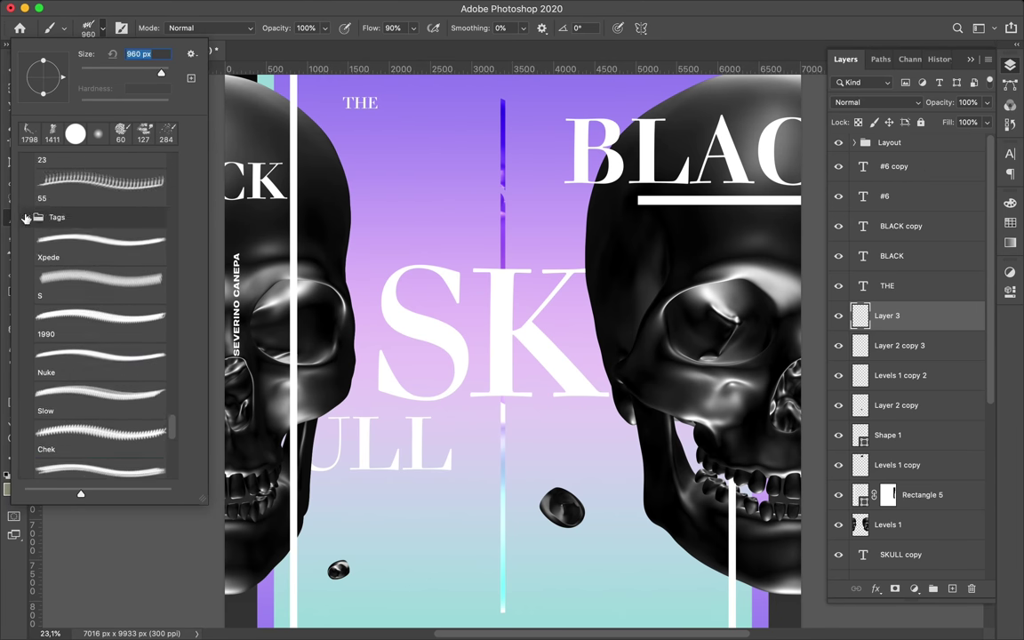
{"action": "left_click", "coordinate": [27, 218]}
{"action": "left_click", "coordinate": [89, 449]}
{"action": "key", "text": "Return"}
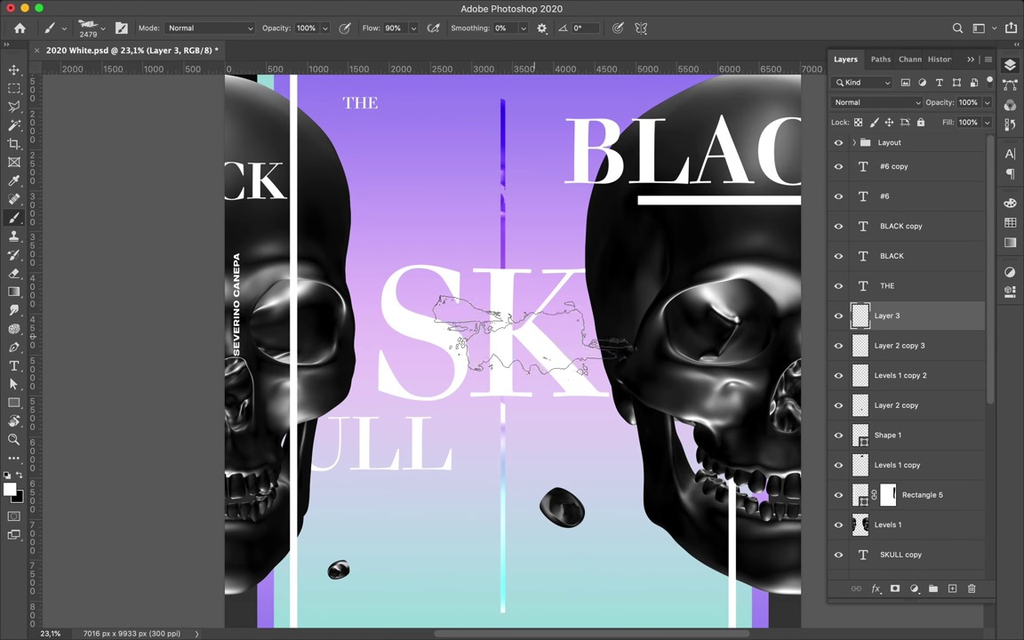
Step: Paint a white grunge dab near the bottom, undoing one placed over SK
{"action": "left_click", "coordinate": [502, 316]}
{"action": "scroll", "coordinate": [533, 480], "scroll_direction": "down", "scroll_amount": 3}
{"action": "key", "text": "ctrl+z"}
{"action": "left_click", "coordinate": [587, 533]}
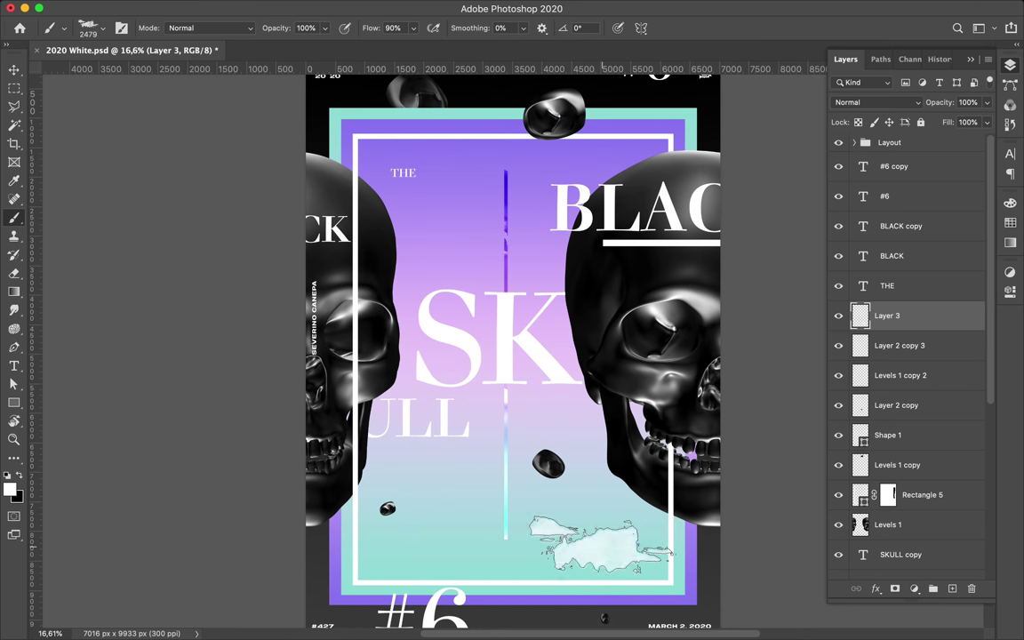
Step: Switch to Formless_grunge_stripe_03, paint a white dab and move it to the lower right
{"action": "left_click", "coordinate": [95, 27]}
{"action": "left_click", "coordinate": [100, 395]}
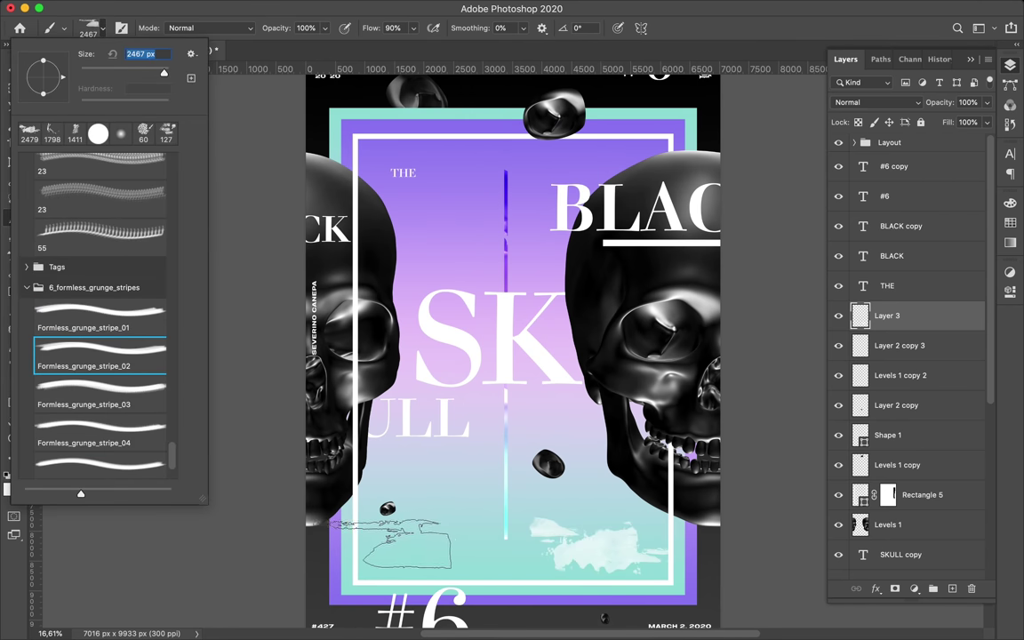
{"action": "key", "text": "Return"}
{"action": "left_click", "coordinate": [95, 27]}
{"action": "left_click", "coordinate": [84, 395]}
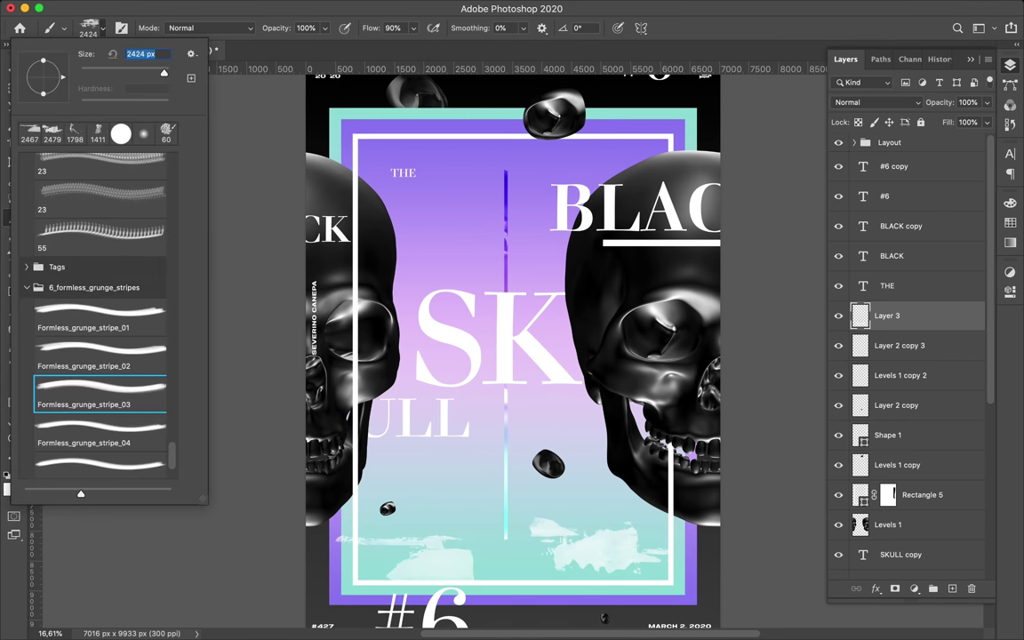
{"action": "key", "text": "Return"}
{"action": "left_click", "coordinate": [435, 551]}
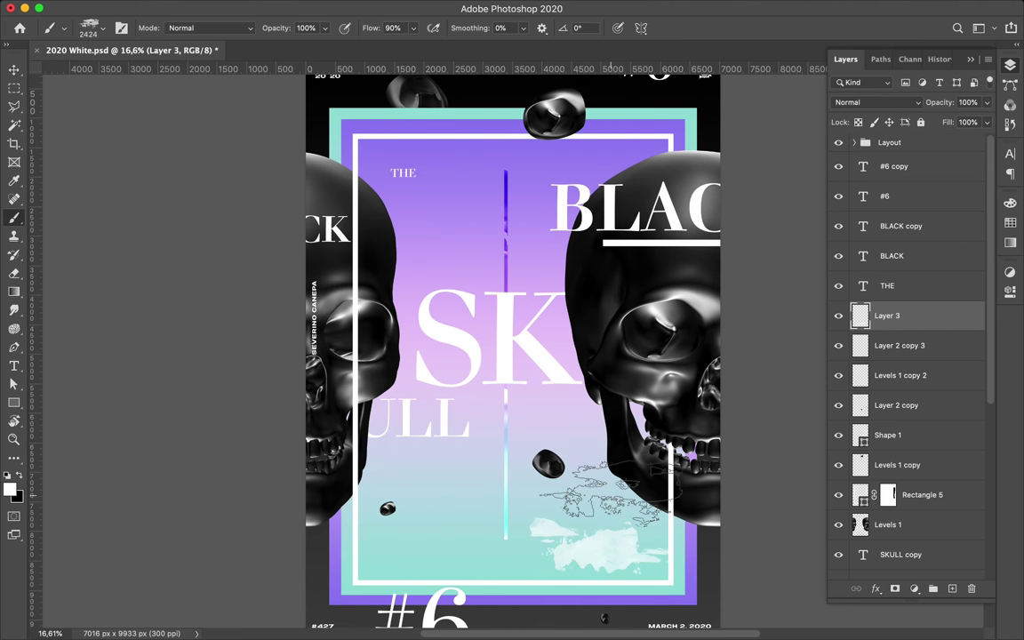
{"action": "key", "text": "v"}
{"action": "left_click_drag", "start_coordinate": [424, 569], "coordinate": [625, 593]}
{"action": "left_click", "coordinate": [878, 102]}
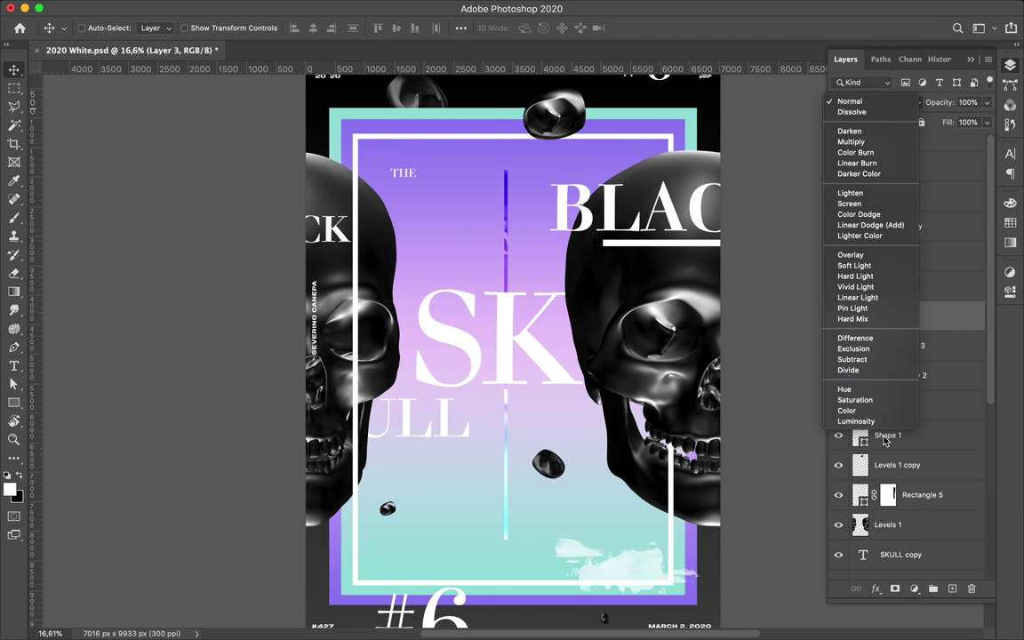
Step: Give the Layer 3 grunge a gradient overlay style and nudge it down-right
{"action": "left_click", "coordinate": [955, 320]}
{"action": "right_click", "coordinate": [919, 320]}
{"action": "left_click", "coordinate": [775, 32]}
{"action": "left_click", "coordinate": [161, 355]}
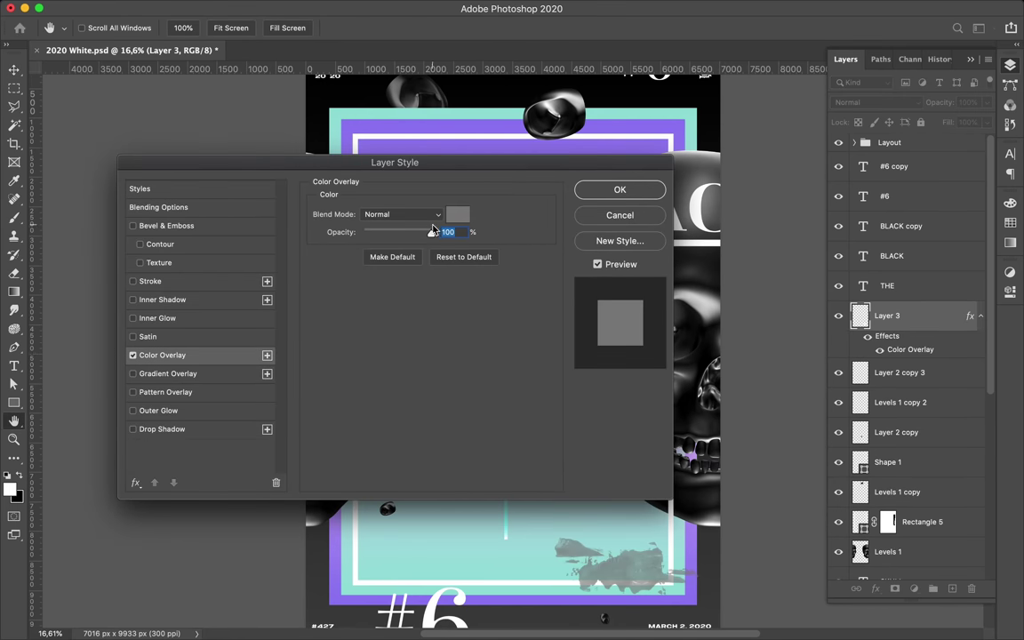
{"action": "left_click", "coordinate": [132, 354]}
{"action": "left_click", "coordinate": [133, 374]}
{"action": "key", "text": "Return"}
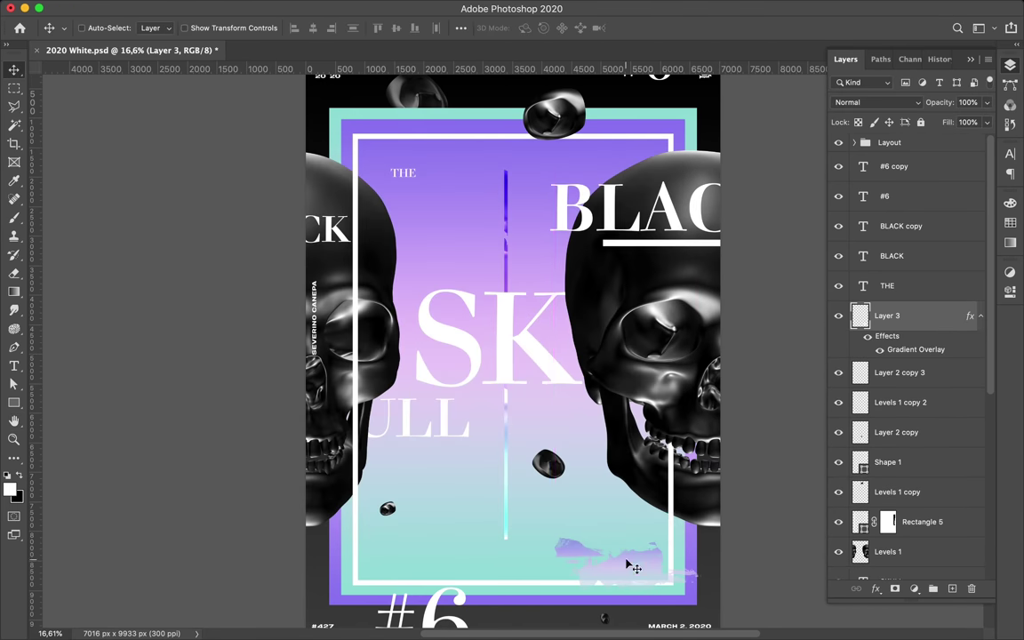
{"action": "left_click_drag", "start_coordinate": [608, 551], "coordinate": [623, 564]}
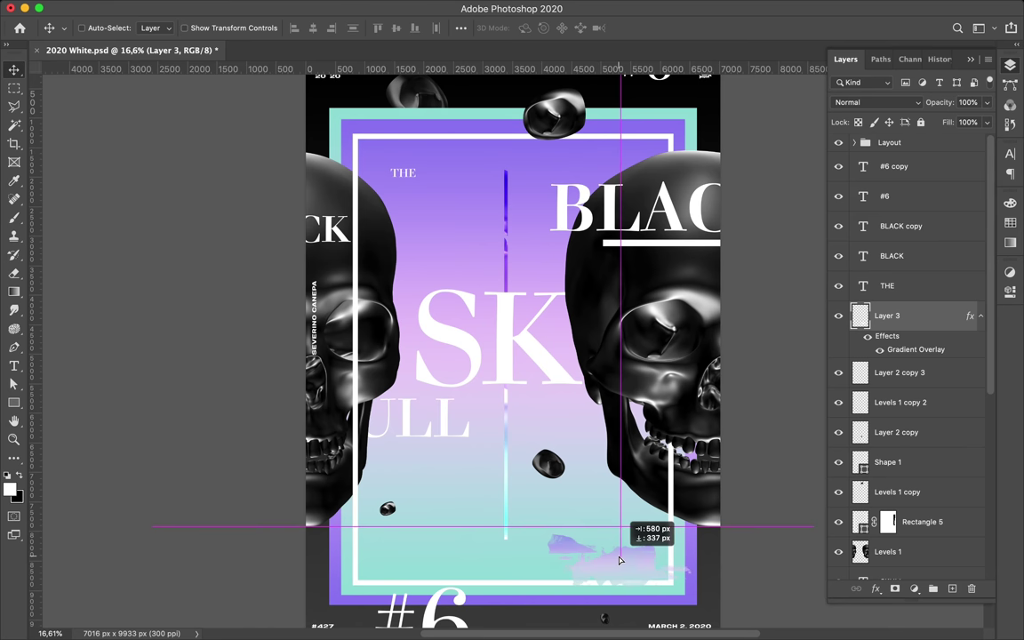
Step: Set Layer 3's blend mode to Pin Light and reposition its texture
{"action": "left_click", "coordinate": [880, 102]}
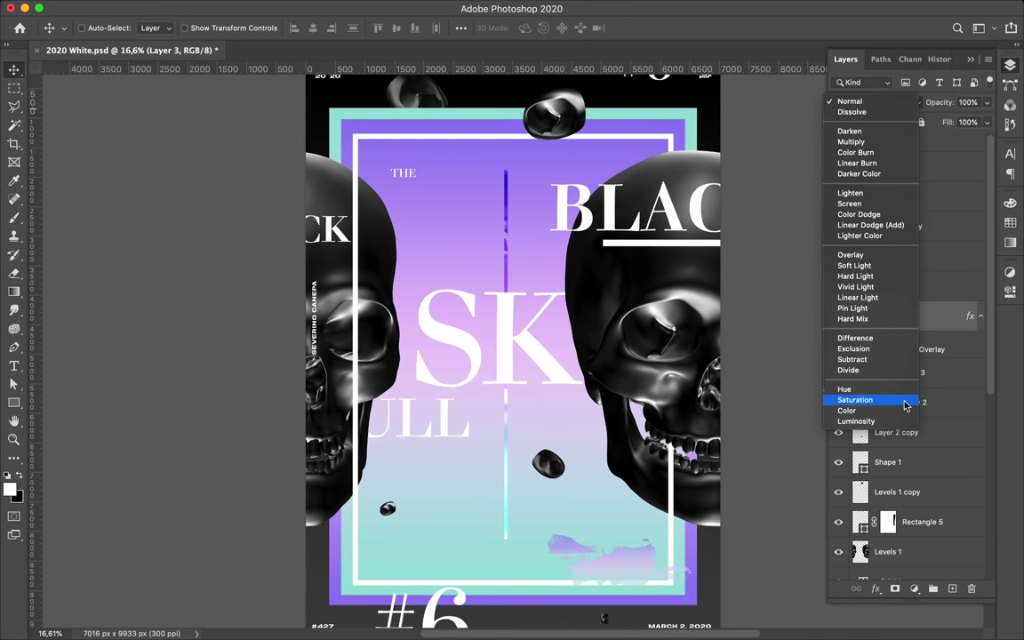
{"action": "left_click", "coordinate": [936, 321]}
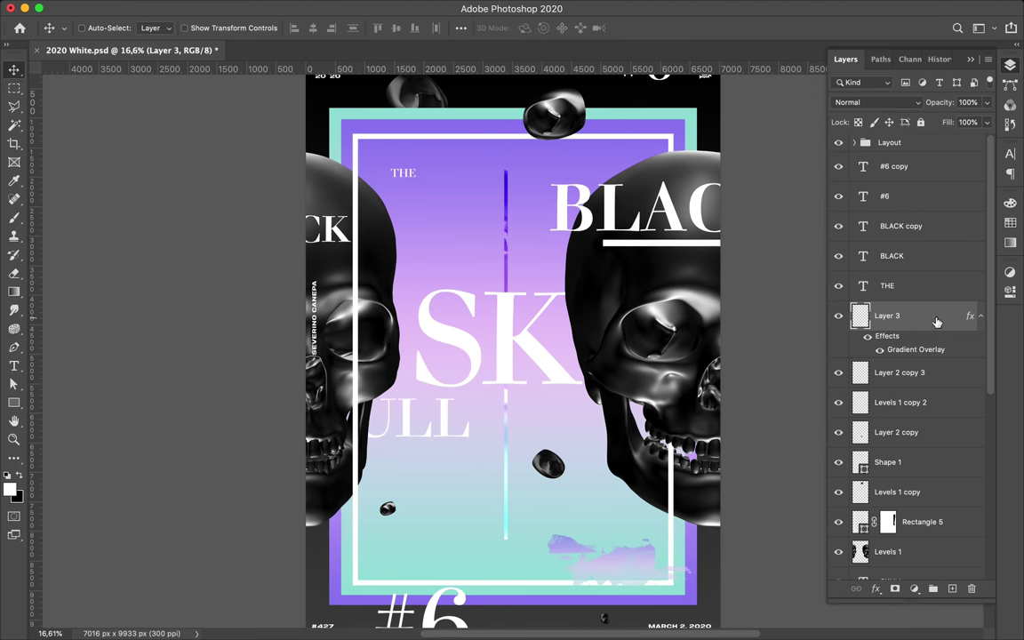
{"action": "right_click", "coordinate": [935, 321]}
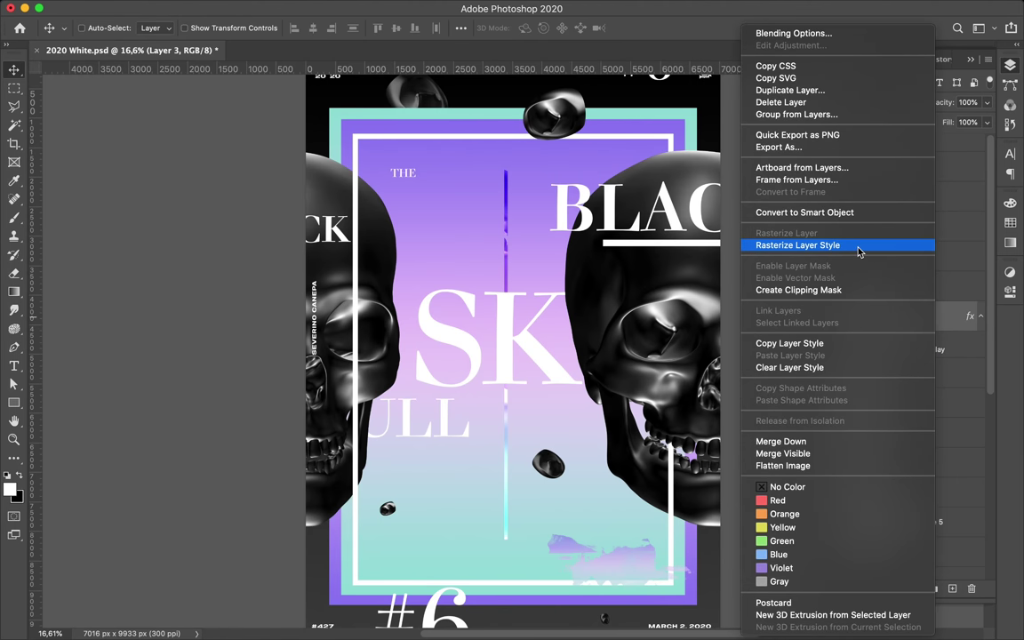
{"action": "left_click", "coordinate": [859, 245]}
{"action": "left_click", "coordinate": [871, 102]}
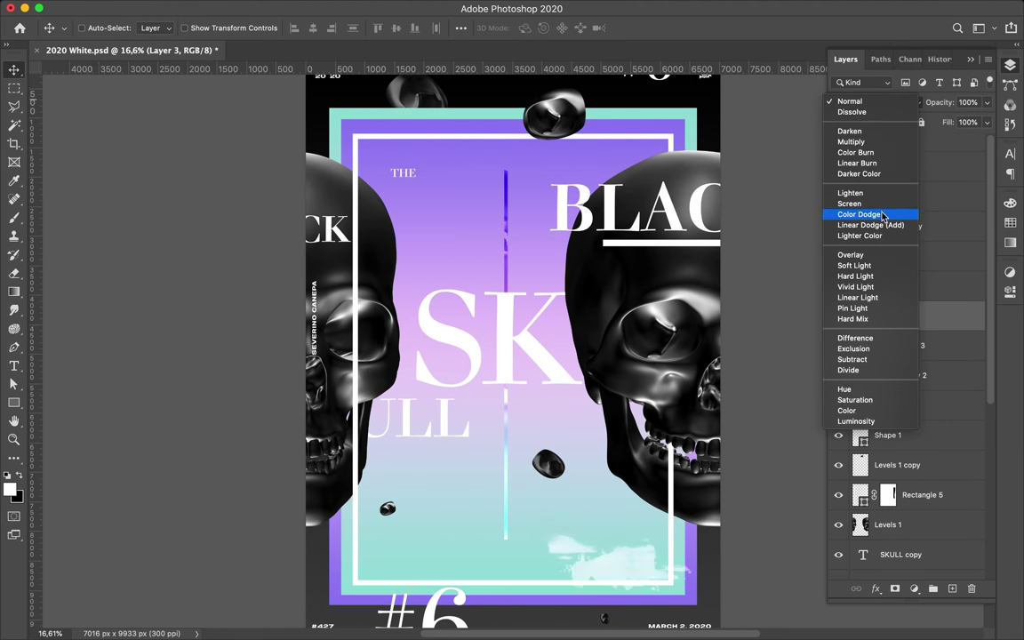
{"action": "left_click", "coordinate": [889, 310]}
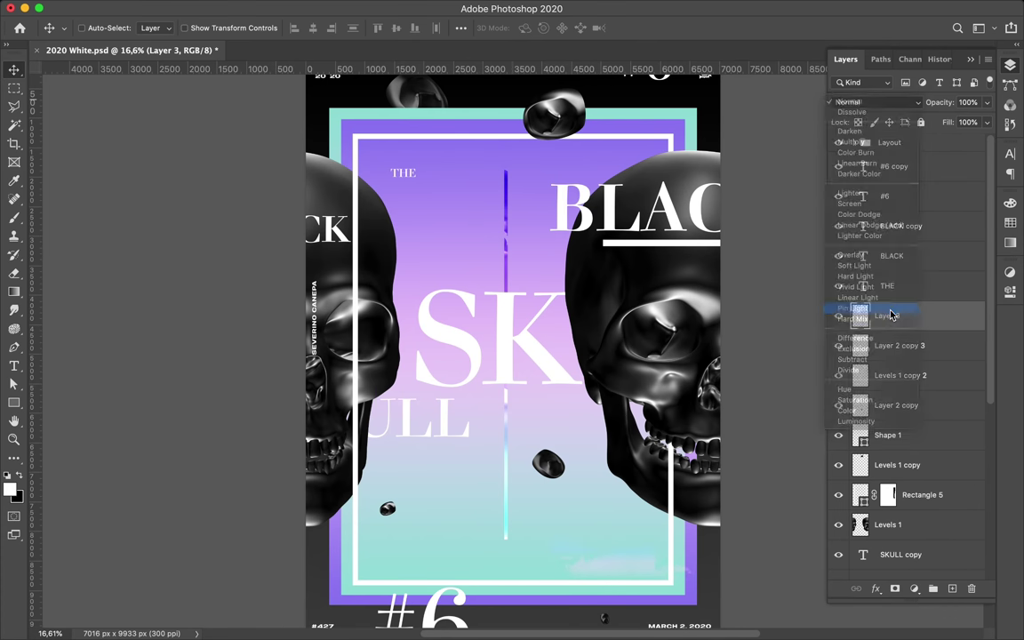
{"action": "left_click_drag", "start_coordinate": [638, 573], "coordinate": [635, 582]}
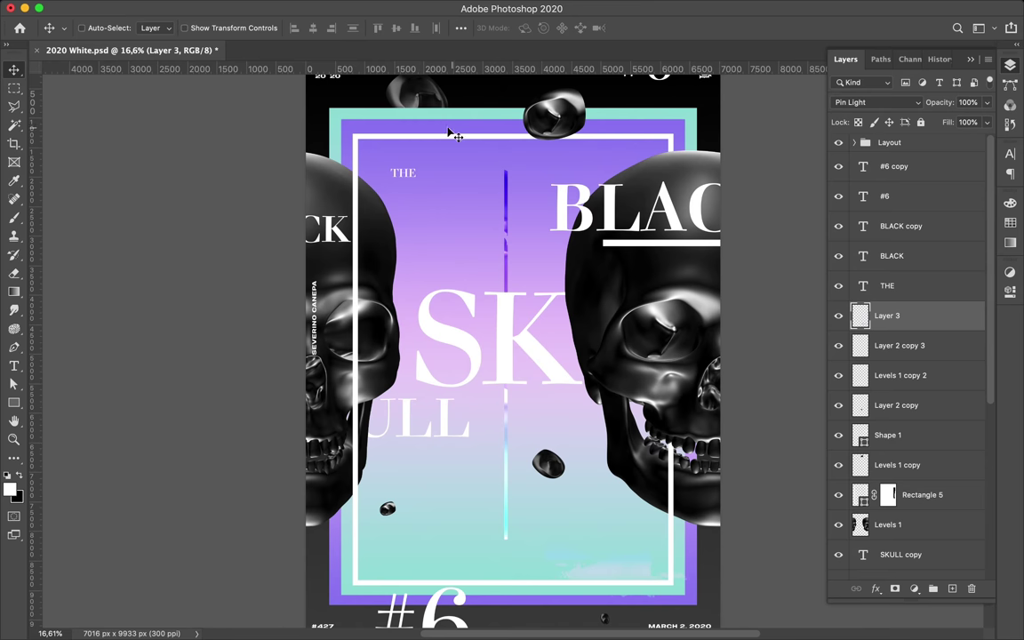
{"action": "key", "text": "b"}
{"action": "key", "text": "ctrl+alt+shift+n"}
Step: Nudge the white grunge stripe slightly to the left
{"action": "left_click", "coordinate": [98, 27]}
{"action": "scroll", "coordinate": [99, 400], "scroll_direction": "down", "scroll_amount": 2}
{"action": "scroll", "coordinate": [99, 419], "scroll_direction": "down", "scroll_amount": 10}
{"action": "key", "text": "Return"}
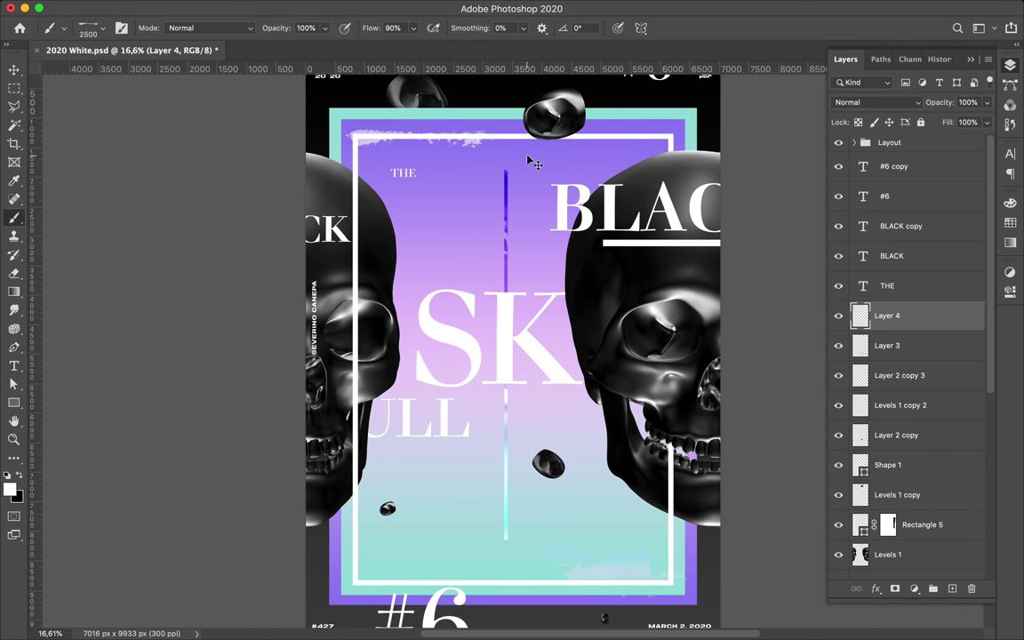
{"action": "key", "text": "v"}
{"action": "left_click_drag", "start_coordinate": [431, 141], "coordinate": [394, 145]}
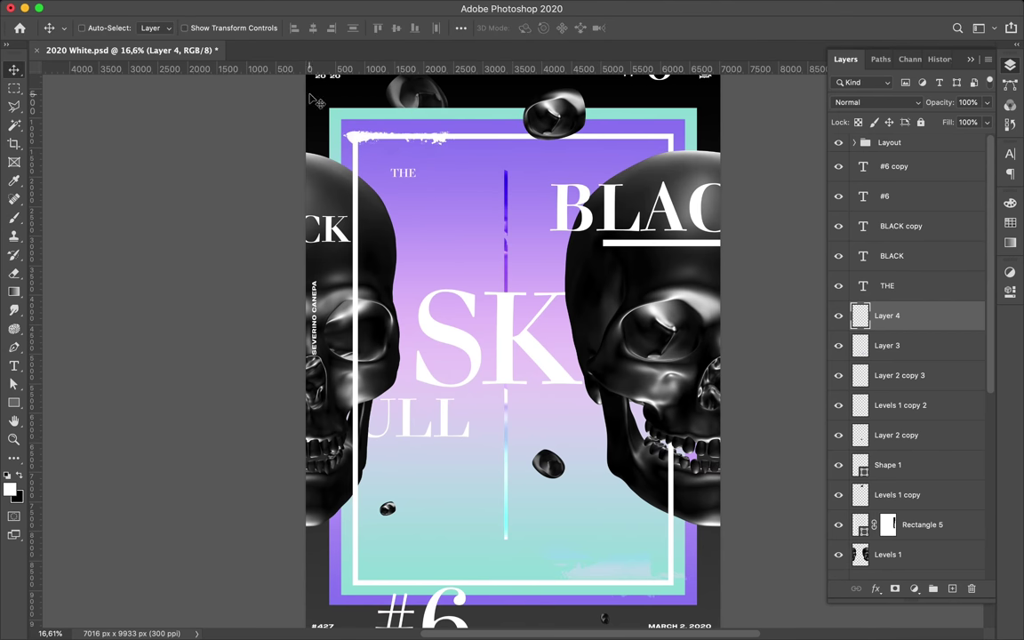
Step: On a new layer, stamp a Thin_grunge_stripe_18 stripe near BLACK and scale it to about 56%
{"action": "key", "text": "ctrl+alt+shift+n"}
{"action": "key", "text": "b"}
{"action": "left_click", "coordinate": [89, 27]}
{"action": "left_click", "coordinate": [99, 365]}
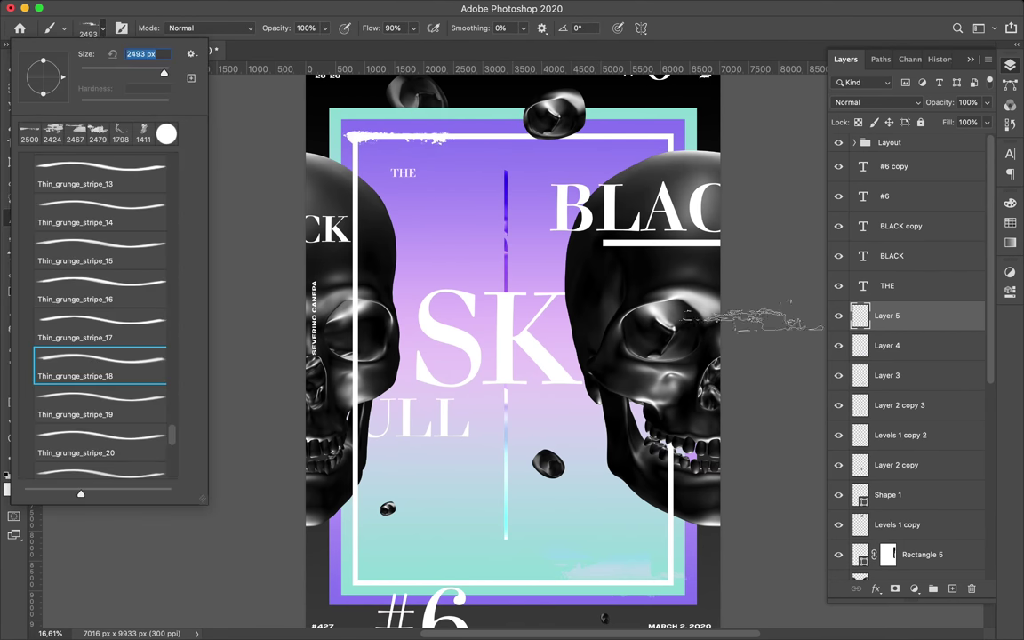
{"action": "key", "text": "Return"}
{"action": "left_click", "coordinate": [660, 233]}
{"action": "key", "text": "v"}
{"action": "key", "text": "ctrl+t"}
{"action": "mouse_move", "coordinate": [720, 207]}
{"action": "left_mouse_down"}
{"action": "mouse_move", "coordinate": [693, 220]}
{"action": "mouse_move", "coordinate": [707, 241]}
{"action": "left_mouse_up"}
{"action": "key", "text": "Return"}
Step: Browse the dusty grunge and Inks brush folders, test-stamping an ink brush and undoing it
{"action": "scroll", "coordinate": [696, 278], "scroll_direction": "up", "scroll_amount": 2}
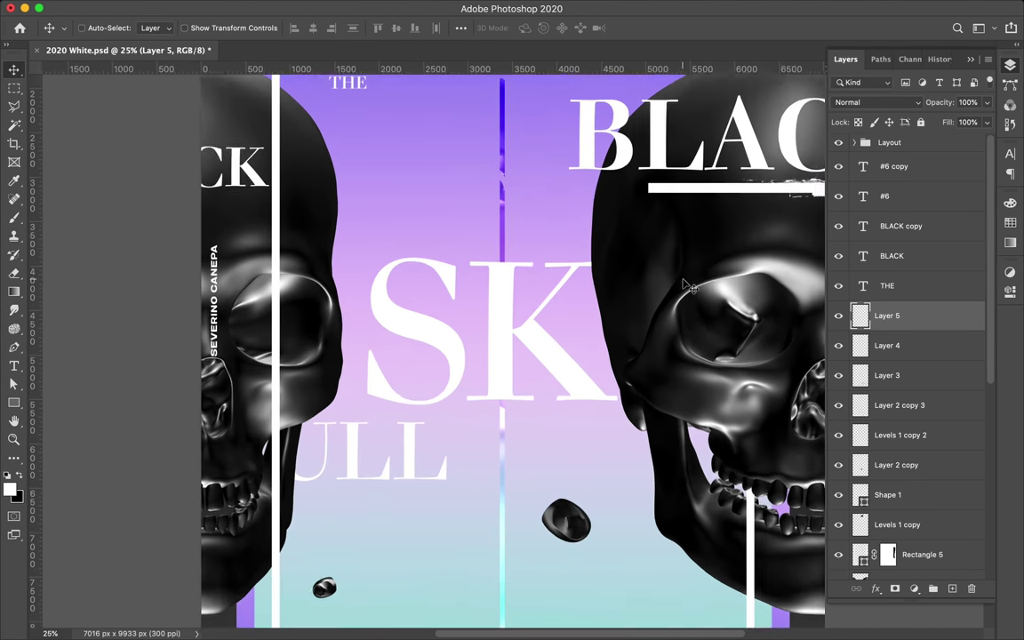
{"action": "scroll", "coordinate": [696, 279], "scroll_direction": "down", "scroll_amount": 2}
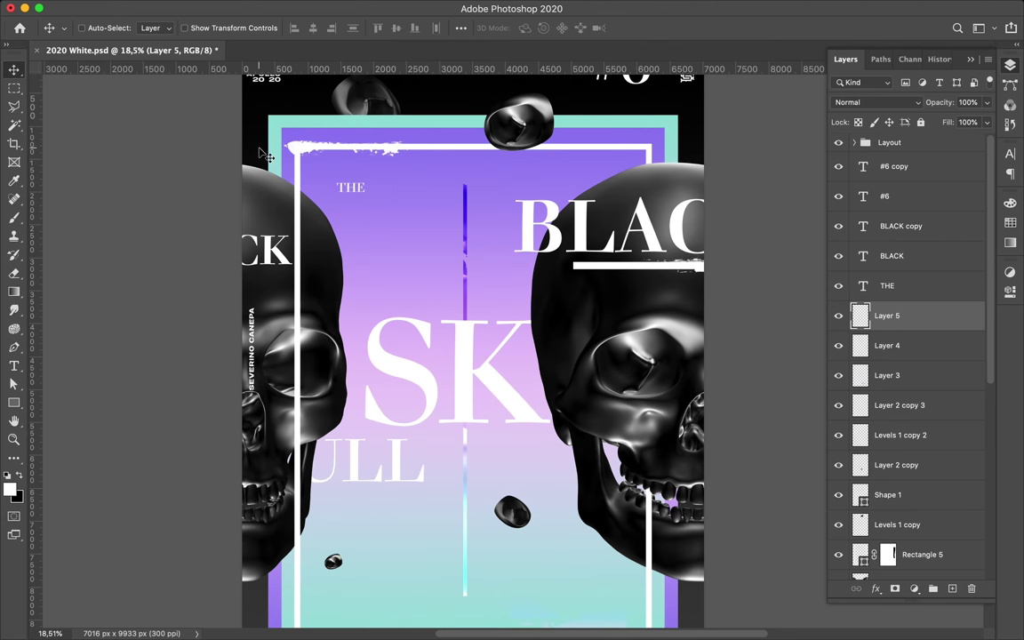
{"action": "key", "text": "b"}
{"action": "left_click", "coordinate": [96, 27]}
{"action": "left_click", "coordinate": [58, 478]}
{"action": "key", "text": "period"}
{"action": "key", "text": "period"}
{"action": "key", "text": "period"}
{"action": "key", "text": "period"}
{"action": "key", "text": "period"}
{"action": "key", "text": "period"}
{"action": "key", "text": "period"}
{"action": "key", "text": "period"}
{"action": "key", "text": "period"}
{"action": "key", "text": "period"}
{"action": "key", "text": "period"}
{"action": "key", "text": "period"}
{"action": "key", "text": "period"}
{"action": "key", "text": "period"}
{"action": "key", "text": "period"}
{"action": "key", "text": "period"}
{"action": "key", "text": "period"}
{"action": "left_click", "coordinate": [27, 333]}
{"action": "left_click", "coordinate": [81, 352]}
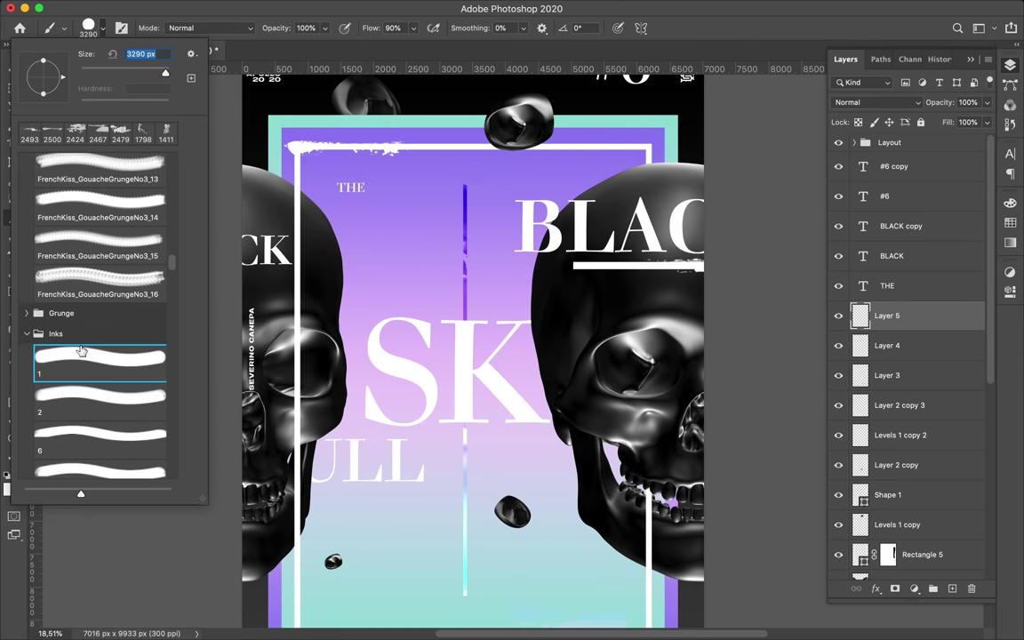
{"action": "left_click", "coordinate": [377, 193]}
{"action": "key", "text": "ctrl+z"}
Step: Try out other brush presets from the Inks folder
{"action": "left_click", "coordinate": [102, 28]}
{"action": "key", "text": "period"}
{"action": "key", "text": "period"}
{"action": "key", "text": "period"}
{"action": "key", "text": "period"}
{"action": "key", "text": "period"}
{"action": "key", "text": "period"}
{"action": "key", "text": "Return"}
{"action": "scroll", "coordinate": [622, 267], "scroll_direction": "down", "scroll_amount": 3, "text": "alt"}
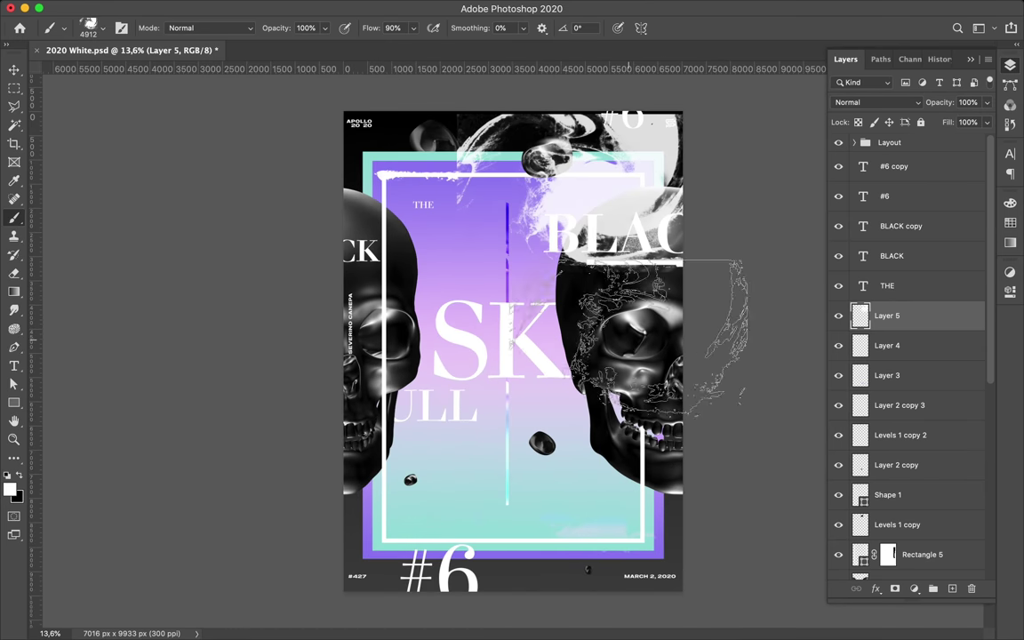
{"action": "left_click", "coordinate": [98, 31]}
{"action": "left_click", "coordinate": [82, 351]}
{"action": "key", "text": "Return"}
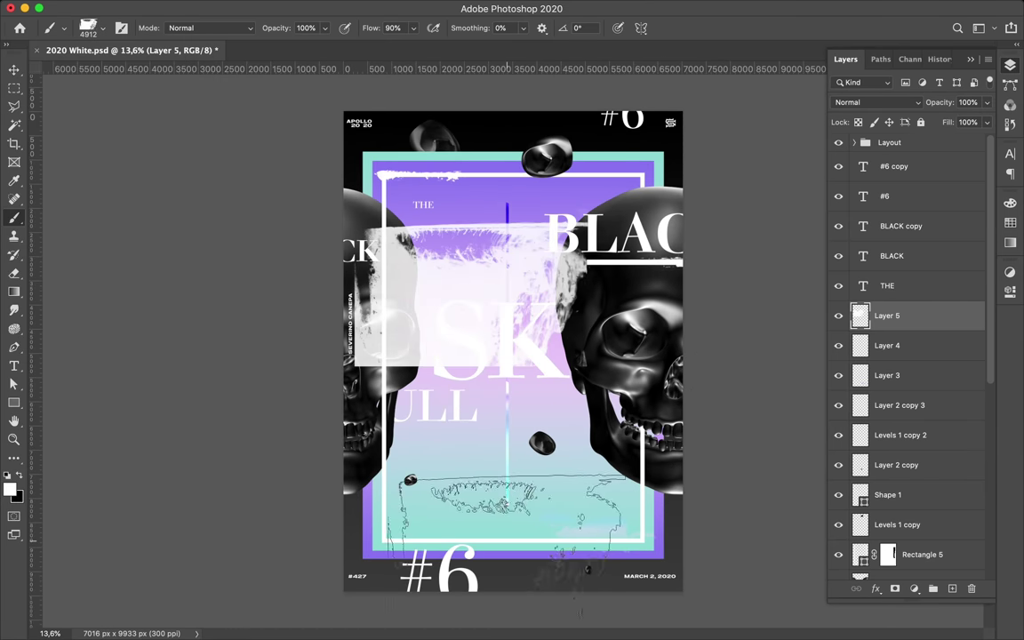
Step: Stamp a large grey ink texture with an Inks brush and drag Layer 5 below Levels 1 copy
{"action": "left_click", "coordinate": [89, 28]}
{"action": "left_click", "coordinate": [82, 391]}
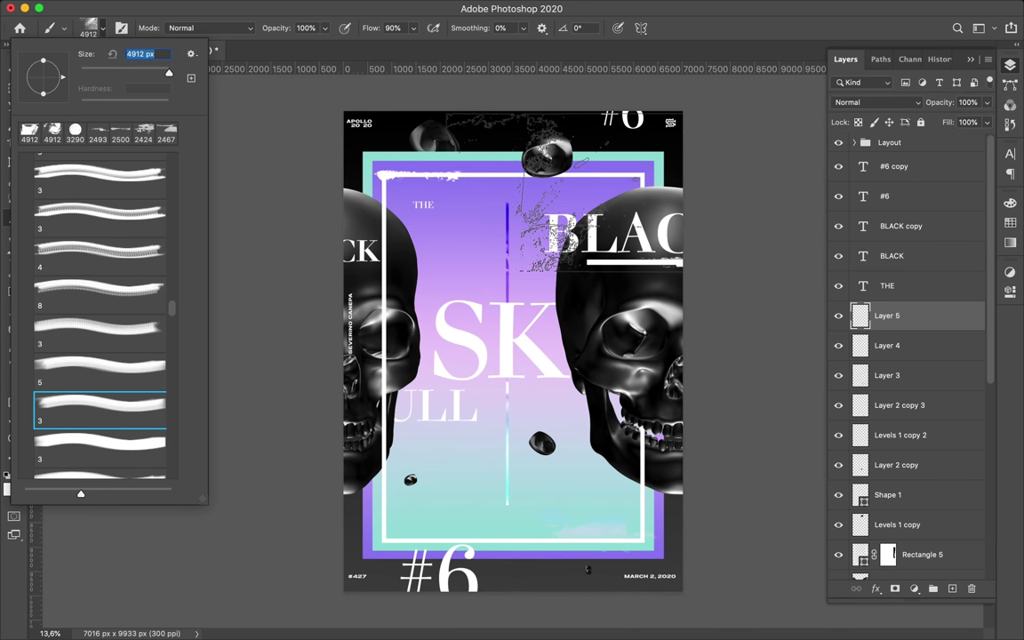
{"action": "left_click", "coordinate": [551, 329]}
{"action": "key", "text": "ctrl+z"}
{"action": "key", "text": "v"}
{"action": "left_click_drag", "start_coordinate": [886, 316], "coordinate": [893, 539]}
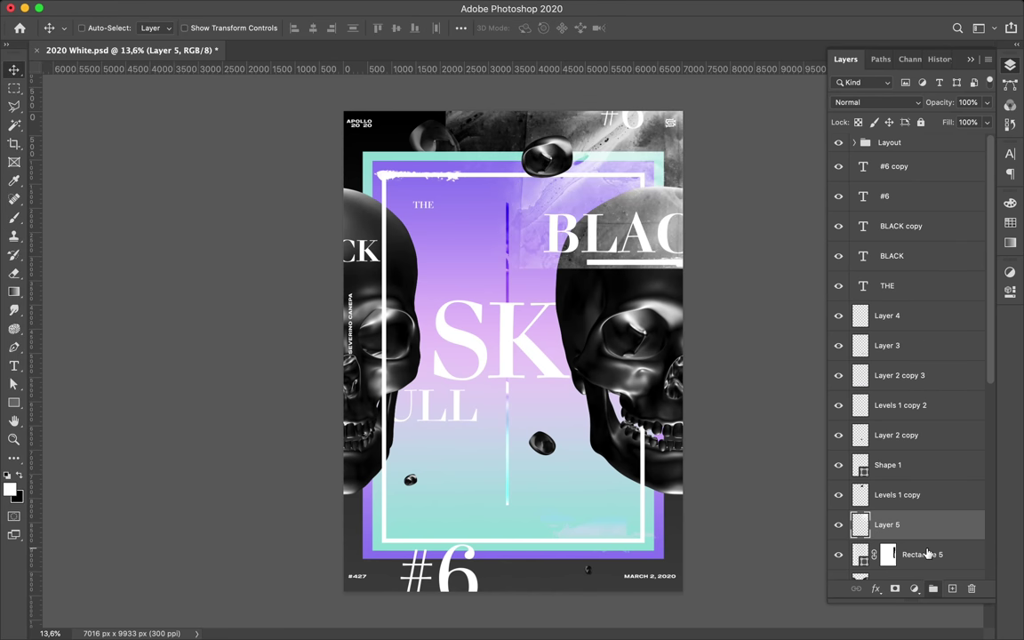
Step: Move Layer 5 below Levels 1, shift the grey texture down-left and blend it Soft Light
{"action": "scroll", "coordinate": [900, 412], "scroll_direction": "down", "scroll_amount": 3}
{"action": "left_click_drag", "start_coordinate": [900, 411], "coordinate": [902, 483]}
{"action": "left_click_drag", "start_coordinate": [638, 155], "coordinate": [609, 203]}
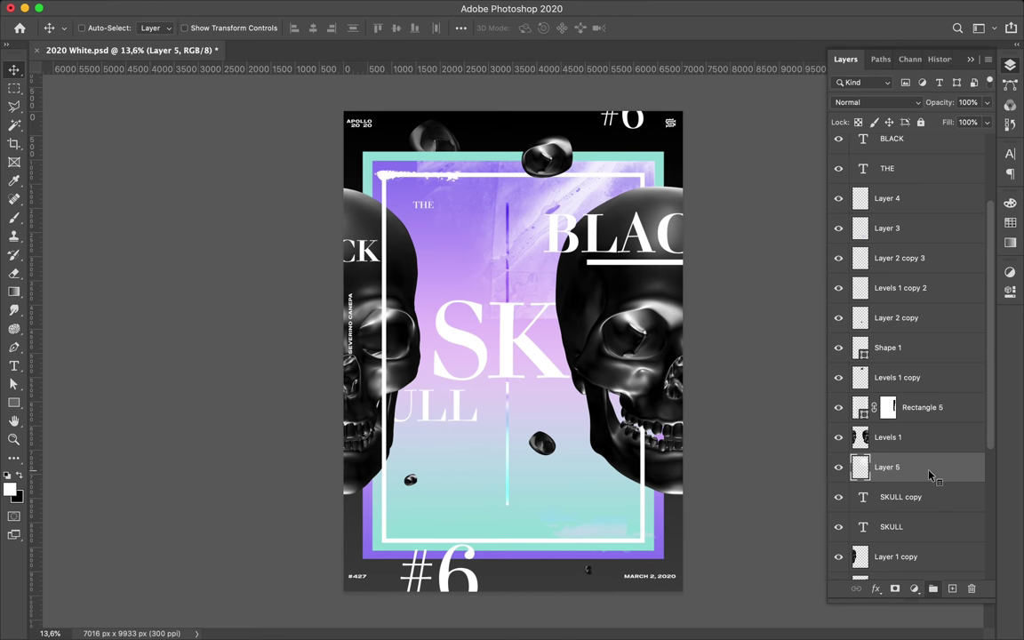
{"action": "left_click", "coordinate": [875, 102]}
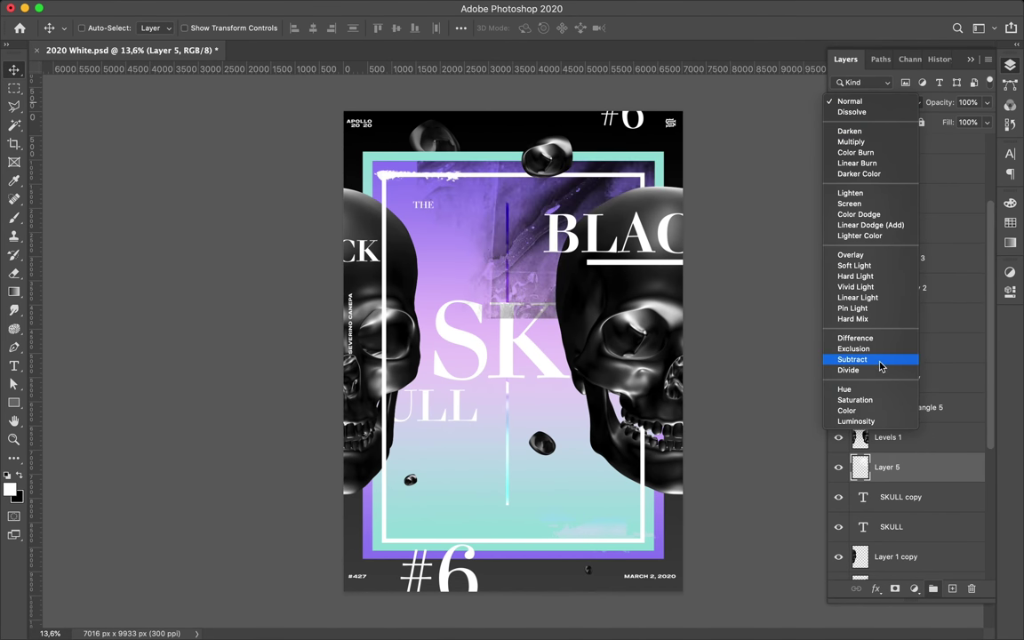
{"action": "left_click", "coordinate": [870, 267]}
Step: Scale Layer 4's white stripe narrower along the frame's top edge
{"action": "scroll", "coordinate": [349, 157], "scroll_direction": "up", "scroll_amount": 3}
{"action": "scroll", "coordinate": [348, 157], "scroll_direction": "up", "scroll_amount": 3}
{"action": "left_click", "coordinate": [216, 125], "text": "ctrl"}
{"action": "key", "text": "ctrl+t"}
{"action": "mouse_move", "coordinate": [453, 144]}
{"action": "left_mouse_down"}
{"action": "mouse_move", "coordinate": [308, 143]}
{"action": "mouse_move", "coordinate": [325, 151]}
{"action": "left_mouse_up"}
{"action": "key", "text": "Return"}
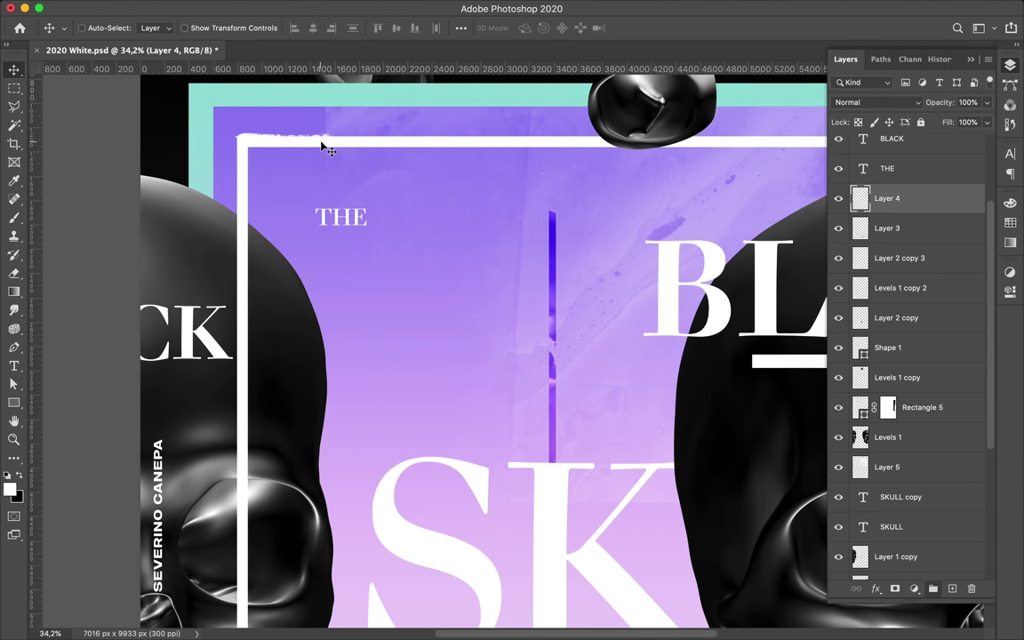
Step: Lower the grey texture layer's opacity to 42%
{"action": "scroll", "coordinate": [322, 149], "scroll_direction": "down", "scroll_amount": 3}
{"action": "scroll", "coordinate": [322, 148], "scroll_direction": "down", "scroll_amount": 3}
{"action": "scroll", "coordinate": [321, 149], "scroll_direction": "down", "scroll_amount": 2}
{"action": "scroll", "coordinate": [549, 196], "scroll_direction": "down", "scroll_amount": 1}
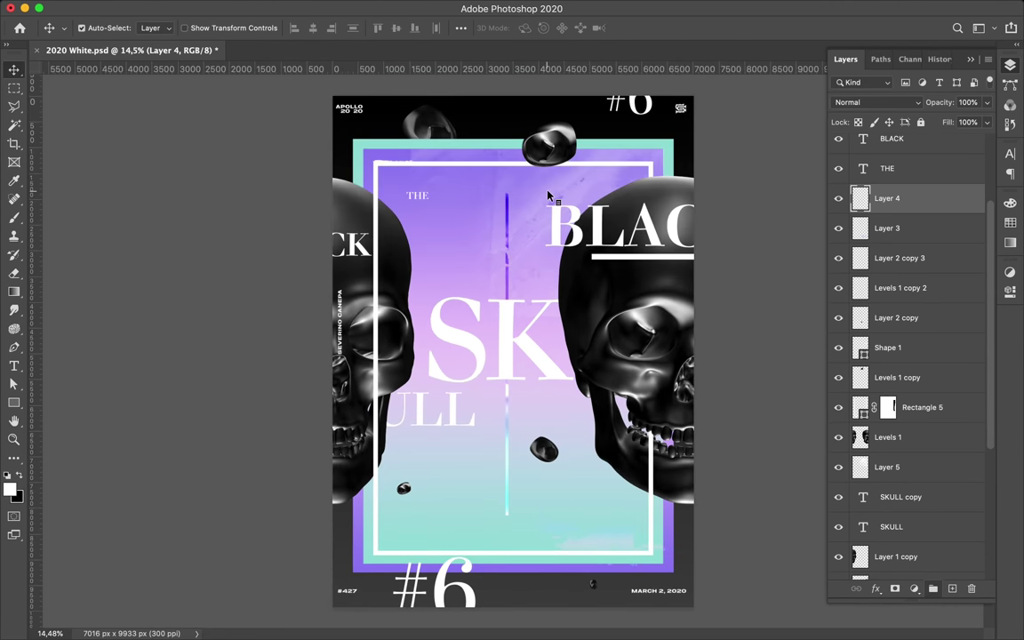
{"action": "left_click", "coordinate": [549, 195]}
{"action": "left_click", "coordinate": [987, 102]}
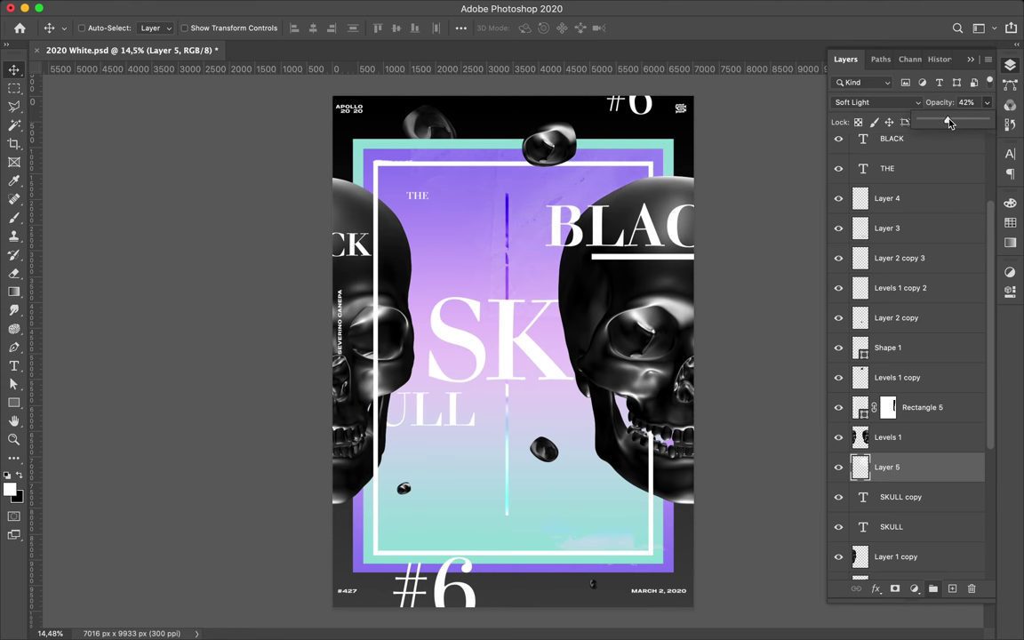
{"action": "left_click", "coordinate": [677, 150], "text": "ctrl"}
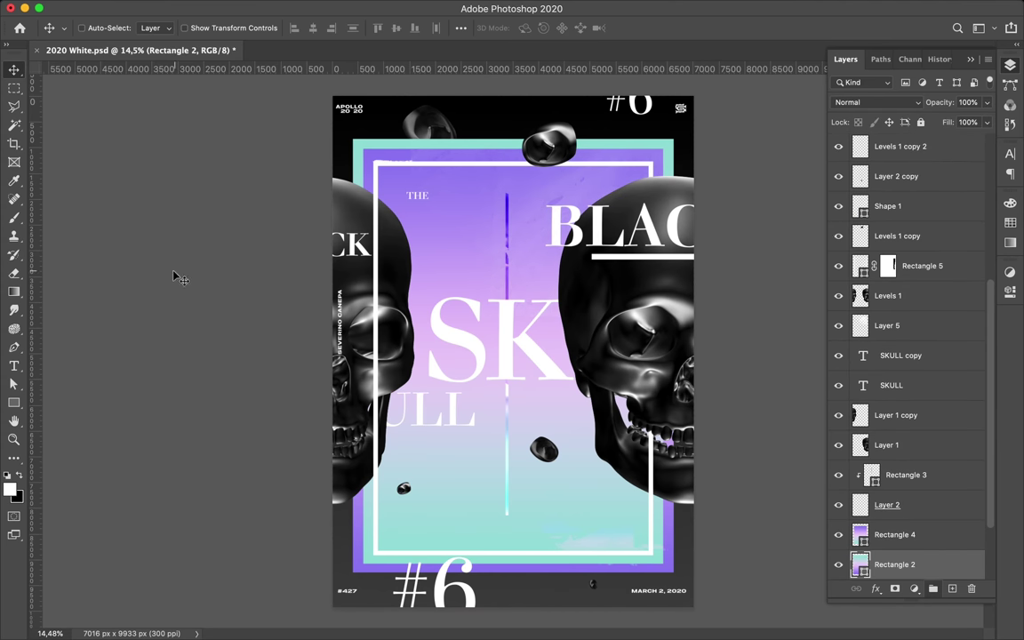
Step: On a new layer above Rectangle 2, stamp a sampled-colour grunge mark, scale it to 44%, place it near the date
{"action": "key", "text": "b"}
{"action": "left_click", "coordinate": [96, 27]}
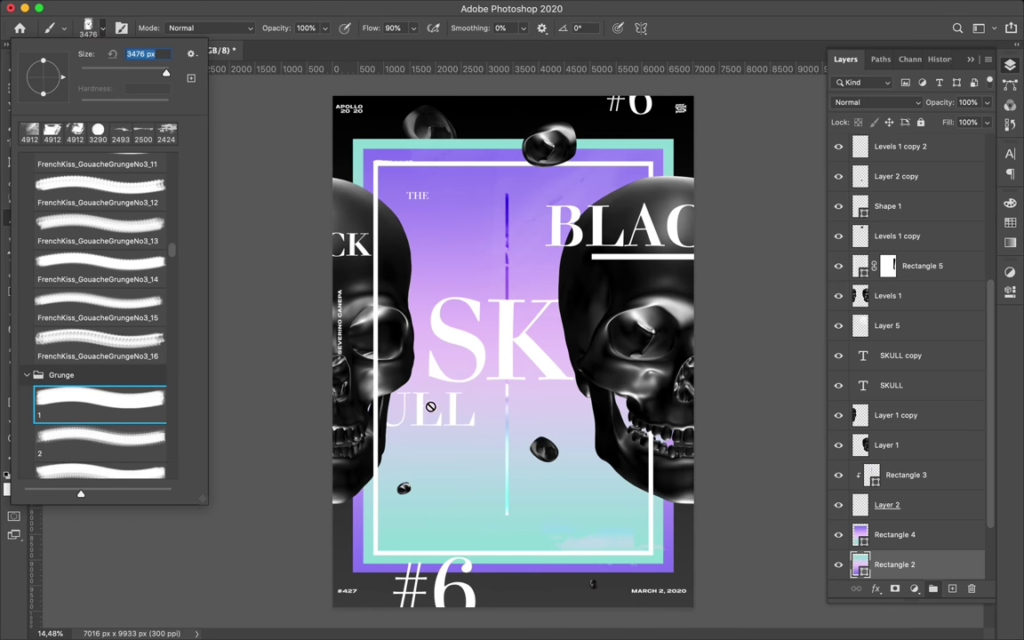
{"action": "left_click", "coordinate": [954, 591]}
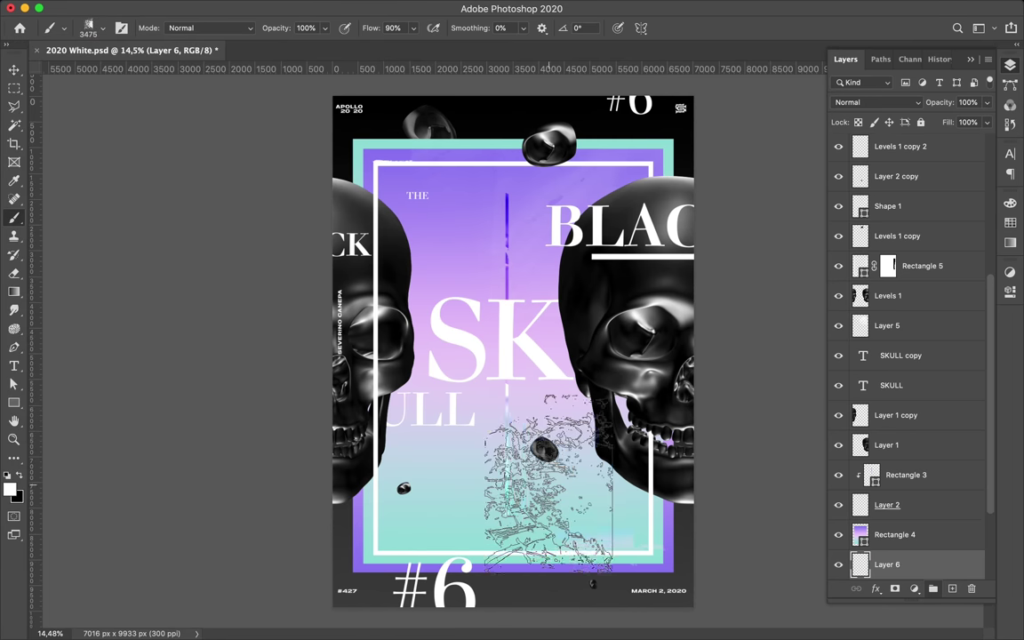
{"action": "key", "text": "i"}
{"action": "key", "text": "b"}
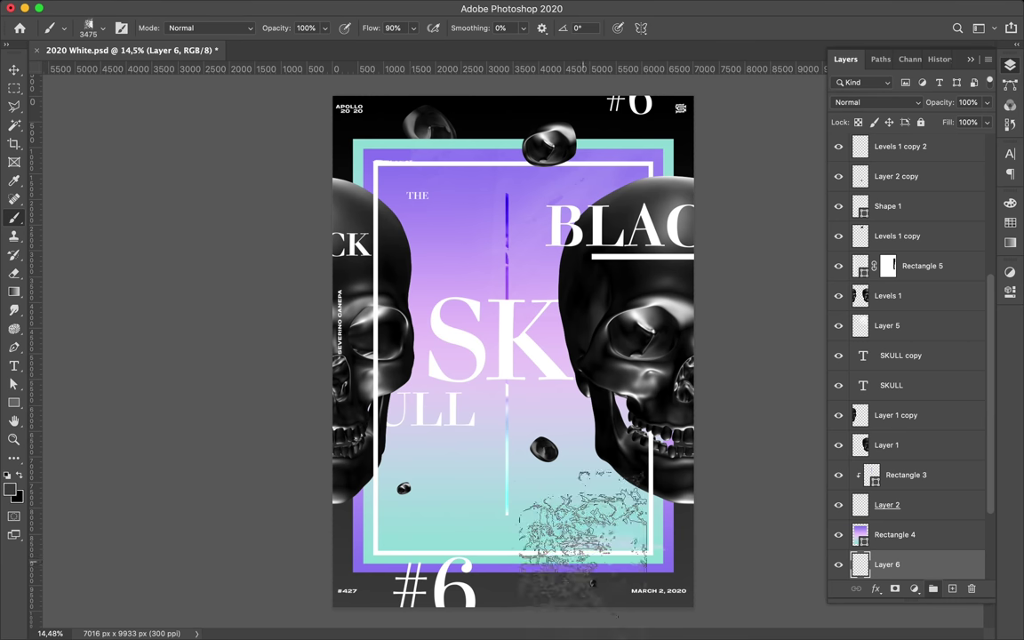
{"action": "left_click", "coordinate": [584, 533]}
{"action": "key", "text": "ctrl+t"}
{"action": "left_click_drag", "start_coordinate": [585, 533], "coordinate": [605, 551]}
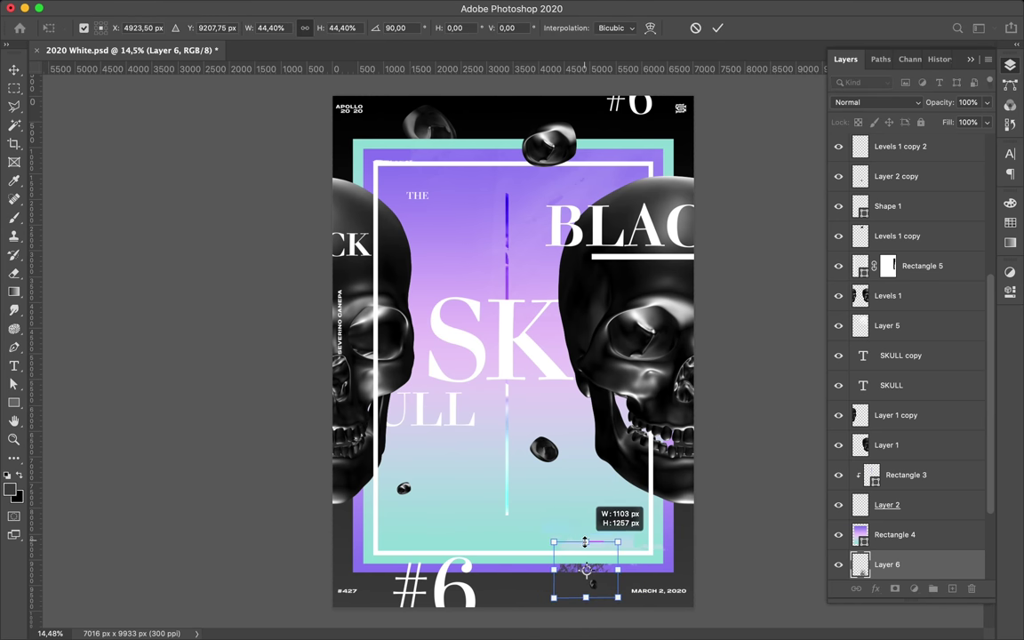
{"action": "key", "text": "Return"}
{"action": "left_click_drag", "start_coordinate": [497, 558], "coordinate": [683, 611]}
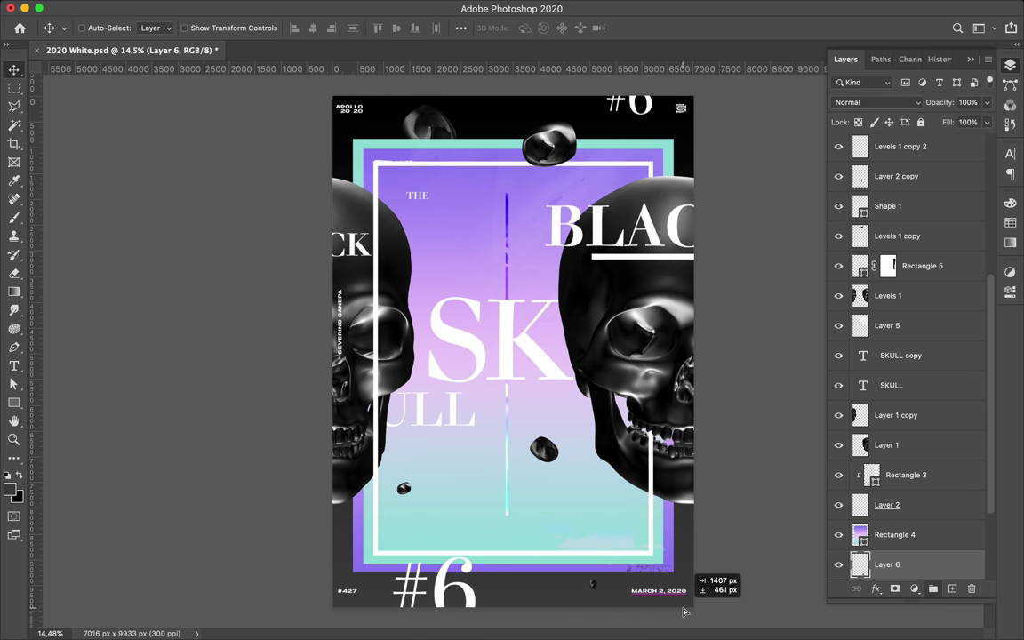
Step: Undo an accidental duplicate, then stamp a Grunge brush texture over the left skull on a new layer
{"action": "left_click_drag", "start_coordinate": [667, 614], "coordinate": [480, 160]}
{"action": "key", "text": "ctrl+z"}
{"action": "scroll", "coordinate": [518, 290], "scroll_direction": "up", "scroll_amount": 1}
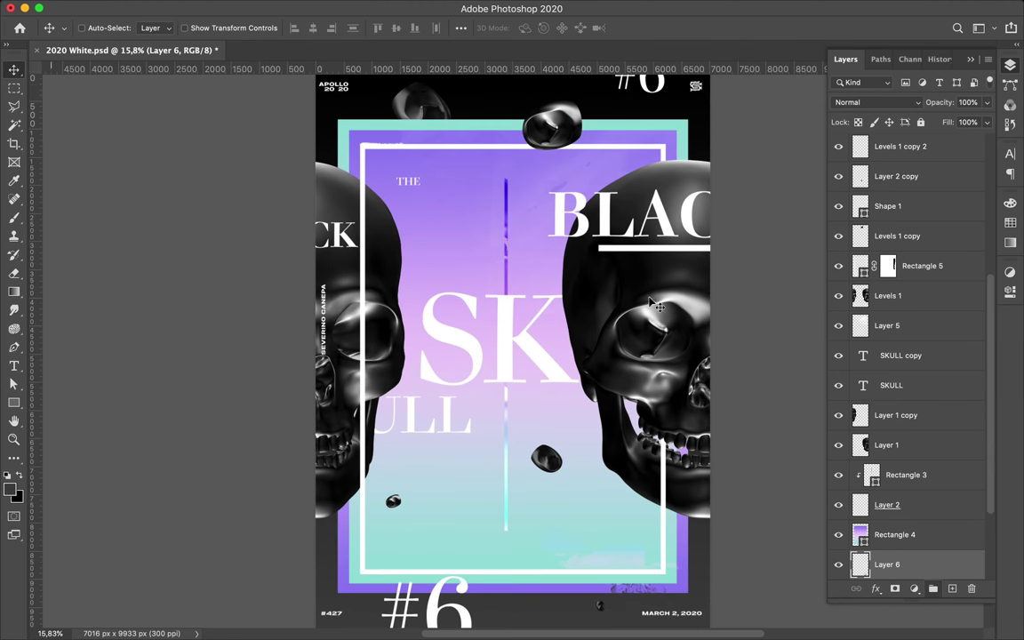
{"action": "key", "text": "b"}
{"action": "left_click", "coordinate": [93, 27]}
{"action": "scroll", "coordinate": [100, 244], "scroll_direction": "down", "scroll_amount": 5}
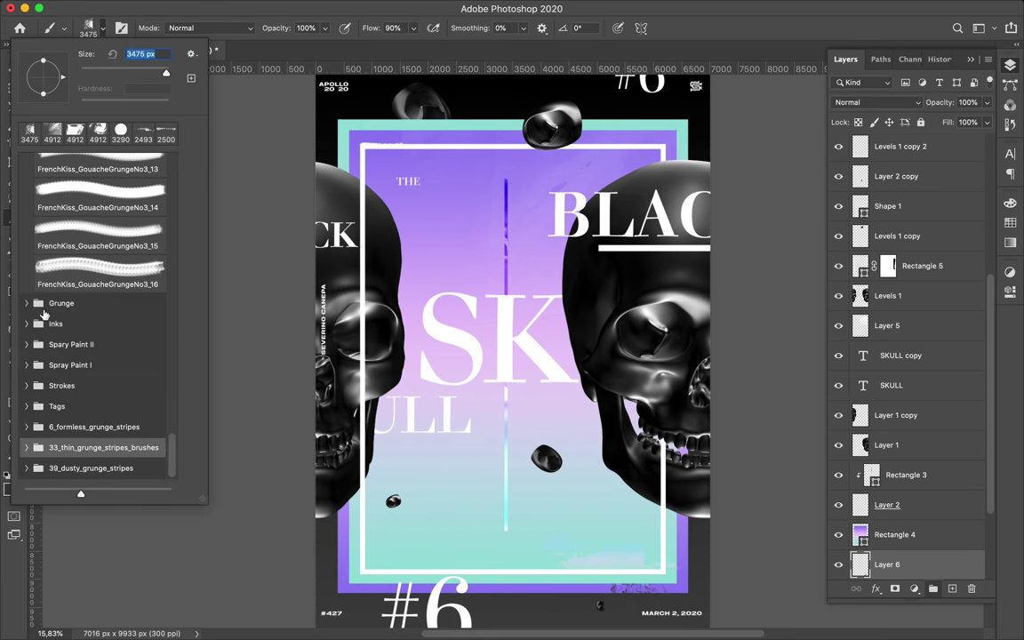
{"action": "left_click", "coordinate": [50, 303]}
{"action": "left_click", "coordinate": [89, 194]}
{"action": "key", "text": "Return"}
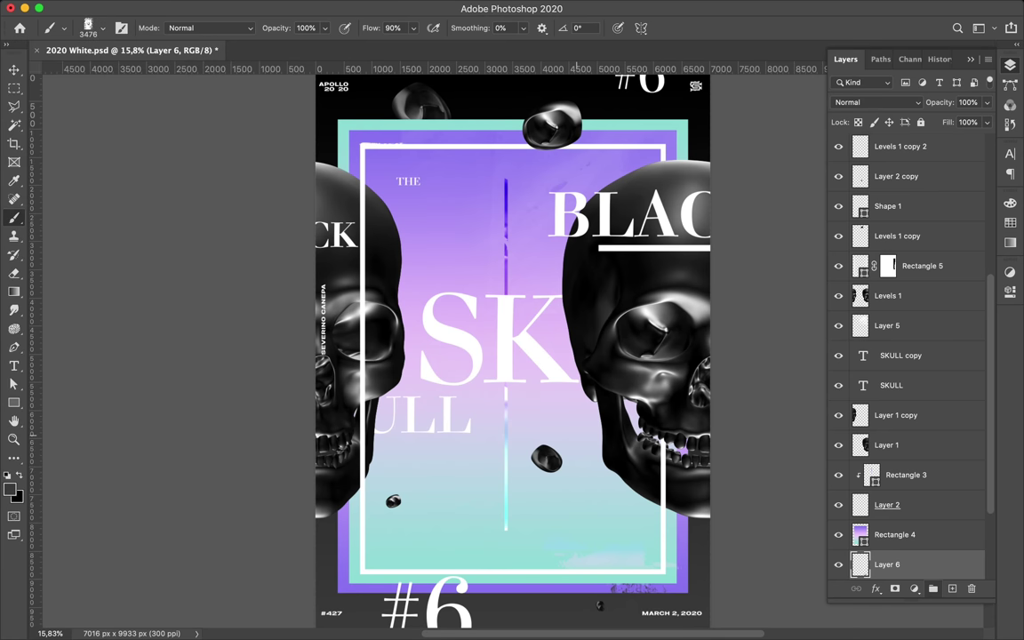
{"action": "left_click", "coordinate": [896, 176]}
{"action": "left_click", "coordinate": [952, 587]}
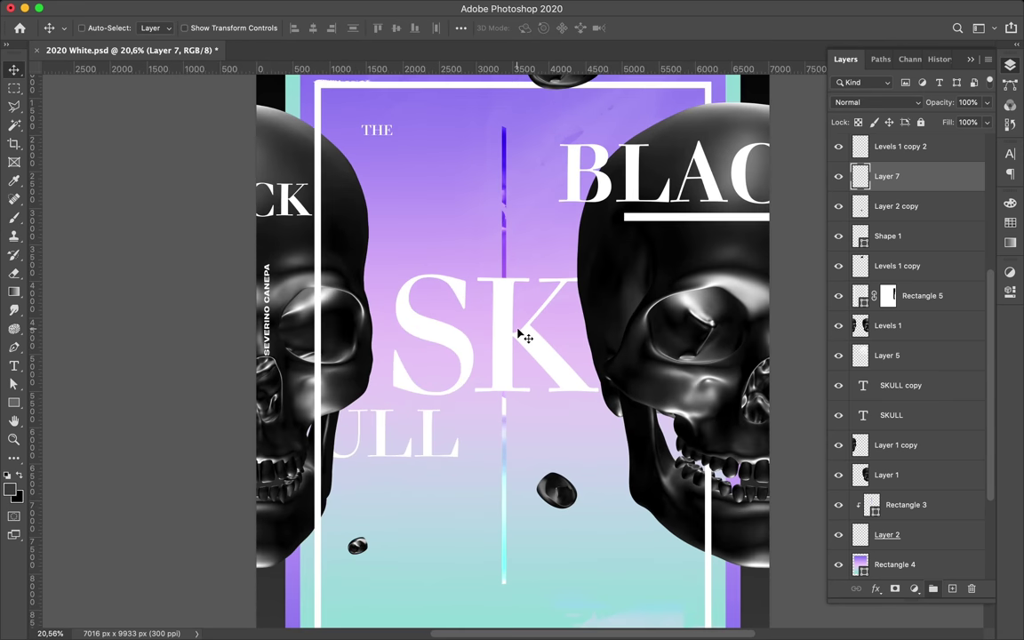
Step: Move Layer 5 between Layer 1 and Rectangle 3 and nudge the Layer 3 texture lower right
{"action": "left_click", "coordinate": [504, 258]}
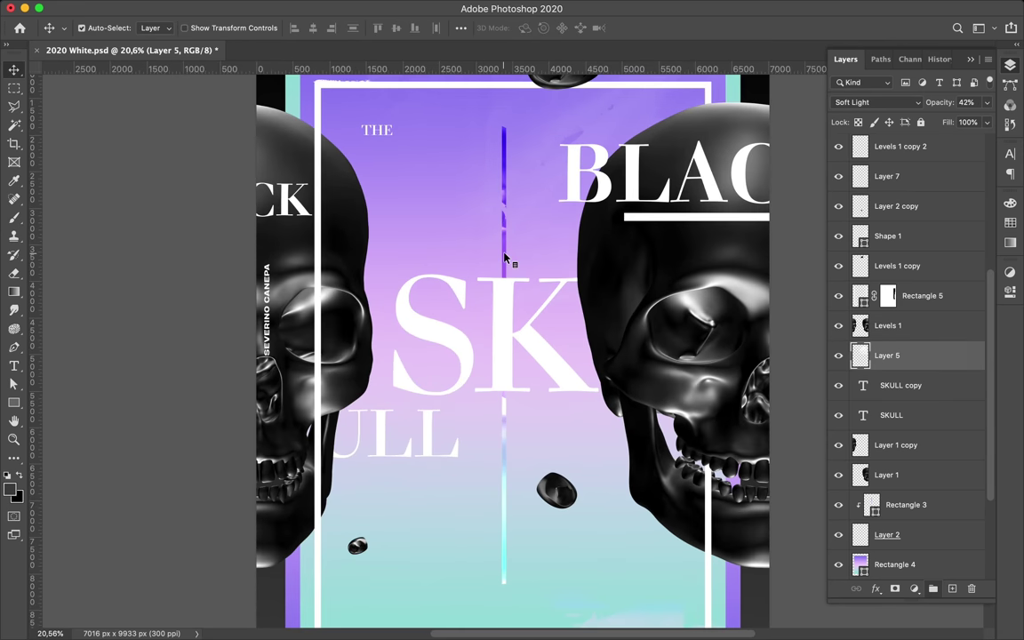
{"action": "left_click_drag", "start_coordinate": [905, 363], "coordinate": [897, 489]}
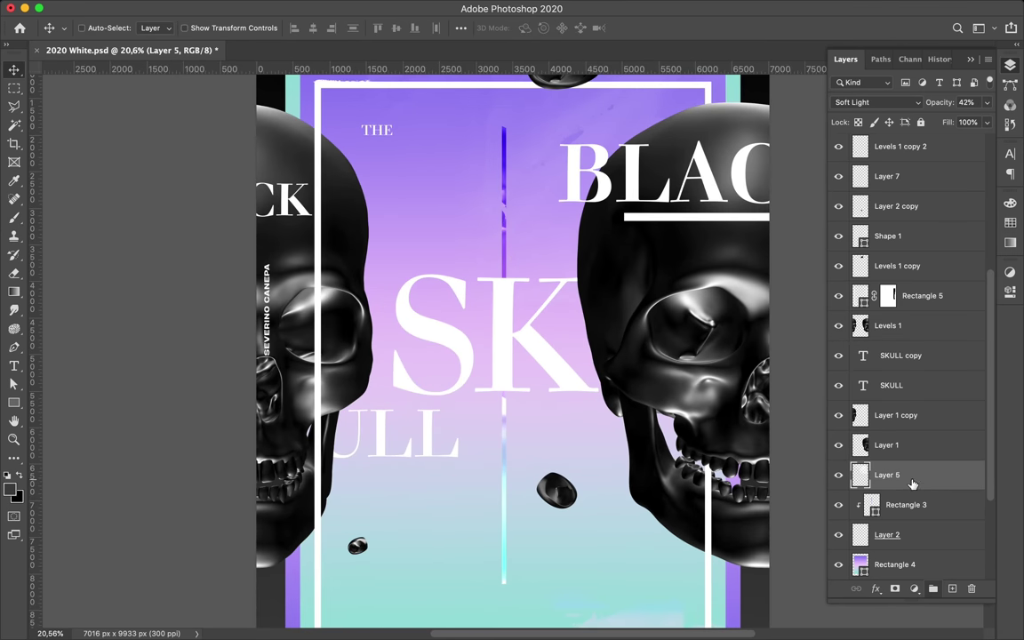
{"action": "left_click", "coordinate": [906, 504]}
{"action": "left_click", "coordinate": [886, 534]}
{"action": "scroll", "coordinate": [498, 480], "scroll_direction": "down", "scroll_amount": 3}
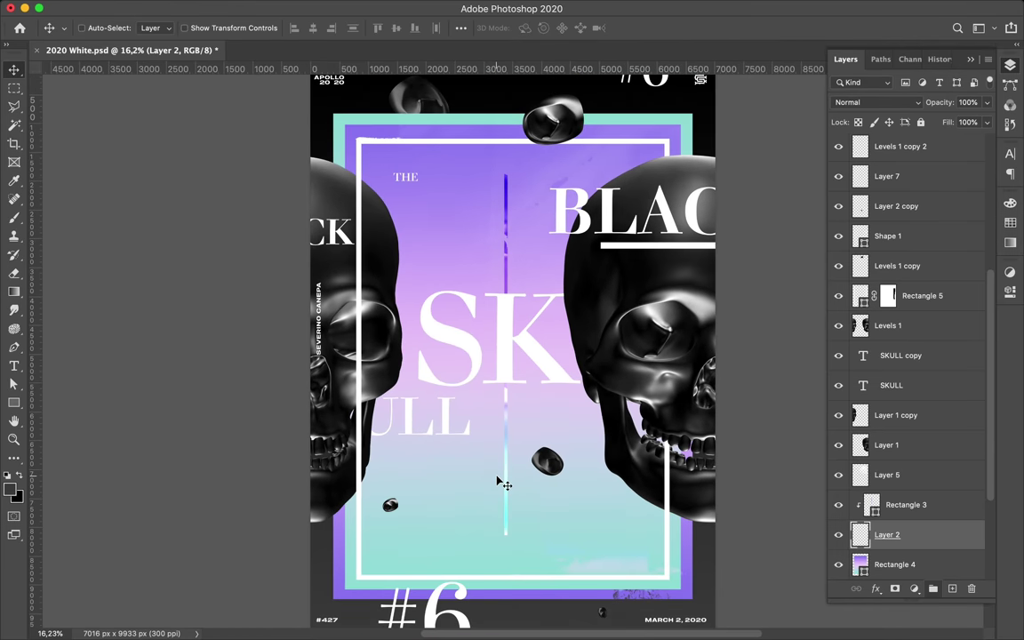
{"action": "scroll", "coordinate": [498, 480], "scroll_direction": "down", "scroll_amount": 2}
{"action": "scroll", "coordinate": [534, 489], "scroll_direction": "down", "scroll_amount": 2}
{"action": "key", "text": "ctrl+t"}
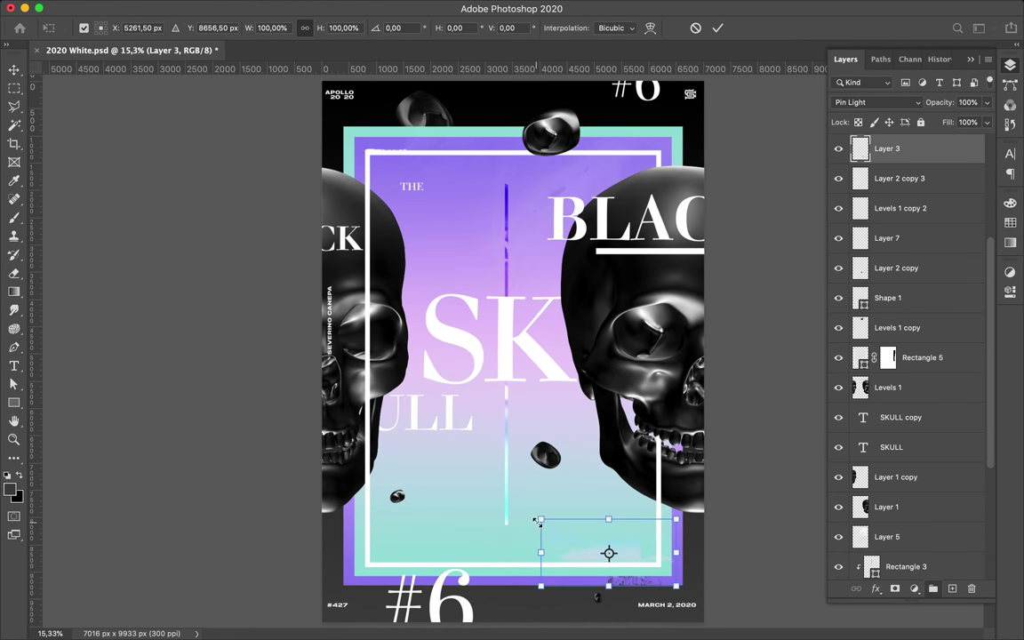
{"action": "mouse_move", "coordinate": [640, 540]}
{"action": "left_mouse_down"}
{"action": "mouse_move", "coordinate": [651, 566]}
{"action": "mouse_move", "coordinate": [644, 560]}
{"action": "left_mouse_up"}
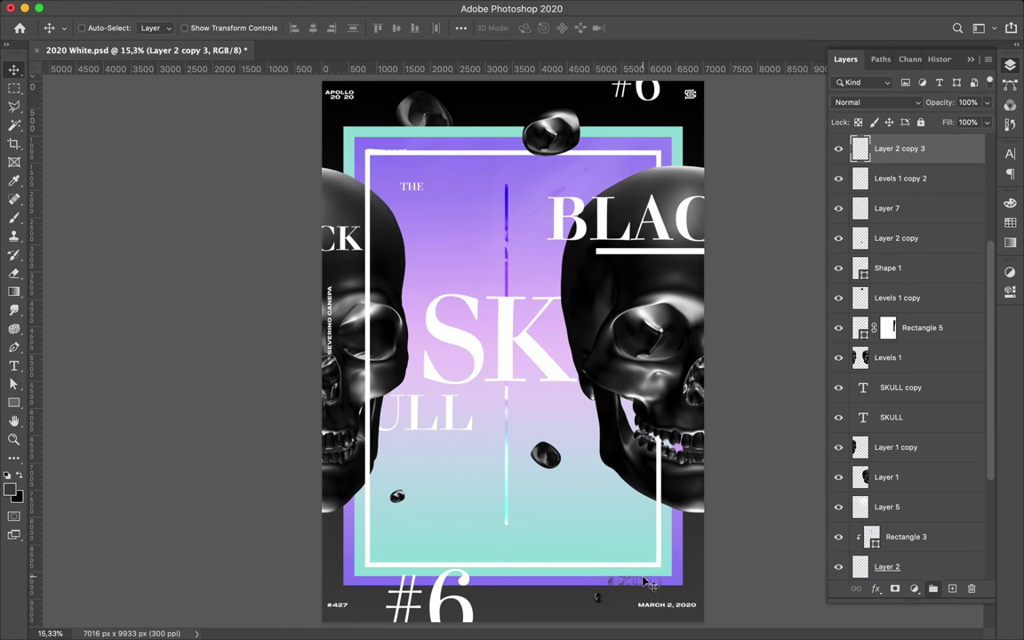
Step: Scale the small grunge mark beside the date to about 56% and save the poster with Ctrl+S
{"action": "left_click", "coordinate": [614, 586], "text": "ctrl"}
{"action": "key", "text": "ctrl+t"}
{"action": "left_click_drag", "start_coordinate": [613, 587], "coordinate": [638, 582]}
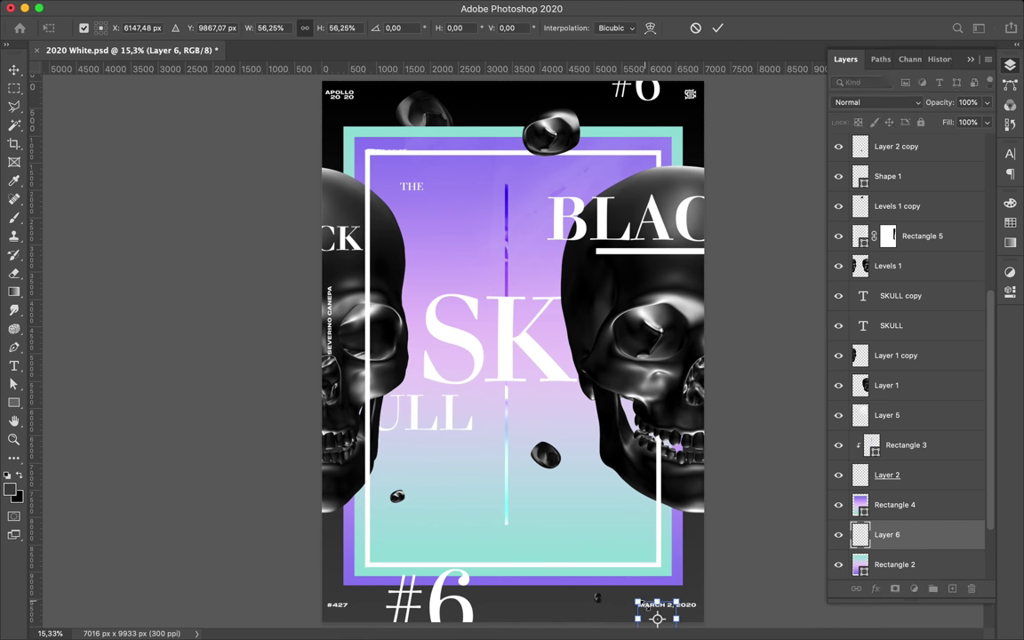
{"action": "key", "text": "Return"}
{"action": "scroll", "coordinate": [636, 595], "scroll_direction": "up", "scroll_amount": 3}
{"action": "scroll", "coordinate": [637, 596], "scroll_direction": "up", "scroll_amount": 3}
{"action": "scroll", "coordinate": [589, 306], "scroll_direction": "up", "scroll_amount": 2}
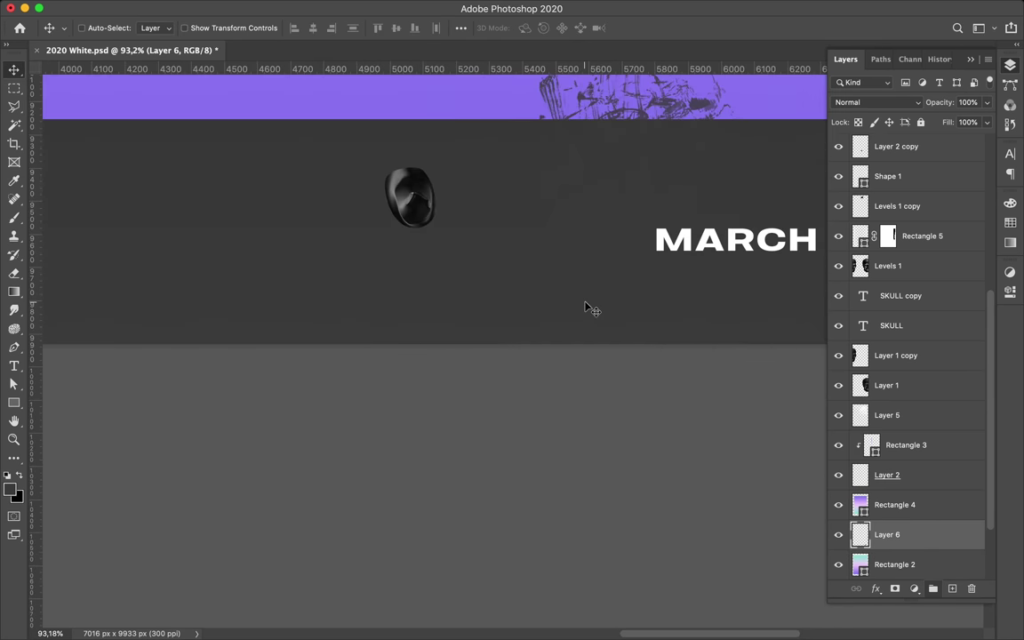
{"action": "scroll", "coordinate": [589, 307], "scroll_direction": "down", "scroll_amount": 2}
{"action": "scroll", "coordinate": [586, 310], "scroll_direction": "down", "scroll_amount": 3}
{"action": "scroll", "coordinate": [587, 312], "scroll_direction": "up", "scroll_amount": 5}
{"action": "scroll", "coordinate": [587, 313], "scroll_direction": "up", "scroll_amount": 3}
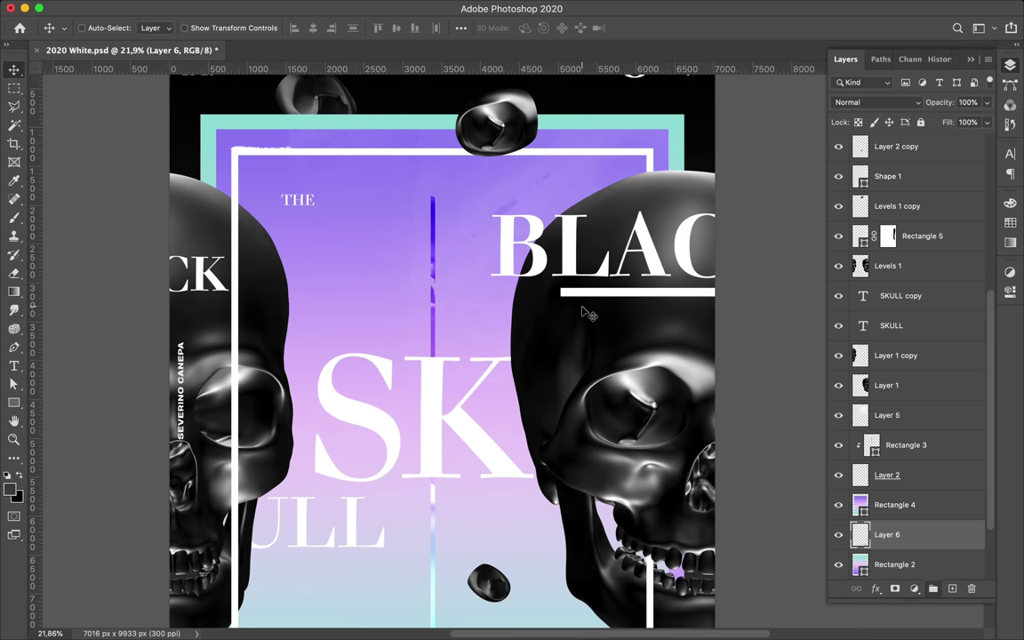
{"action": "scroll", "coordinate": [587, 313], "scroll_direction": "down", "scroll_amount": 5}
{"action": "scroll", "coordinate": [587, 313], "scroll_direction": "up", "scroll_amount": 5}
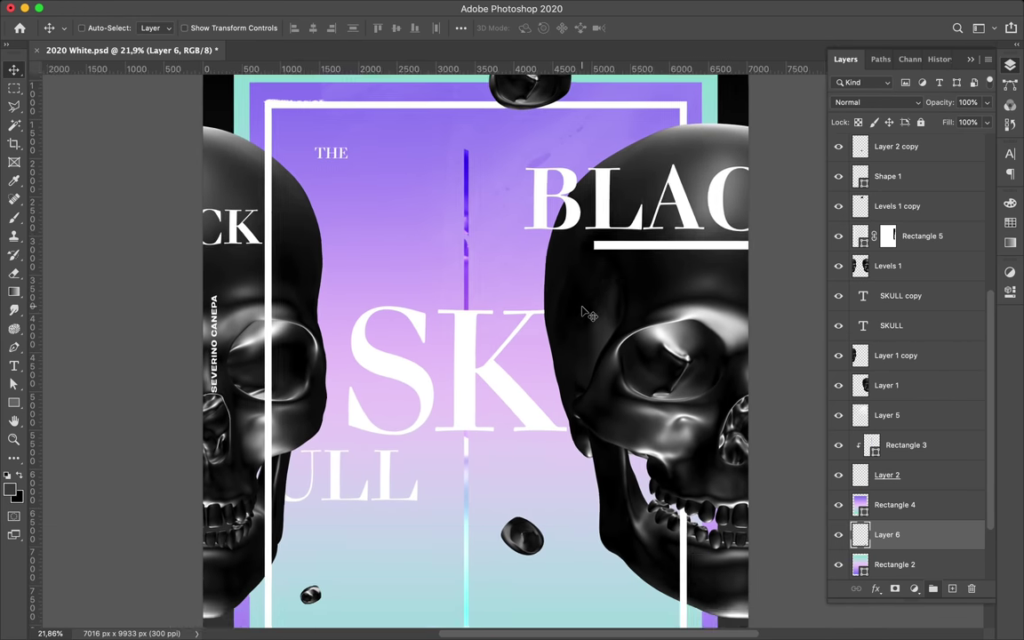
{"action": "scroll", "coordinate": [587, 313], "scroll_direction": "down", "scroll_amount": 3}
{"action": "key", "text": "ctrl+s"}
{"action": "left_click", "coordinate": [739, 8]}
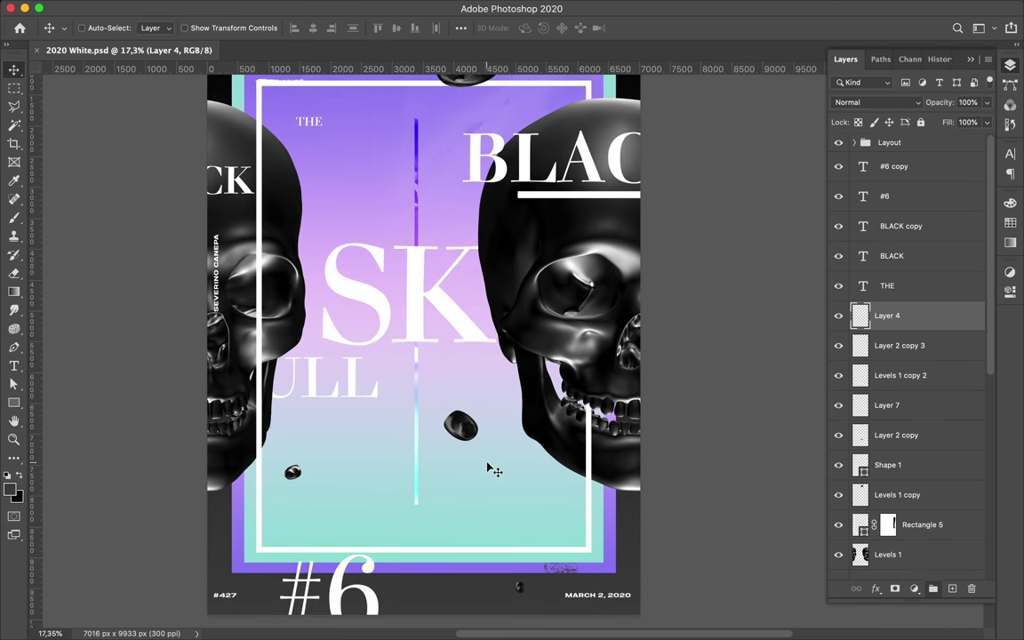
Step: Rasterize Rectangle 4 and copy a tall marquee block of its gradient to a new layer, moved up-left
{"action": "scroll", "coordinate": [906, 356], "scroll_direction": "down", "scroll_amount": 5}
{"action": "left_click", "coordinate": [894, 414]}
{"action": "key", "text": "m"}
{"action": "left_click_drag", "start_coordinate": [483, 386], "coordinate": [587, 537]}
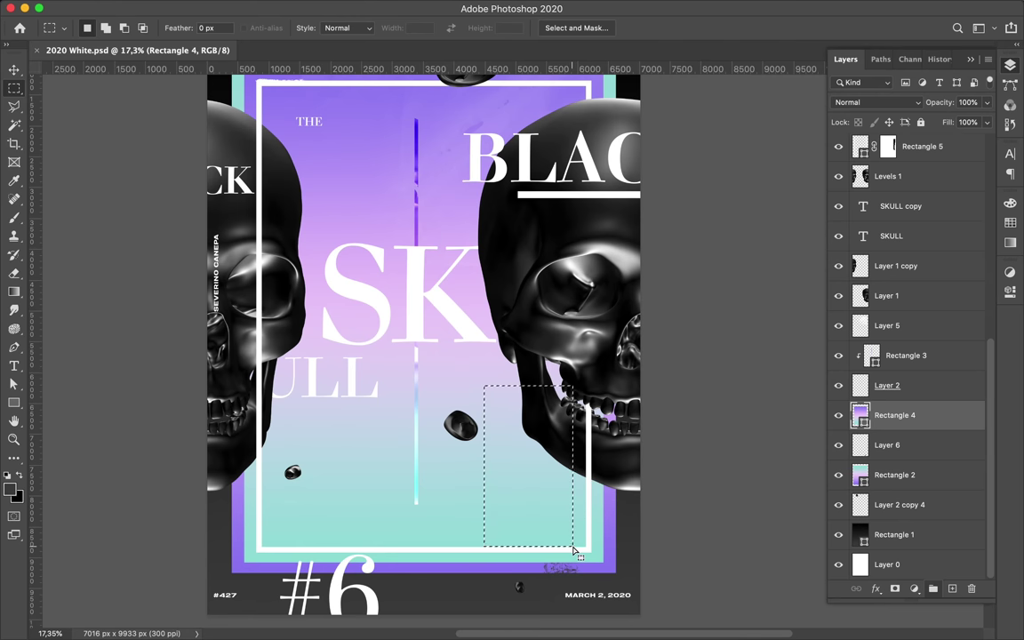
{"action": "right_click", "coordinate": [909, 425]}
{"action": "left_click", "coordinate": [790, 236]}
{"action": "key", "text": "ctrl+j"}
{"action": "key", "text": "v"}
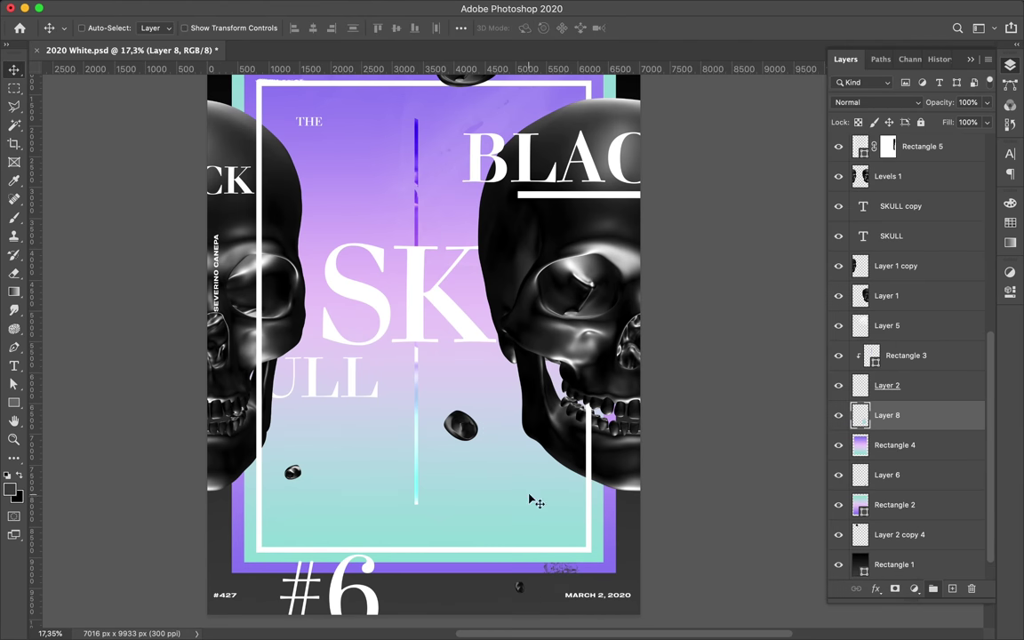
{"action": "left_click_drag", "start_coordinate": [532, 498], "coordinate": [351, 222]}
Step: Apply a Pixelate > Mosaic filter to the gradient block and position it near THE
{"action": "left_click", "coordinate": [332, 7]}
{"action": "mouse_move", "coordinate": [343, 284]}
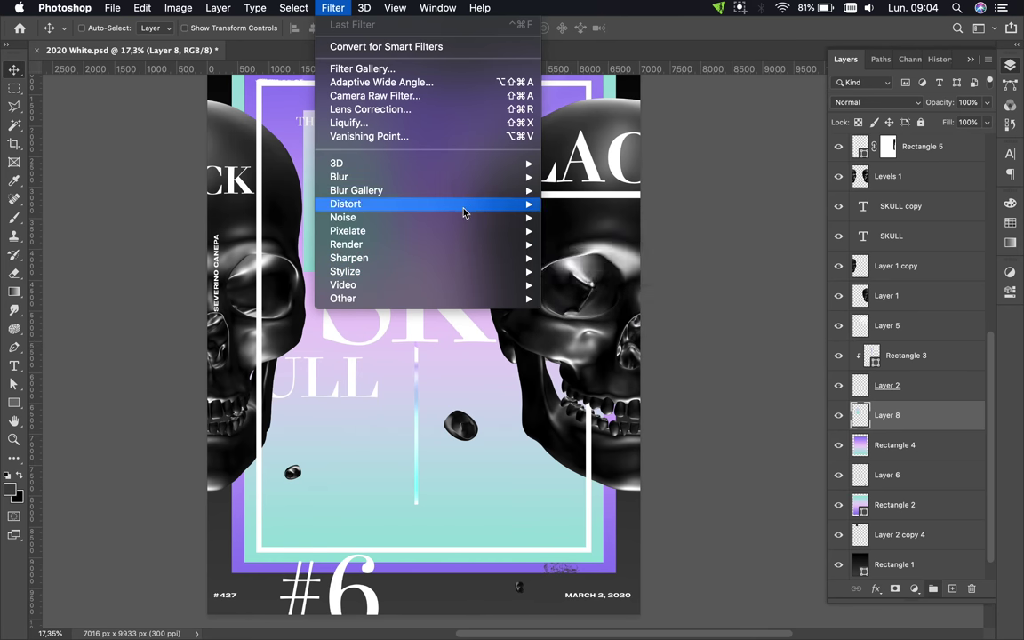
{"action": "mouse_move", "coordinate": [347, 230]}
{"action": "left_click", "coordinate": [576, 298]}
{"action": "left_click_drag", "start_coordinate": [160, 222], "coordinate": [76, 228]}
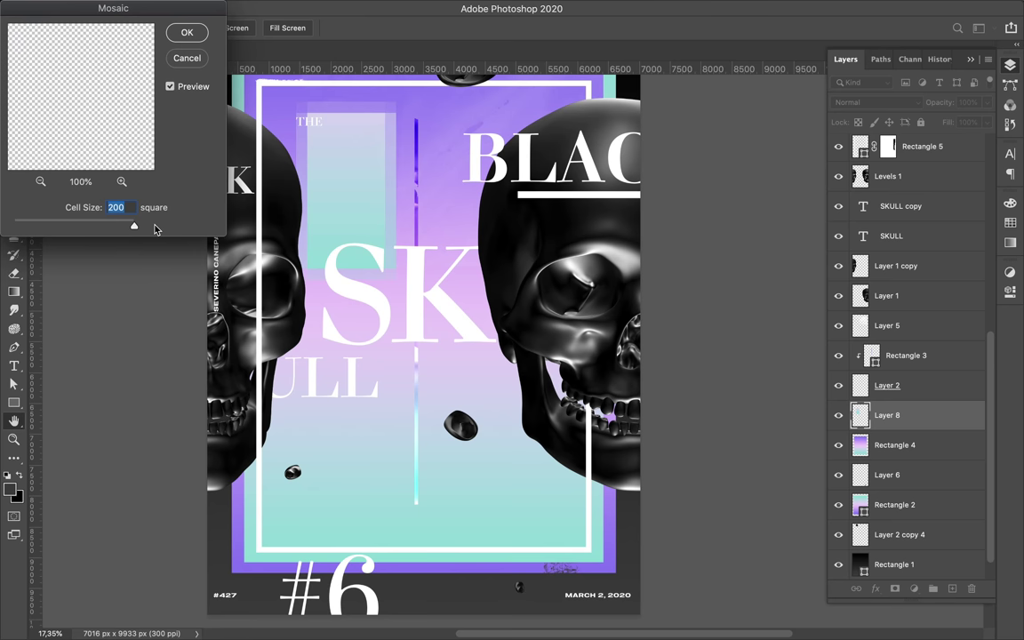
{"action": "left_click", "coordinate": [186, 32]}
{"action": "left_click", "coordinate": [336, 8]}
{"action": "left_click", "coordinate": [336, 8]}
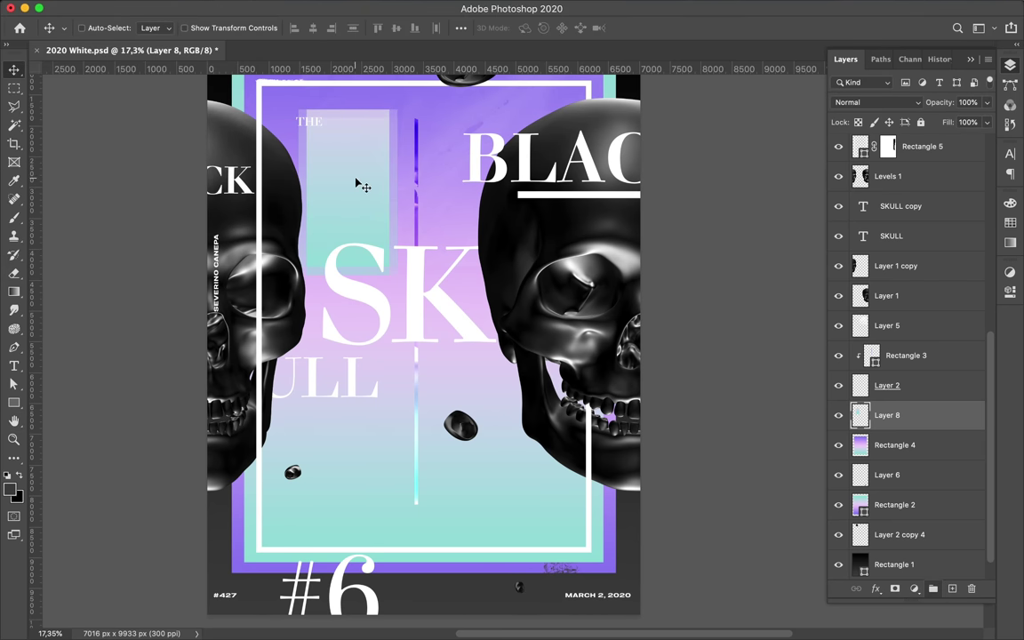
{"action": "mouse_move", "coordinate": [201, 194]}
{"action": "left_mouse_down"}
{"action": "mouse_move", "coordinate": [265, 239]}
{"action": "mouse_move", "coordinate": [386, 271]}
{"action": "left_mouse_up"}
Step: Delete the block's interior with a rectangular selection, leaving a hollow frame
{"action": "key", "text": "m"}
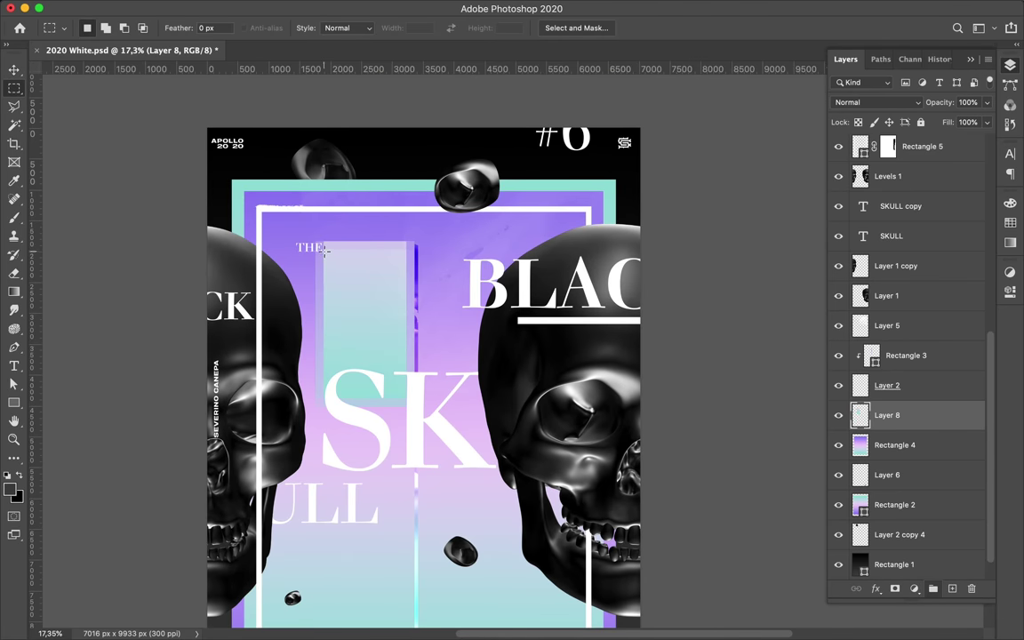
{"action": "key", "text": "Delete"}
{"action": "key", "text": "super+d"}
{"action": "key", "text": "v"}
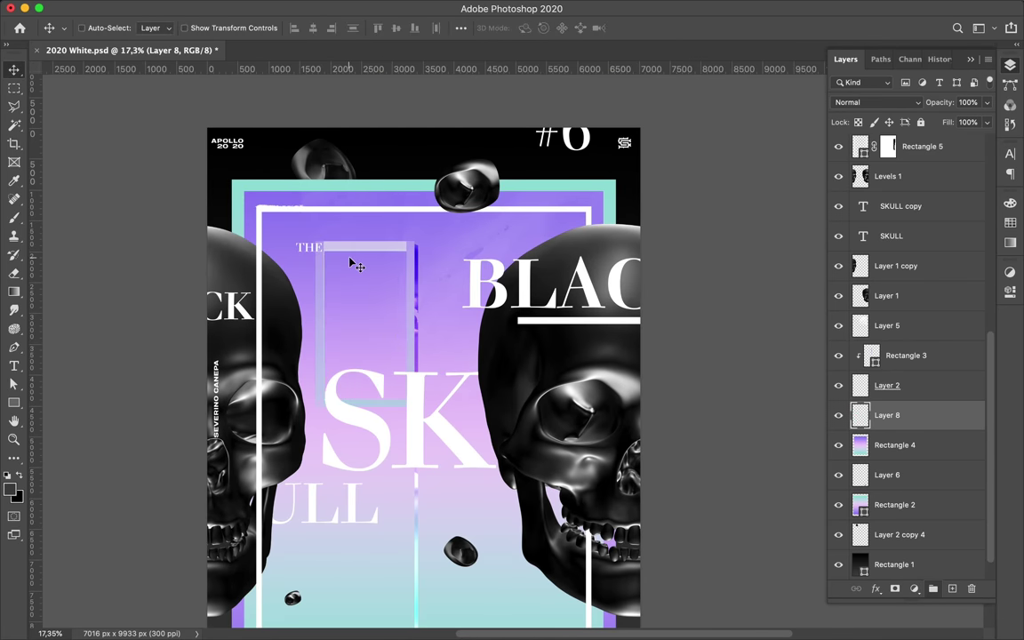
{"action": "key", "text": "m"}
{"action": "key", "text": "super+plus"}
{"action": "scroll", "coordinate": [322, 251], "scroll_direction": "up", "scroll_amount": 3}
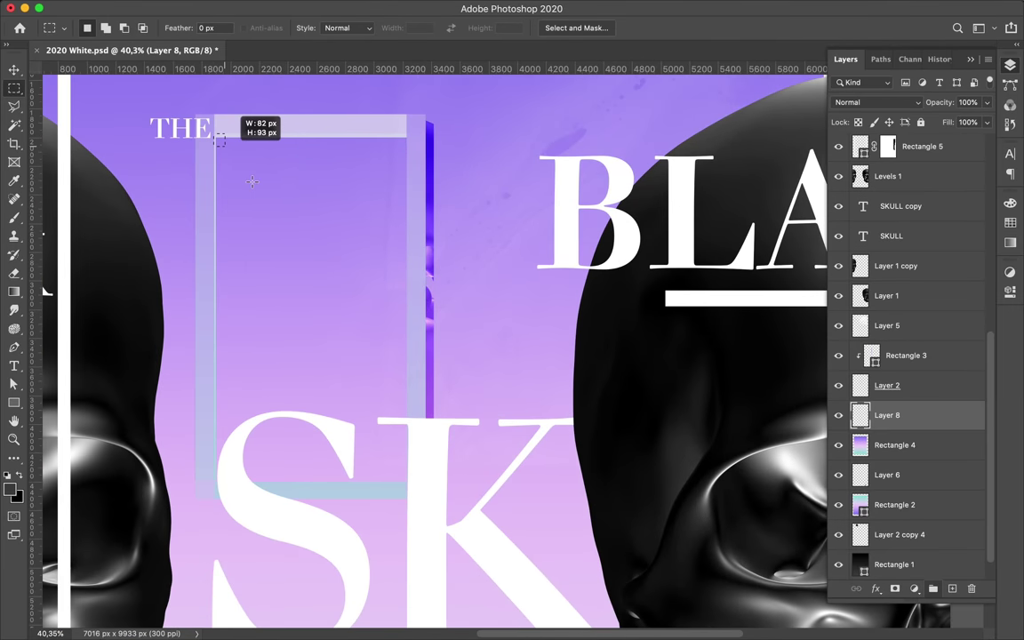
{"action": "key", "text": "v"}
{"action": "key", "text": "Return"}
Step: Move the hollow frame up over the poster's top edge
{"action": "key", "text": "super+d"}
{"action": "key", "text": "v"}
{"action": "scroll", "coordinate": [368, 359], "scroll_direction": "down", "scroll_amount": 2}
{"action": "left_click_drag", "start_coordinate": [477, 219], "coordinate": [397, 127]}
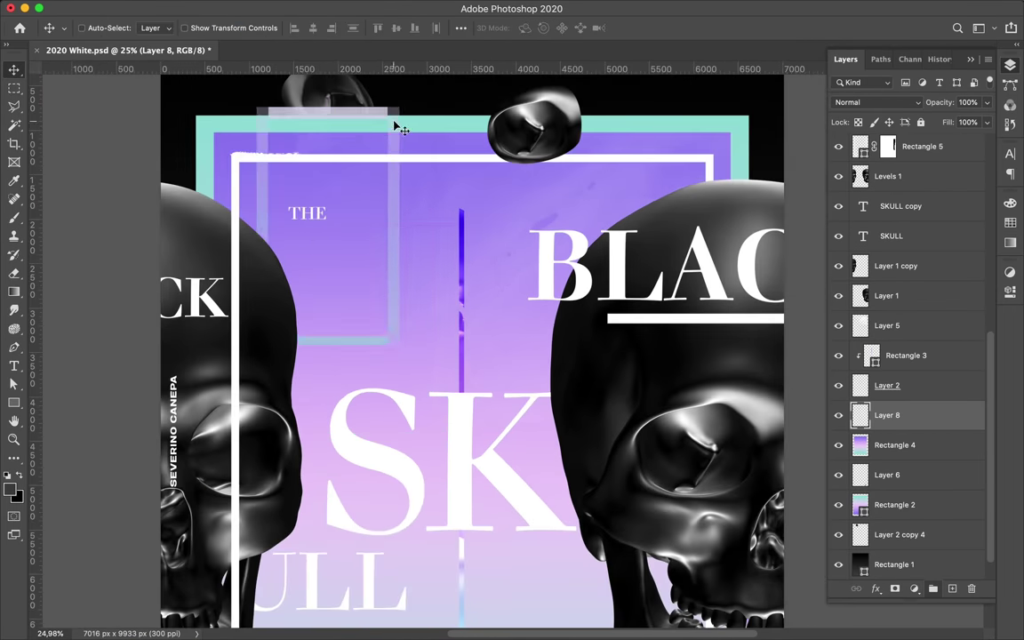
{"action": "scroll", "coordinate": [400, 119], "scroll_direction": "down", "scroll_amount": 2}
{"action": "scroll", "coordinate": [555, 361], "scroll_direction": "down", "scroll_amount": 5}
{"action": "left_click", "coordinate": [938, 153]}
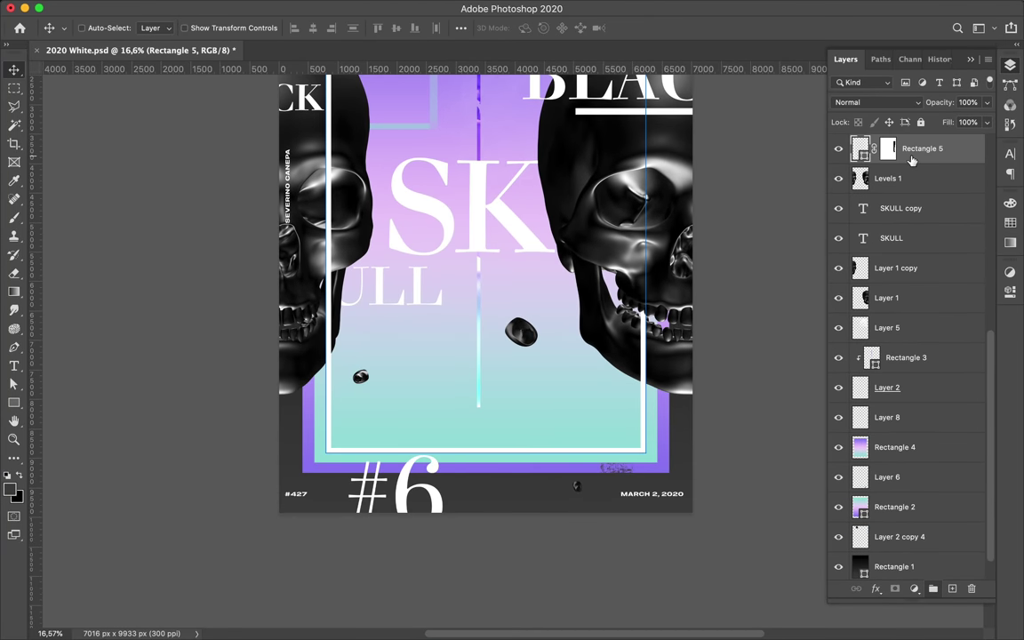
Step: Duplicate the white frame as Rectangle 5 copy, rasterize it, and apply then discard its mask
{"action": "key", "text": "super+j"}
{"action": "left_click", "coordinate": [971, 588]}
{"action": "left_click", "coordinate": [611, 221]}
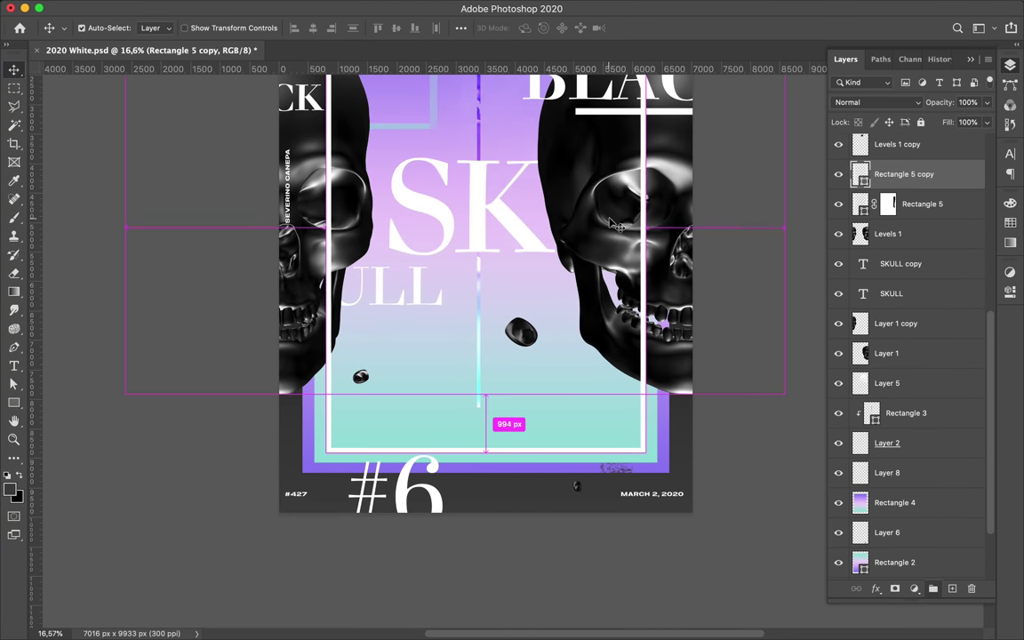
{"action": "key", "text": "super+z"}
{"action": "key", "text": "e"}
{"action": "right_click", "coordinate": [924, 174]}
{"action": "left_click", "coordinate": [822, 228]}
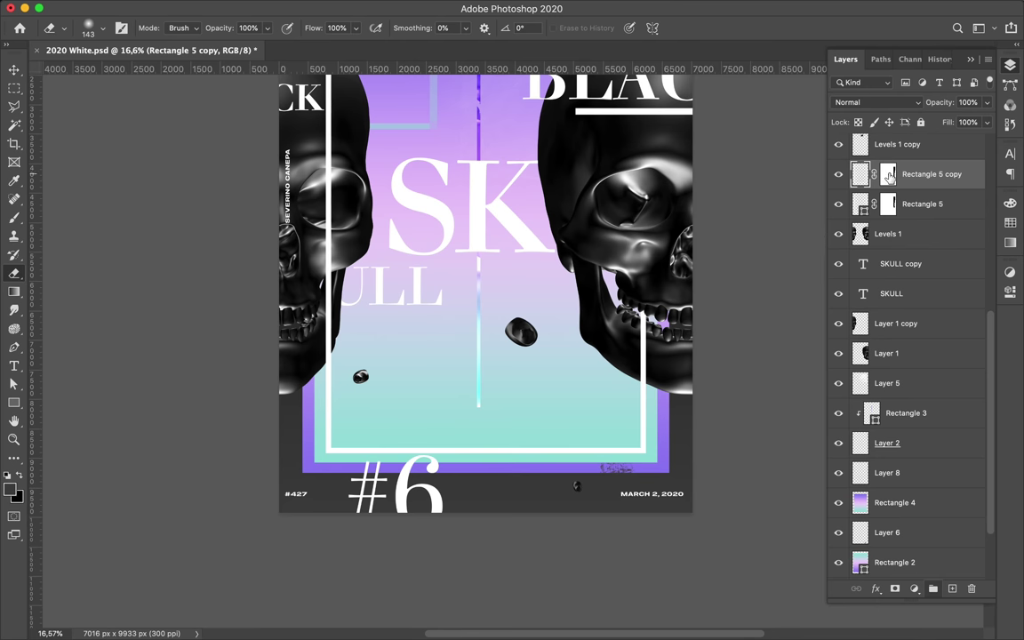
{"action": "right_click", "coordinate": [878, 175]}
{"action": "left_click", "coordinate": [942, 169]}
{"action": "left_click_drag", "start_coordinate": [873, 174], "coordinate": [971, 588]}
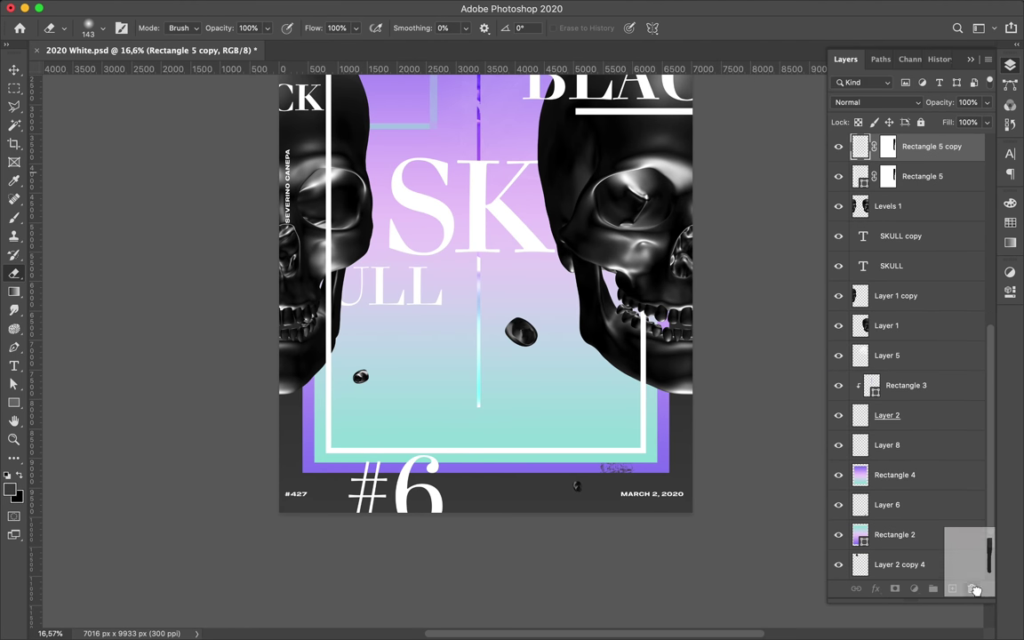
{"action": "left_click", "coordinate": [615, 220]}
Step: Copy a slice of the frame's lower-left edge onto Layer 9 and shift it slightly
{"action": "key", "text": "m"}
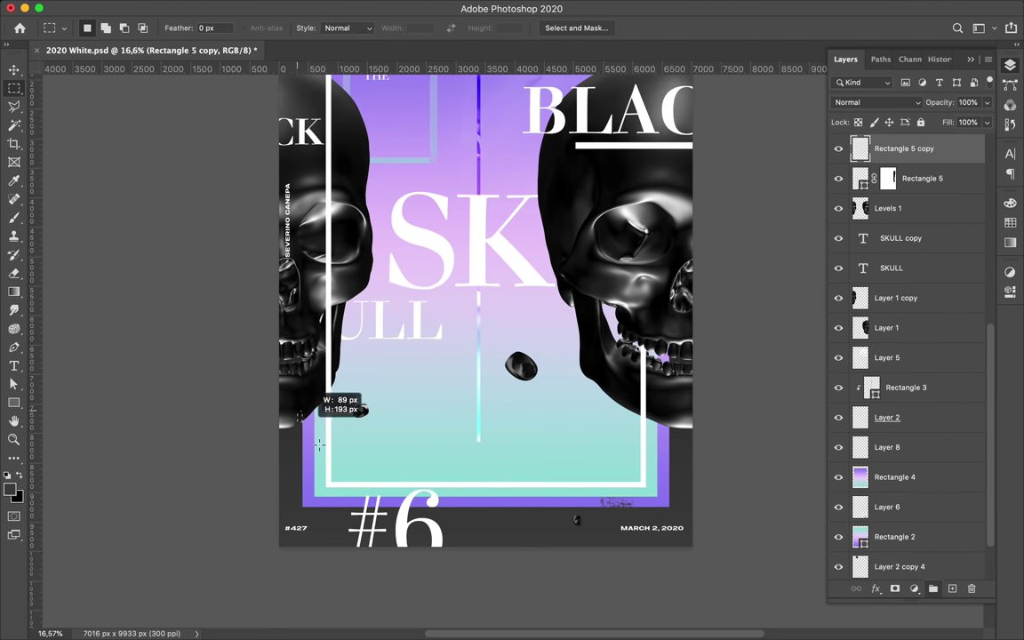
{"action": "key", "text": "ctrl+j"}
{"action": "key", "text": "v"}
{"action": "left_click_drag", "start_coordinate": [378, 514], "coordinate": [338, 444]}
{"action": "left_click", "coordinate": [457, 8]}
{"action": "key", "text": "Escape"}
{"action": "left_click_drag", "start_coordinate": [346, 472], "coordinate": [337, 435]}
{"action": "scroll", "coordinate": [448, 333], "scroll_direction": "down", "scroll_amount": 2}
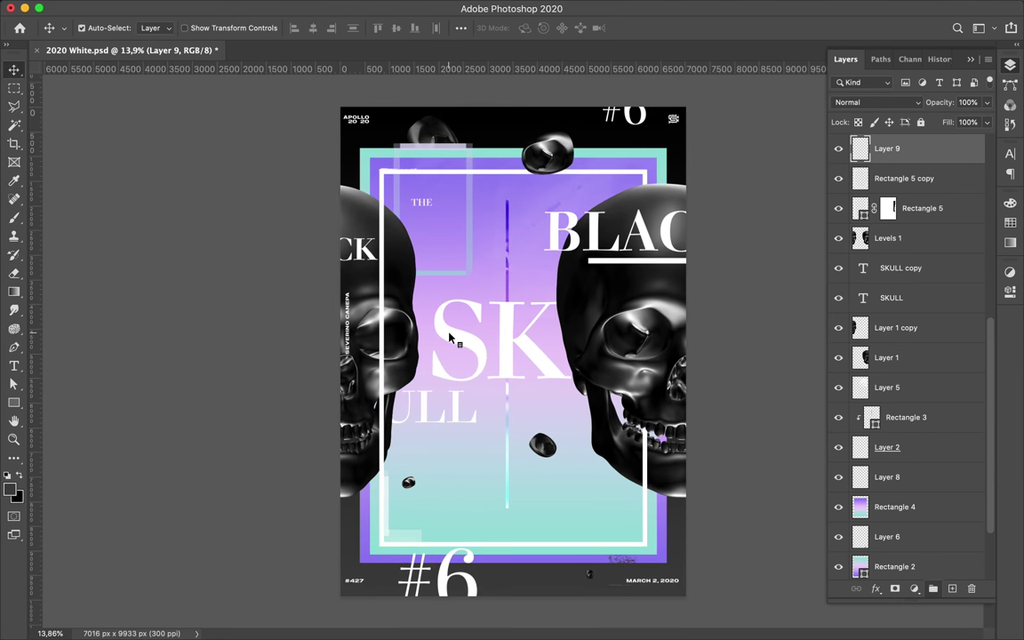
{"action": "right_click", "coordinate": [458, 330]}
{"action": "left_click", "coordinate": [475, 340]}
Step: Rasterize SKULL and copy a triangular shard of the S onto a new layer, offset up-left
{"action": "scroll", "coordinate": [649, 325], "scroll_direction": "up", "scroll_amount": 1}
{"action": "right_click", "coordinate": [663, 264]}
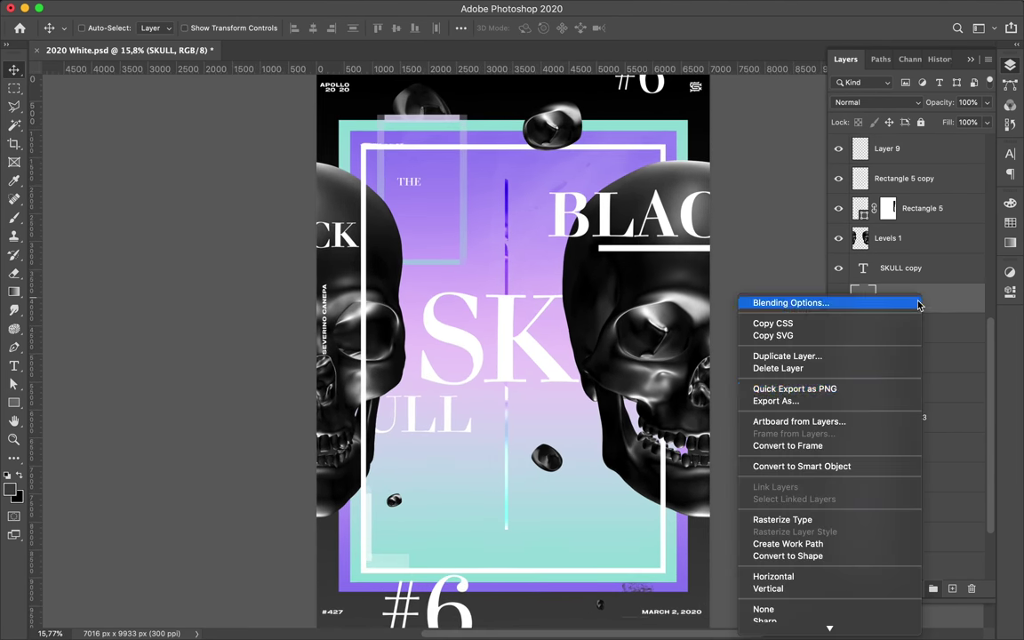
{"action": "left_click", "coordinate": [829, 465]}
{"action": "key", "text": "l"}
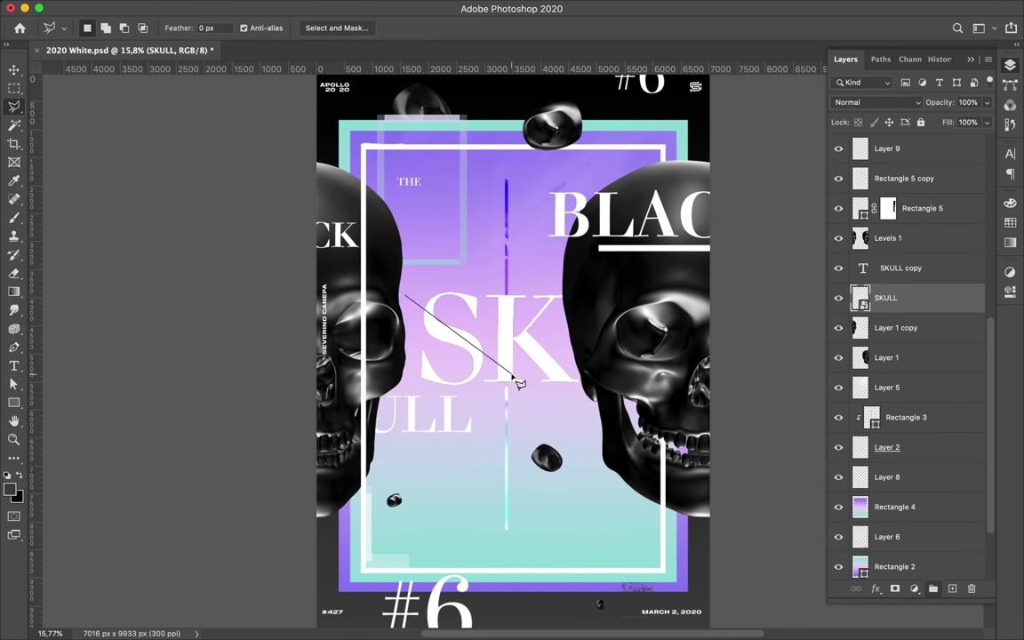
{"action": "left_click", "coordinate": [409, 299]}
{"action": "key", "text": "BackSpace"}
{"action": "key", "text": "Return"}
{"action": "right_click", "coordinate": [951, 297]}
{"action": "left_click", "coordinate": [818, 269]}
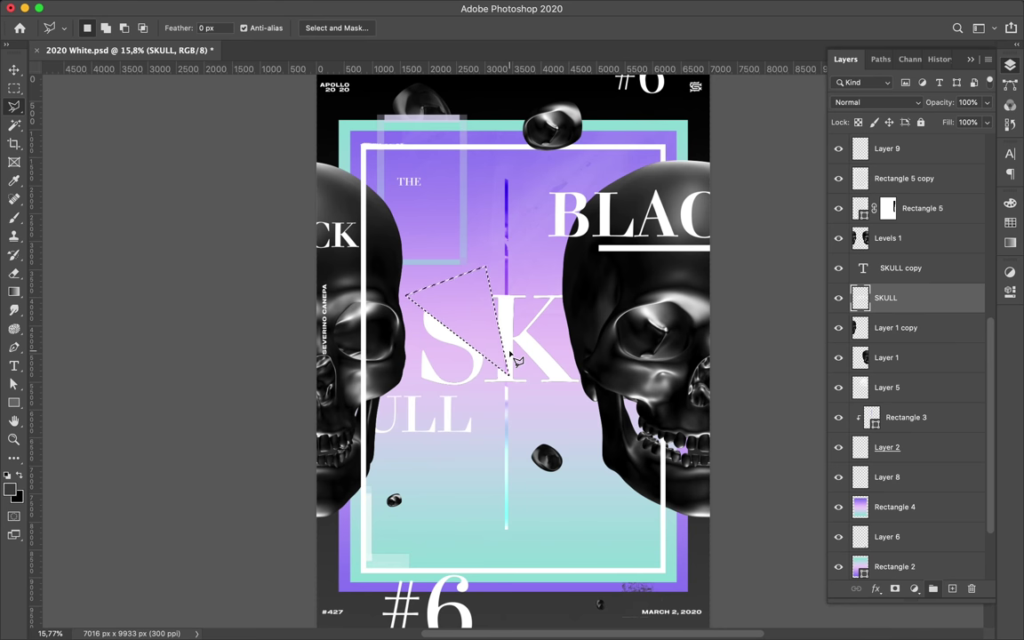
{"action": "key", "text": "ctrl+j"}
{"action": "key", "text": "v"}
{"action": "left_click_drag", "start_coordinate": [514, 356], "coordinate": [477, 322]}
{"action": "key", "text": "e"}
{"action": "key", "text": "v"}
Step: Cut a triangular shard across the K onto its own layer and shift it sideways
{"action": "key", "text": "l"}
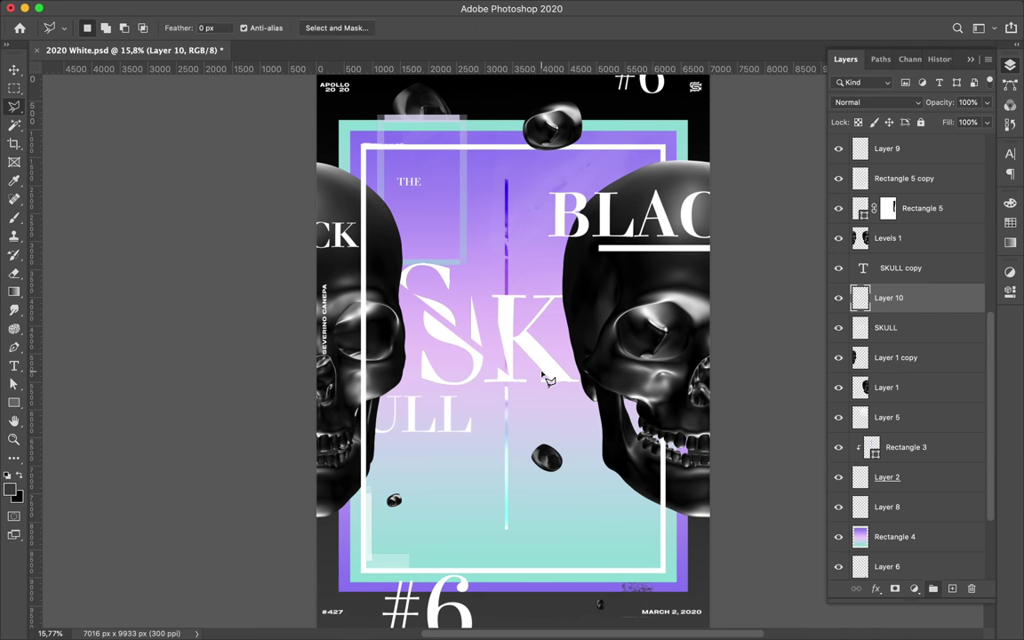
{"action": "key", "text": "Escape"}
{"action": "left_click", "coordinate": [553, 333]}
{"action": "key", "text": "ctrl+c"}
{"action": "key", "text": "Return"}
{"action": "key", "text": "alt+bracketleft"}
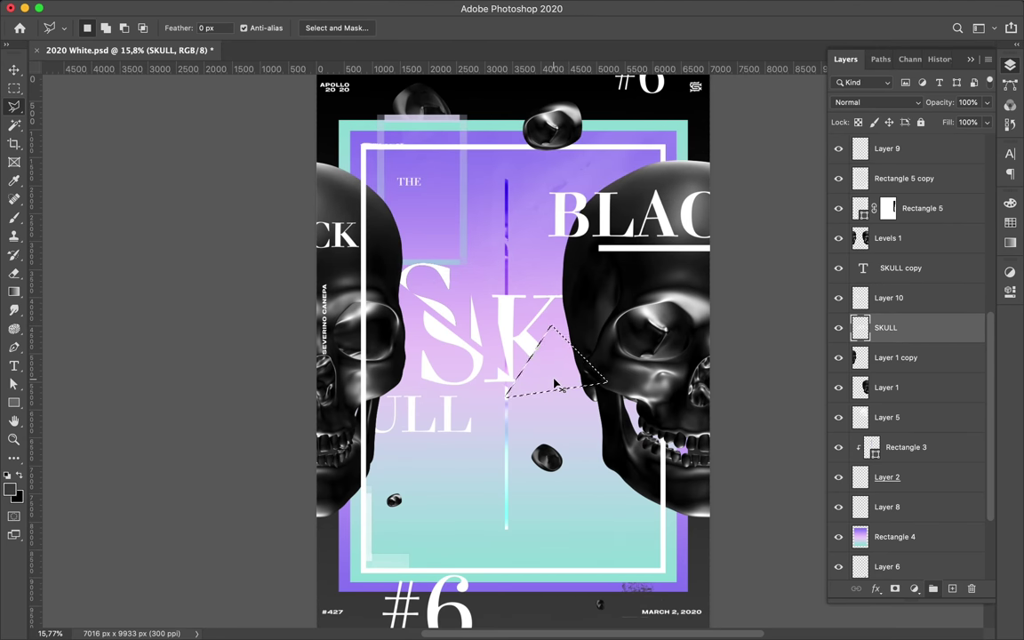
{"action": "key", "text": "ctrl+j"}
{"action": "key", "text": "v"}
{"action": "left_click_drag", "start_coordinate": [530, 389], "coordinate": [569, 364]}
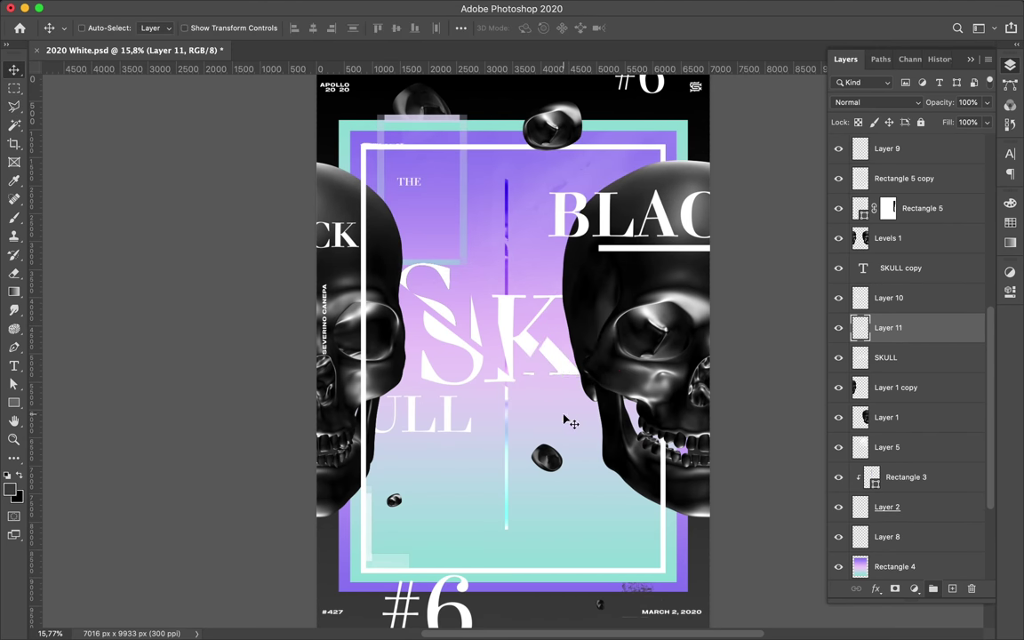
Step: Rasterize SKULL copy and offset a slice of the ULL letters on a new layer
{"action": "left_click", "coordinate": [937, 268]}
{"action": "right_click", "coordinate": [937, 267]}
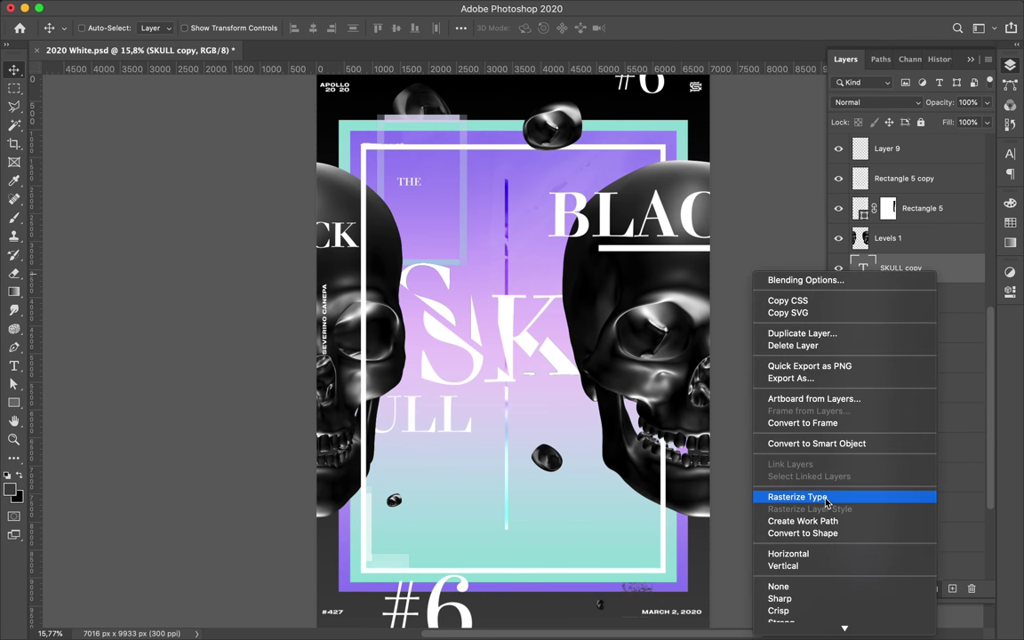
{"action": "left_click", "coordinate": [816, 496]}
{"action": "key", "text": "l"}
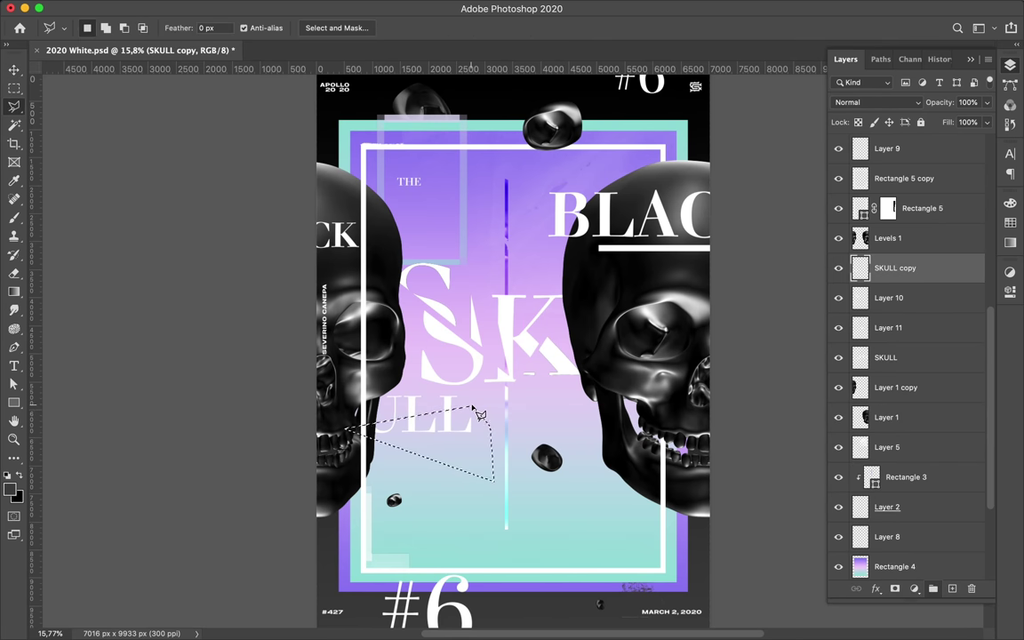
{"action": "double_click", "coordinate": [480, 414]}
{"action": "key", "text": "ctrl+j"}
{"action": "key", "text": "v"}
{"action": "scroll", "coordinate": [458, 436], "scroll_direction": "up", "scroll_amount": 3}
{"action": "scroll", "coordinate": [464, 426], "scroll_direction": "up", "scroll_amount": 3}
{"action": "scroll", "coordinate": [462, 430], "scroll_direction": "up", "scroll_amount": 2}
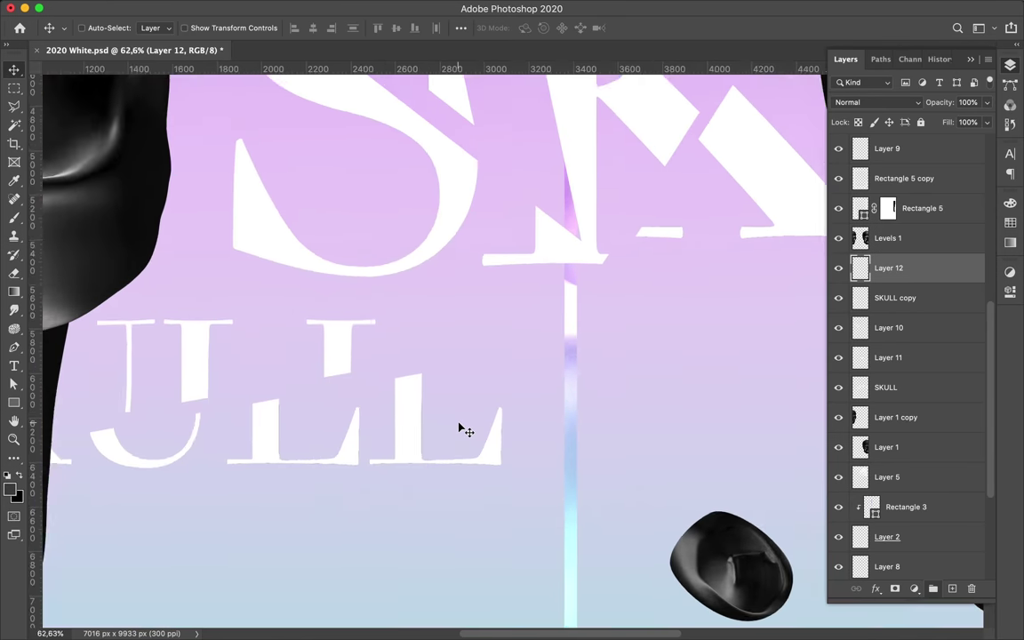
{"action": "scroll", "coordinate": [462, 430], "scroll_direction": "down", "scroll_amount": 2}
{"action": "left_click_drag", "start_coordinate": [462, 430], "coordinate": [408, 417]}
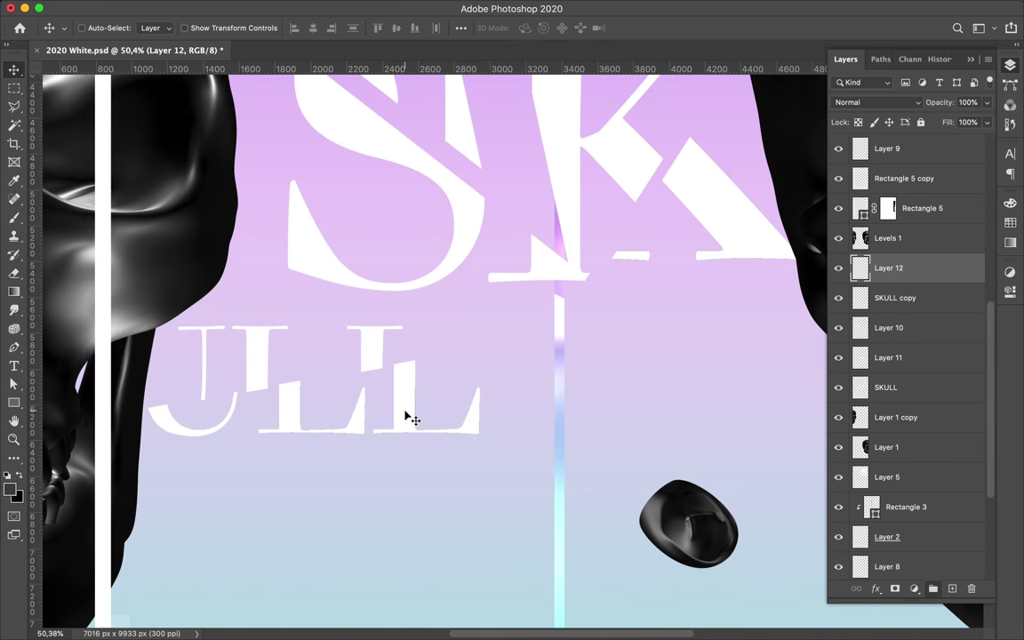
{"action": "scroll", "coordinate": [404, 416], "scroll_direction": "down", "scroll_amount": 5}
{"action": "scroll", "coordinate": [404, 416], "scroll_direction": "down", "scroll_amount": 1}
{"action": "scroll", "coordinate": [551, 269], "scroll_direction": "up", "scroll_amount": 4}
{"action": "scroll", "coordinate": [551, 269], "scroll_direction": "down", "scroll_amount": 1}
Step: Rasterize BLACK and offset a copied slice of the B on a new layer
{"action": "key", "text": "l"}
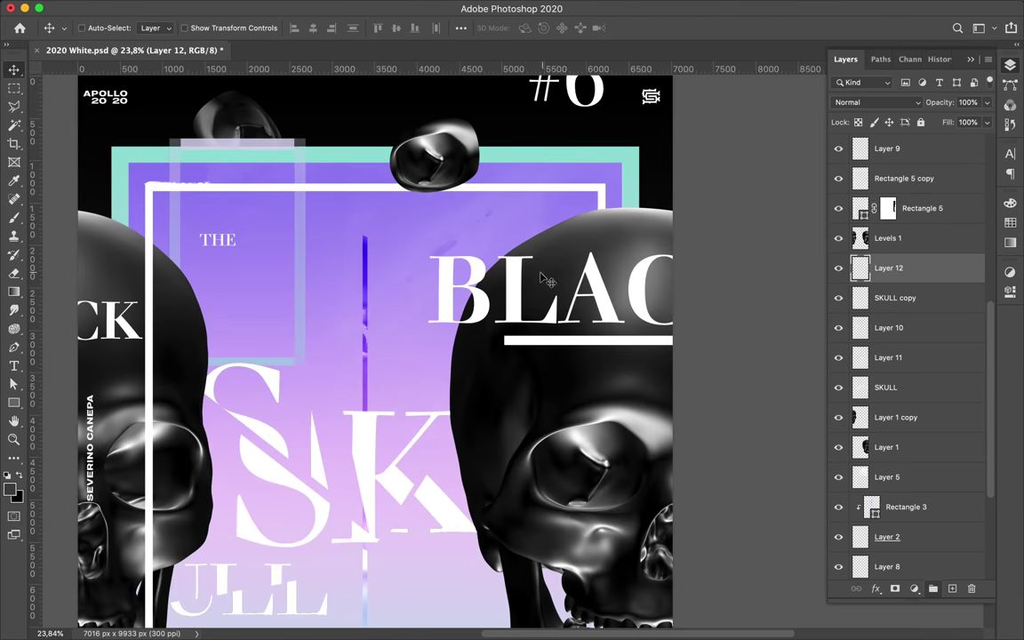
{"action": "left_click", "coordinate": [551, 269], "text": "super"}
{"action": "right_click", "coordinate": [859, 151]}
{"action": "left_click", "coordinate": [764, 427]}
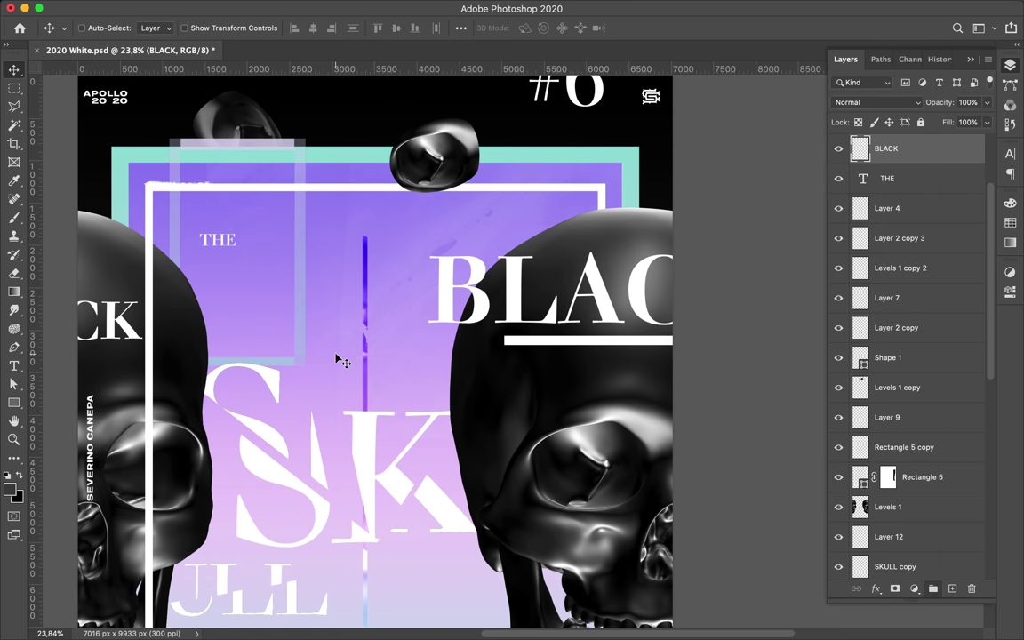
{"action": "left_click", "coordinate": [404, 333]}
{"action": "key", "text": "super+j"}
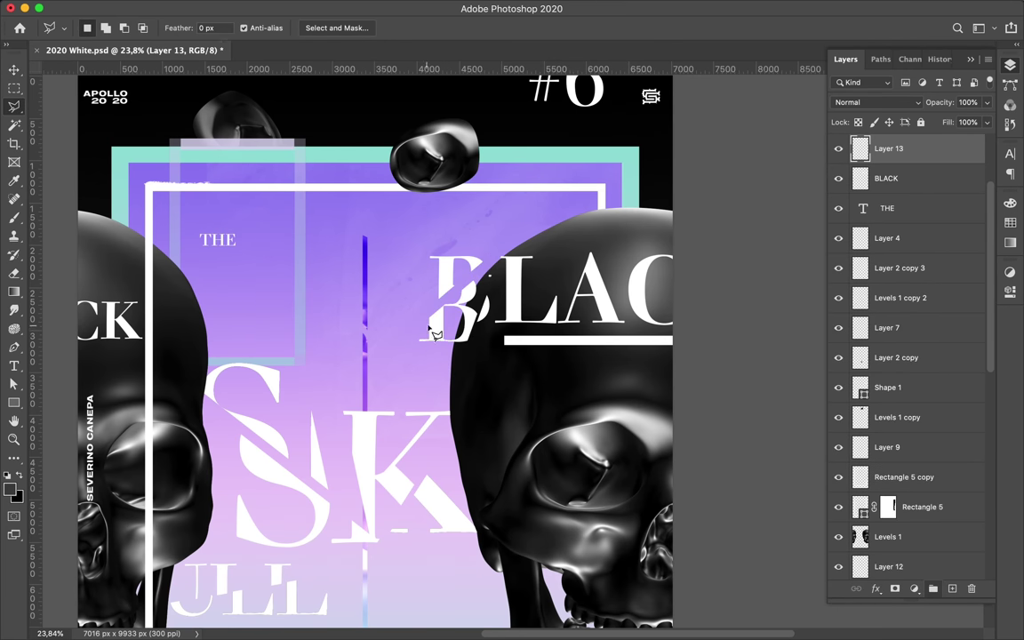
{"action": "key", "text": "v"}
{"action": "left_click_drag", "start_coordinate": [405, 332], "coordinate": [436, 327]}
Step: Copy another polygonal slice across the BLAC lettering onto a new layer
{"action": "key", "text": "l"}
{"action": "left_click", "coordinate": [495, 285]}
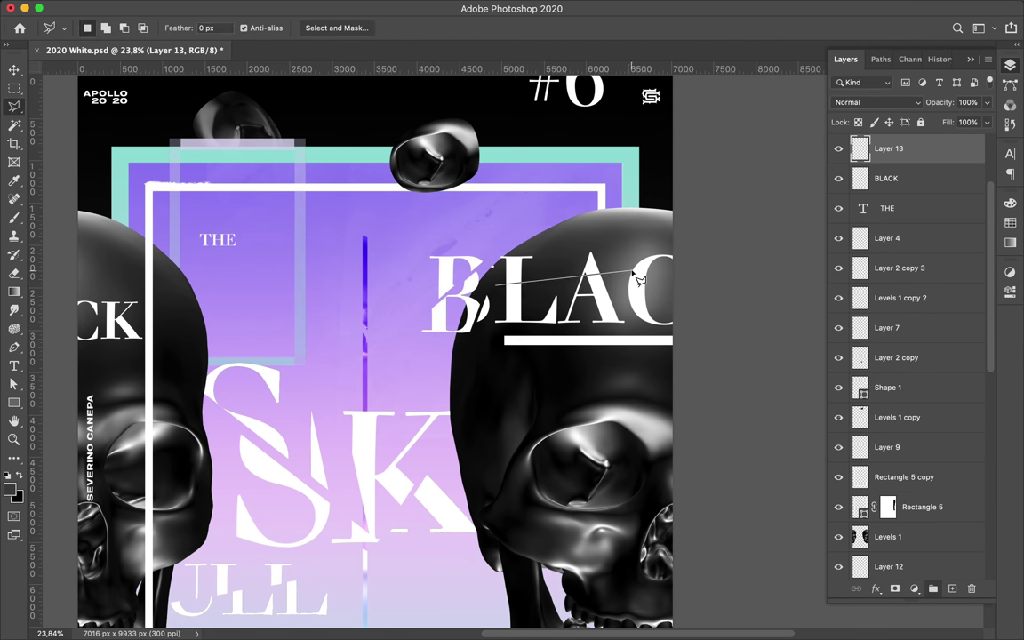
{"action": "key", "text": "super+j"}
{"action": "left_click", "coordinate": [635, 218]}
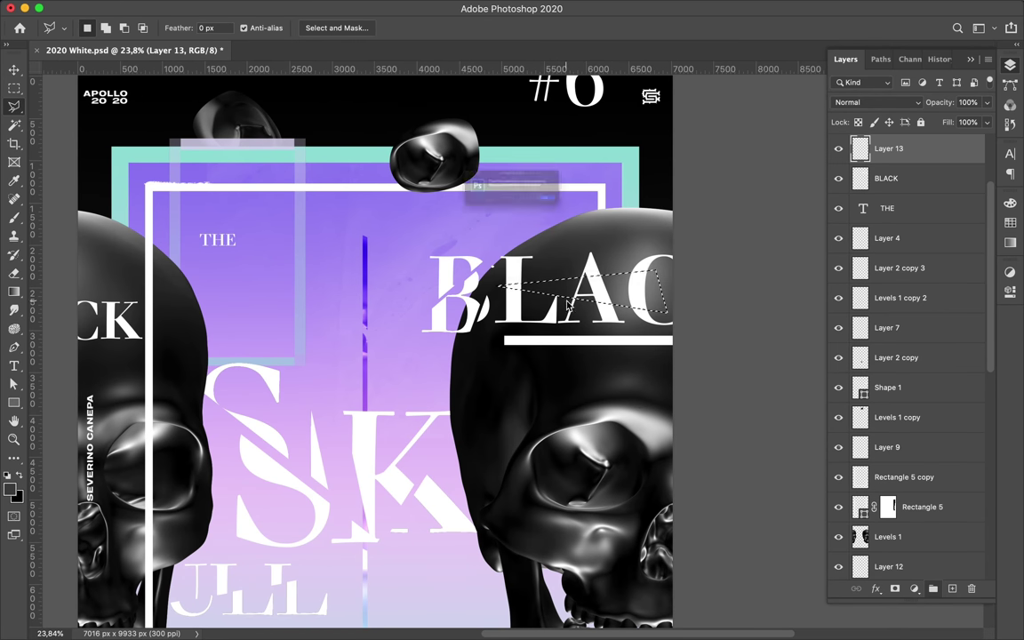
{"action": "left_click", "coordinate": [884, 178]}
{"action": "key", "text": "super+j"}
{"action": "key", "text": "v"}
Step: Duplicate the sliced BLACK layer and shift a copied slice beside the CK
{"action": "scroll", "coordinate": [573, 304], "scroll_direction": "down", "scroll_amount": 1}
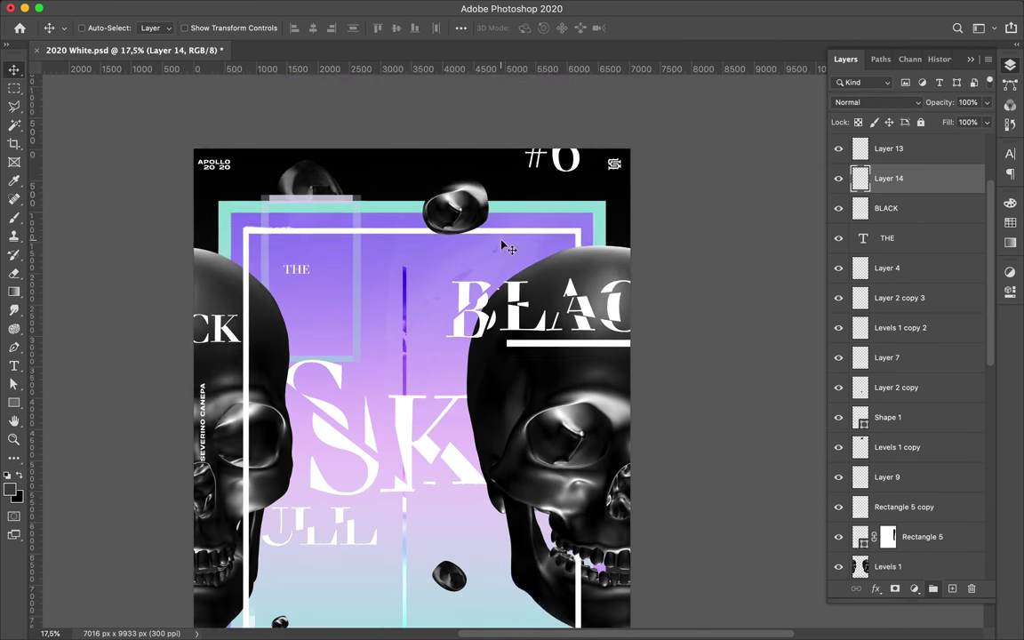
{"action": "scroll", "coordinate": [373, 338], "scroll_direction": "down", "scroll_amount": 5}
{"action": "right_click", "coordinate": [967, 153]}
{"action": "left_click", "coordinate": [839, 188]}
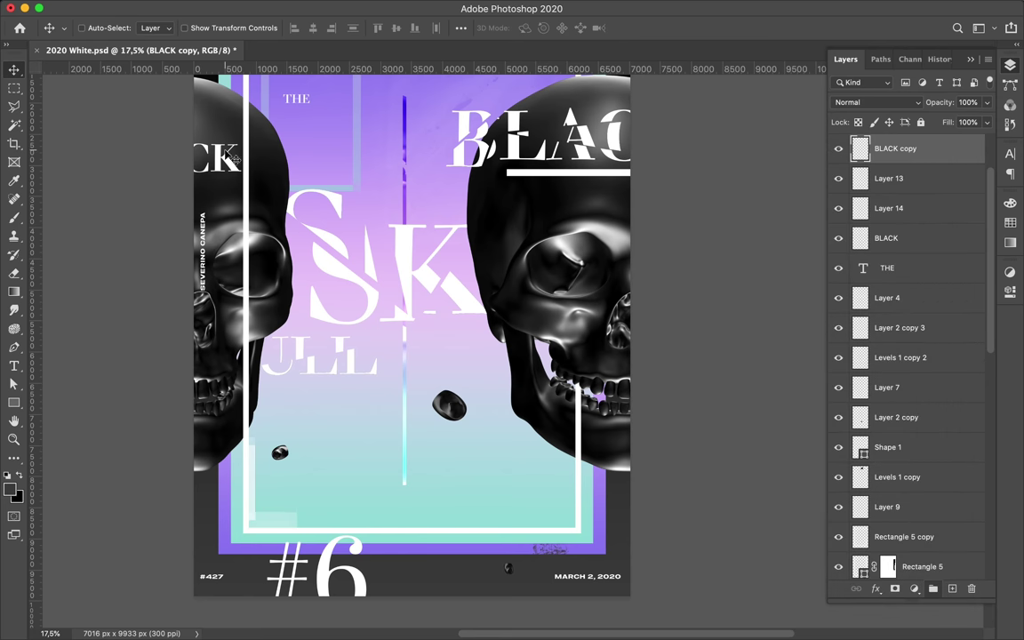
{"action": "key", "text": "l"}
{"action": "key", "text": "super+j"}
{"action": "key", "text": "v"}
{"action": "left_click_drag", "start_coordinate": [254, 157], "coordinate": [264, 172]}
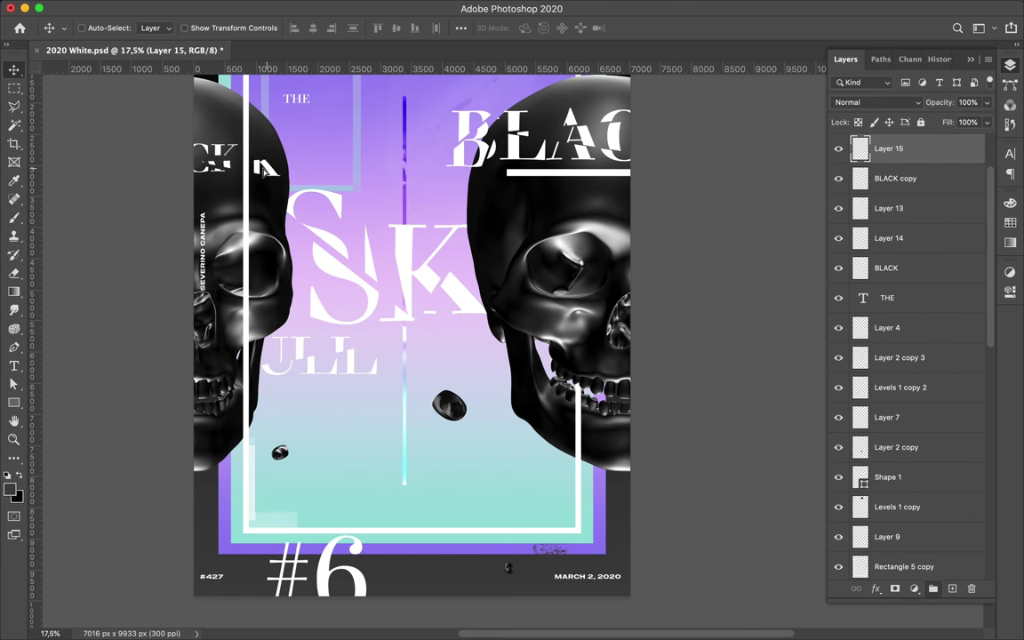
Step: Rasterize #6, offset a copied slice of it, and start Liquify on the gradient rectangle
{"action": "scroll", "coordinate": [400, 337], "scroll_direction": "down", "scroll_amount": 3}
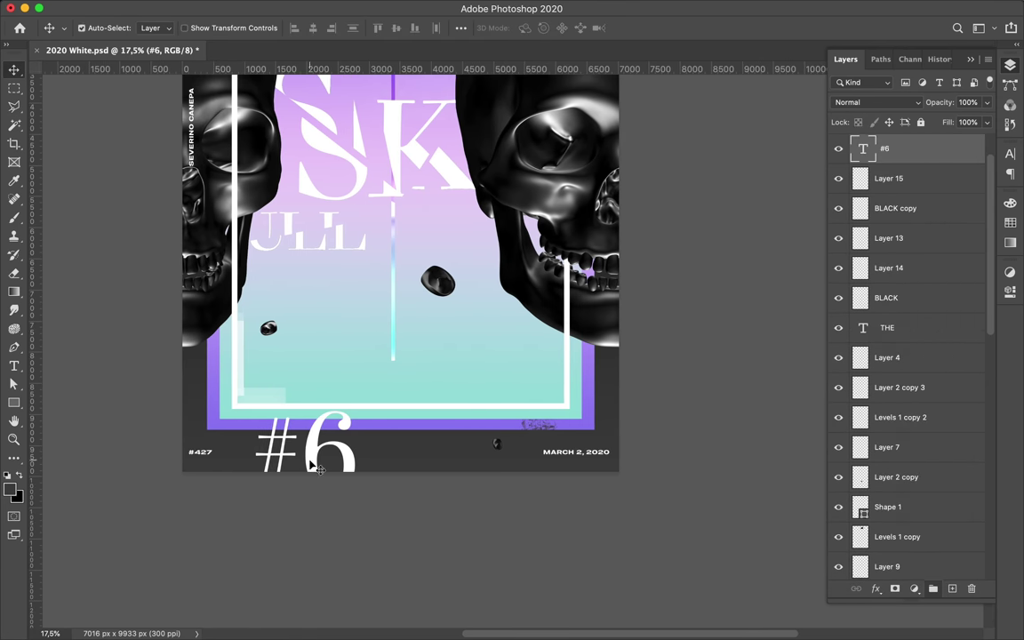
{"action": "right_click", "coordinate": [915, 150]}
{"action": "left_click", "coordinate": [829, 366]}
{"action": "key", "text": "l"}
{"action": "left_click", "coordinate": [247, 451]}
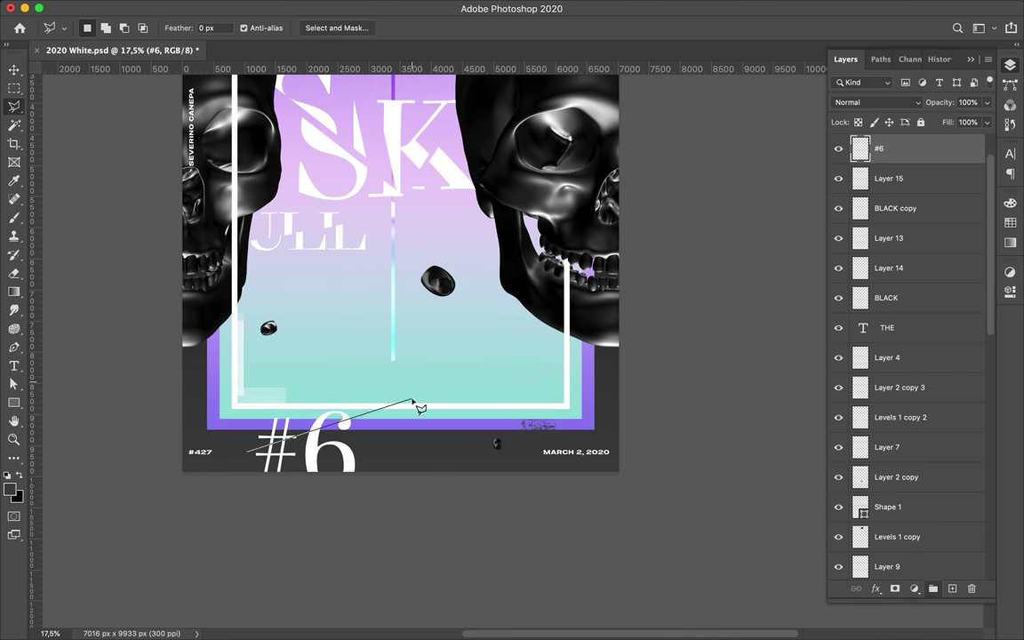
{"action": "key", "text": "super+j"}
{"action": "left_click_drag", "start_coordinate": [253, 458], "coordinate": [257, 464]}
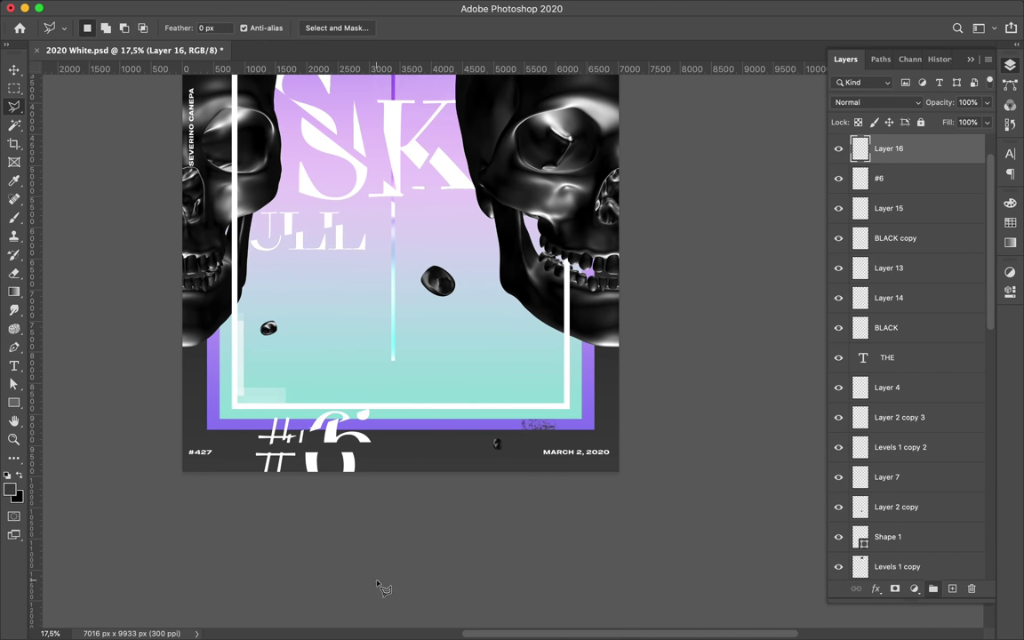
{"action": "key", "text": "v"}
{"action": "left_click_drag", "start_coordinate": [309, 400], "coordinate": [311, 405]}
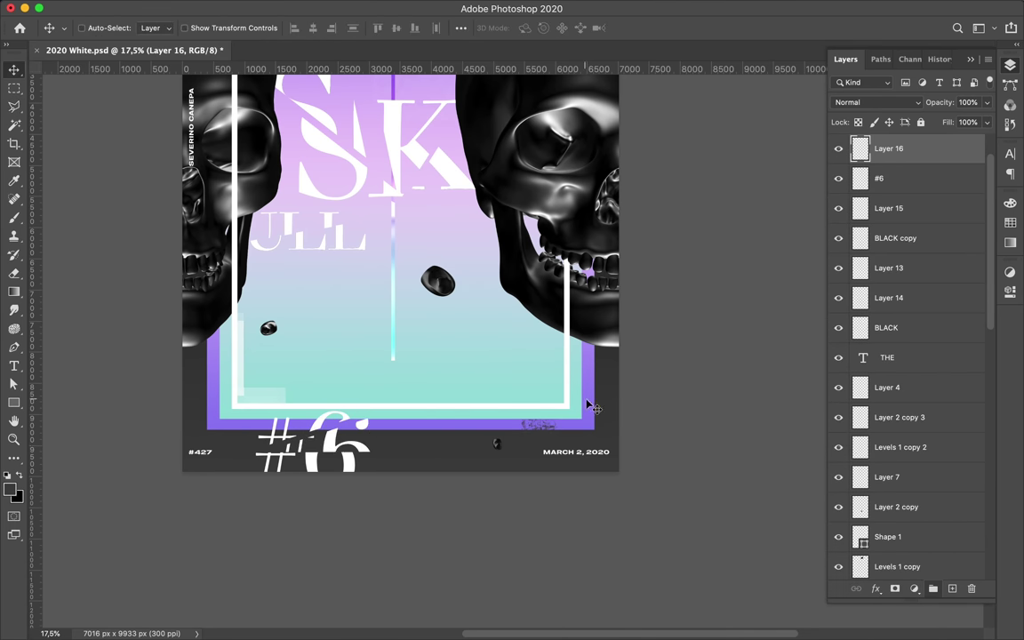
{"action": "left_click", "coordinate": [429, 7]}
{"action": "left_click", "coordinate": [416, 123]}
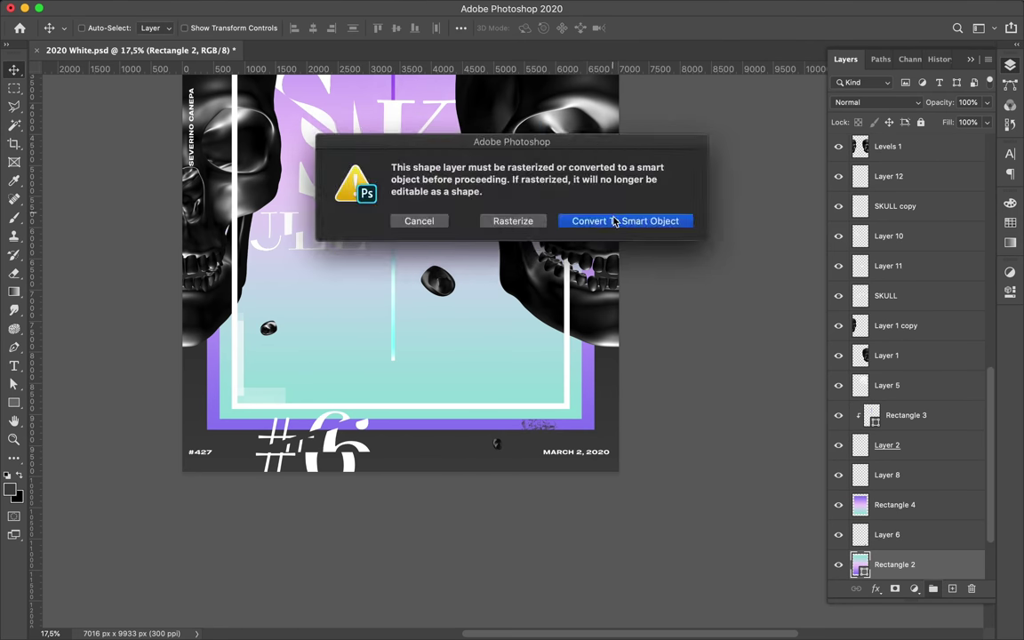
Step: Warp Rectangle 2's bottom edge into melted waves with Liquify, keeping it a smart object
{"action": "left_click", "coordinate": [612, 219]}
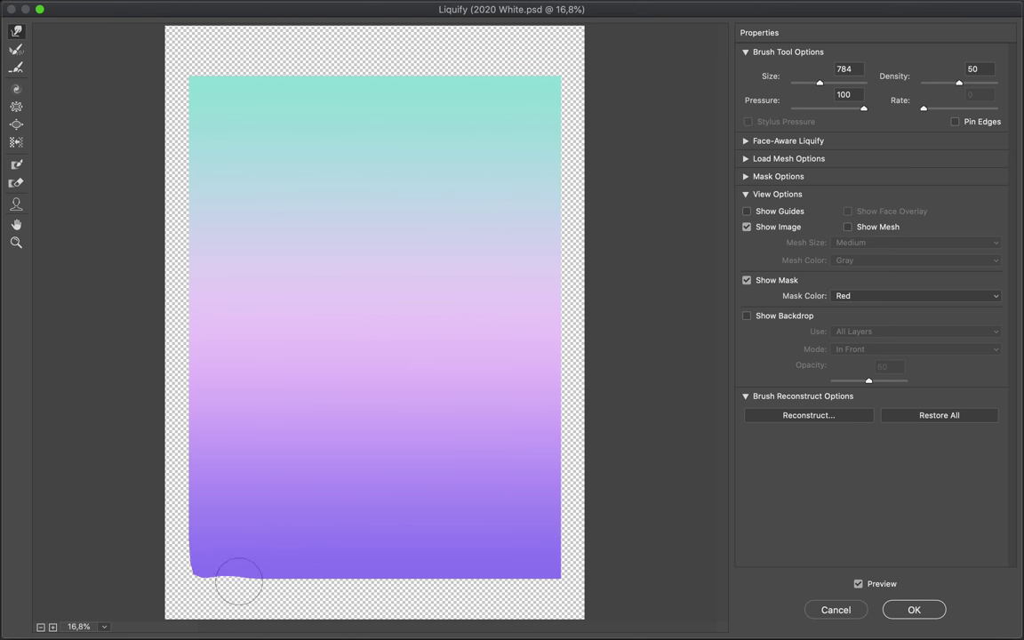
{"action": "scroll", "coordinate": [200, 576], "scroll_direction": "up", "scroll_amount": 2}
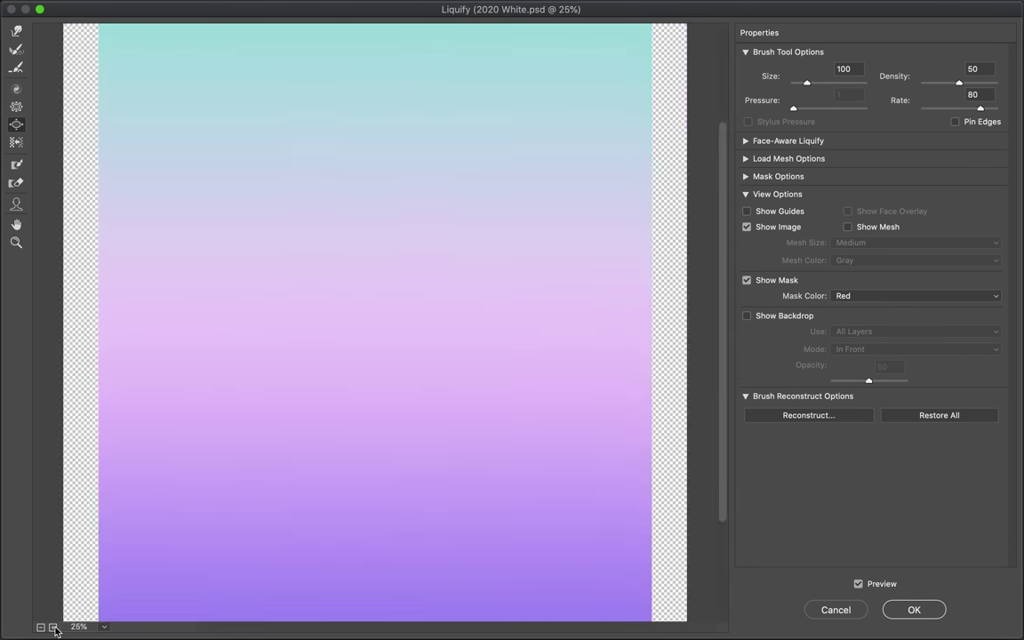
{"action": "scroll", "coordinate": [199, 575], "scroll_direction": "up", "scroll_amount": 3}
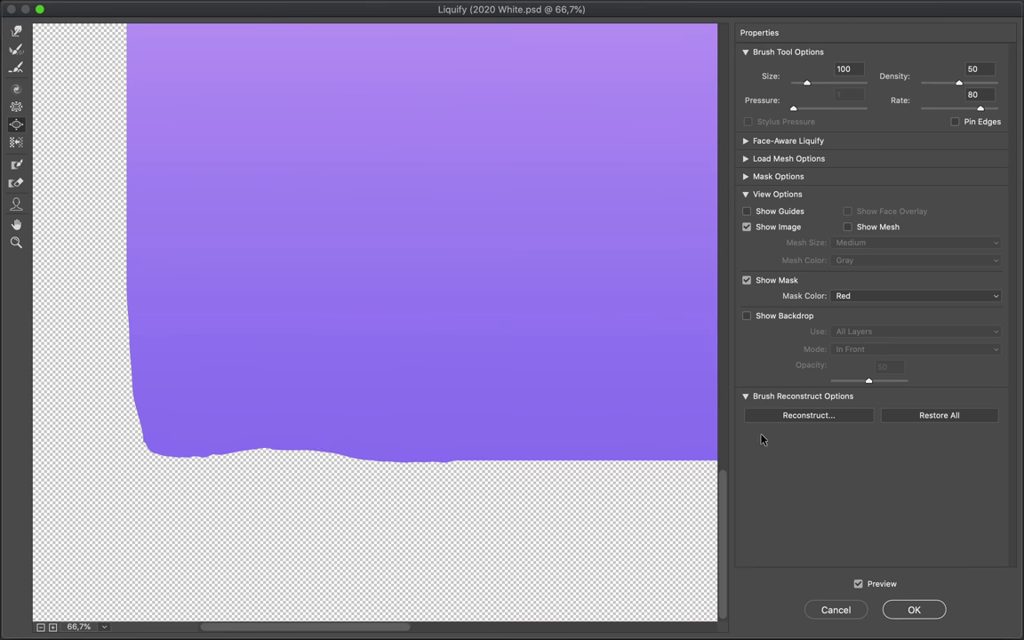
{"action": "key", "text": "Return"}
{"action": "scroll", "coordinate": [506, 454], "scroll_direction": "down", "scroll_amount": 3}
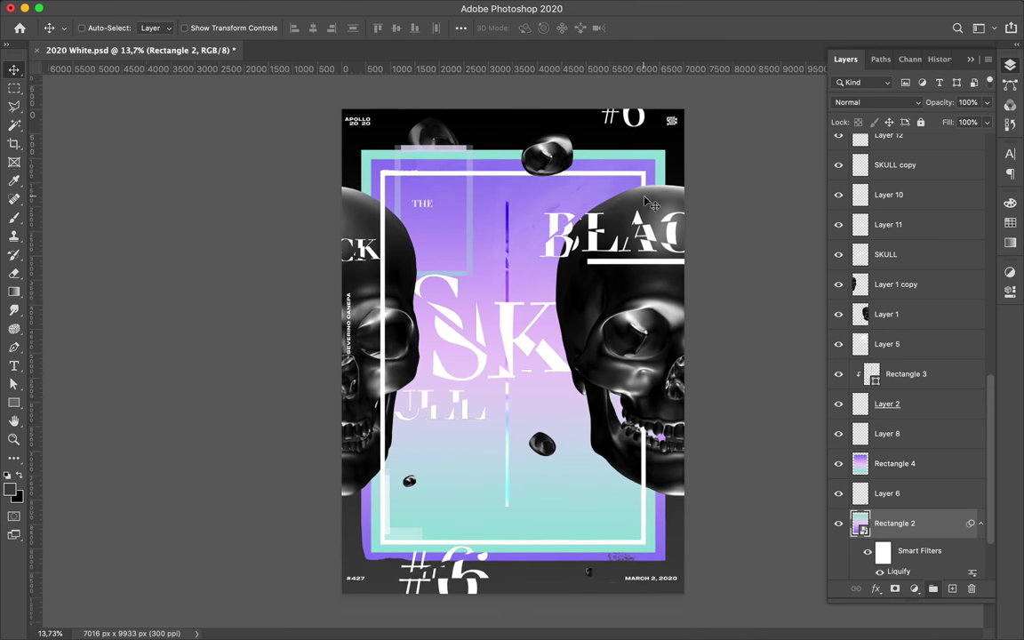
{"action": "left_click", "coordinate": [544, 459]}
Step: Smudge purple into the teal band at the top right of Rectangle 4
{"action": "left_click", "coordinate": [13, 309]}
{"action": "scroll", "coordinate": [640, 205], "scroll_direction": "up", "scroll_amount": 5}
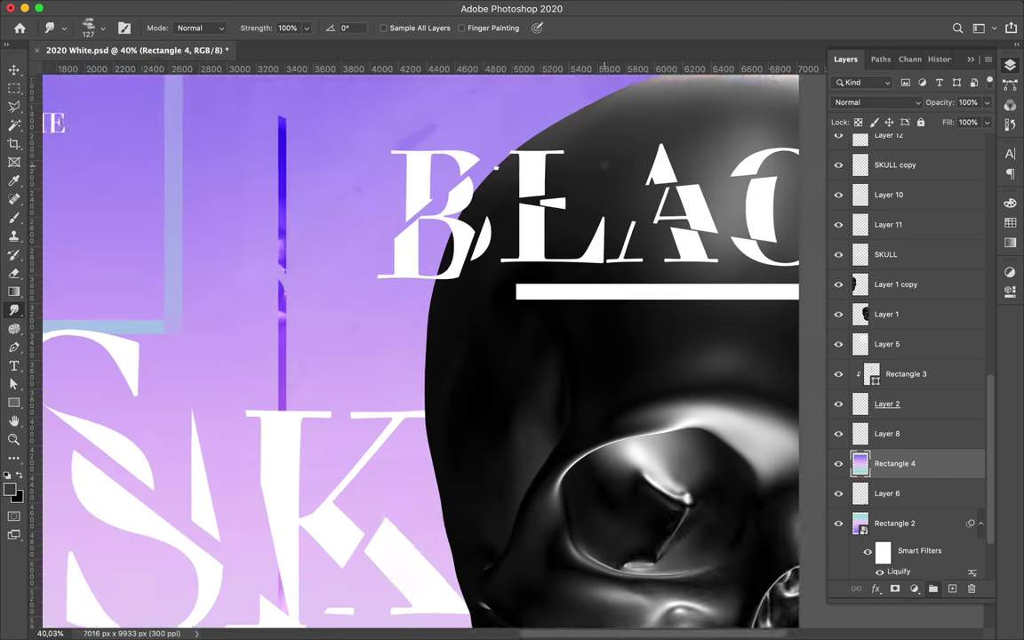
{"action": "scroll", "coordinate": [639, 205], "scroll_direction": "up", "scroll_amount": 3}
{"action": "left_click_drag", "start_coordinate": [582, 131], "coordinate": [608, 147]}
{"action": "left_click", "coordinate": [93, 30]}
{"action": "scroll", "coordinate": [89, 222], "scroll_direction": "up", "scroll_amount": 5}
{"action": "key", "text": "Escape"}
Step: Extend the smudge streak left along Rectangle 4's teal top edge
{"action": "right_click", "coordinate": [17, 313]}
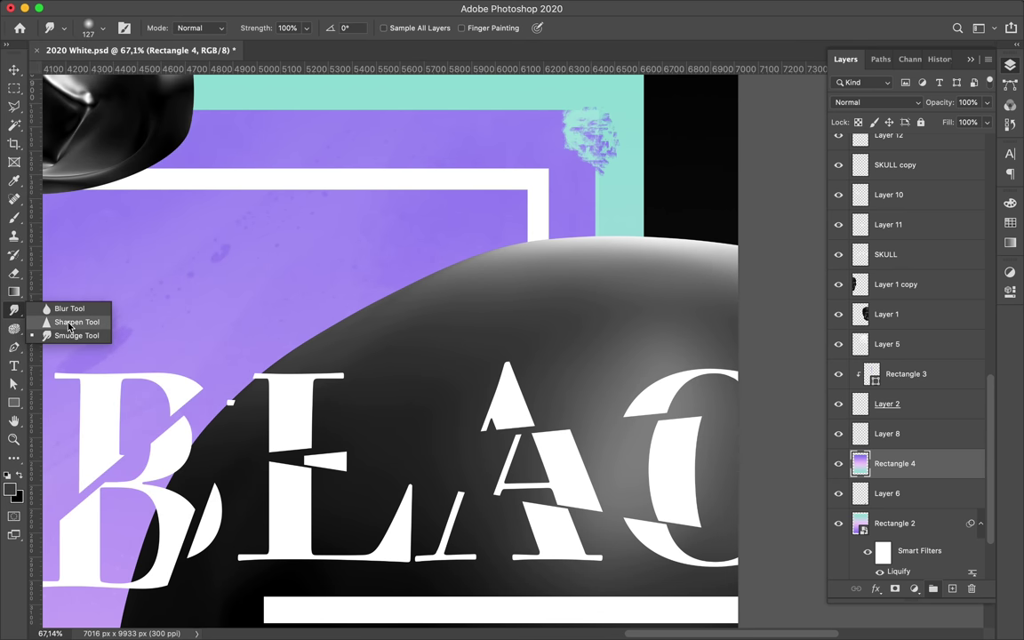
{"action": "left_click", "coordinate": [68, 326]}
{"action": "right_click", "coordinate": [14, 329]}
{"action": "left_click", "coordinate": [76, 352]}
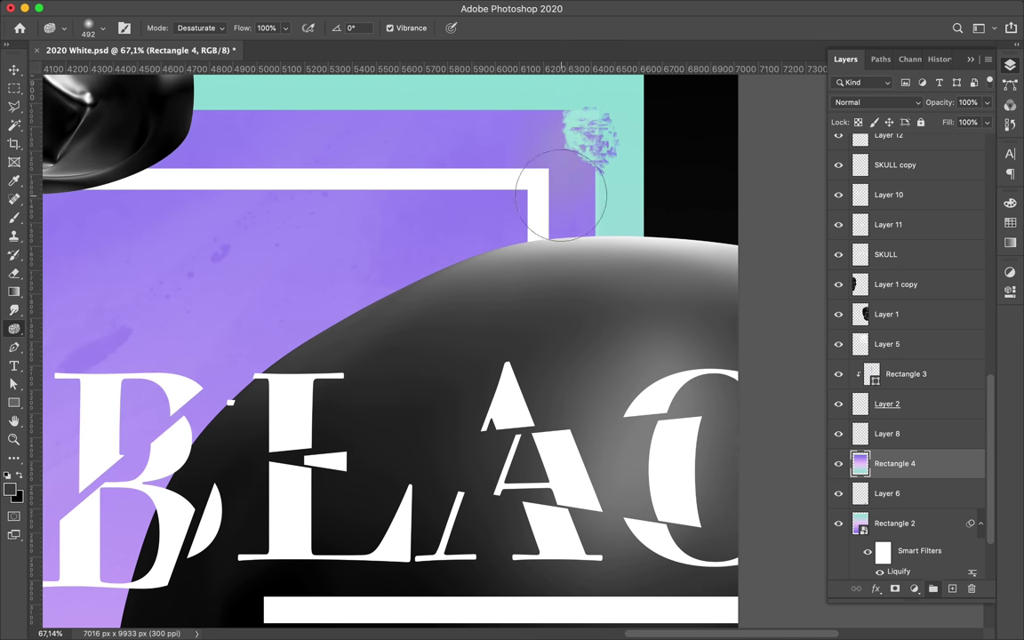
{"action": "key", "text": "v"}
{"action": "key", "text": "b"}
{"action": "left_click", "coordinate": [14, 313]}
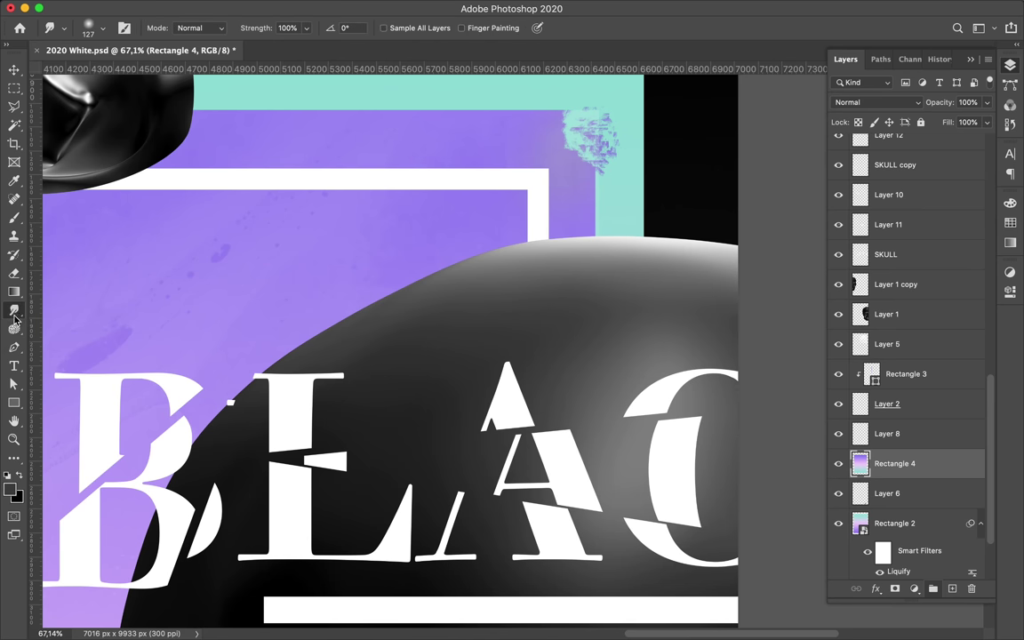
{"action": "left_click_drag", "start_coordinate": [472, 113], "coordinate": [302, 111]}
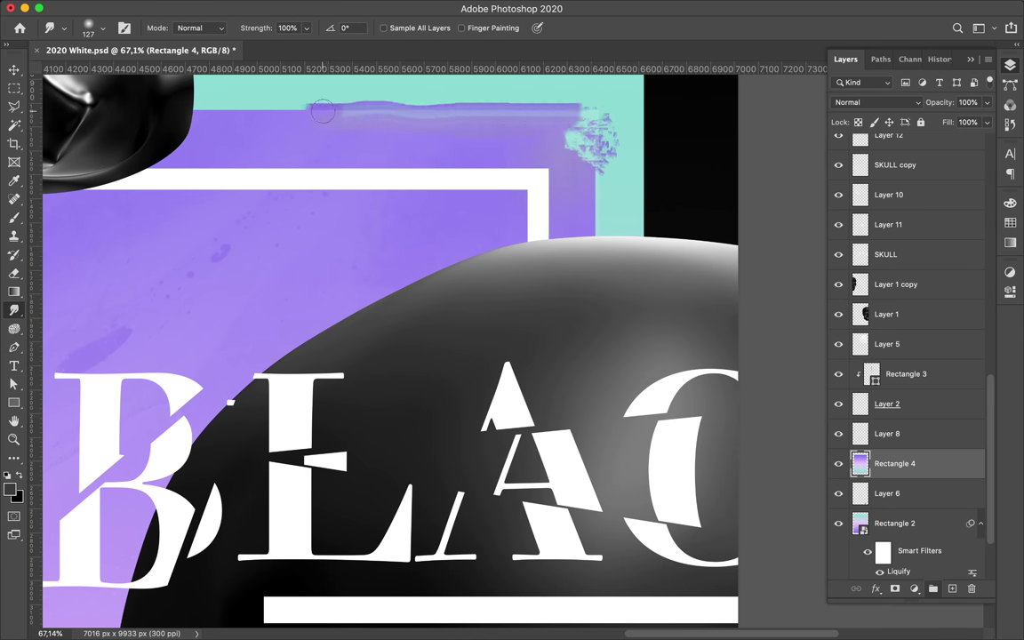
{"action": "scroll", "coordinate": [406, 203], "scroll_direction": "down", "scroll_amount": 3}
{"action": "scroll", "coordinate": [289, 203], "scroll_direction": "left", "scroll_amount": 5}
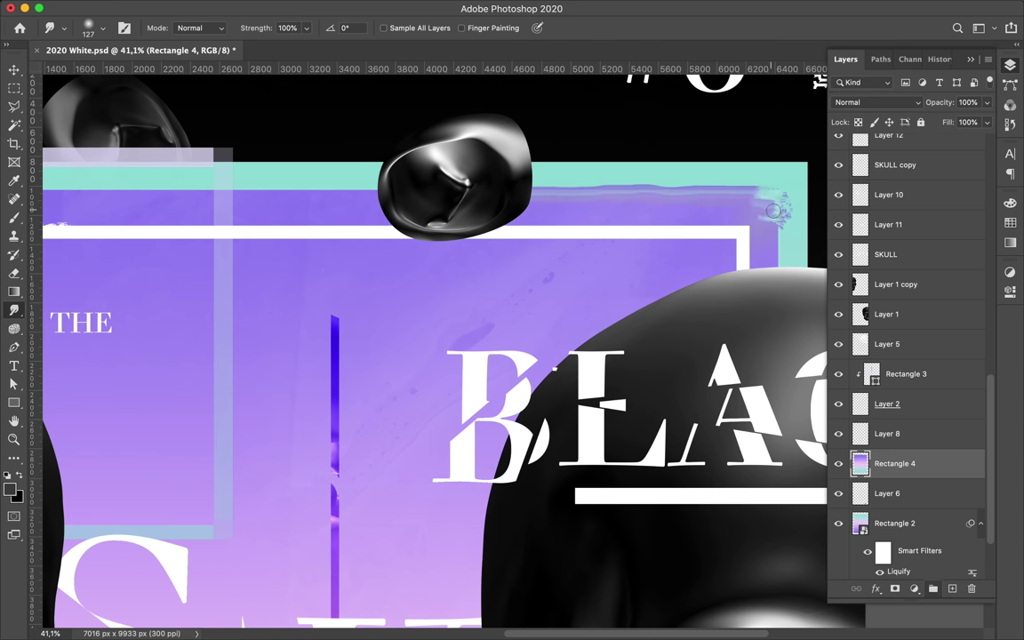
{"action": "scroll", "coordinate": [797, 279], "scroll_direction": "down", "scroll_amount": 2}
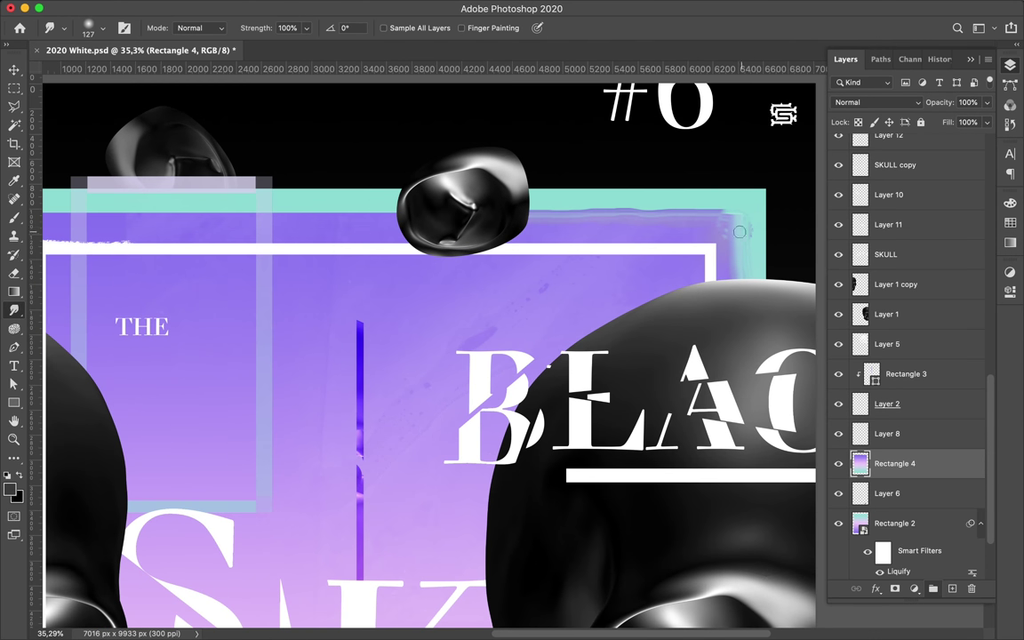
Step: Add Layer 17 below Rectangle 5 and smudge a purple drip down onto the right skull
{"action": "key", "text": "m"}
{"action": "key", "text": "ctrl+shift+alt+n"}
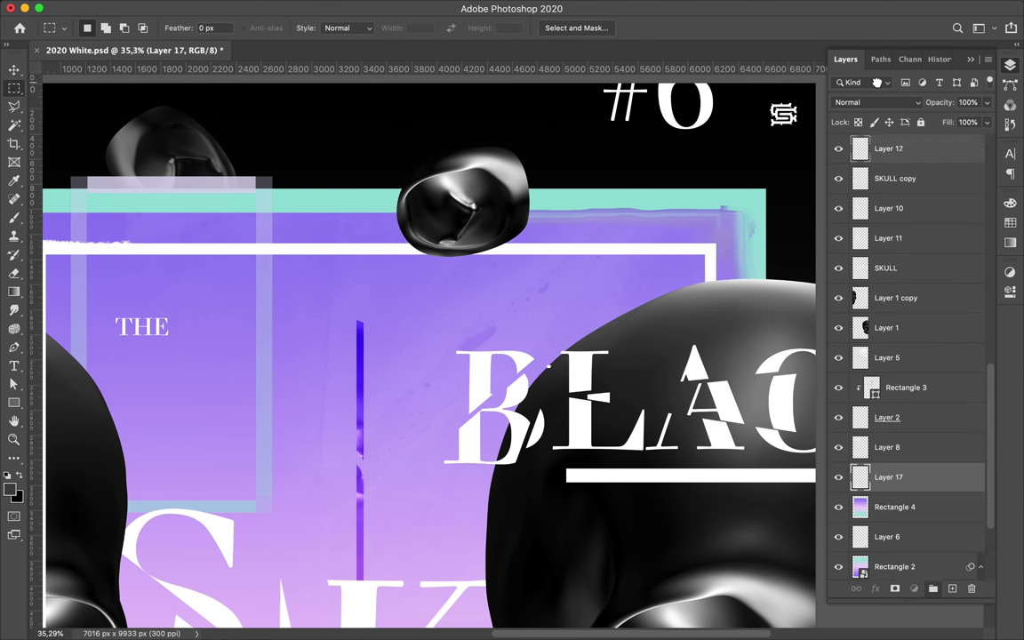
{"action": "left_click_drag", "start_coordinate": [877, 81], "coordinate": [880, 200]}
{"action": "key", "text": "r"}
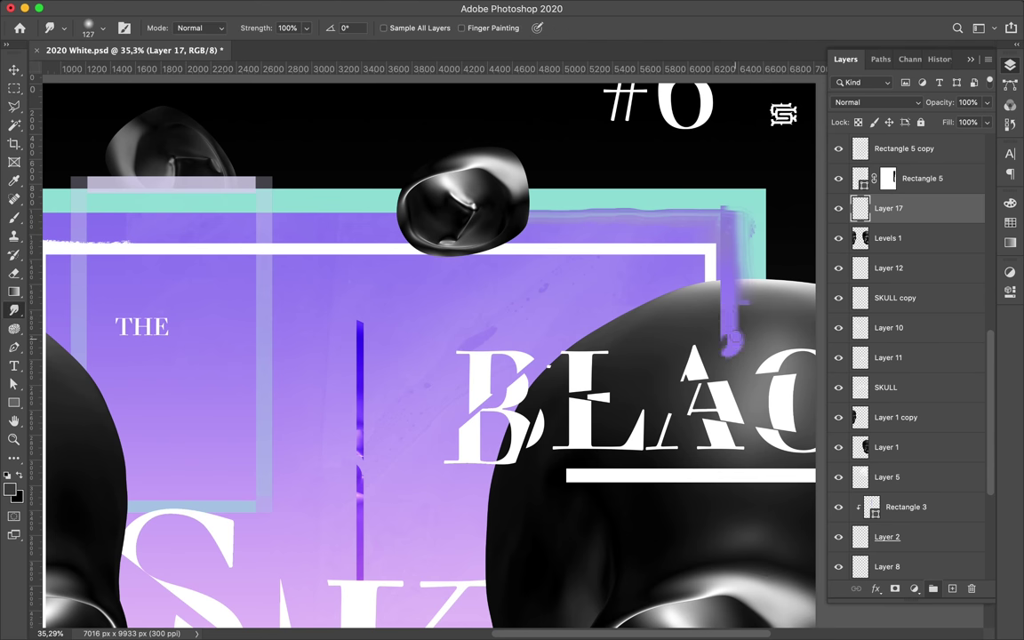
{"action": "left_click_drag", "start_coordinate": [738, 351], "coordinate": [732, 266]}
{"action": "left_click_drag", "start_coordinate": [728, 202], "coordinate": [734, 213]}
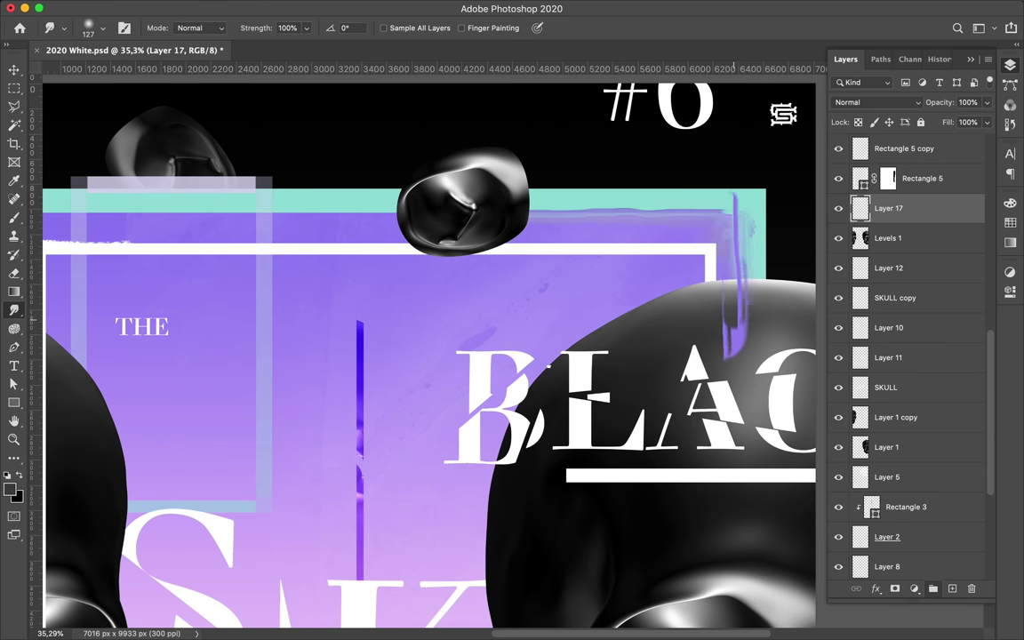
{"action": "left_click_drag", "start_coordinate": [722, 280], "coordinate": [751, 568]}
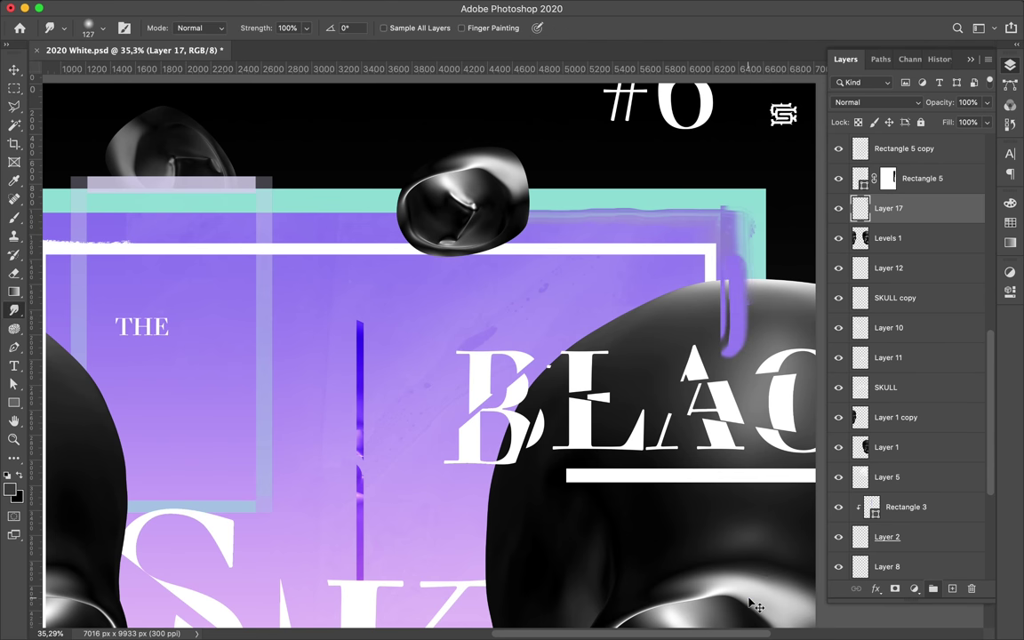
{"action": "key", "text": "ctrl+shift+bracketleft"}
{"action": "key", "text": "v"}
{"action": "key", "text": "ctrl+z"}
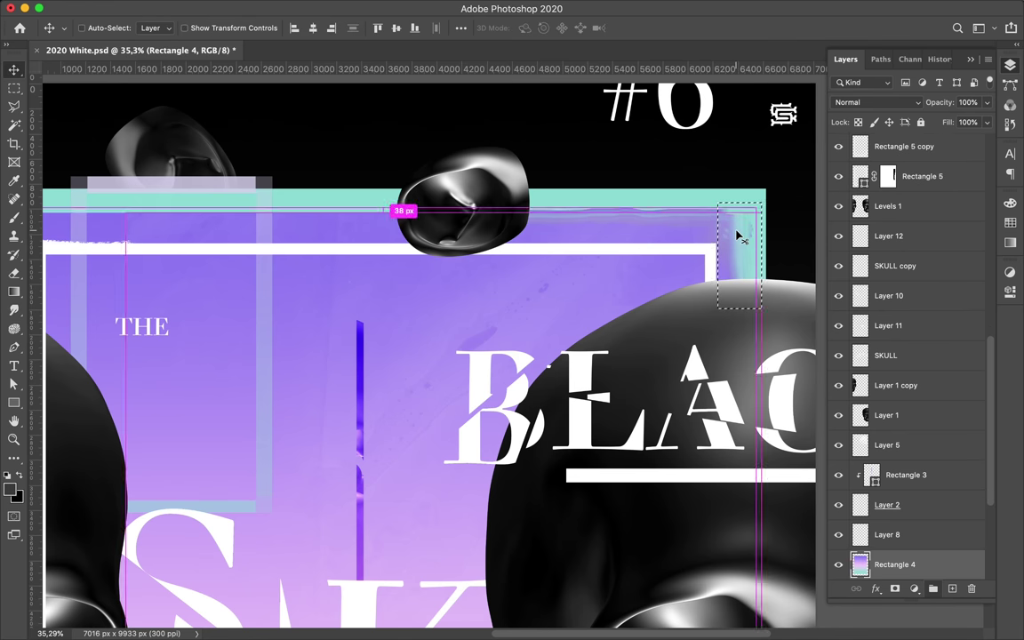
{"action": "scroll", "coordinate": [853, 356], "scroll_direction": "down", "scroll_amount": 5}
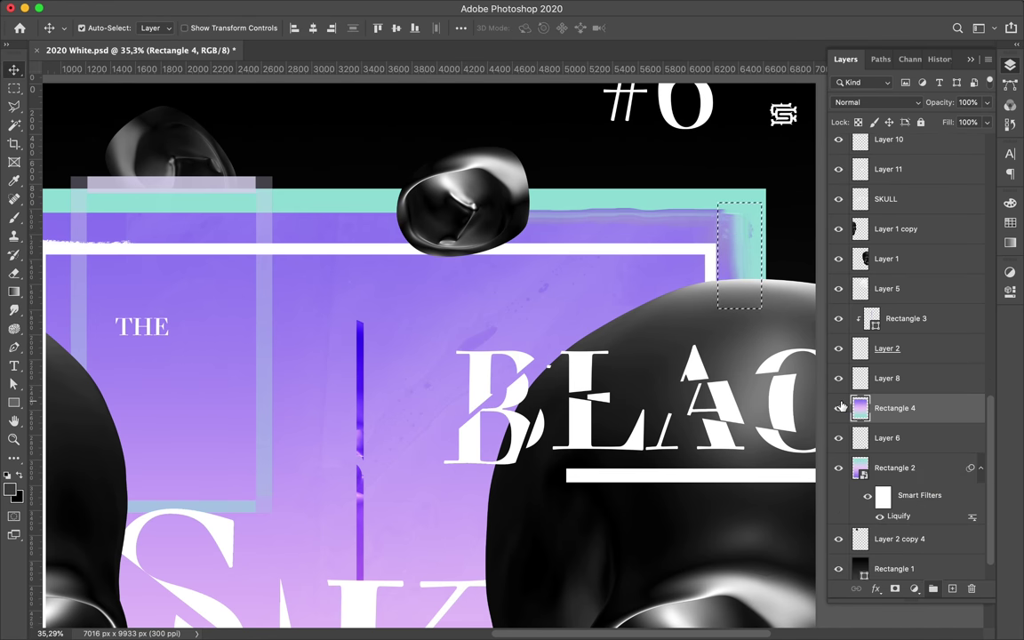
{"action": "key", "text": "ctrl+z"}
{"action": "key", "text": "ctrl+z"}
Step: Rasterize the liquified Rectangle 2 and smear its teal band along the top-left edge
{"action": "key", "text": "e"}
{"action": "left_click", "coordinate": [13, 310]}
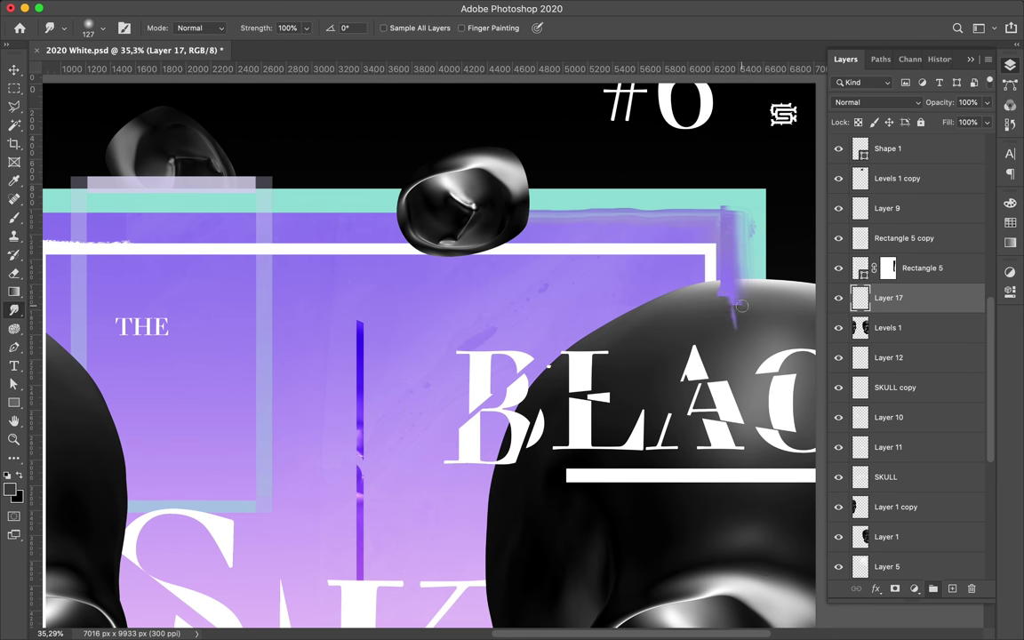
{"action": "scroll", "coordinate": [742, 305], "scroll_direction": "left", "scroll_amount": 5}
{"action": "left_click", "coordinate": [229, 172], "text": "ctrl"}
{"action": "left_click", "coordinate": [277, 163]}
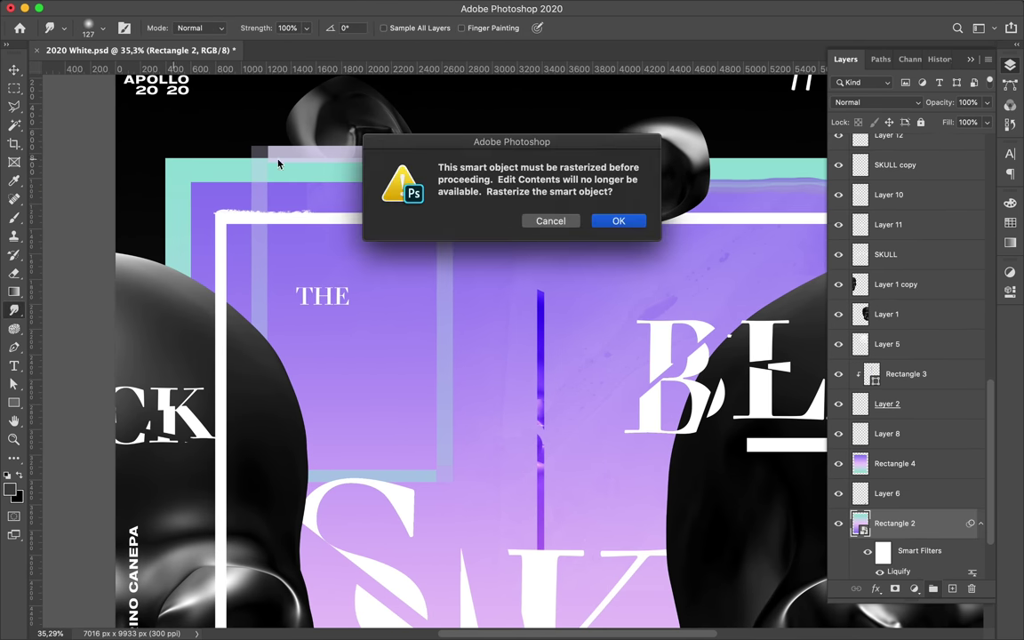
{"action": "key", "text": "Return"}
{"action": "left_click_drag", "start_coordinate": [271, 164], "coordinate": [163, 161]}
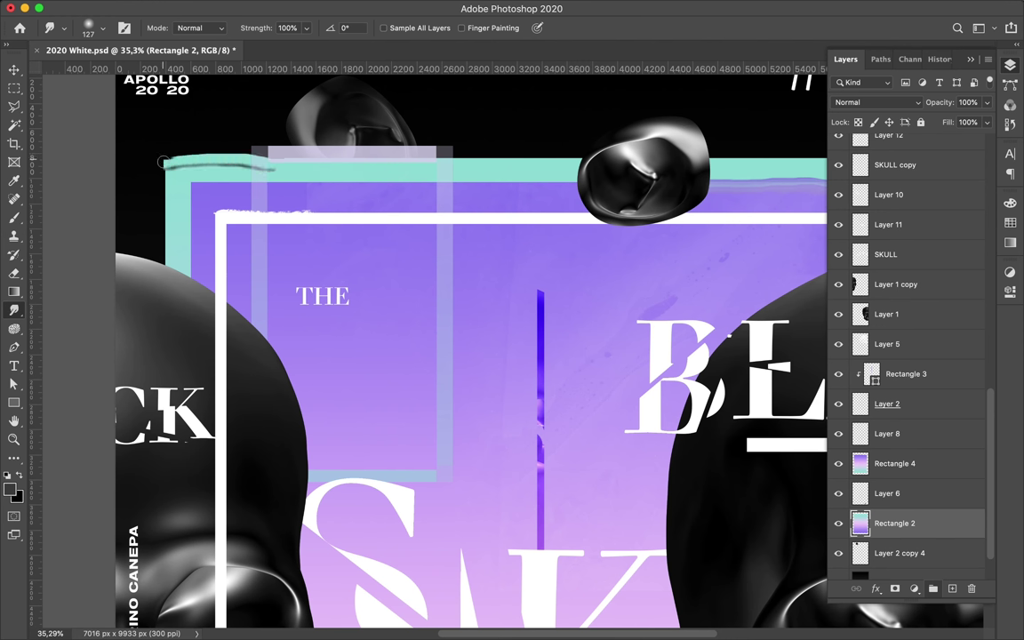
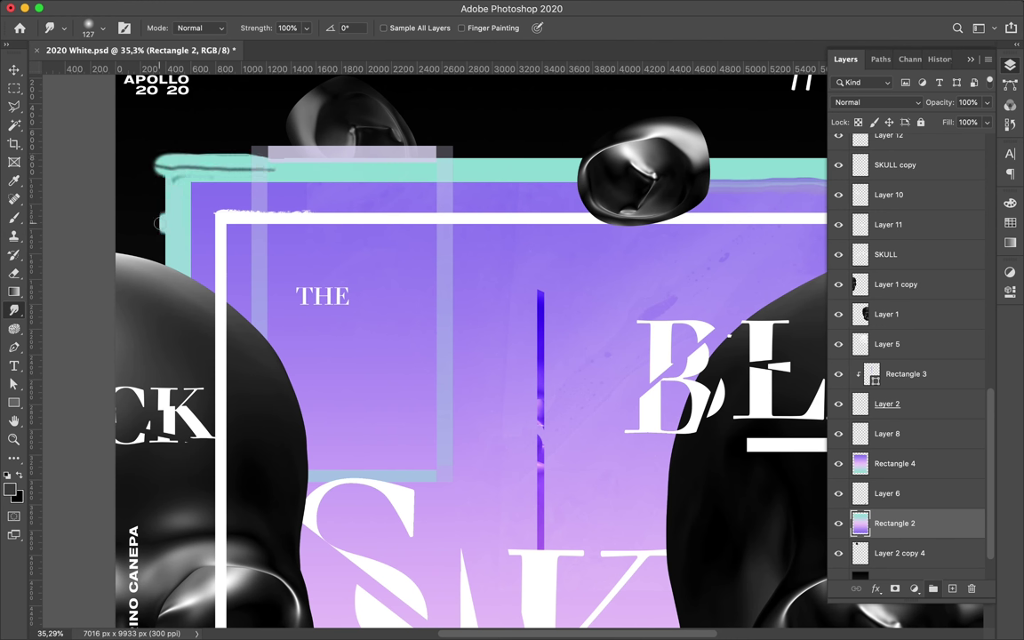
Step: Smudge the frame's top-left teal band, undo it, then try the Sharpen tool
{"action": "left_click_drag", "start_coordinate": [159, 202], "coordinate": [168, 157]}
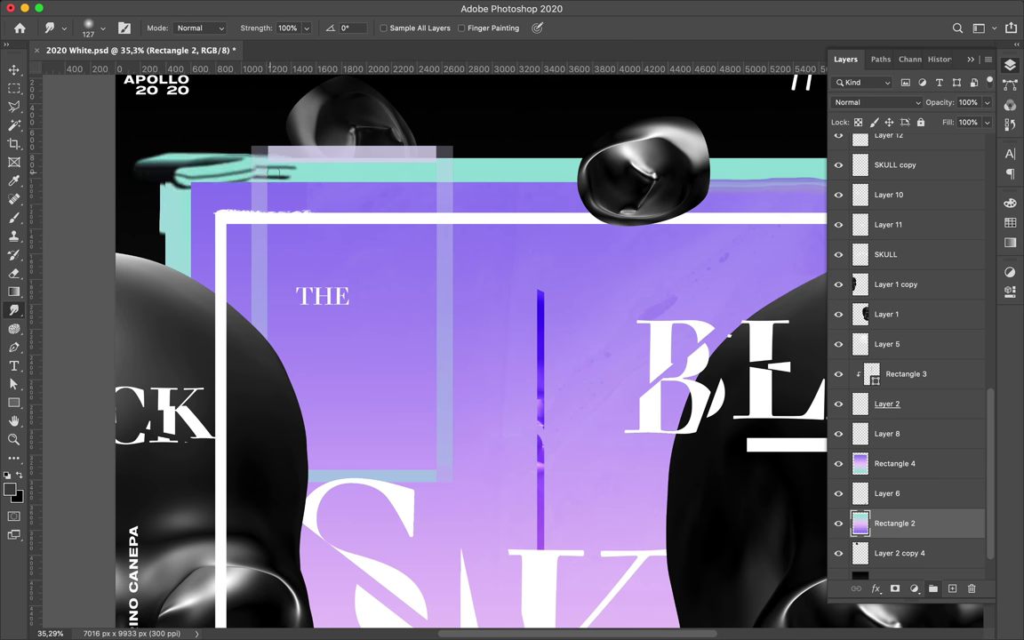
{"action": "left_click_drag", "start_coordinate": [271, 164], "coordinate": [176, 184]}
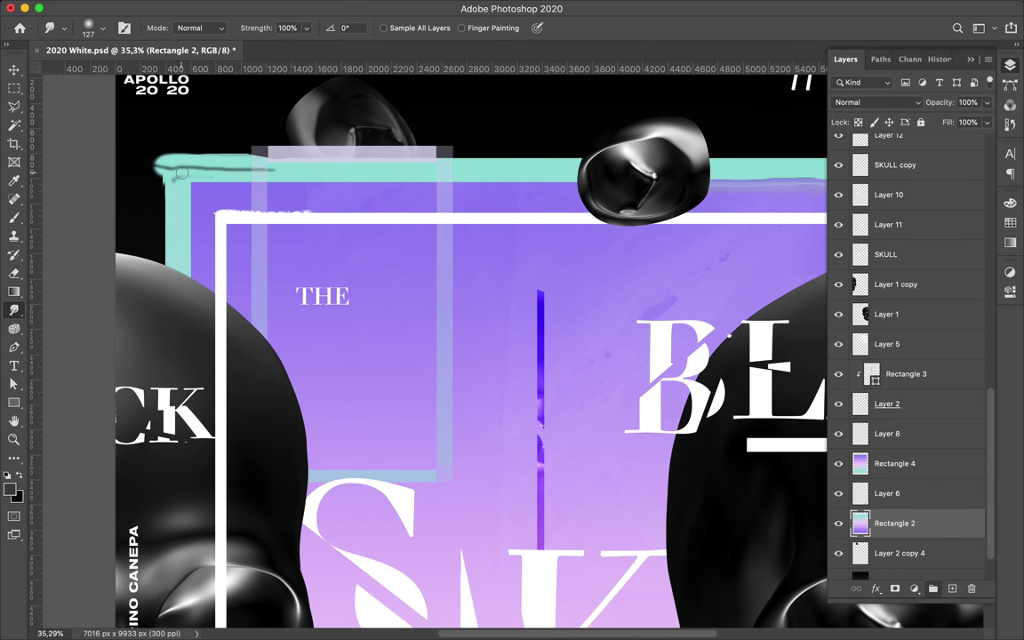
{"action": "key", "text": "ctrl+z"}
{"action": "right_click", "coordinate": [12, 307]}
{"action": "left_click", "coordinate": [53, 292]}
{"action": "right_click", "coordinate": [344, 199]}
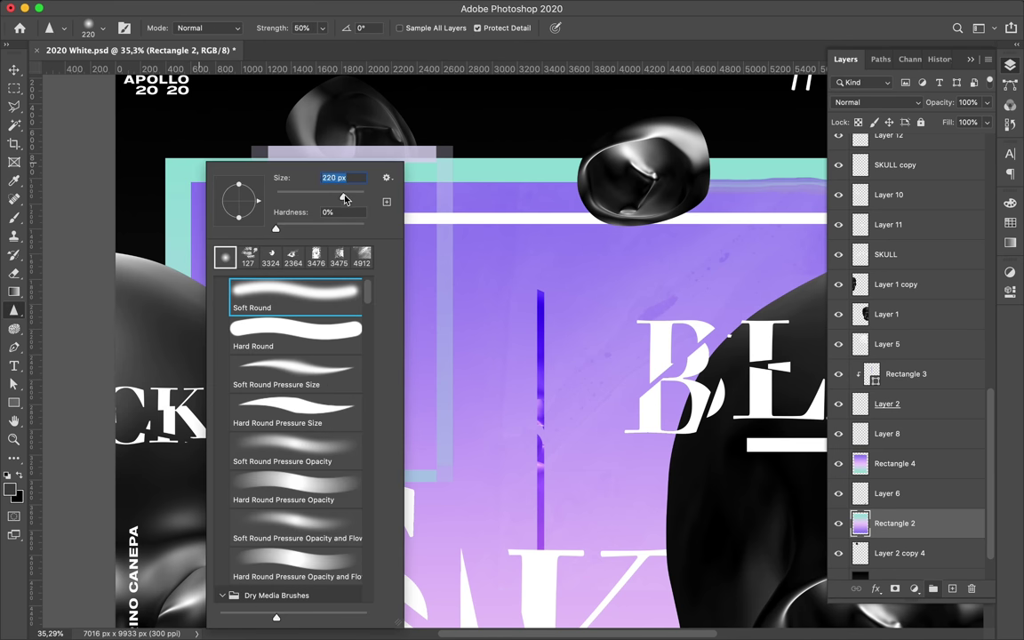
{"action": "left_click", "coordinate": [196, 161]}
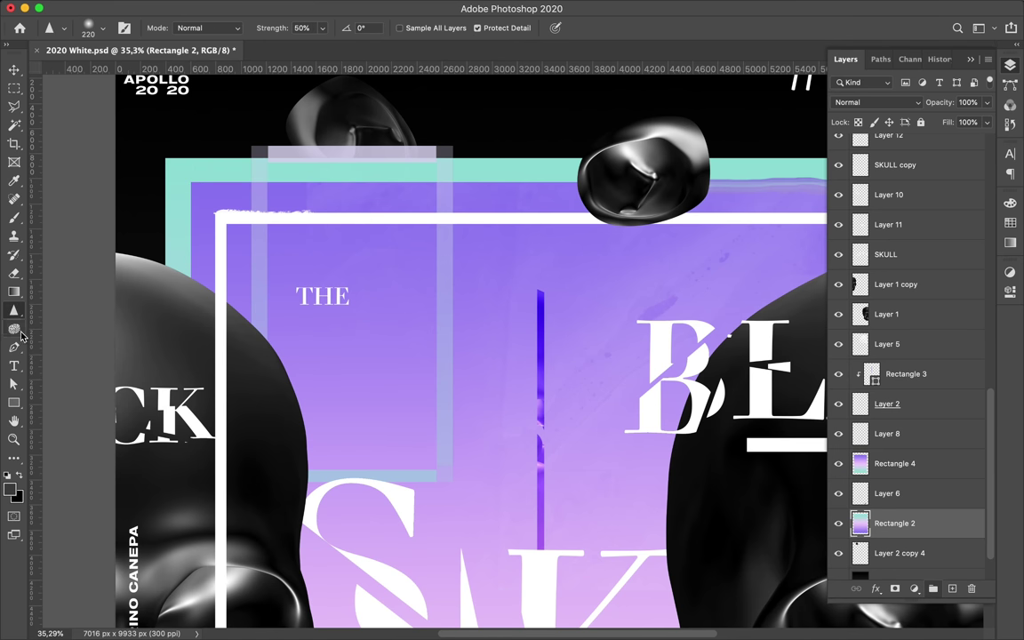
Step: Cycle through the Sponge tool and settle back on Smudge with Normal blend mode
{"action": "right_click", "coordinate": [21, 334]}
{"action": "left_click", "coordinate": [63, 331]}
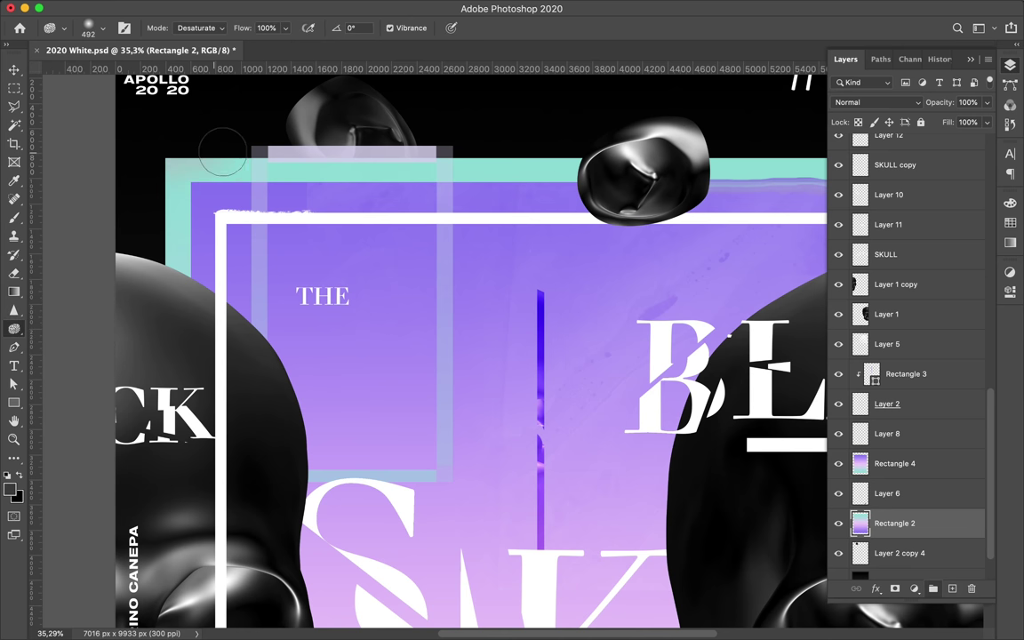
{"action": "right_click", "coordinate": [15, 330]}
{"action": "left_click", "coordinate": [15, 314]}
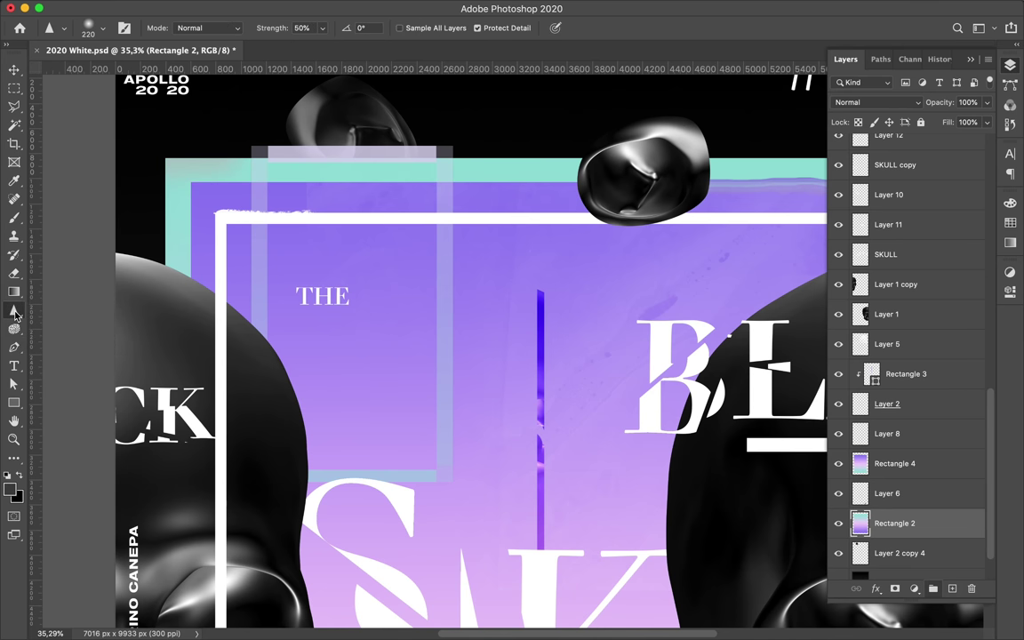
{"action": "left_click", "coordinate": [62, 333]}
{"action": "left_click", "coordinate": [191, 27]}
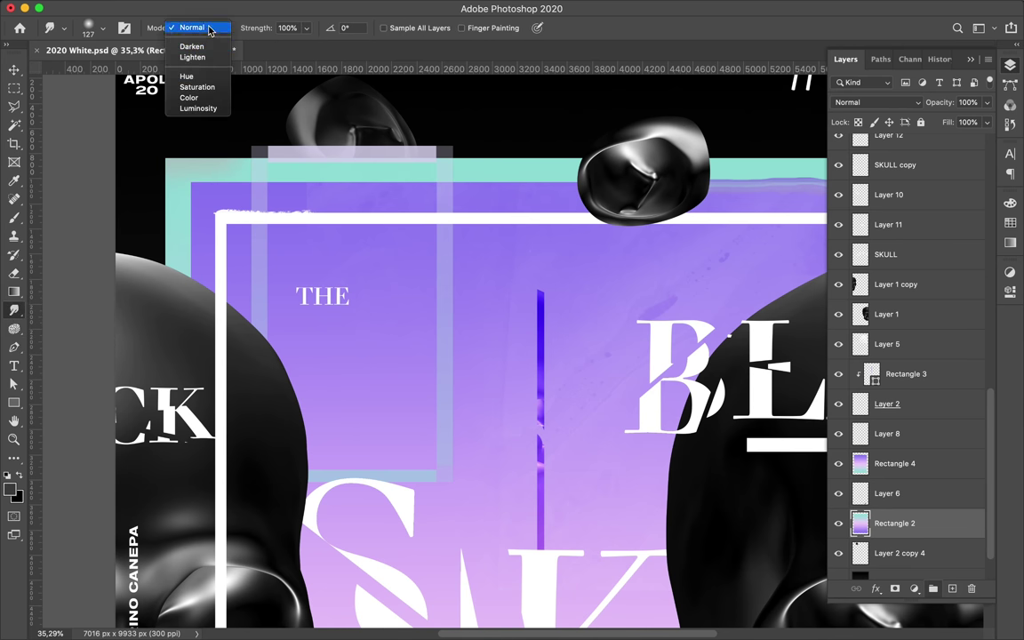
{"action": "left_click", "coordinate": [209, 35]}
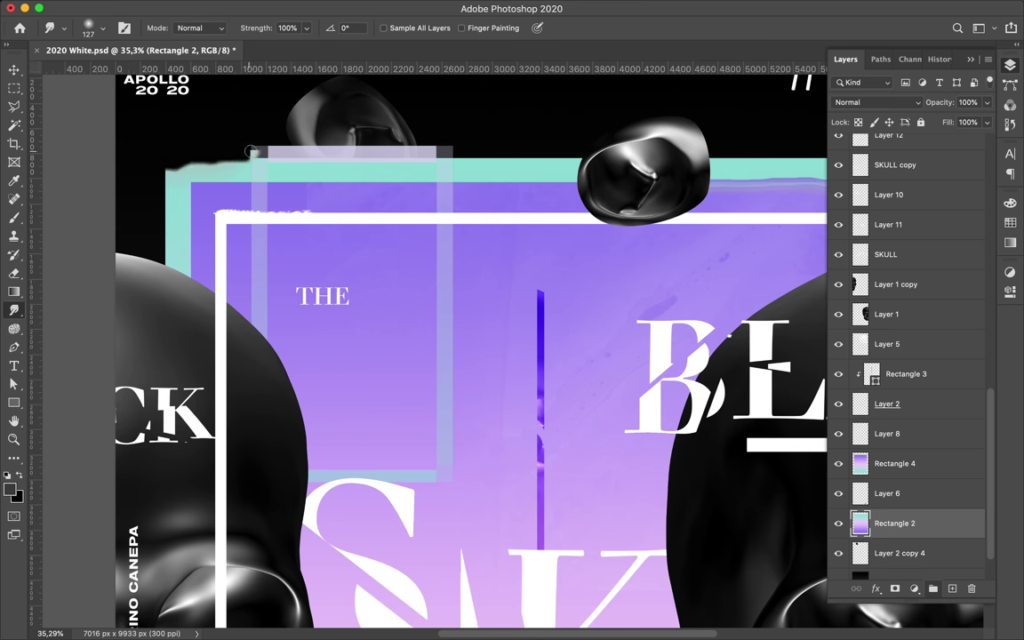
Step: Smear vertical, wavy and looping streaks through the Rectangle 4 gradient
{"action": "scroll", "coordinate": [204, 153], "scroll_direction": "down", "scroll_amount": 3}
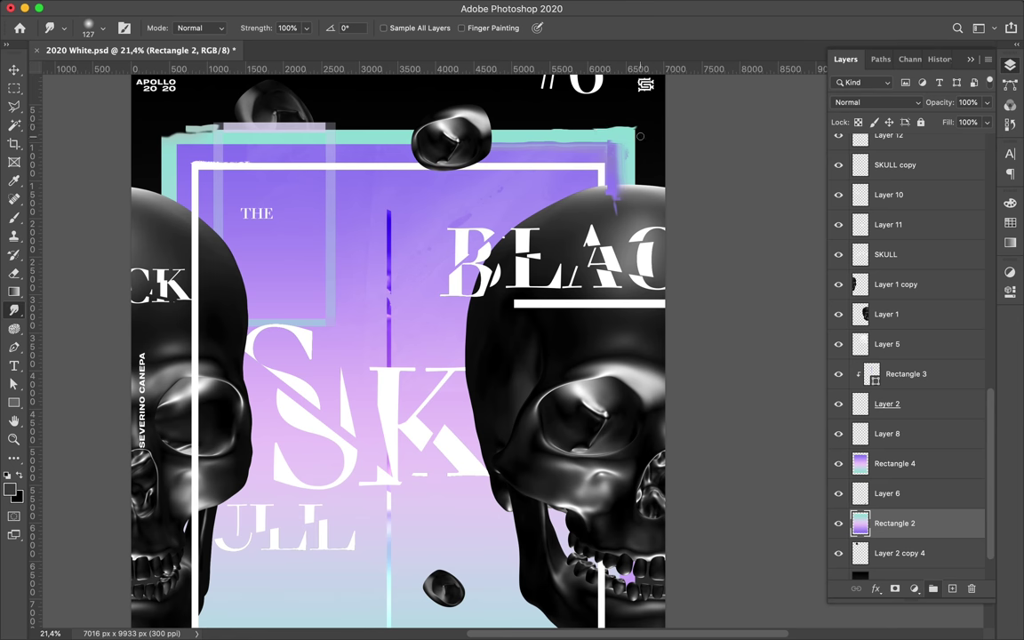
{"action": "scroll", "coordinate": [413, 262], "scroll_direction": "down", "scroll_amount": 3}
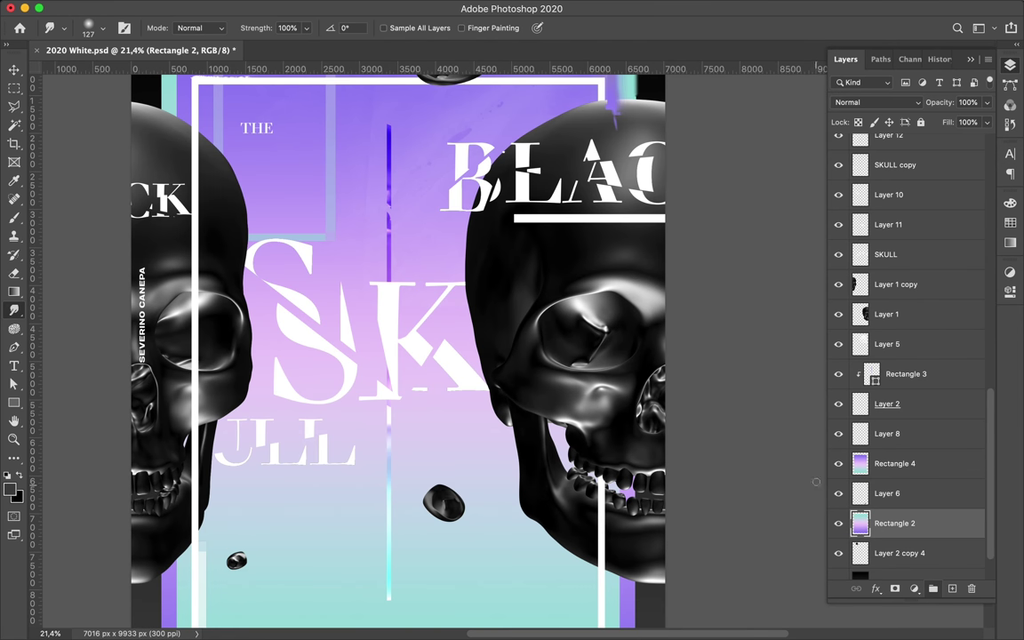
{"action": "left_click", "coordinate": [893, 463]}
{"action": "left_click_drag", "start_coordinate": [433, 142], "coordinate": [430, 219]}
{"action": "right_click", "coordinate": [449, 453]}
{"action": "left_click", "coordinate": [427, 439]}
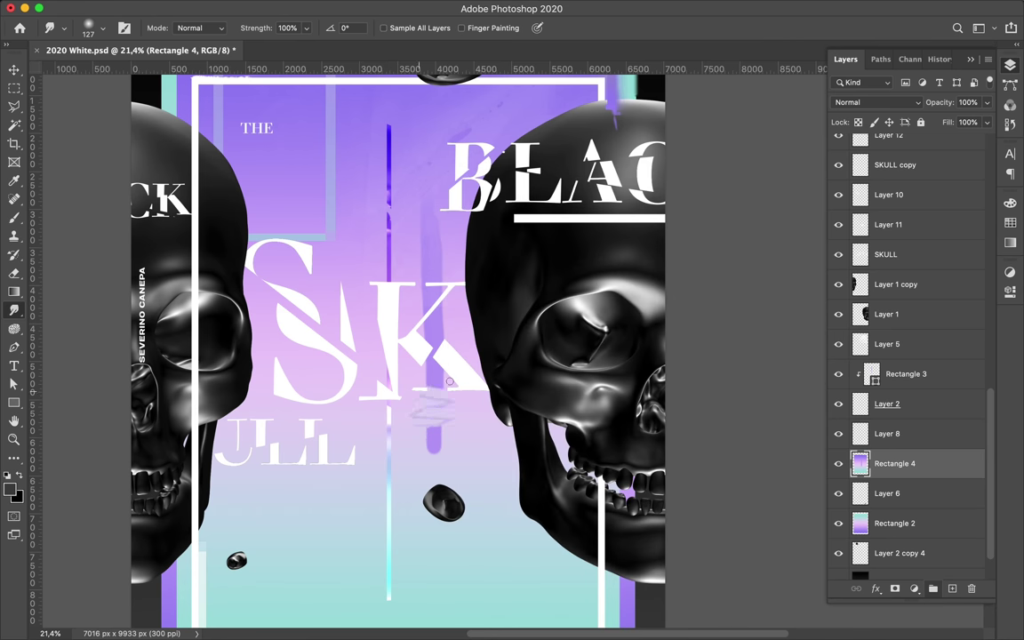
{"action": "left_click_drag", "start_coordinate": [421, 268], "coordinate": [417, 212]}
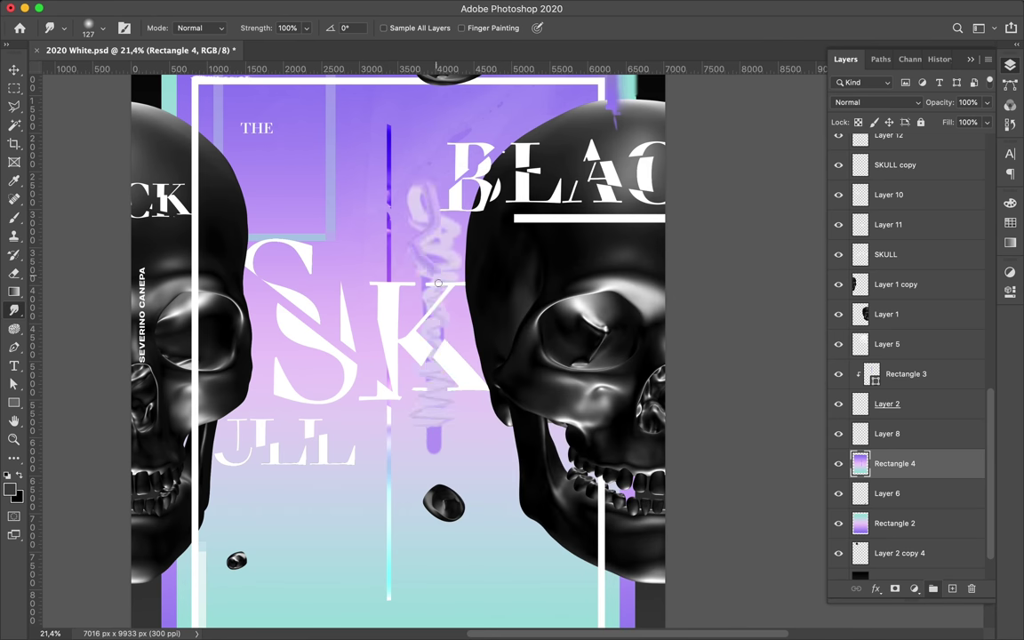
{"action": "left_click_drag", "start_coordinate": [438, 283], "coordinate": [434, 480]}
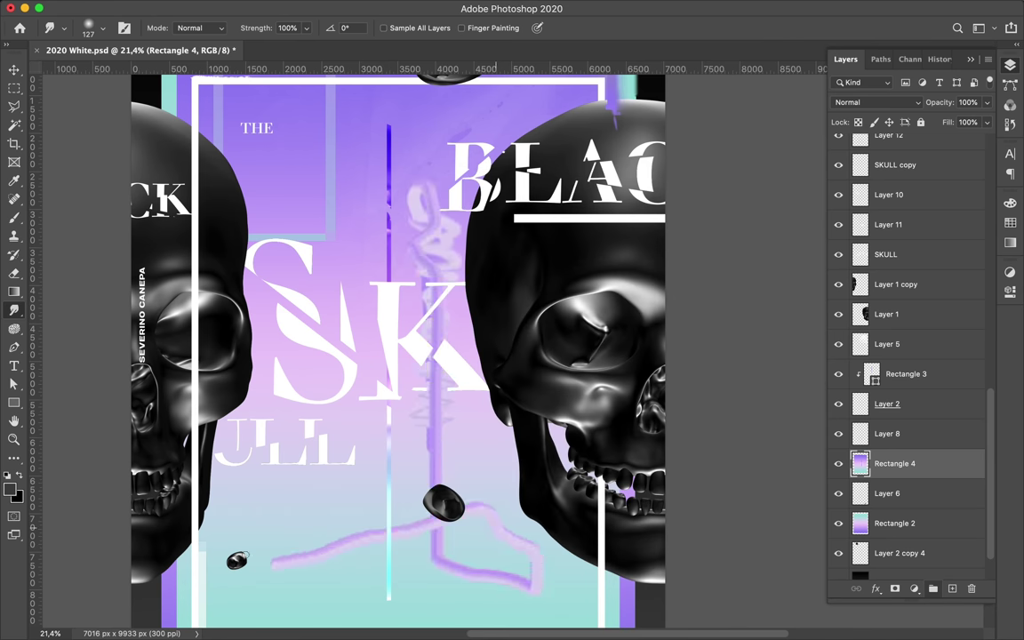
{"action": "left_click_drag", "start_coordinate": [244, 554], "coordinate": [545, 550]}
Step: Undo the smudge streaks and shift the Rectangle 4 gradient horizontally
{"action": "scroll", "coordinate": [376, 335], "scroll_direction": "down", "scroll_amount": 2}
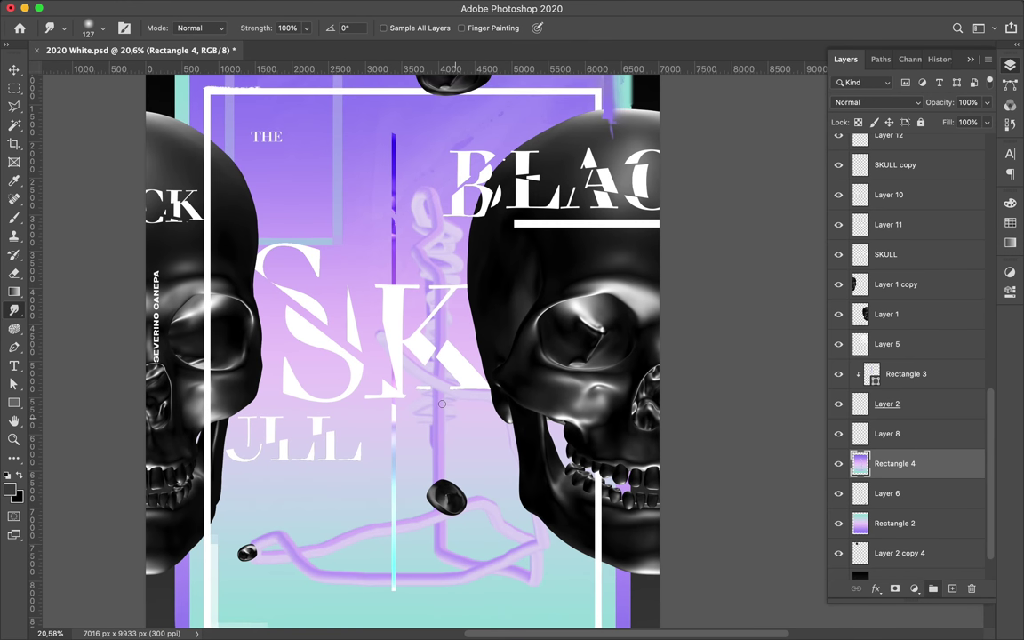
{"action": "scroll", "coordinate": [418, 373], "scroll_direction": "down", "scroll_amount": 2}
{"action": "scroll", "coordinate": [554, 402], "scroll_direction": "down", "scroll_amount": 1}
{"action": "key", "text": "ctrl+z"}
{"action": "scroll", "coordinate": [556, 405], "scroll_direction": "up", "scroll_amount": 2}
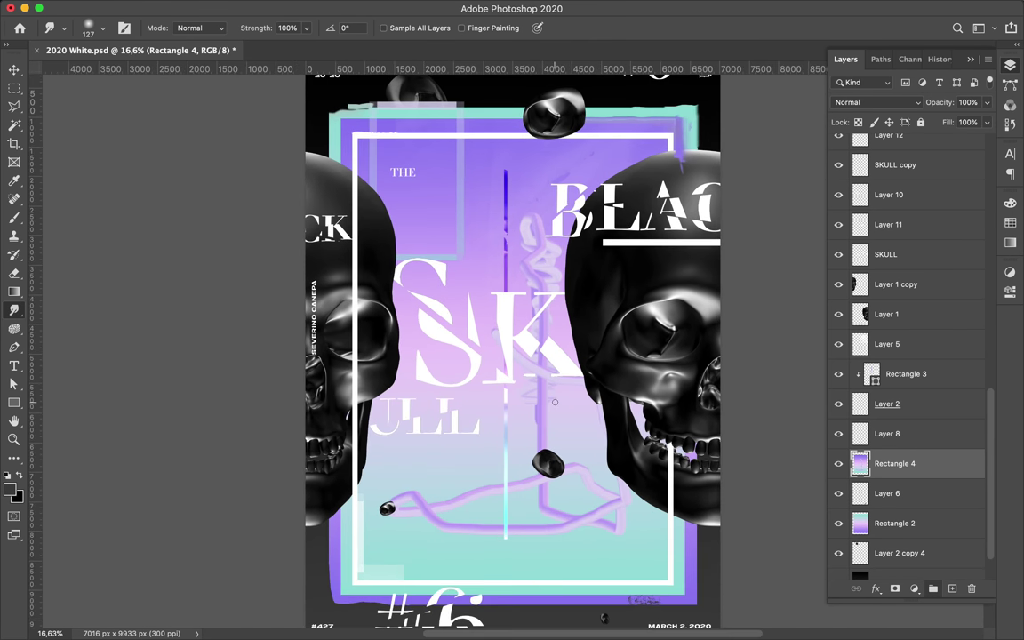
{"action": "key", "text": "v"}
{"action": "left_click_drag", "start_coordinate": [496, 228], "coordinate": [449, 218]}
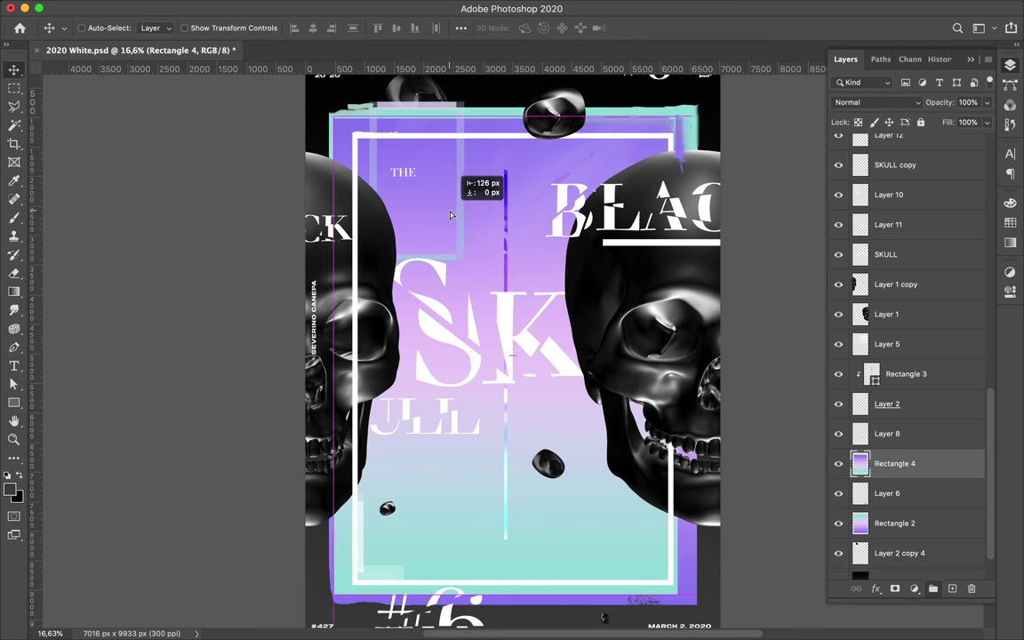
Step: Add a new layer above Rectangle 2, apply Mosaic pixelation, and nudge it
{"action": "left_click", "coordinate": [676, 602], "text": "ctrl"}
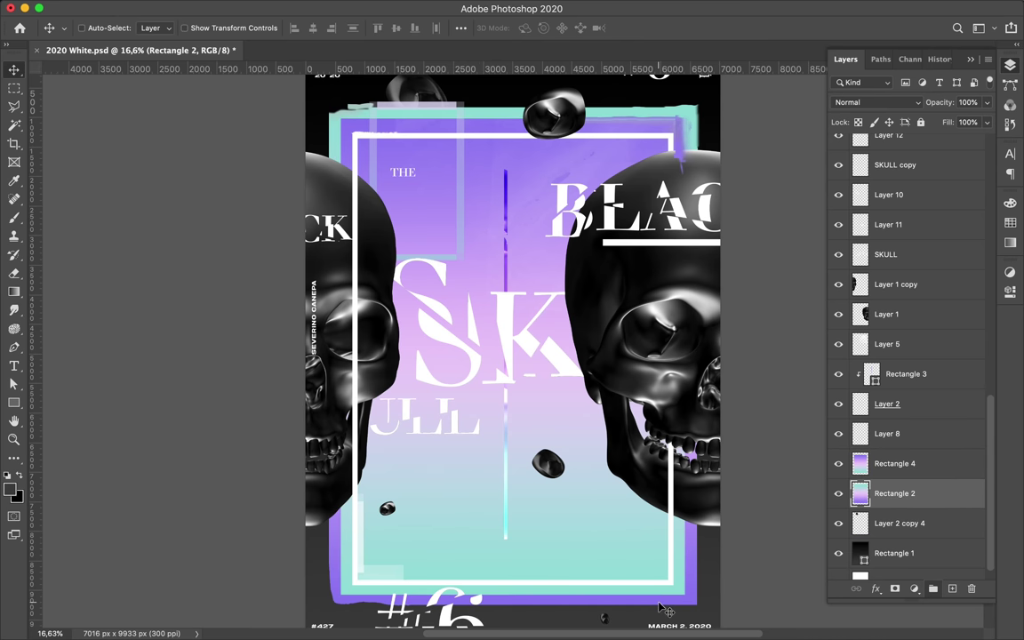
{"action": "scroll", "coordinate": [659, 598], "scroll_direction": "down", "scroll_amount": 2}
{"action": "key", "text": "m"}
{"action": "key", "text": "ctrl+shift+alt+n"}
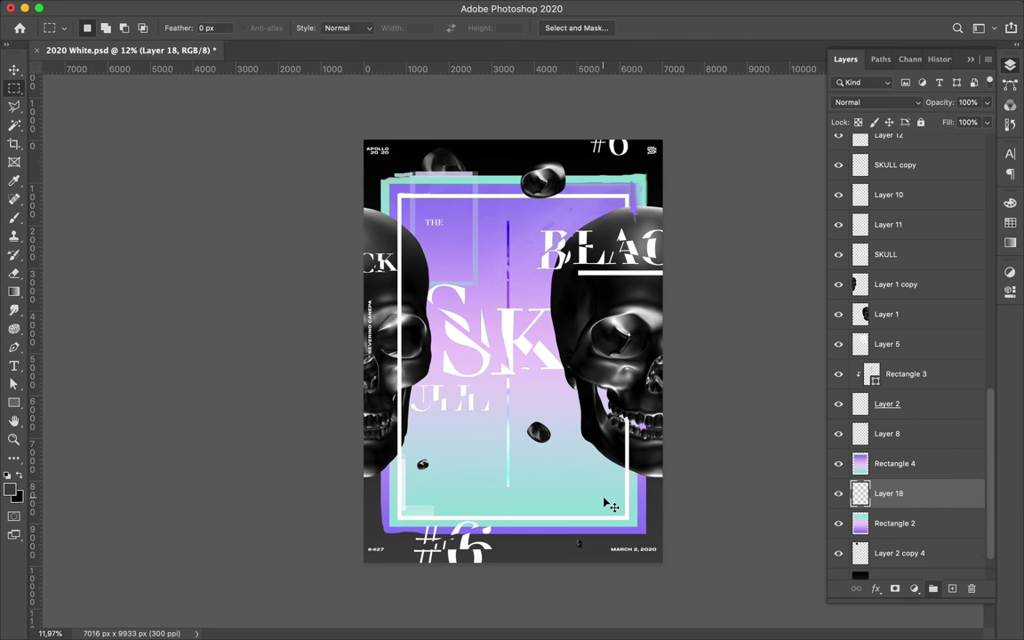
{"action": "key", "text": "v"}
{"action": "left_click", "coordinate": [333, 7]}
{"action": "left_click", "coordinate": [582, 298]}
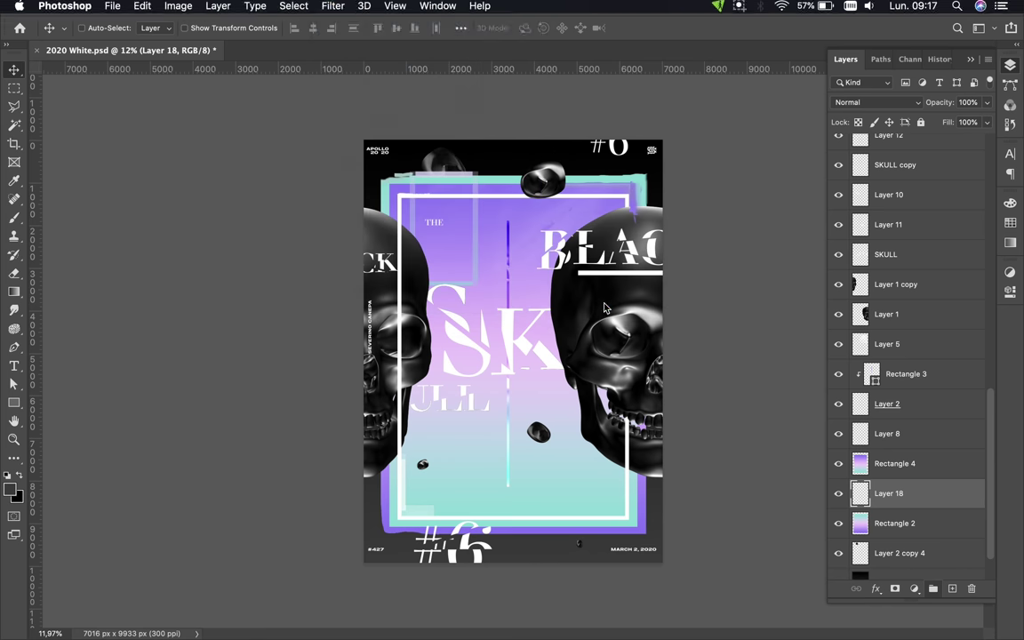
{"action": "key", "text": "Return"}
{"action": "left_click_drag", "start_coordinate": [609, 509], "coordinate": [620, 503]}
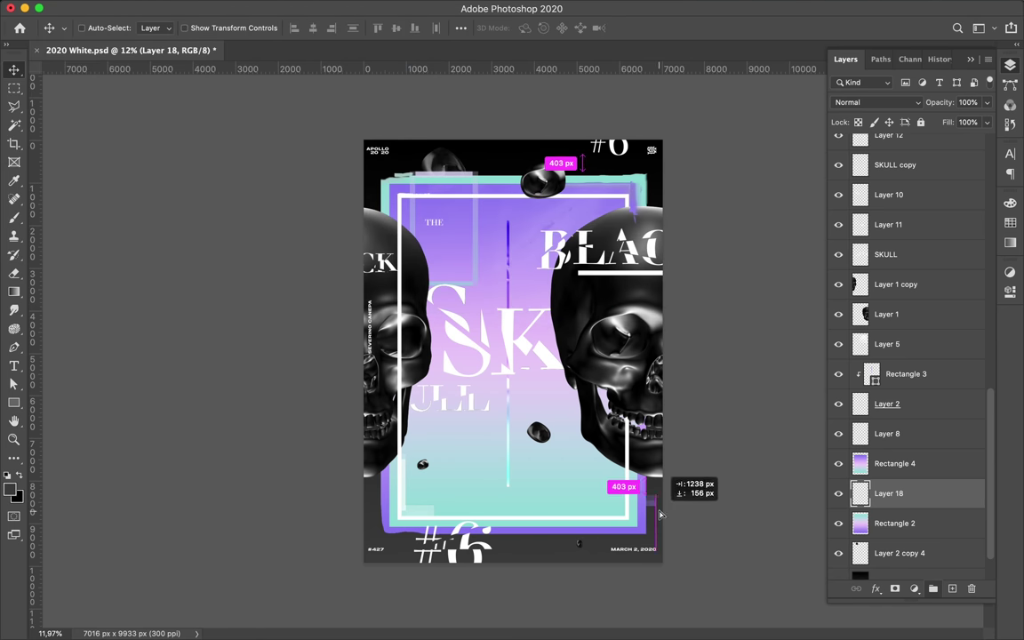
Step: Copy a strip of the Rectangle 4 gradient to its own layer, stretch it, and move it toward the bottom
{"action": "left_click", "coordinate": [894, 463]}
{"action": "key", "text": "m"}
{"action": "mouse_move", "coordinate": [546, 500]}
{"action": "left_mouse_down"}
{"action": "mouse_move", "coordinate": [566, 512]}
{"action": "mouse_move", "coordinate": [545, 538]}
{"action": "mouse_move", "coordinate": [347, 533]}
{"action": "left_mouse_up"}
{"action": "key", "text": "ctrl+j"}
{"action": "key", "text": "v"}
{"action": "key", "text": "ctrl+d"}
{"action": "key", "text": "ctrl+t"}
{"action": "key", "text": "Return"}
{"action": "left_click_drag", "start_coordinate": [521, 541], "coordinate": [516, 530]}
Step: Copy a dark patch of Rectangle 1 into Layer 20, raise it below Layer 11, and reposition it
{"action": "scroll", "coordinate": [592, 496], "scroll_direction": "up", "scroll_amount": 3}
{"action": "left_click", "coordinate": [619, 593], "text": "ctrl"}
{"action": "key", "text": "m"}
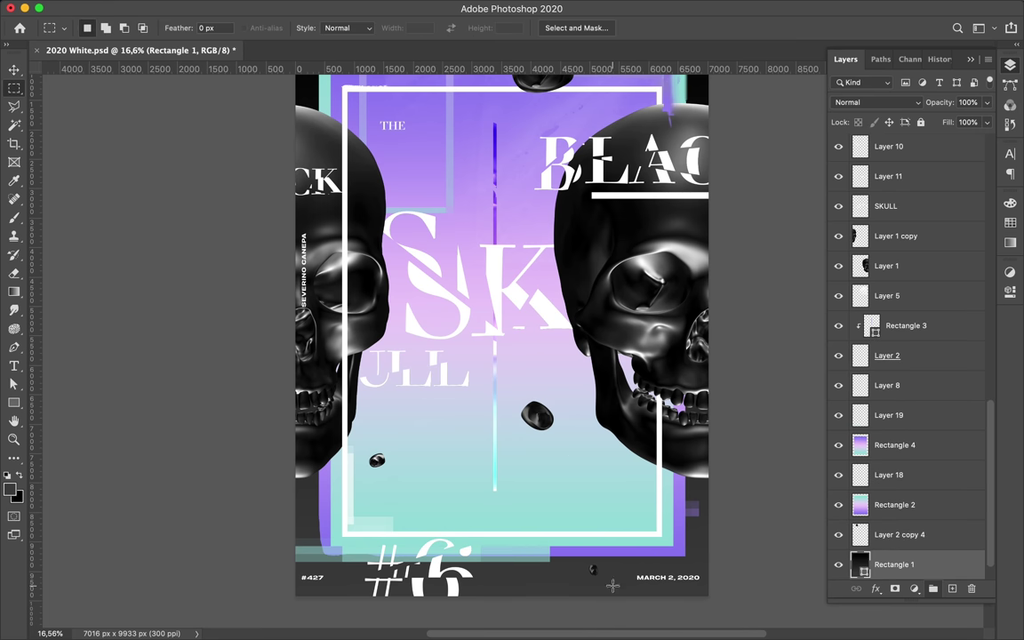
{"action": "left_click_drag", "start_coordinate": [508, 590], "coordinate": [481, 570]}
{"action": "right_click", "coordinate": [897, 565]}
{"action": "key", "text": "Escape"}
{"action": "key", "text": "ctrl+j"}
{"action": "key", "text": "v"}
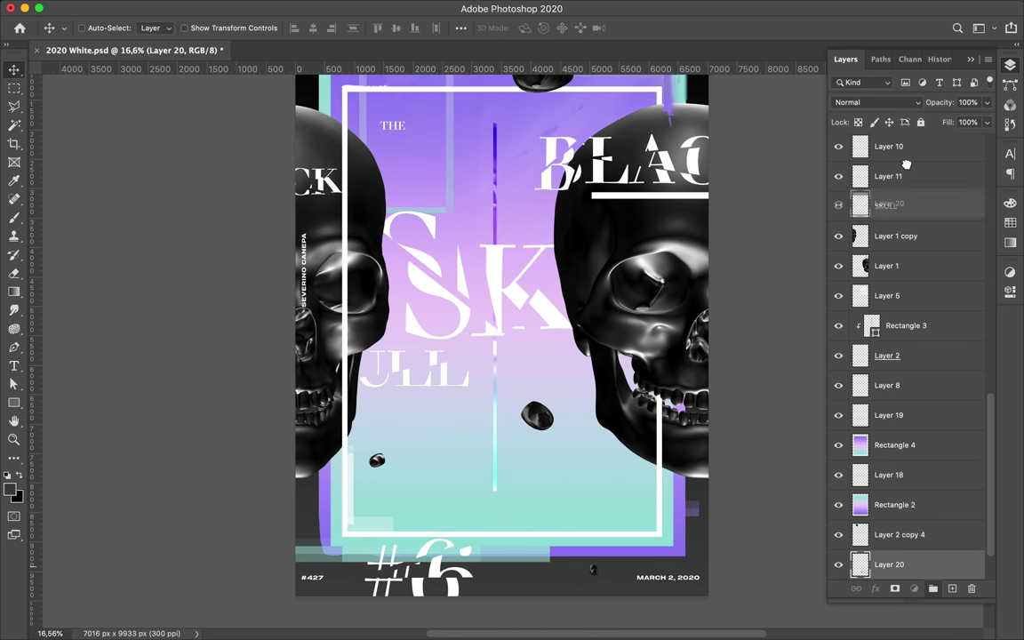
{"action": "left_click_drag", "start_coordinate": [888, 565], "coordinate": [888, 191]}
{"action": "mouse_move", "coordinate": [537, 492]}
{"action": "left_mouse_down"}
{"action": "mouse_move", "coordinate": [667, 552]}
{"action": "mouse_move", "coordinate": [332, 132]}
{"action": "mouse_move", "coordinate": [700, 136]}
{"action": "left_mouse_up"}
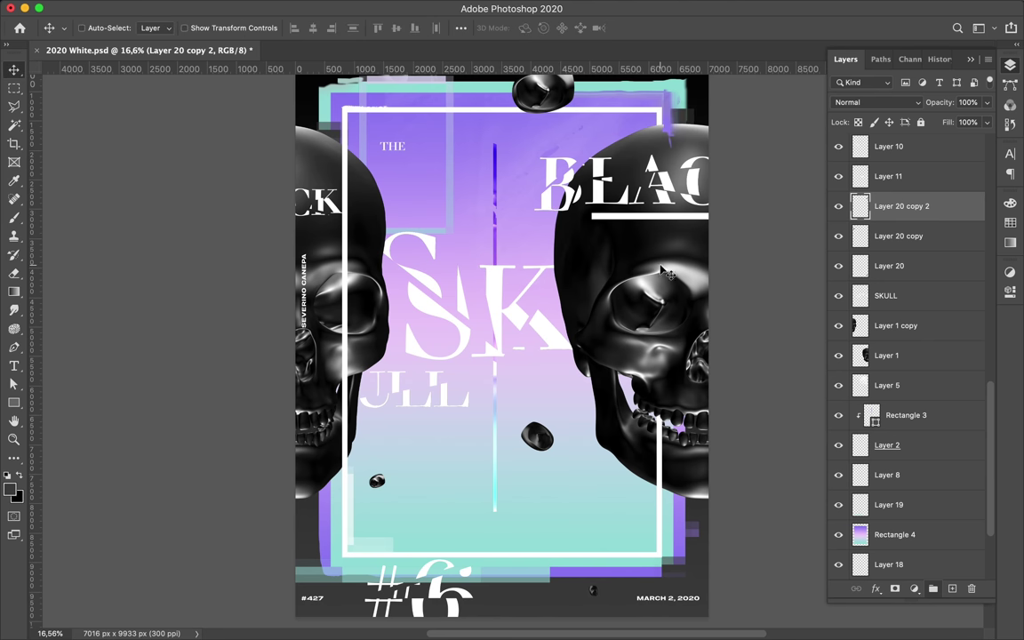
{"action": "left_click_drag", "start_coordinate": [600, 258], "coordinate": [700, 340]}
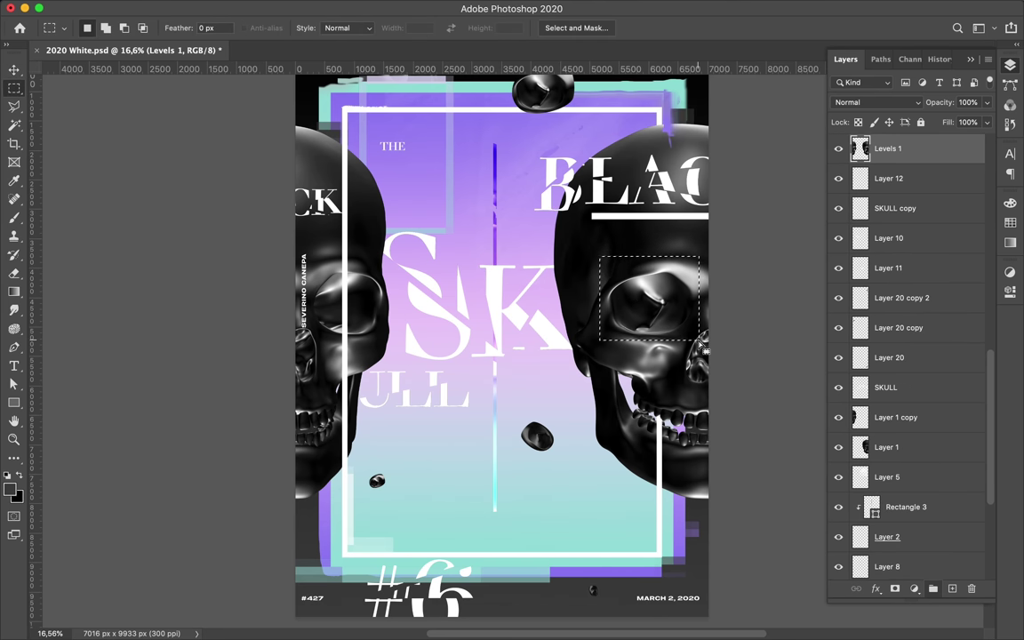
Step: Copy the right skull's eye area to a new layer, mosaic it, and shift it right
{"action": "key", "text": "super+j"}
{"action": "key", "text": "v"}
{"action": "left_click", "coordinate": [333, 9]}
{"action": "left_click", "coordinate": [353, 29]}
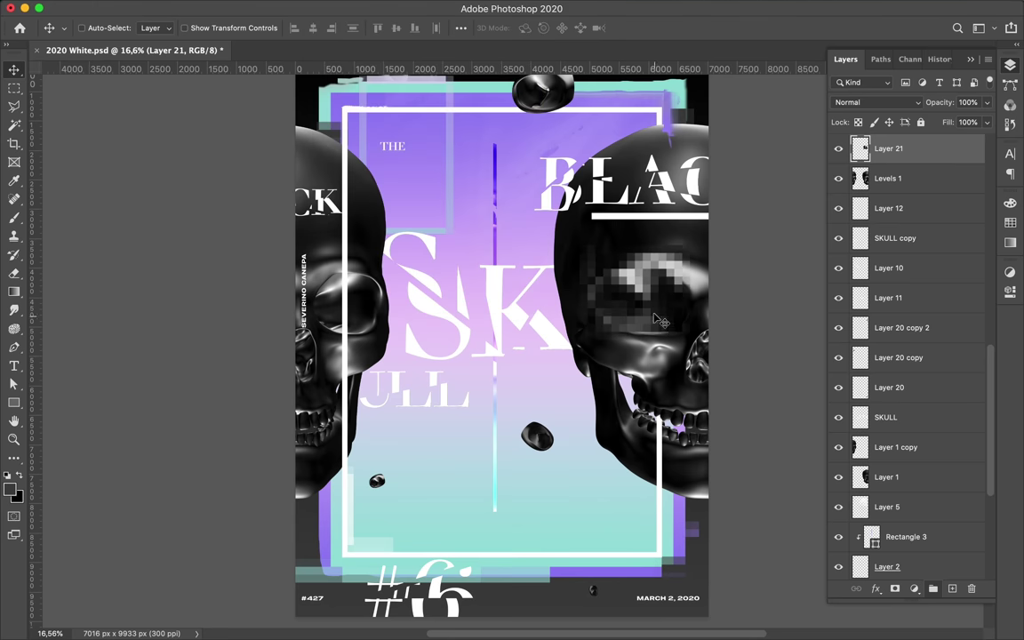
{"action": "left_click_drag", "start_coordinate": [662, 320], "coordinate": [678, 321]}
Step: Copy a rectangle of the pixelated eye and stretch it into a wide grey band
{"action": "key", "text": "m"}
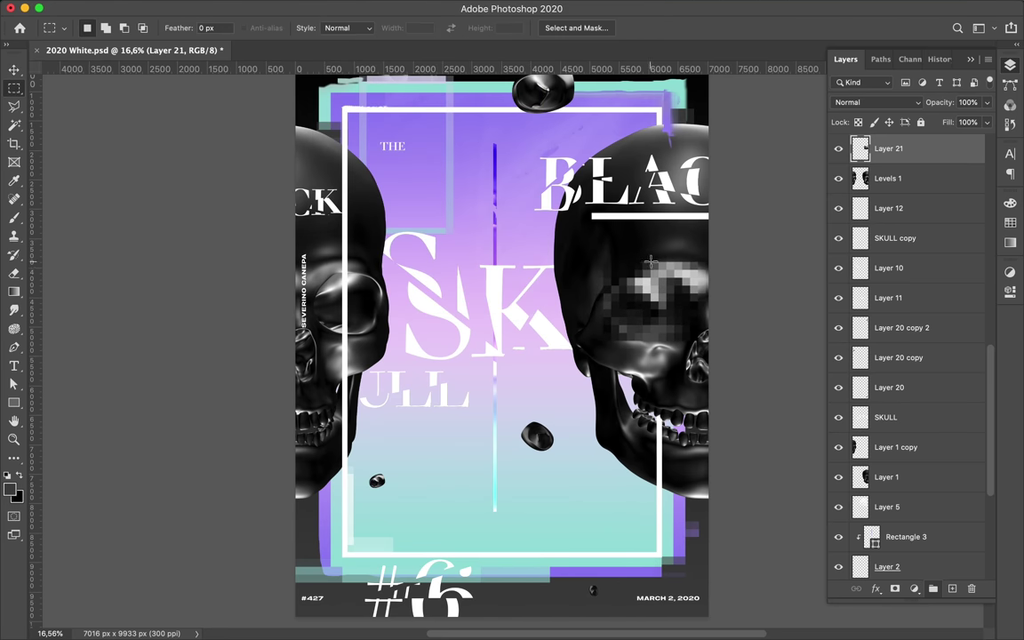
{"action": "mouse_move", "coordinate": [651, 261]}
{"action": "left_mouse_down"}
{"action": "mouse_move", "coordinate": [684, 294]}
{"action": "mouse_move", "coordinate": [468, 284]}
{"action": "left_mouse_up"}
{"action": "key", "text": "super+j"}
{"action": "key", "text": "super+t"}
{"action": "key", "text": "Return"}
{"action": "key", "text": "v"}
{"action": "mouse_move", "coordinate": [544, 283]}
{"action": "left_mouse_down"}
{"action": "mouse_move", "coordinate": [514, 250]}
{"action": "mouse_move", "coordinate": [555, 248]}
{"action": "mouse_move", "coordinate": [587, 282]}
{"action": "left_mouse_up"}
Step: Squash the grey band into a thin line, move it up, and blur it
{"action": "key", "text": "super+t"}
{"action": "key", "text": "Return"}
{"action": "left_click", "coordinate": [339, 8]}
{"action": "key", "text": "Escape"}
{"action": "left_click_drag", "start_coordinate": [551, 271], "coordinate": [551, 247]}
{"action": "left_click", "coordinate": [337, 8]}
{"action": "left_click", "coordinate": [343, 23]}
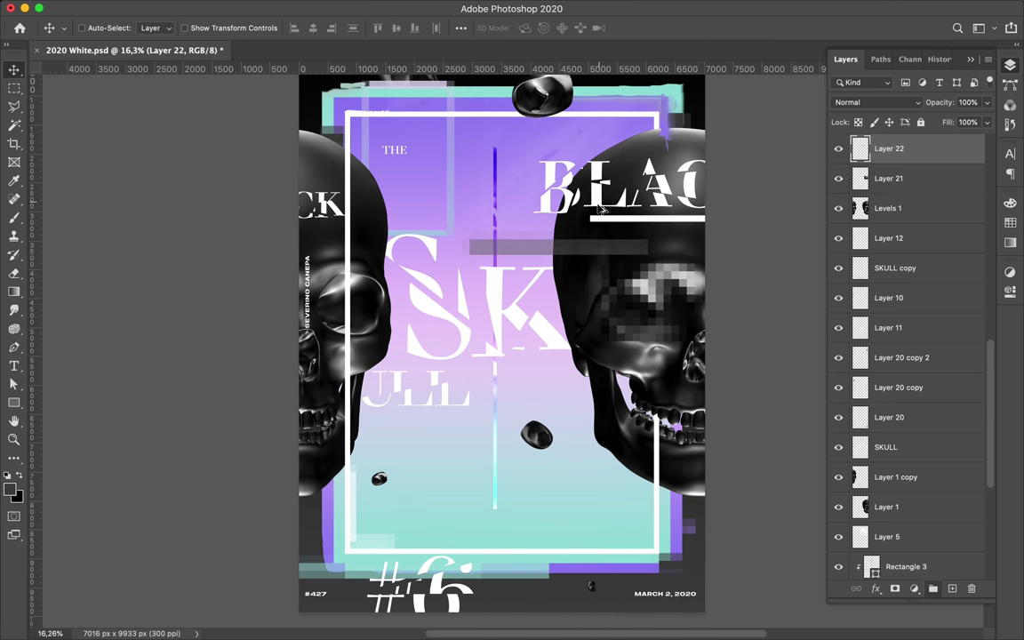
Step: Duplicate the grey line into a vertical strip on the right and move Layer 23 lower
{"action": "key", "text": "ctrl+j"}
{"action": "key", "text": "ctrl+t"}
{"action": "key", "text": "Return"}
{"action": "mouse_move", "coordinate": [382, 293]}
{"action": "left_mouse_down"}
{"action": "mouse_move", "coordinate": [360, 367]}
{"action": "mouse_move", "coordinate": [698, 352]}
{"action": "left_mouse_up"}
{"action": "scroll", "coordinate": [698, 353], "scroll_direction": "down", "scroll_amount": 2}
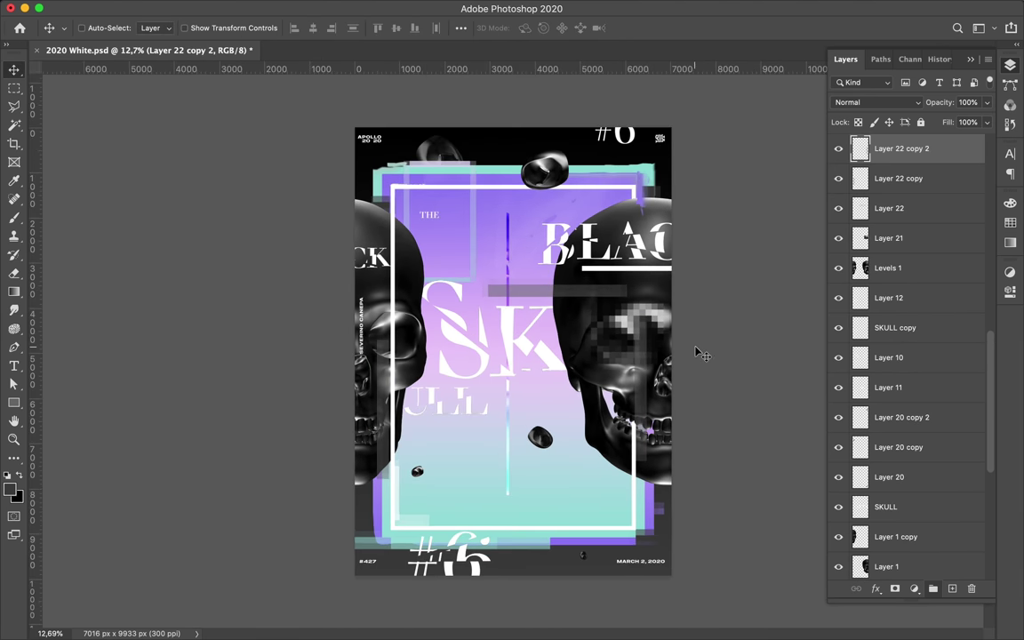
{"action": "left_click", "coordinate": [622, 133], "text": "ctrl"}
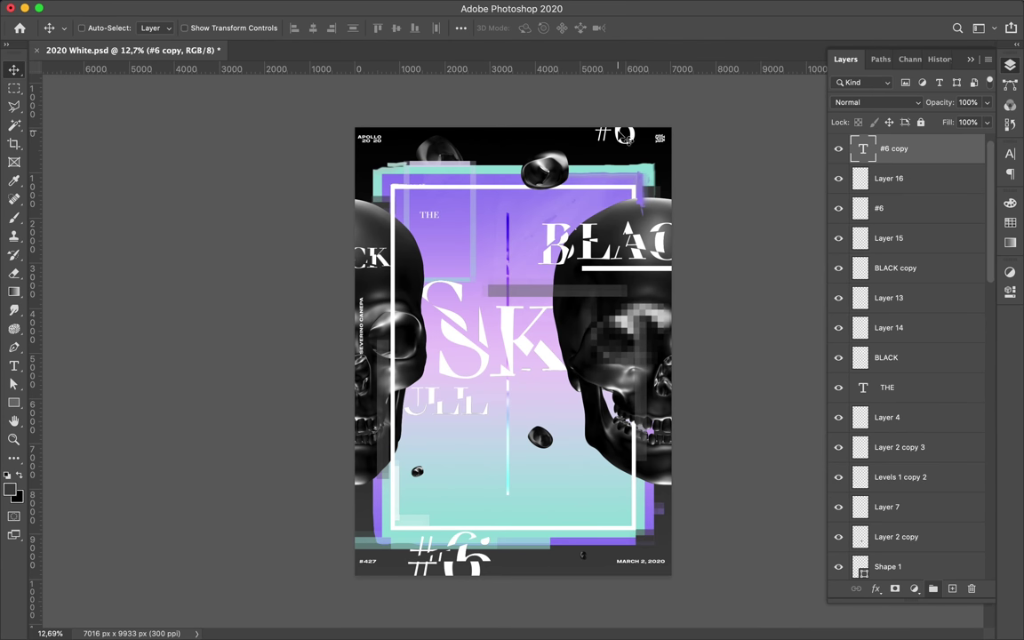
{"action": "scroll", "coordinate": [561, 167], "scroll_direction": "up", "scroll_amount": 2}
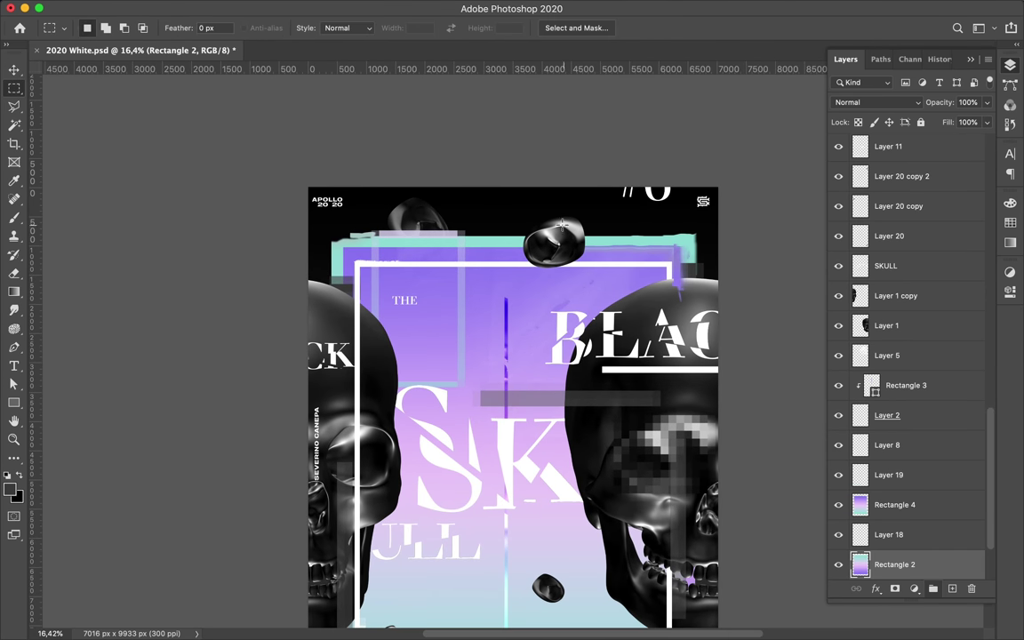
{"action": "left_click", "coordinate": [698, 239], "text": "ctrl"}
{"action": "mouse_move", "coordinate": [698, 238]}
{"action": "left_mouse_down"}
{"action": "mouse_move", "coordinate": [662, 388]}
{"action": "mouse_move", "coordinate": [658, 376]}
{"action": "mouse_move", "coordinate": [662, 461]}
{"action": "left_mouse_up"}
Step: Copy a strip of Rectangle 4's top edge onto a new layer
{"action": "scroll", "coordinate": [515, 346], "scroll_direction": "down", "scroll_amount": 1}
{"action": "left_click", "coordinate": [497, 182], "text": "ctrl"}
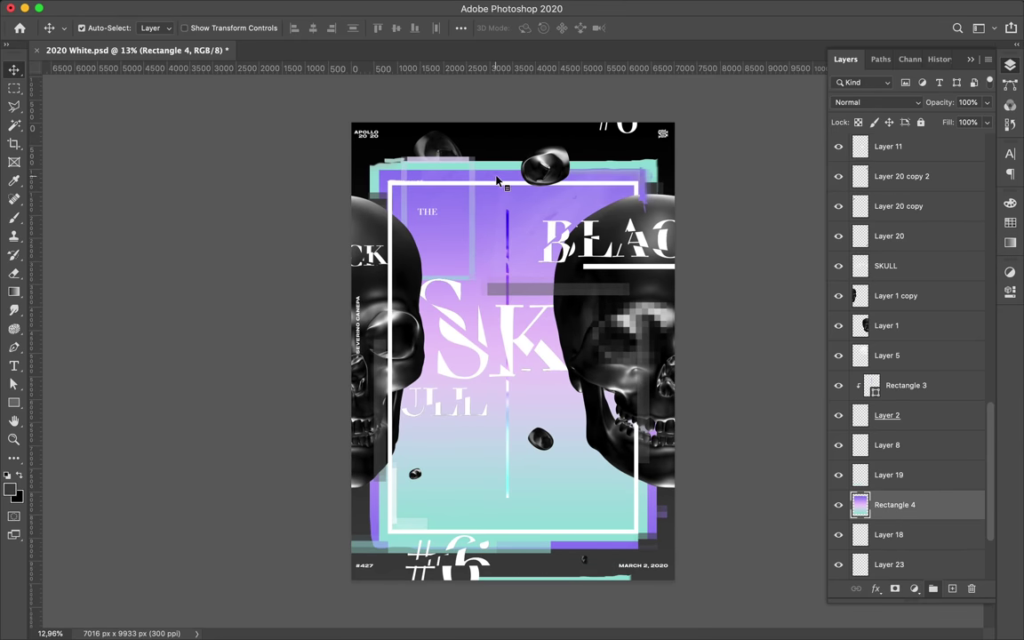
{"action": "left_click", "coordinate": [15, 310]}
{"action": "scroll", "coordinate": [355, 222], "scroll_direction": "up", "scroll_amount": 2}
{"action": "scroll", "coordinate": [318, 144], "scroll_direction": "down", "scroll_amount": 1}
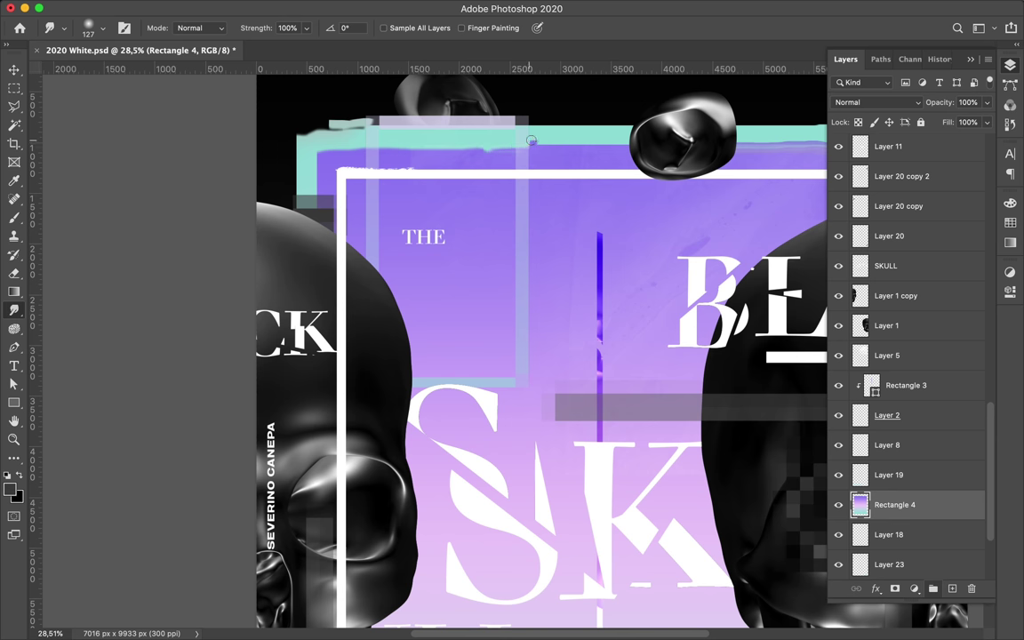
{"action": "key", "text": "m"}
{"action": "left_click_drag", "start_coordinate": [331, 103], "coordinate": [537, 137]}
{"action": "key", "text": "ctrl+j"}
{"action": "scroll", "coordinate": [570, 203], "scroll_direction": "down", "scroll_amount": 1}
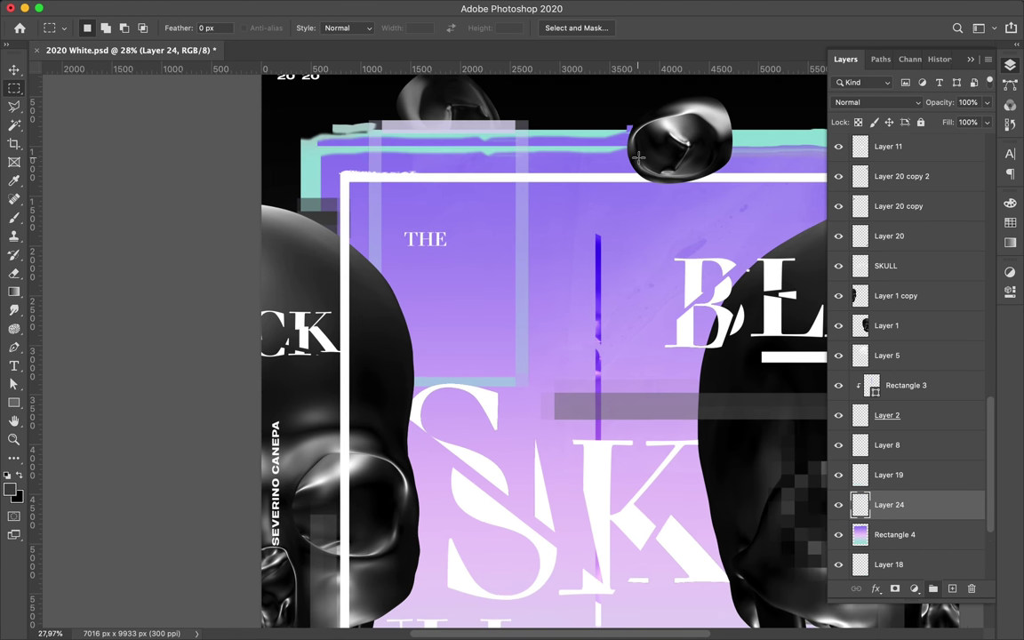
Step: Duplicate the gradient strip and lay the flipped copy along the poster's top edge
{"action": "key", "text": "v"}
{"action": "left_click_drag", "start_coordinate": [570, 203], "coordinate": [677, 133]}
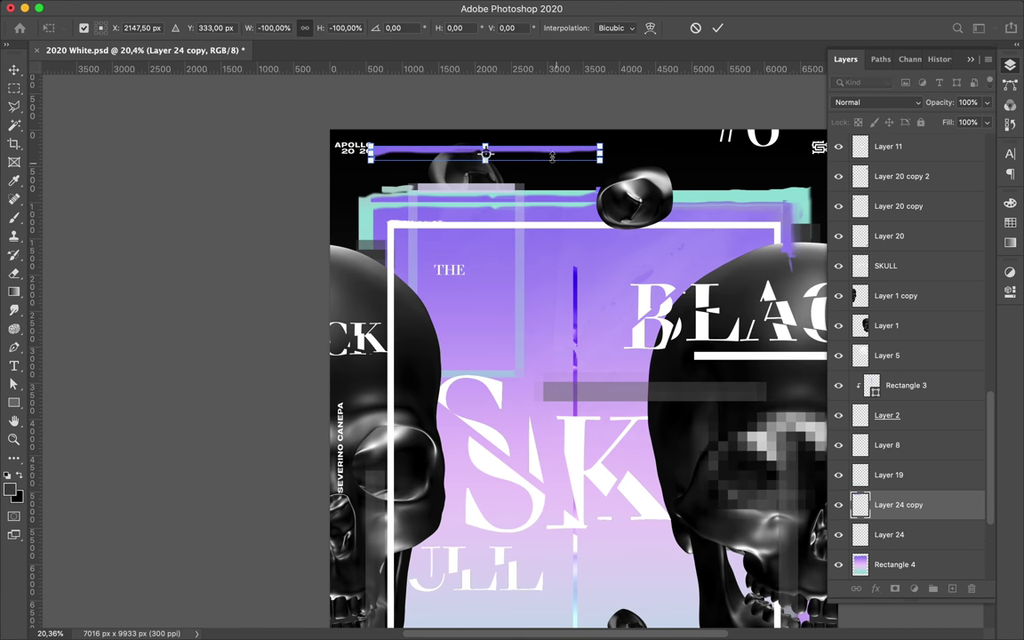
{"action": "left_click_drag", "start_coordinate": [676, 133], "coordinate": [702, 116]}
{"action": "scroll", "coordinate": [736, 114], "scroll_direction": "down", "scroll_amount": 2}
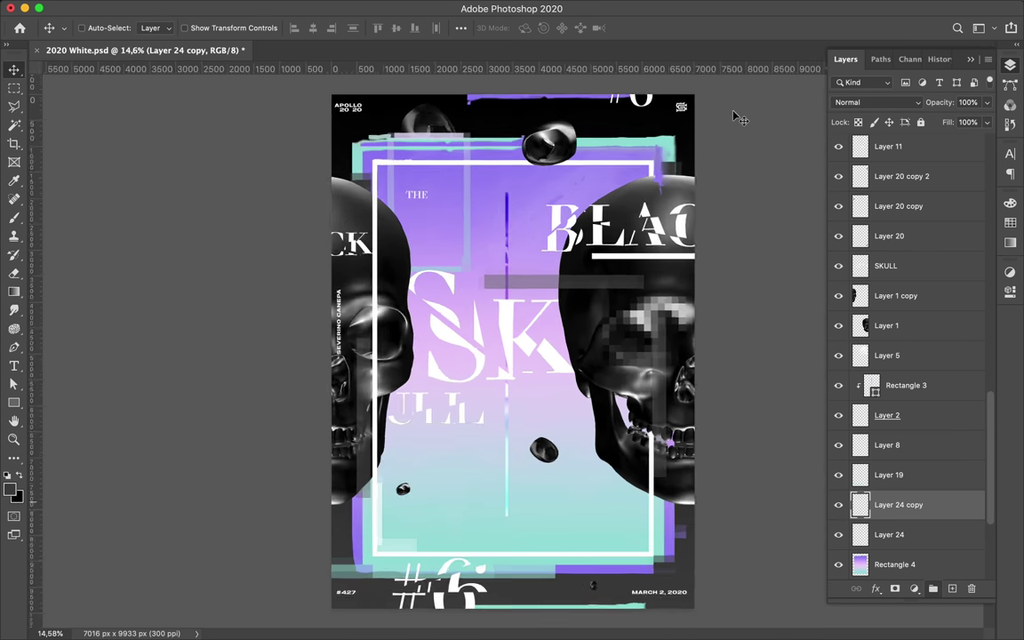
{"action": "scroll", "coordinate": [622, 124], "scroll_direction": "down", "scroll_amount": 1}
{"action": "left_click", "coordinate": [523, 352], "text": "ctrl"}
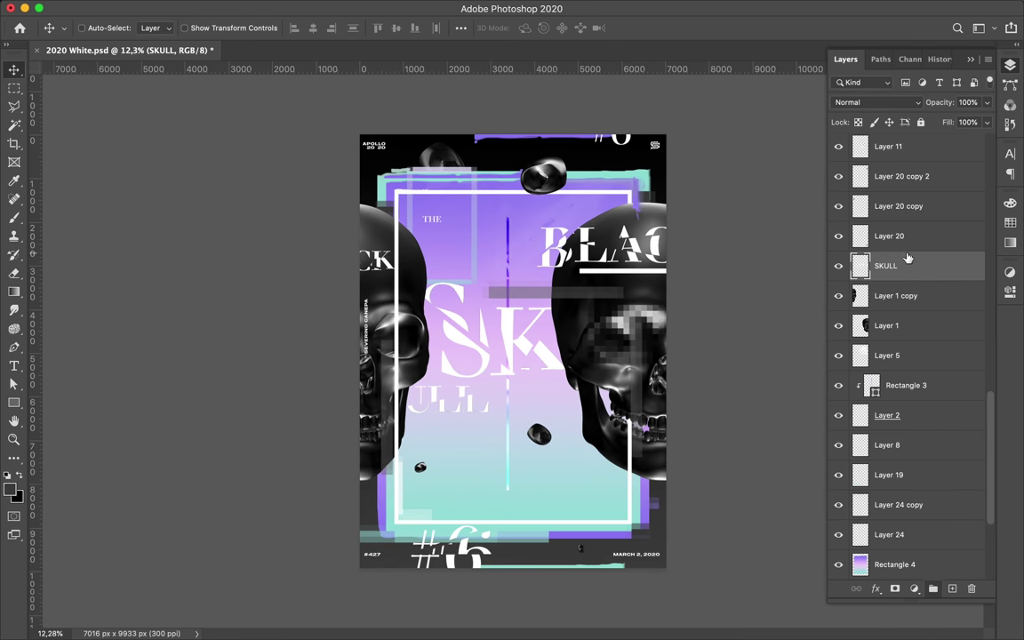
Step: Move Layers 10 and 11 just above SKULL and load the lettering copy's selection
{"action": "scroll", "coordinate": [879, 220], "scroll_direction": "up", "scroll_amount": 3}
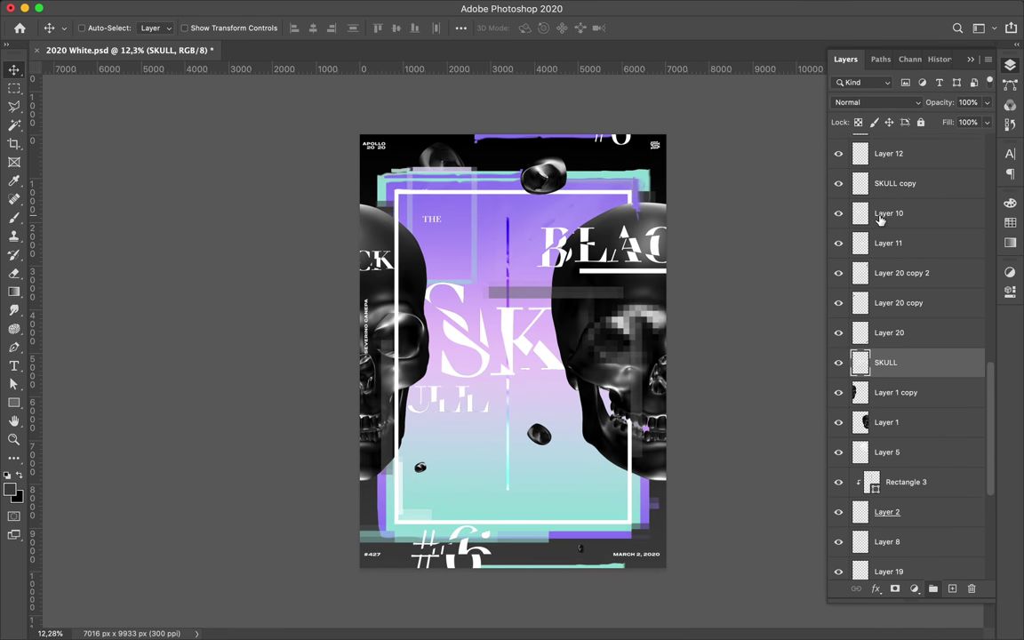
{"action": "scroll", "coordinate": [841, 186], "scroll_direction": "up", "scroll_amount": 1}
{"action": "scroll", "coordinate": [841, 335], "scroll_direction": "down", "scroll_amount": 2}
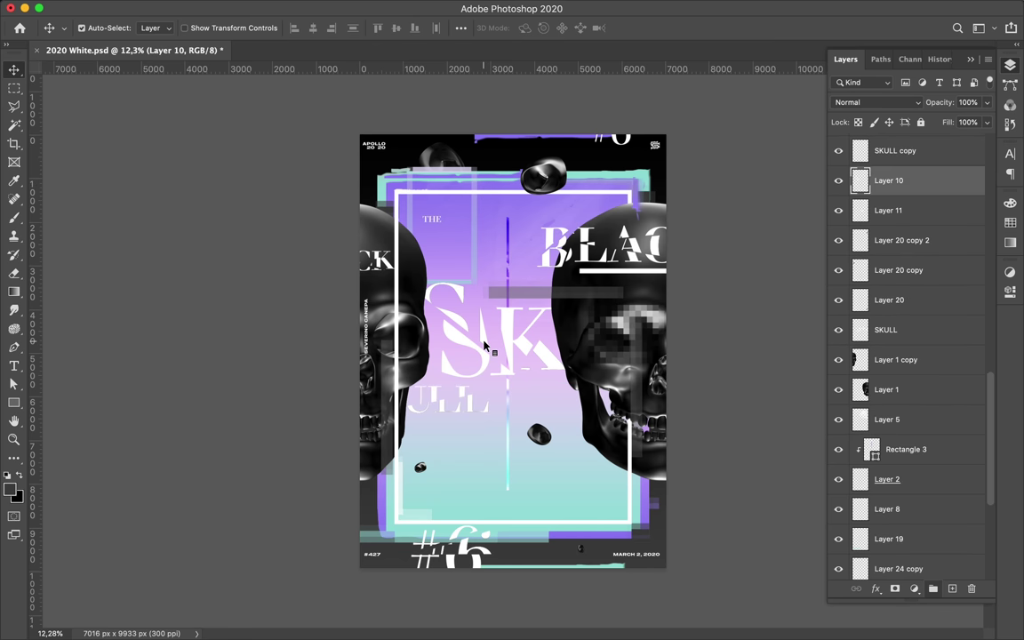
{"action": "left_click_drag", "start_coordinate": [889, 180], "coordinate": [897, 315]}
{"action": "mouse_move", "coordinate": [888, 180]}
{"action": "left_mouse_down"}
{"action": "mouse_move", "coordinate": [899, 285]}
{"action": "mouse_move", "coordinate": [860, 305]}
{"action": "left_mouse_up"}
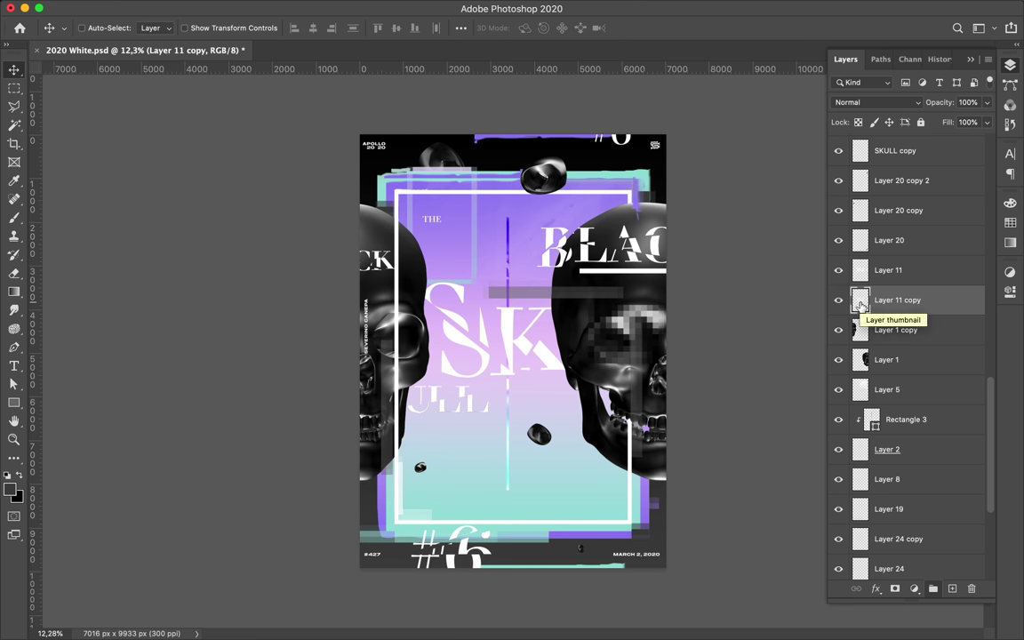
{"action": "left_click", "coordinate": [860, 302], "text": "super"}
Step: Apply a 76.6 px Gaussian Blur to the lettering copy, keeping Normal blend mode
{"action": "key", "text": "b"}
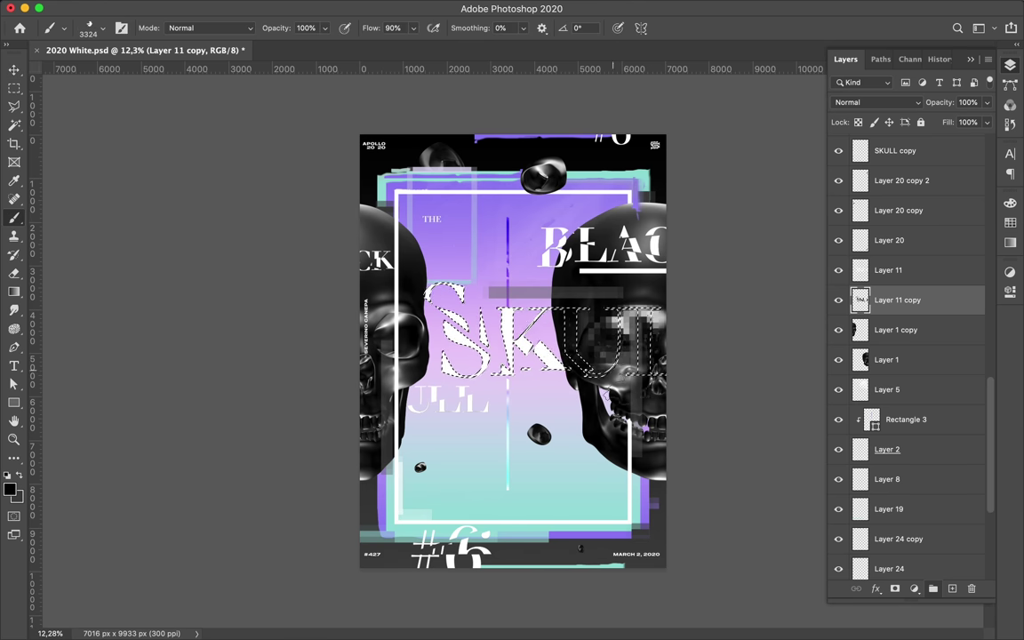
{"action": "left_click", "coordinate": [89, 28]}
{"action": "key", "text": "Escape"}
{"action": "key", "text": "v"}
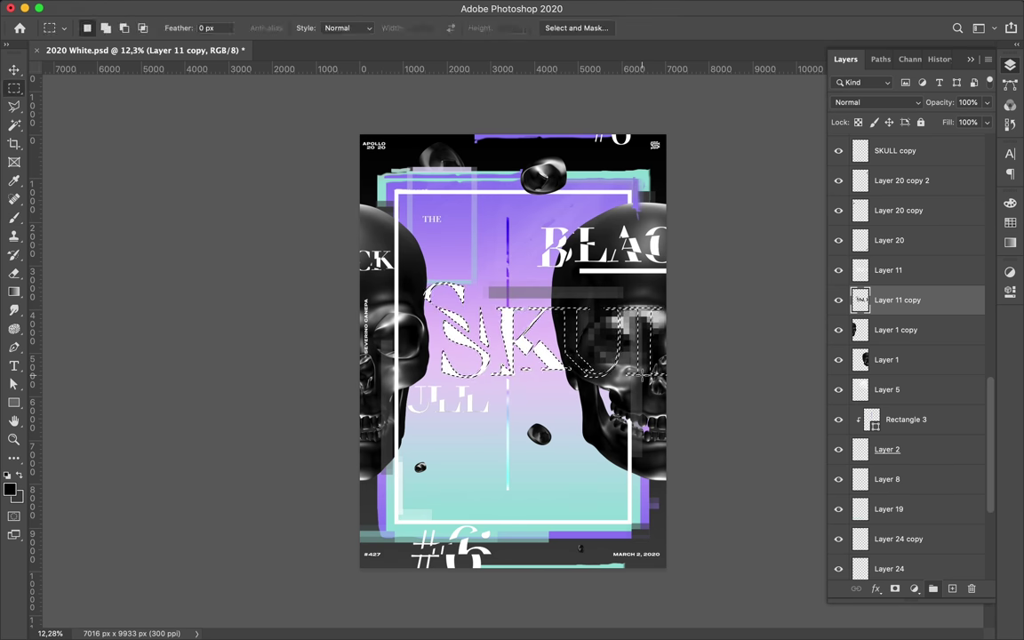
{"action": "left_click", "coordinate": [365, 9]}
{"action": "left_click", "coordinate": [620, 228]}
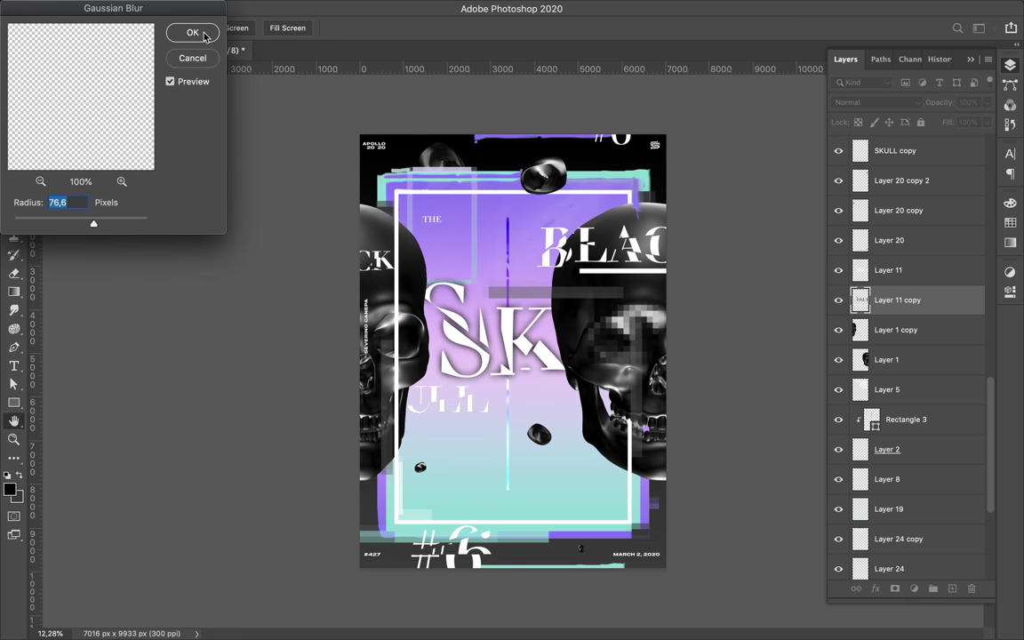
{"action": "left_click", "coordinate": [204, 35]}
{"action": "left_click", "coordinate": [914, 102]}
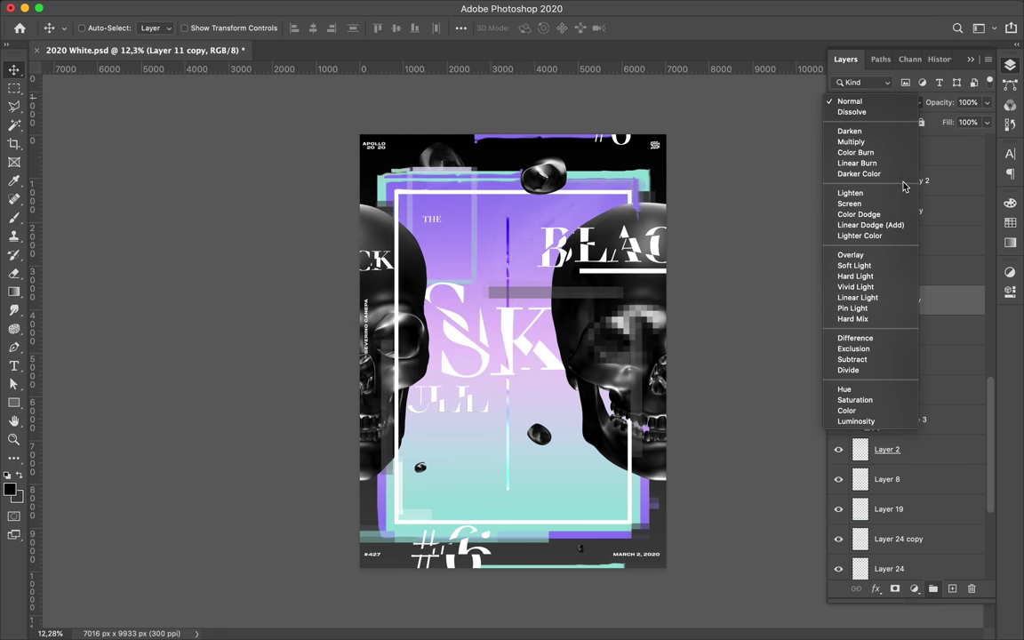
{"action": "key", "text": "Escape"}
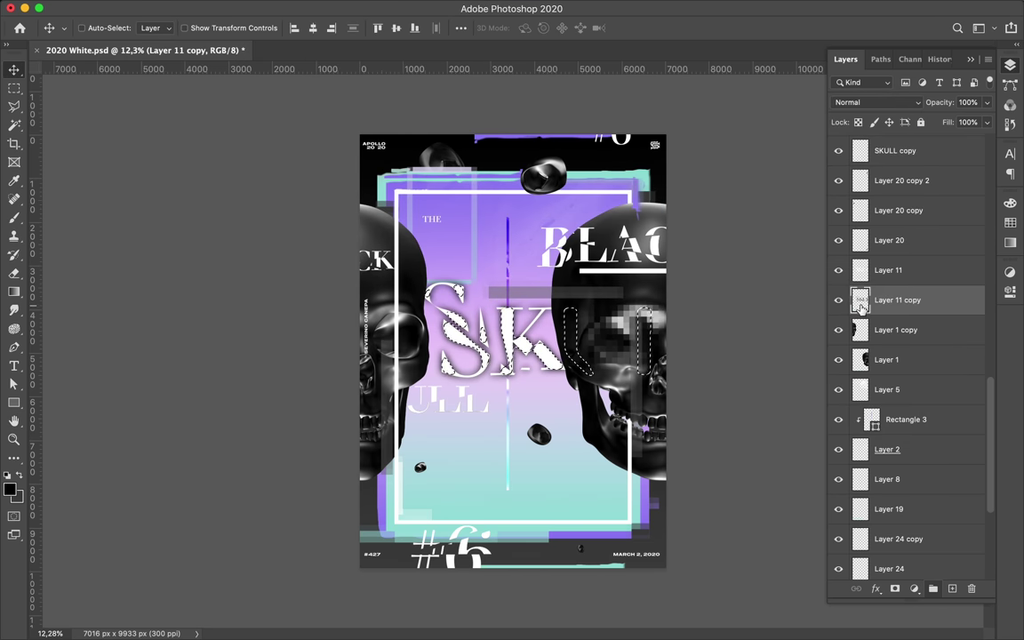
Step: Add a purple-to-teal 90° linear Gradient Overlay style to Layer 11 copy
{"action": "key", "text": "m"}
{"action": "key", "text": "ctrl+0"}
{"action": "double_click", "coordinate": [927, 301]}
{"action": "key", "text": "Return"}
{"action": "key", "text": "v"}
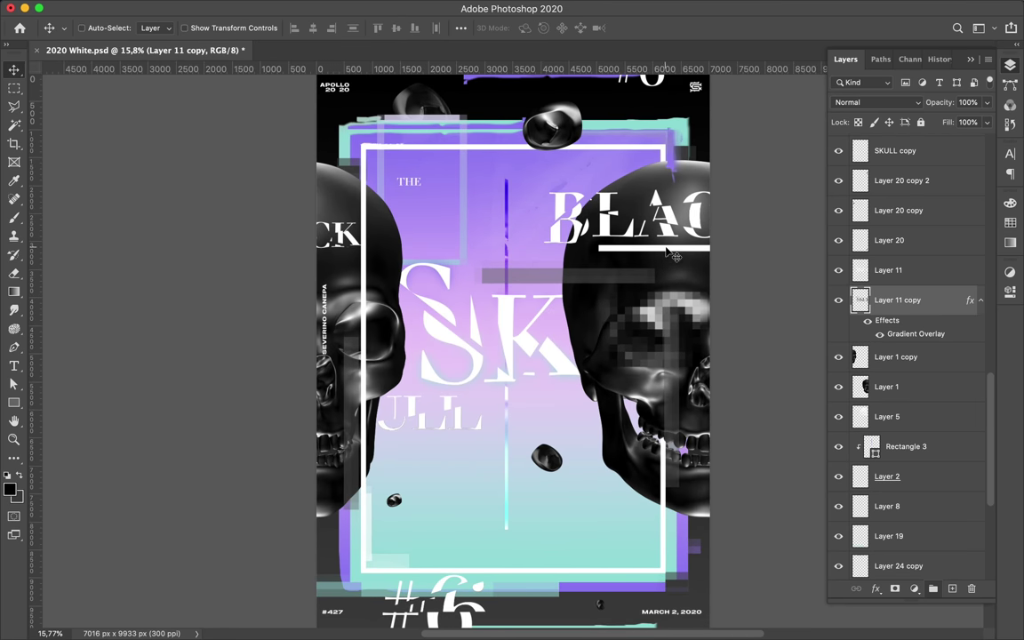
{"action": "scroll", "coordinate": [674, 256], "scroll_direction": "up", "scroll_amount": 1}
{"action": "scroll", "coordinate": [553, 240], "scroll_direction": "down", "scroll_amount": 2}
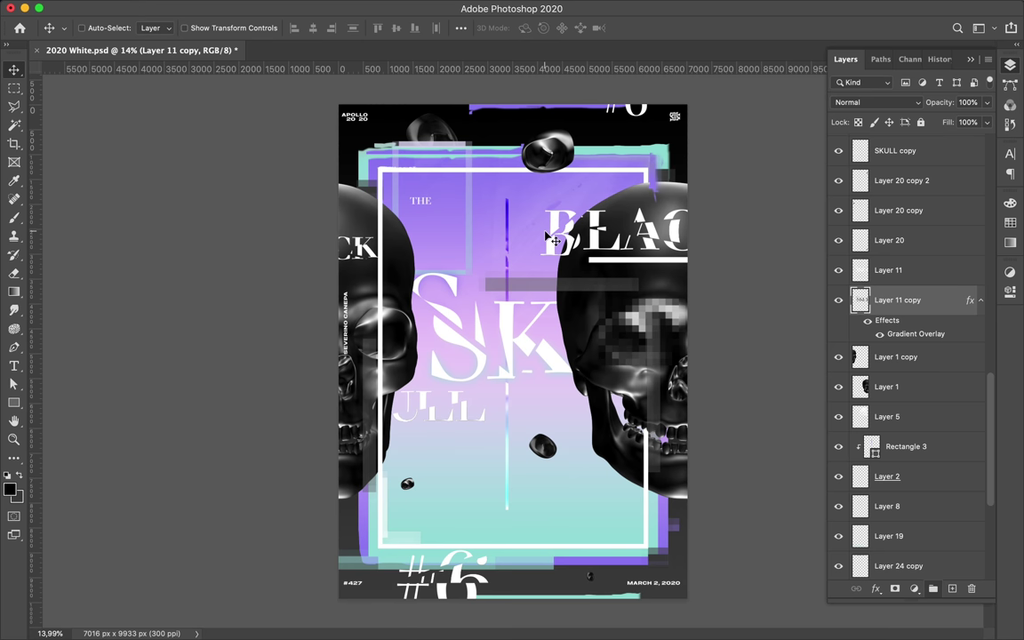
Step: Draw a large ellipse over the poster and shift it down 771 px
{"action": "key", "text": "u"}
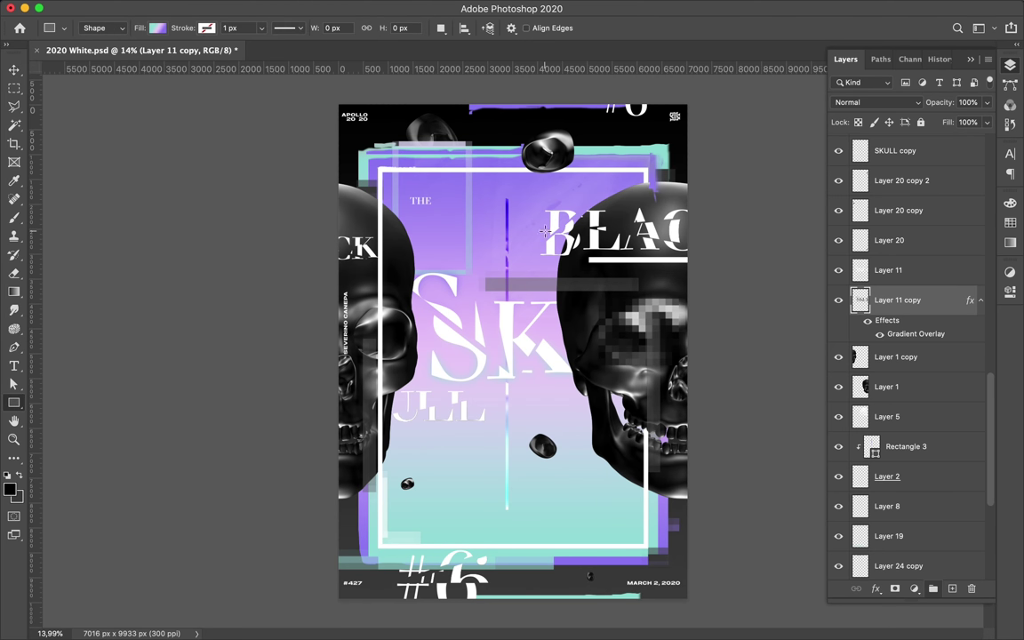
{"action": "right_click", "coordinate": [16, 404]}
{"action": "left_click", "coordinate": [54, 388]}
{"action": "scroll", "coordinate": [512, 354], "scroll_direction": "down", "scroll_amount": 2}
{"action": "left_click_drag", "start_coordinate": [513, 354], "coordinate": [803, 616]}
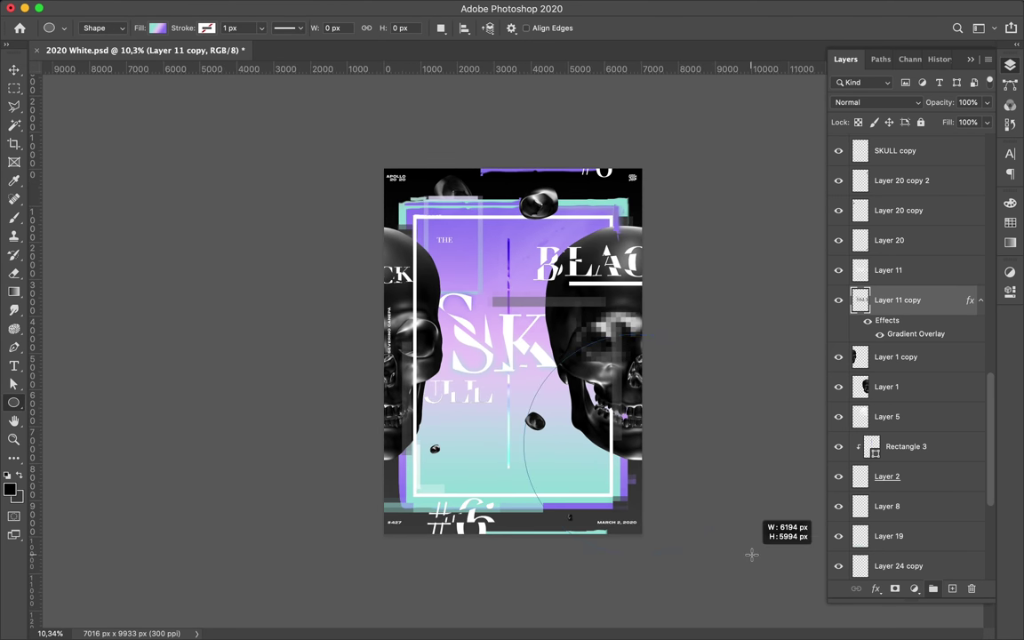
{"action": "key", "text": "a"}
{"action": "key", "text": "v"}
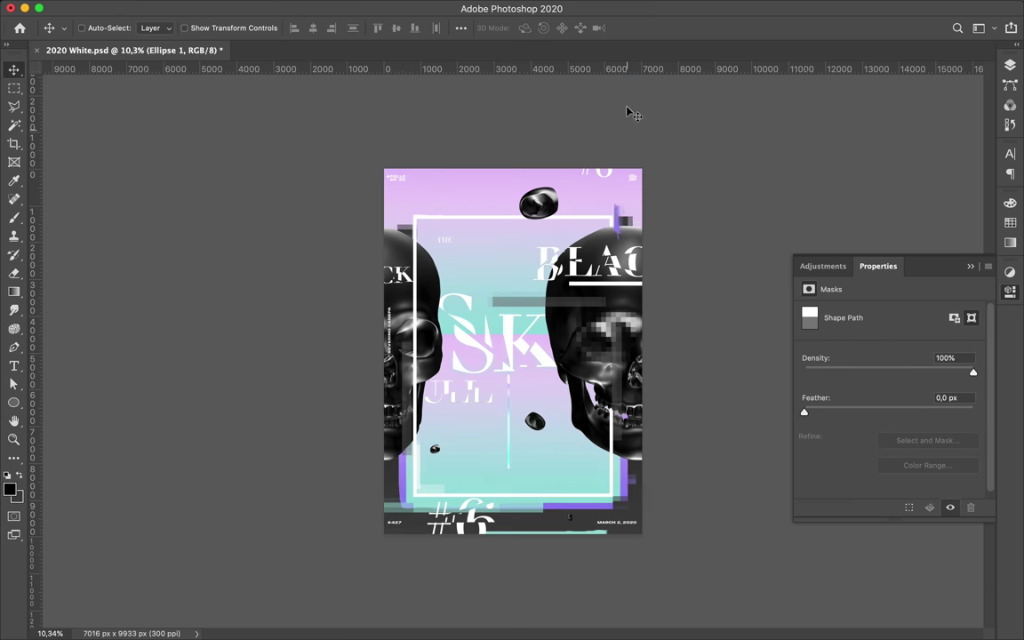
{"action": "left_click_drag", "start_coordinate": [628, 110], "coordinate": [522, 412]}
Step: Try moving Ellipse 1 below Layer 24, undo the reorder, and reselect Ellipse 1
{"action": "left_click", "coordinate": [1010, 65]}
{"action": "left_click_drag", "start_coordinate": [903, 300], "coordinate": [880, 280]}
{"action": "mouse_move", "coordinate": [890, 369]}
{"action": "left_mouse_down"}
{"action": "mouse_move", "coordinate": [902, 459]}
{"action": "mouse_move", "coordinate": [902, 357]}
{"action": "mouse_move", "coordinate": [898, 455]}
{"action": "left_mouse_up"}
{"action": "left_click", "coordinate": [904, 414]}
{"action": "key", "text": "ctrl+z"}
{"action": "key", "text": "ctrl+z"}
{"action": "left_click", "coordinate": [902, 415], "text": "shift"}
Step: Mask Ellipse 1 with a gradient so it fades toward the poster bottom
{"action": "left_click", "coordinate": [888, 355]}
{"action": "left_click", "coordinate": [894, 589]}
{"action": "key", "text": "g"}
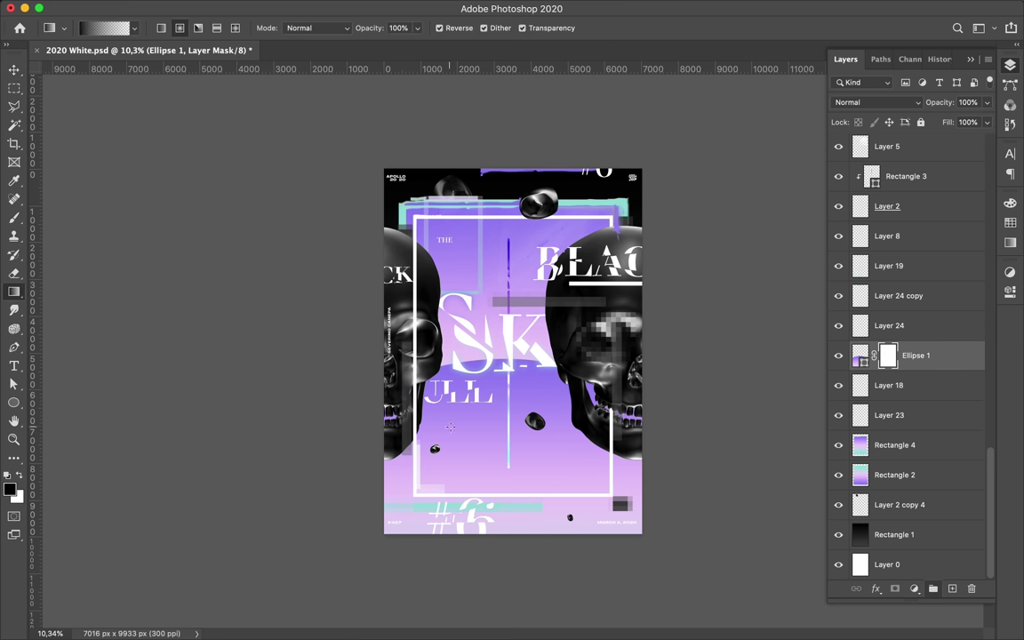
{"action": "left_click_drag", "start_coordinate": [504, 509], "coordinate": [504, 511]}
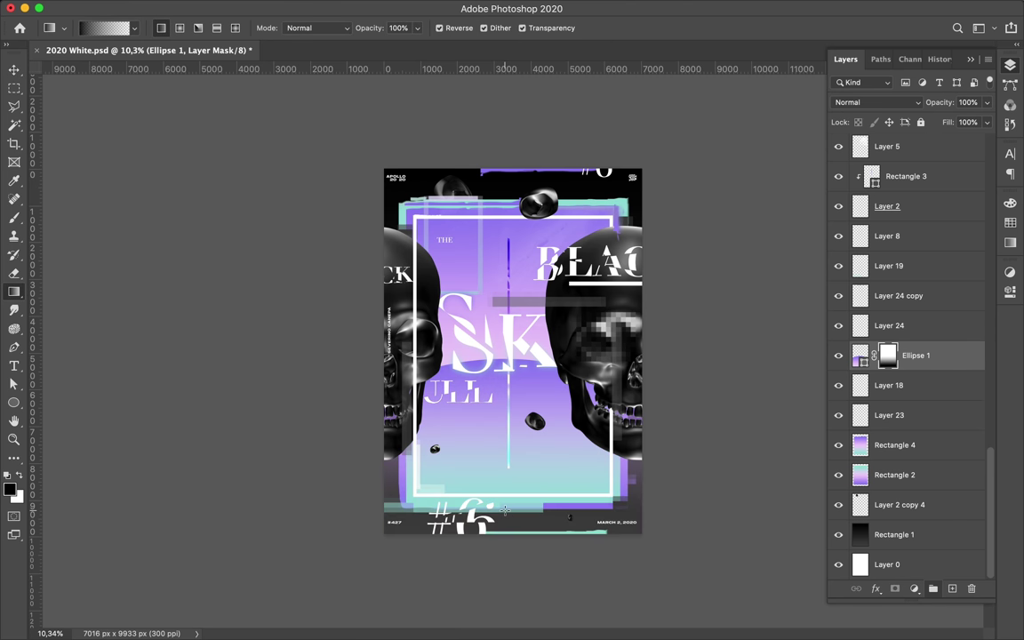
{"action": "key", "text": "v"}
Step: Duplicate Ellipse 1, delete the copy's mask, rasterize it and paint it black
{"action": "left_click", "coordinate": [859, 355]}
{"action": "key", "text": "ctrl+j"}
{"action": "mouse_move", "coordinate": [887, 356]}
{"action": "left_mouse_down"}
{"action": "mouse_move", "coordinate": [972, 537]}
{"action": "mouse_move", "coordinate": [971, 588]}
{"action": "left_mouse_up"}
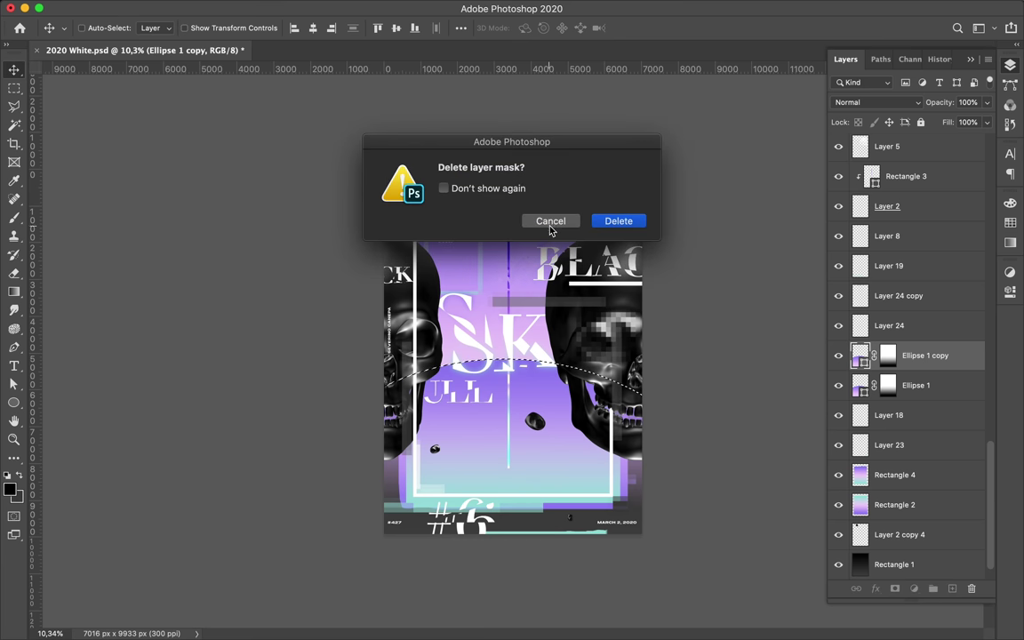
{"action": "left_click", "coordinate": [617, 220]}
{"action": "key", "text": "b"}
{"action": "left_click", "coordinate": [622, 349]}
{"action": "left_click", "coordinate": [616, 220]}
{"action": "mouse_move", "coordinate": [560, 391]}
{"action": "left_mouse_down"}
{"action": "mouse_move", "coordinate": [622, 468]}
{"action": "mouse_move", "coordinate": [600, 407]}
{"action": "left_mouse_up"}
Step: Apply a Gaussian Blur to the Ellipse 1 copy and save the document
{"action": "key", "text": "m"}
{"action": "left_click", "coordinate": [331, 8]}
{"action": "left_click", "coordinate": [365, 25]}
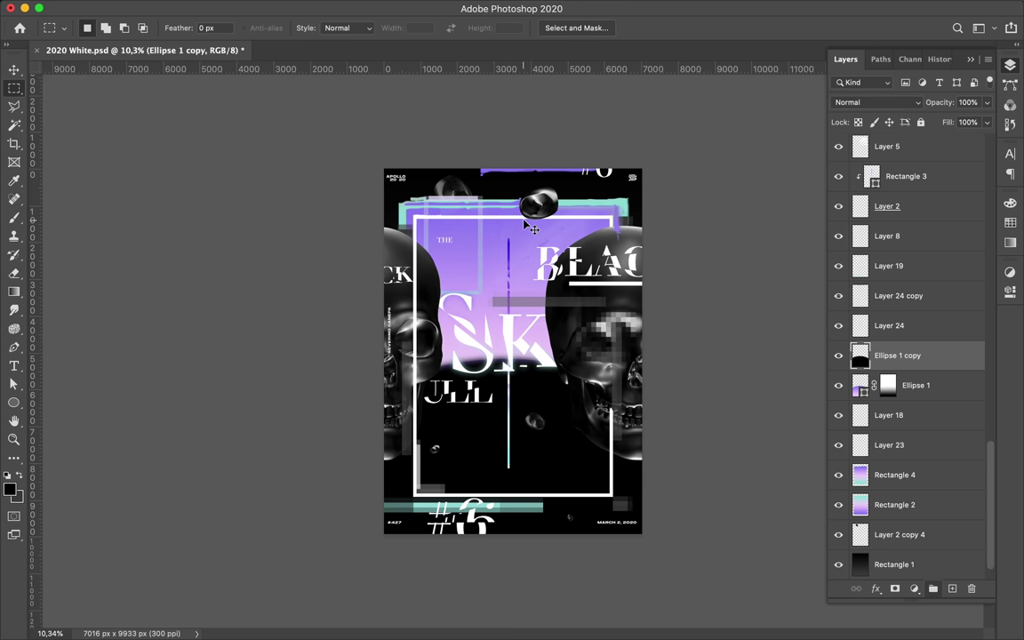
{"action": "key", "text": "ctrl+s"}
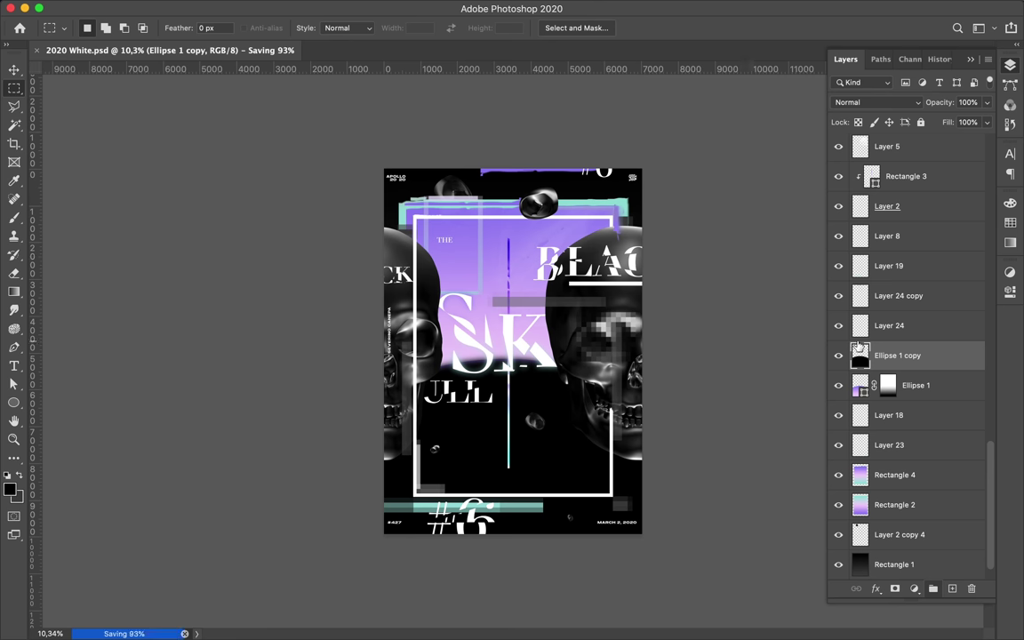
Step: Move Ellipse 1 copy below Ellipse 1 and copy Ellipse 1's mask onto it
{"action": "left_click_drag", "start_coordinate": [858, 351], "coordinate": [875, 393]}
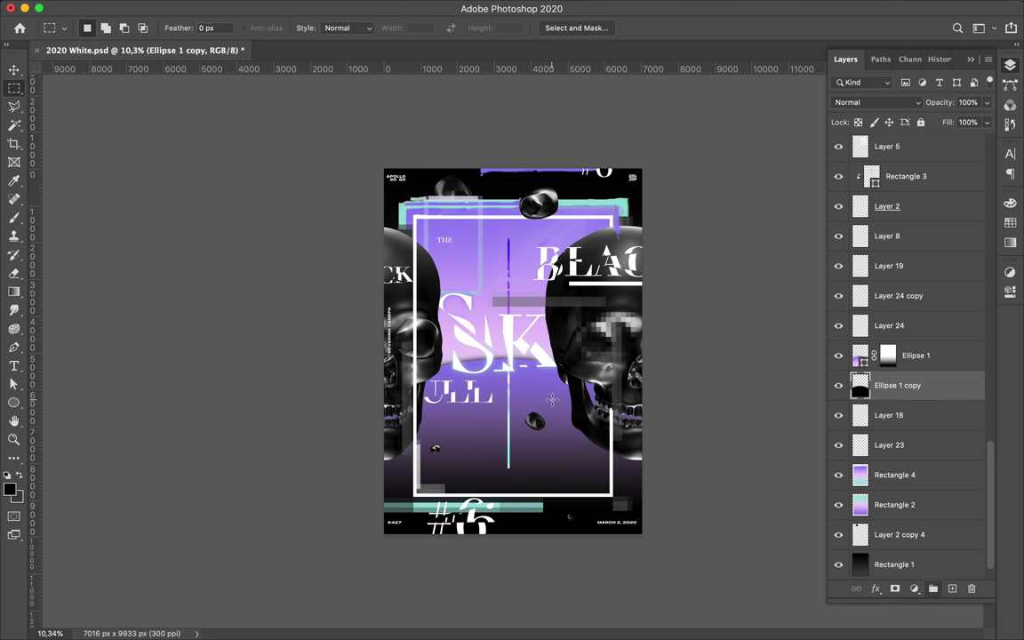
{"action": "scroll", "coordinate": [552, 400], "scroll_direction": "up", "scroll_amount": 3}
{"action": "key", "text": "v"}
{"action": "left_click_drag", "start_coordinate": [886, 359], "coordinate": [886, 383]}
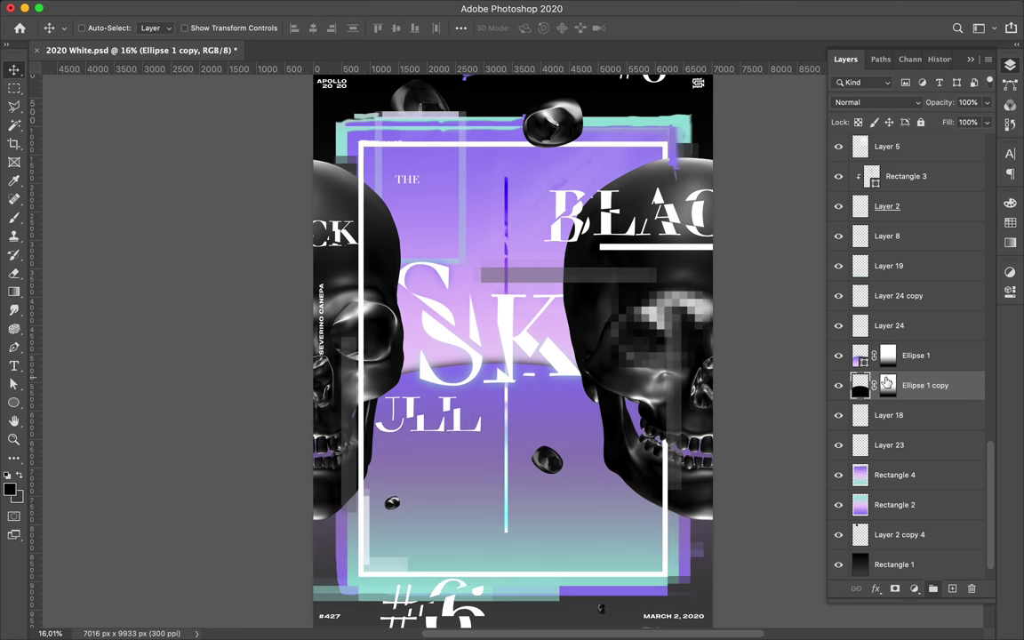
{"action": "left_click_drag", "start_coordinate": [558, 374], "coordinate": [567, 354]}
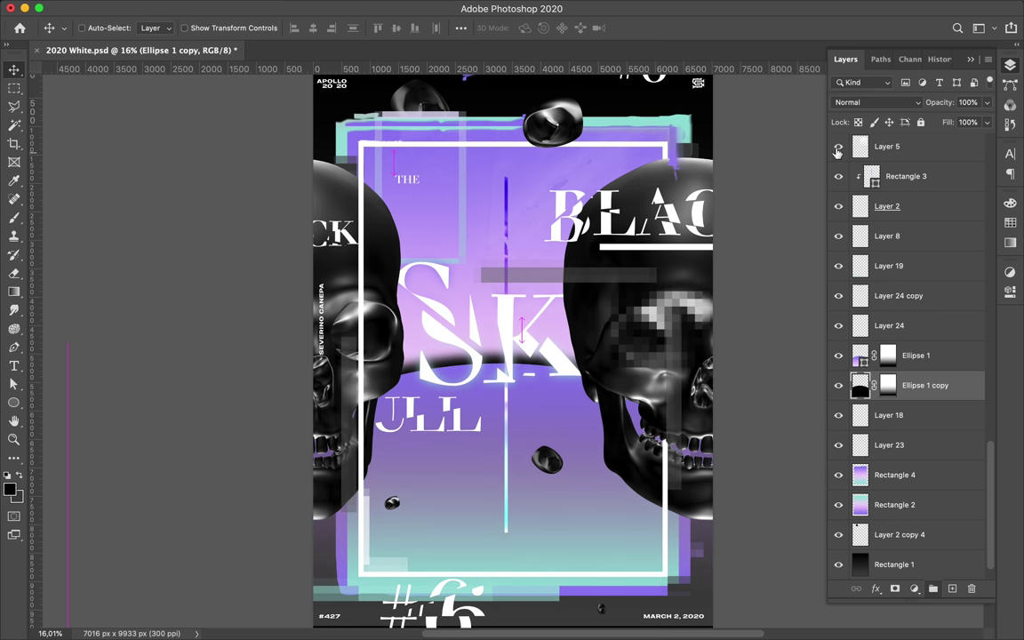
Step: Add a Gradient Overlay layer style to Ellipse 1 copy
{"action": "left_click", "coordinate": [875, 103]}
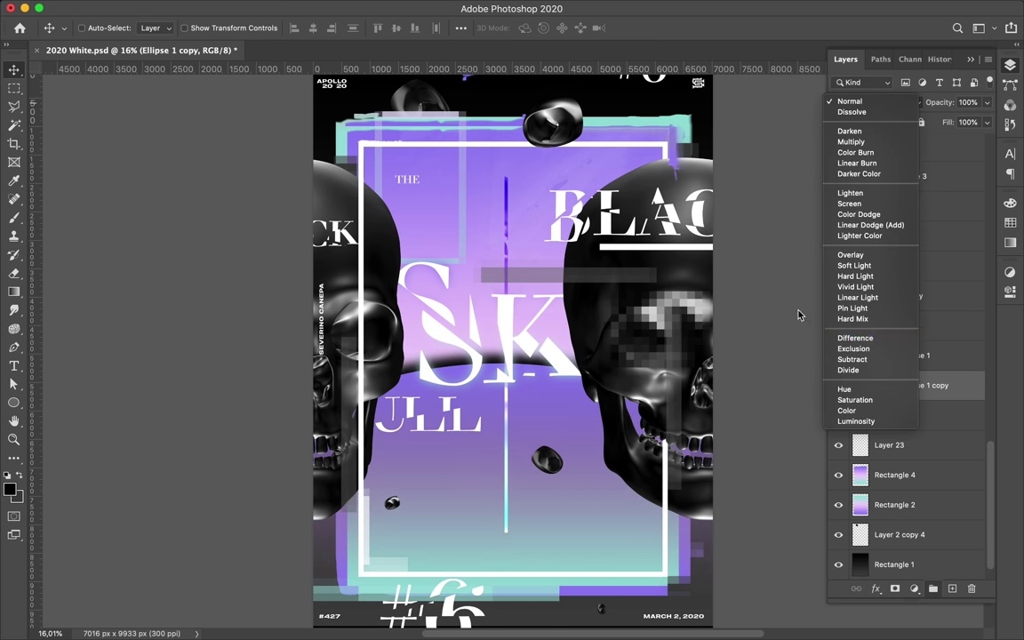
{"action": "right_click", "coordinate": [860, 385]}
{"action": "left_click", "coordinate": [731, 333]}
{"action": "left_click", "coordinate": [167, 373]}
{"action": "left_click", "coordinate": [676, 192]}
{"action": "left_click", "coordinate": [329, 11]}
{"action": "left_click", "coordinate": [351, 24]}
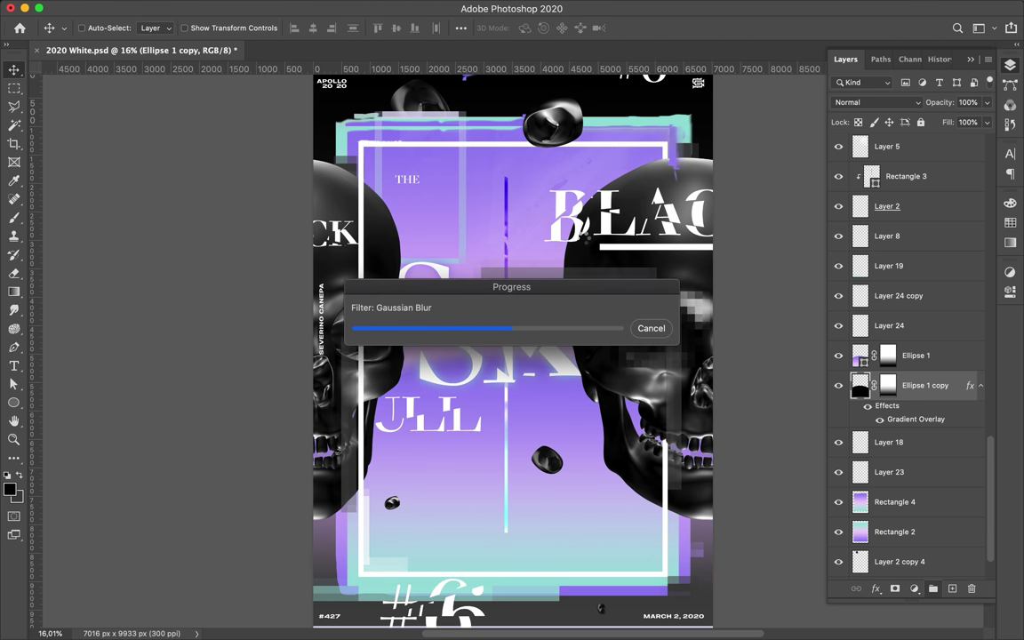
Step: Set Ellipse 1 copy to Darken blending and add a Levels adjustment layer
{"action": "left_click", "coordinate": [888, 102]}
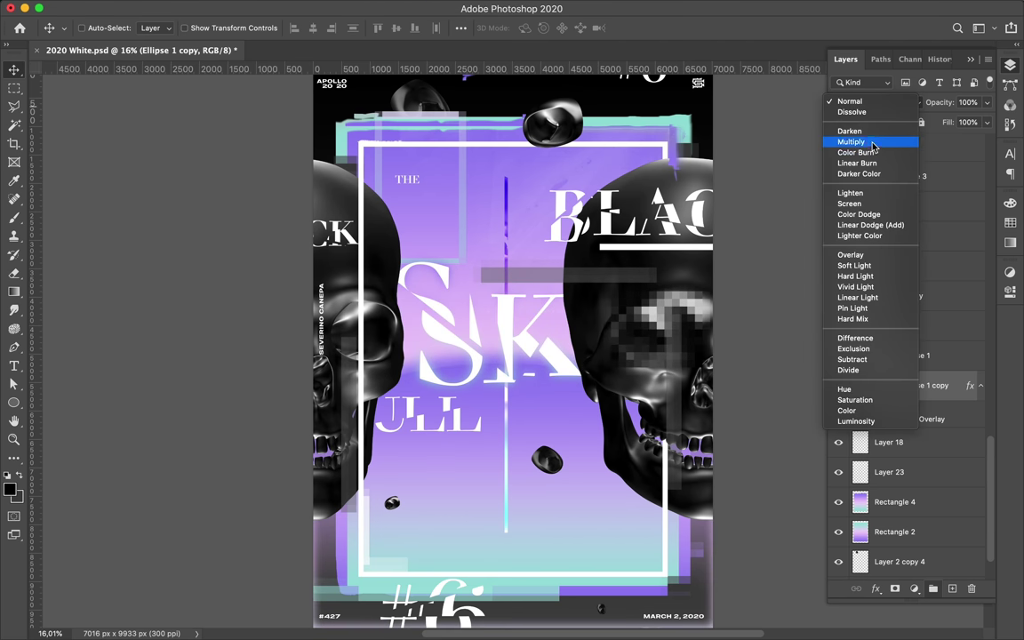
{"action": "left_click", "coordinate": [870, 140]}
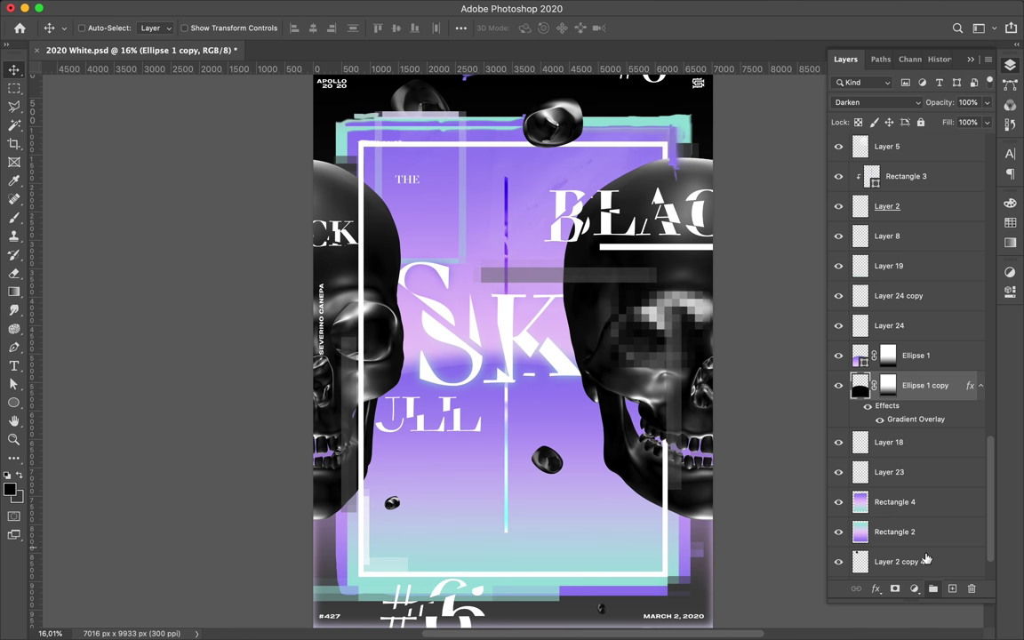
{"action": "left_click", "coordinate": [913, 589]}
{"action": "left_click", "coordinate": [853, 366]}
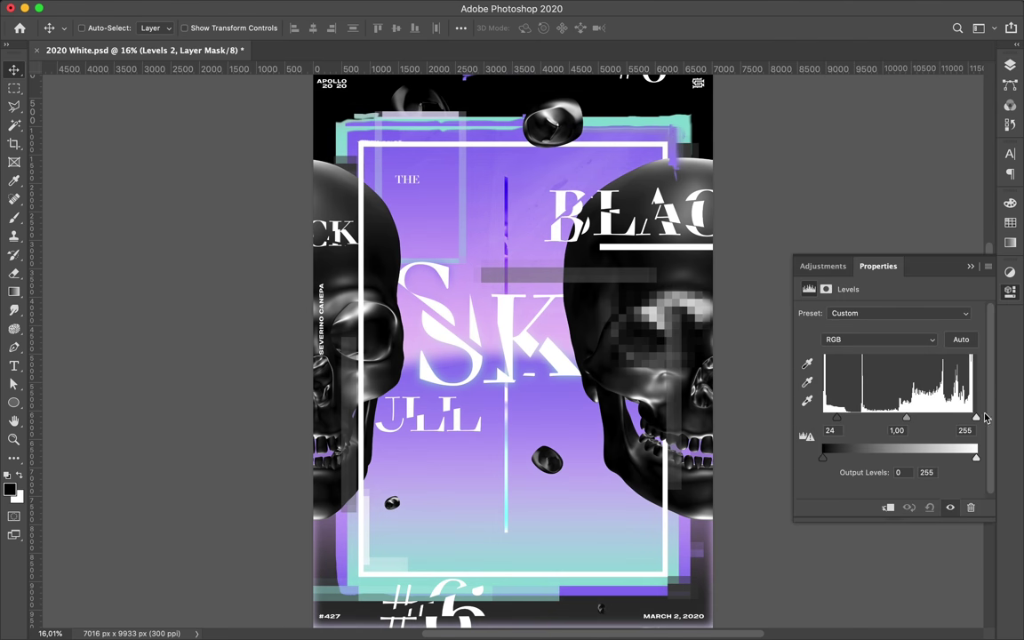
Step: Set Levels 2 white input to 242 and the midtone to 0,45
{"action": "left_click_drag", "start_coordinate": [976, 418], "coordinate": [967, 418]}
{"action": "left_click_drag", "start_coordinate": [903, 418], "coordinate": [921, 420]}
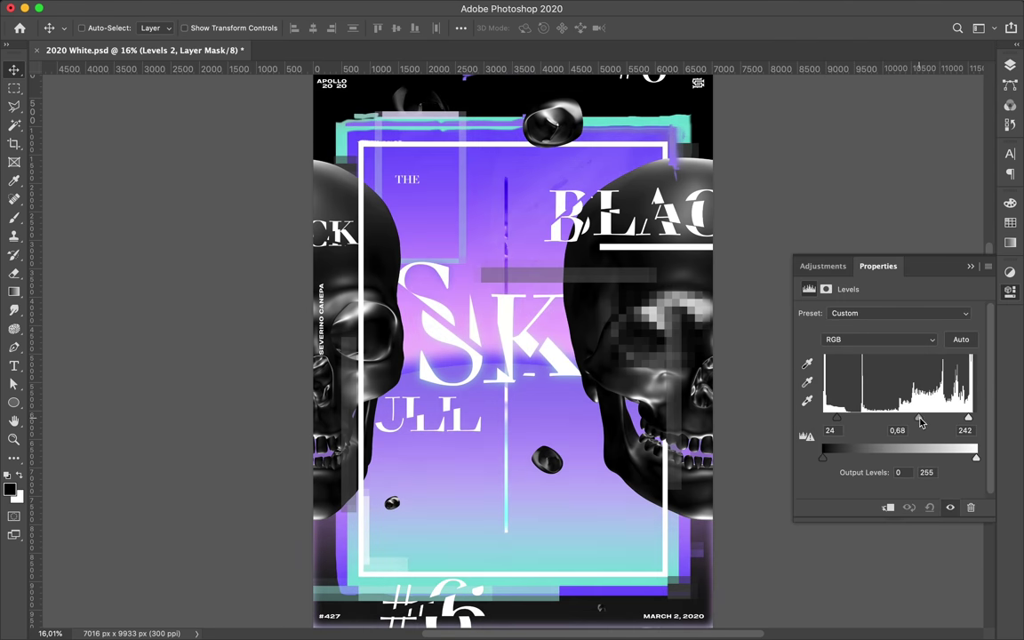
{"action": "scroll", "coordinate": [742, 273], "scroll_direction": "down", "scroll_amount": 2}
{"action": "left_click", "coordinate": [1010, 64]}
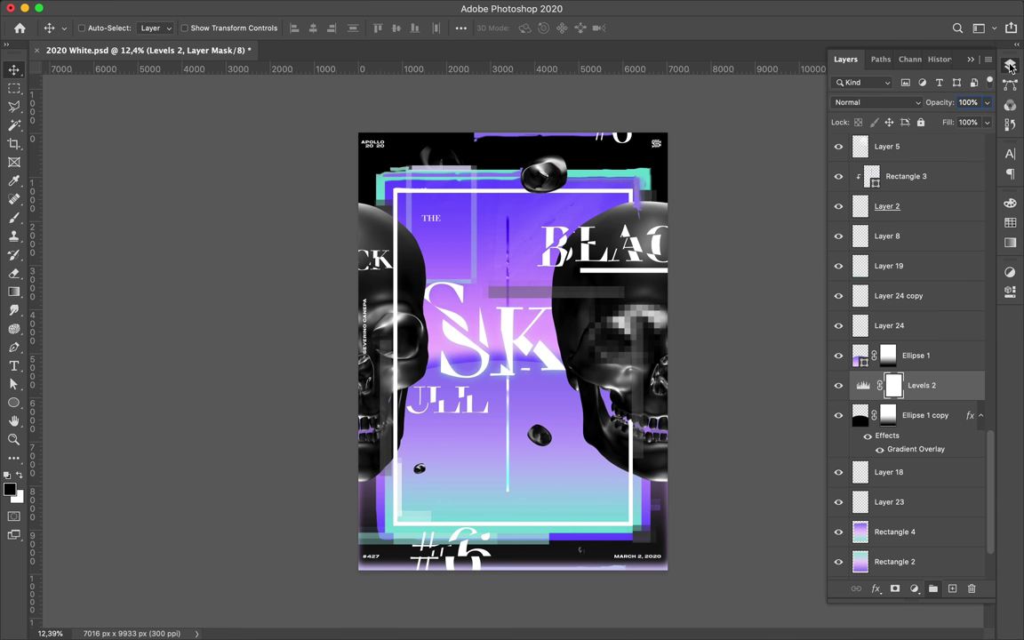
{"action": "double_click", "coordinate": [894, 399]}
{"action": "left_click_drag", "start_coordinate": [921, 421], "coordinate": [934, 424]}
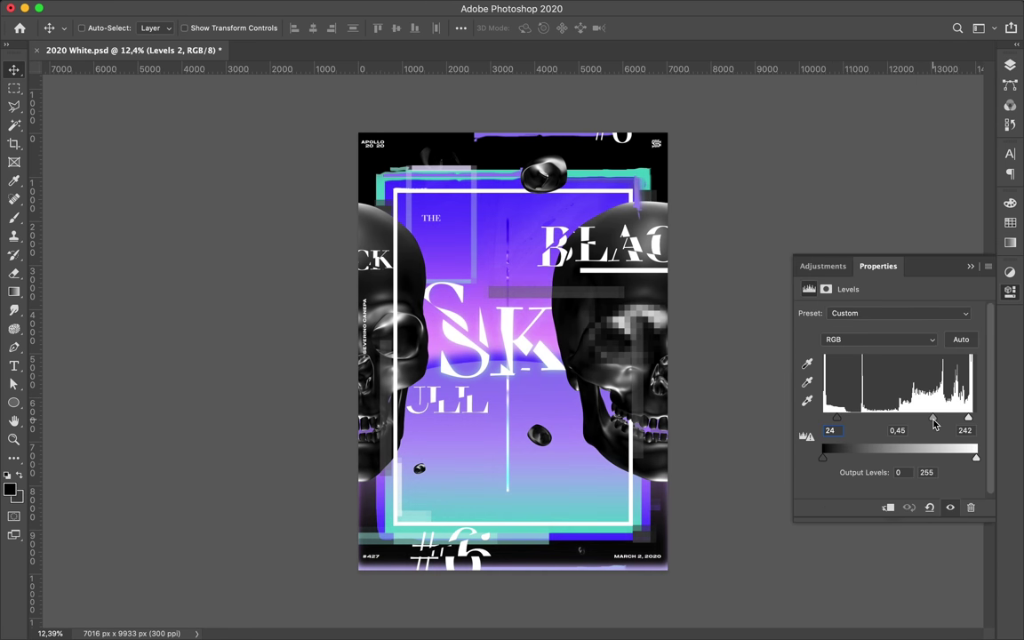
{"action": "left_click", "coordinate": [1010, 65]}
{"action": "scroll", "coordinate": [526, 327], "scroll_direction": "up", "scroll_amount": 2}
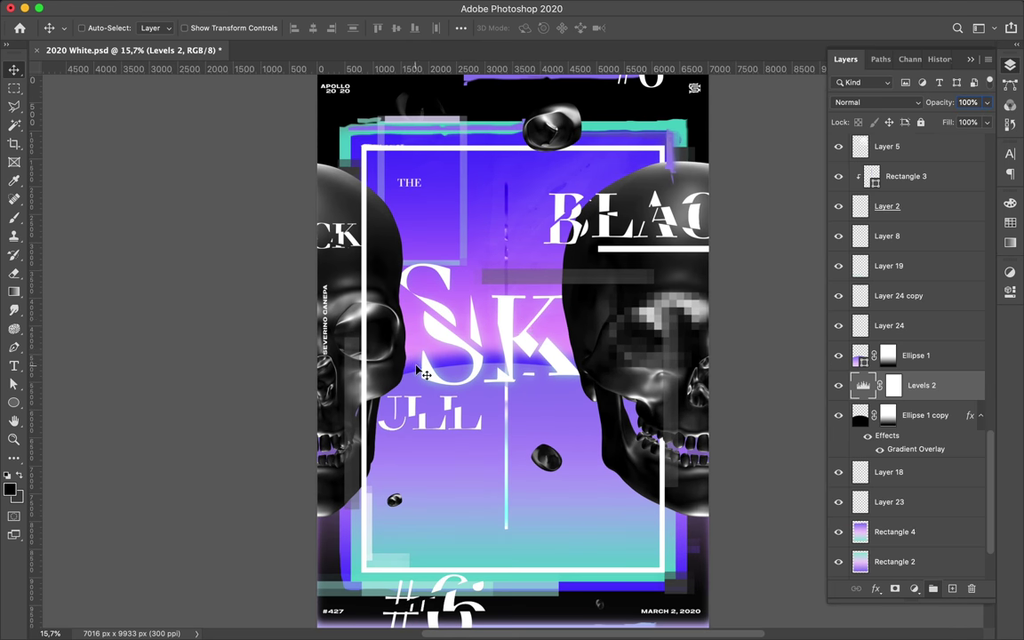
Step: Select the SK letter layers, including Layer 11 copy, and move them upward
{"action": "scroll", "coordinate": [524, 350], "scroll_direction": "down", "scroll_amount": 1}
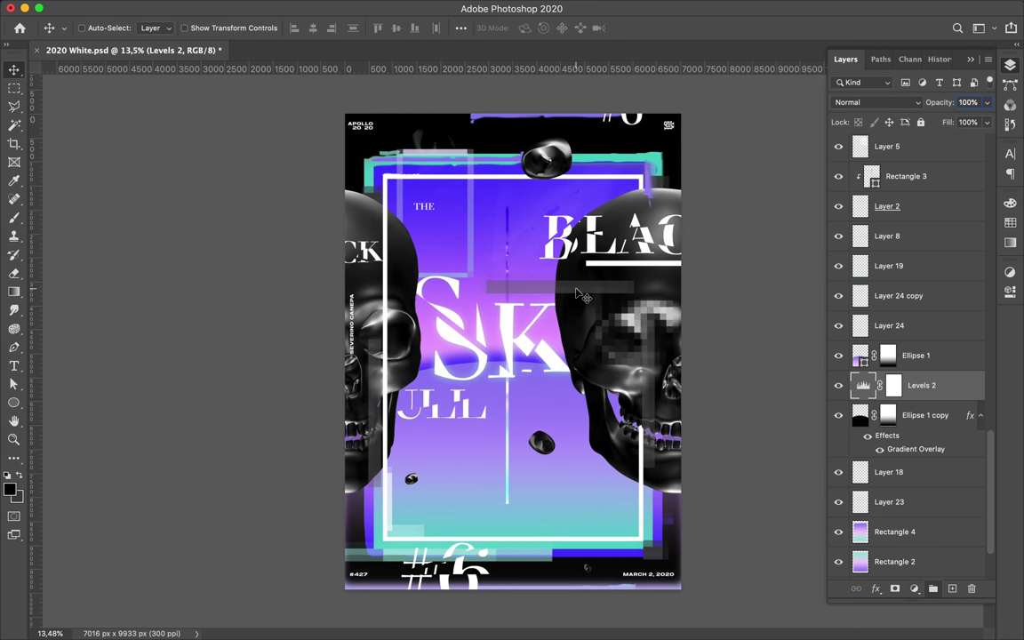
{"action": "key", "text": "alt+shift+bracketright"}
{"action": "left_click", "coordinate": [867, 178], "text": "shift"}
{"action": "left_click_drag", "start_coordinate": [524, 351], "coordinate": [546, 305]}
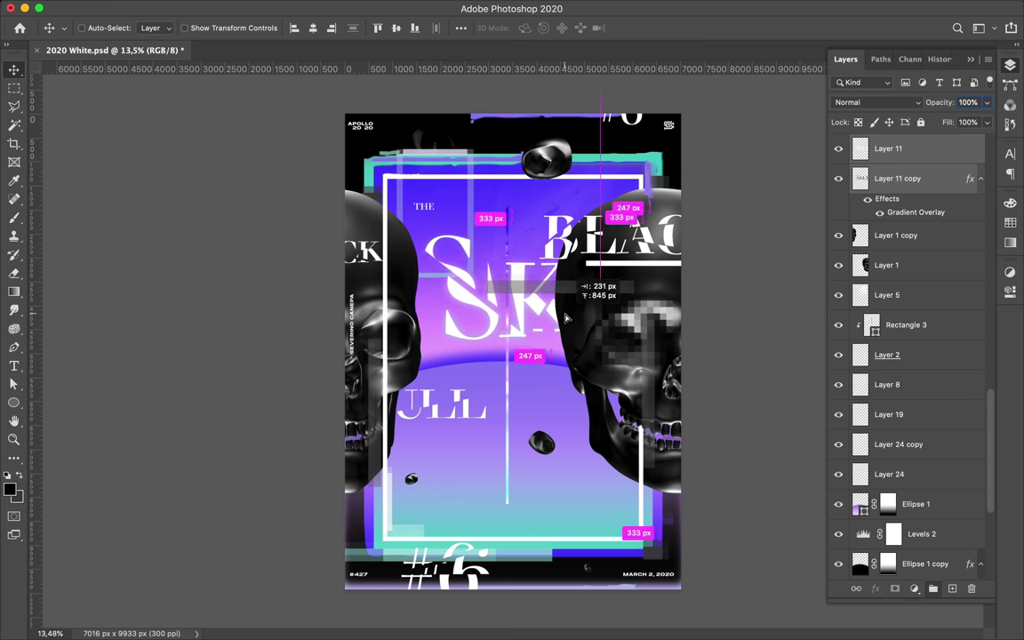
{"action": "left_click_drag", "start_coordinate": [546, 305], "coordinate": [550, 319]}
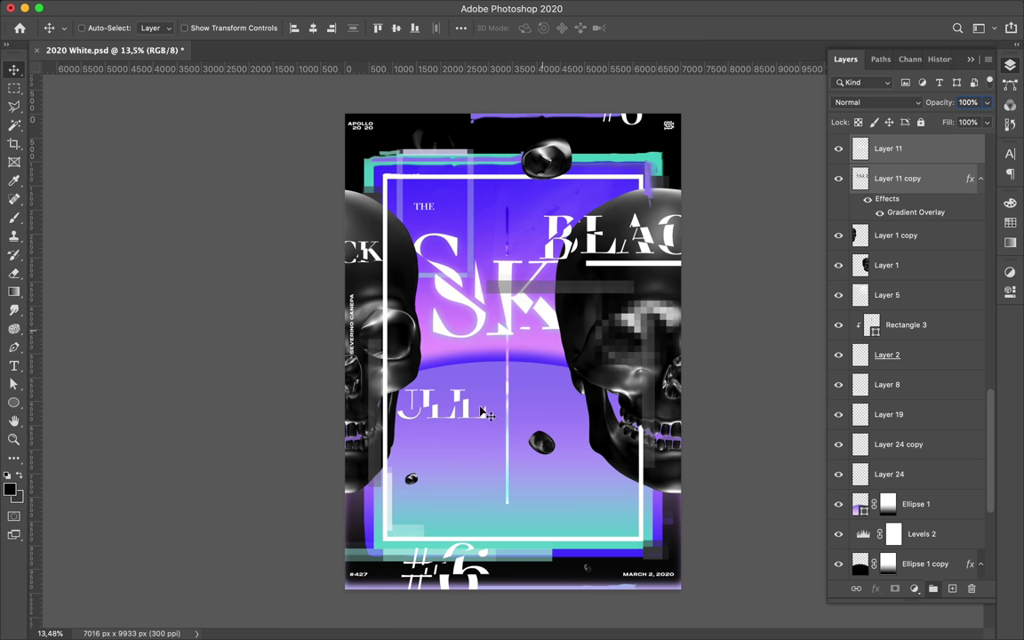
Step: Reposition the ULL slice (Layer 12) and move THE beside the BLACK heading
{"action": "left_click", "coordinate": [478, 409], "text": "ctrl"}
{"action": "left_click_drag", "start_coordinate": [433, 406], "coordinate": [449, 363]}
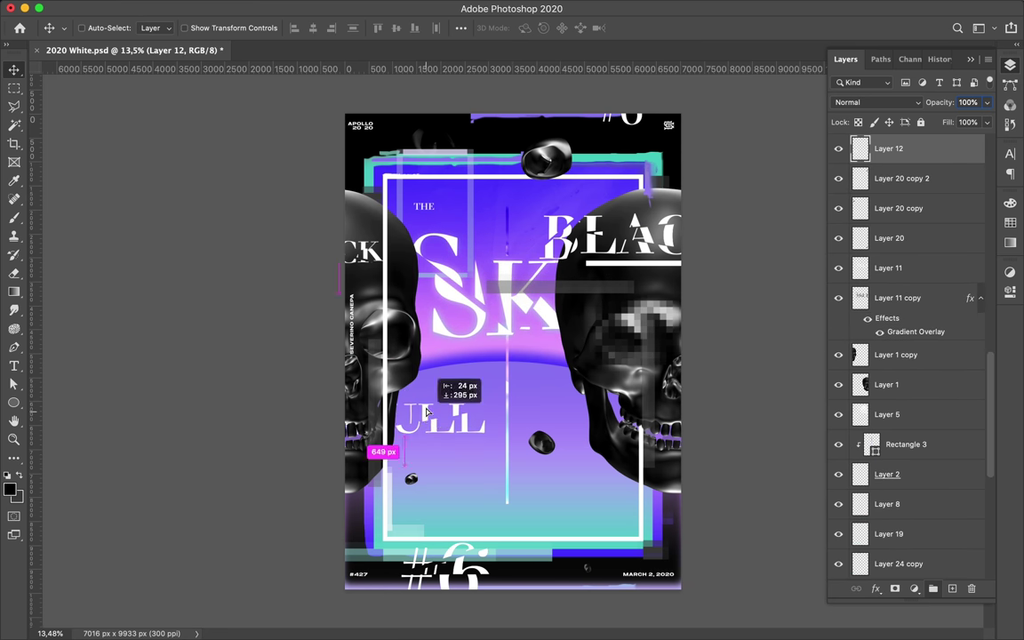
{"action": "left_click_drag", "start_coordinate": [902, 148], "coordinate": [897, 494]}
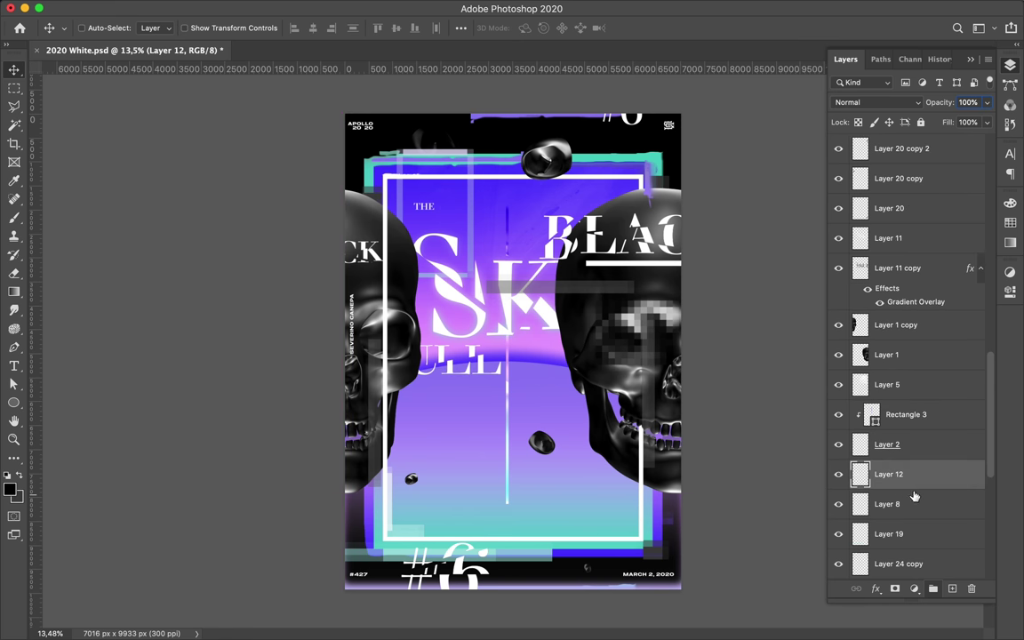
{"action": "left_click_drag", "start_coordinate": [453, 360], "coordinate": [468, 447]}
{"action": "key", "text": "ctrl+z"}
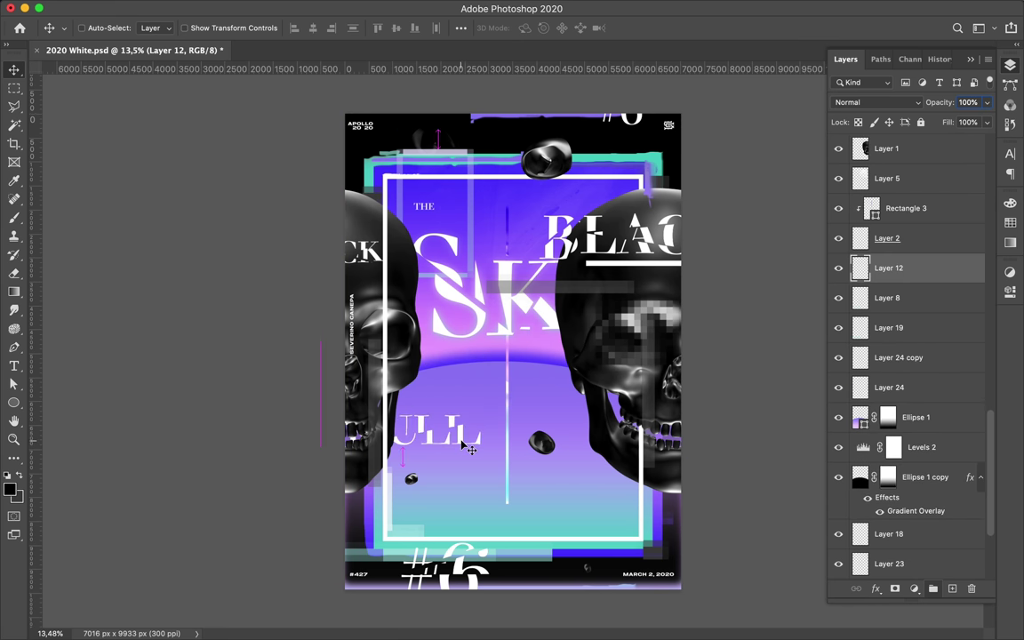
{"action": "left_click_drag", "start_coordinate": [425, 206], "coordinate": [535, 207]}
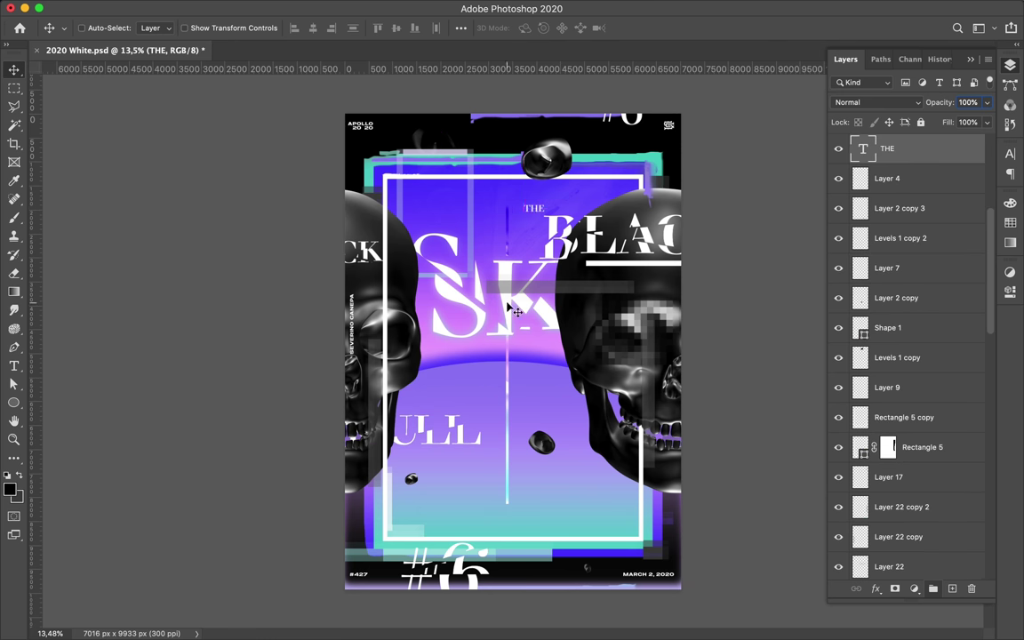
Step: Merge Layer 13 with the BLACK layer and apply a gradient overlay style
{"action": "left_click", "coordinate": [576, 256], "text": "ctrl"}
{"action": "left_click", "coordinate": [575, 255], "text": "shift"}
{"action": "key", "text": "ctrl+e"}
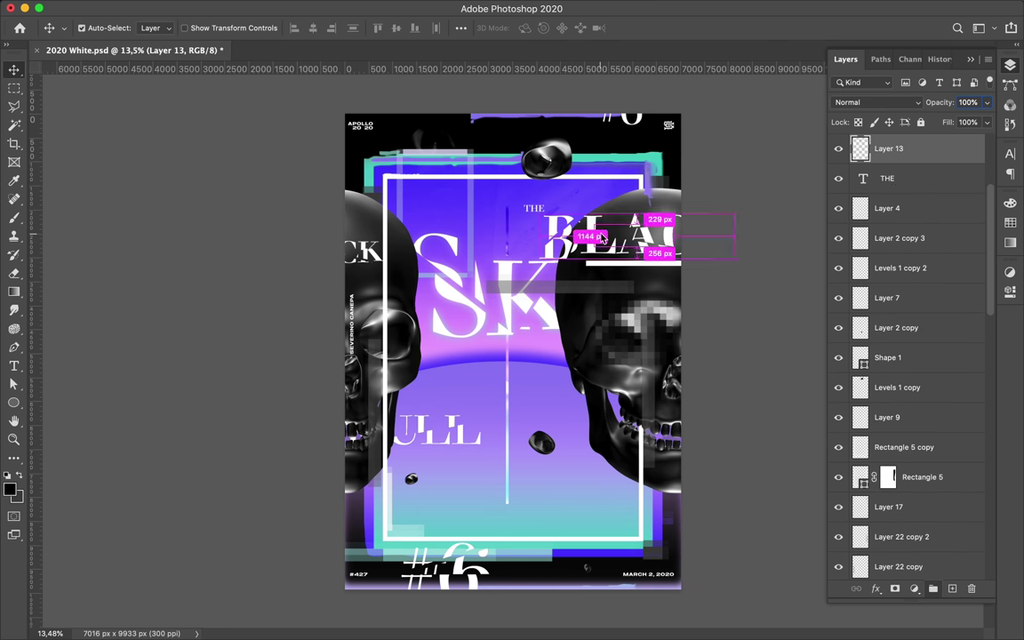
{"action": "double_click", "coordinate": [942, 178]}
{"action": "left_click", "coordinate": [191, 338]}
{"action": "key", "text": "Return"}
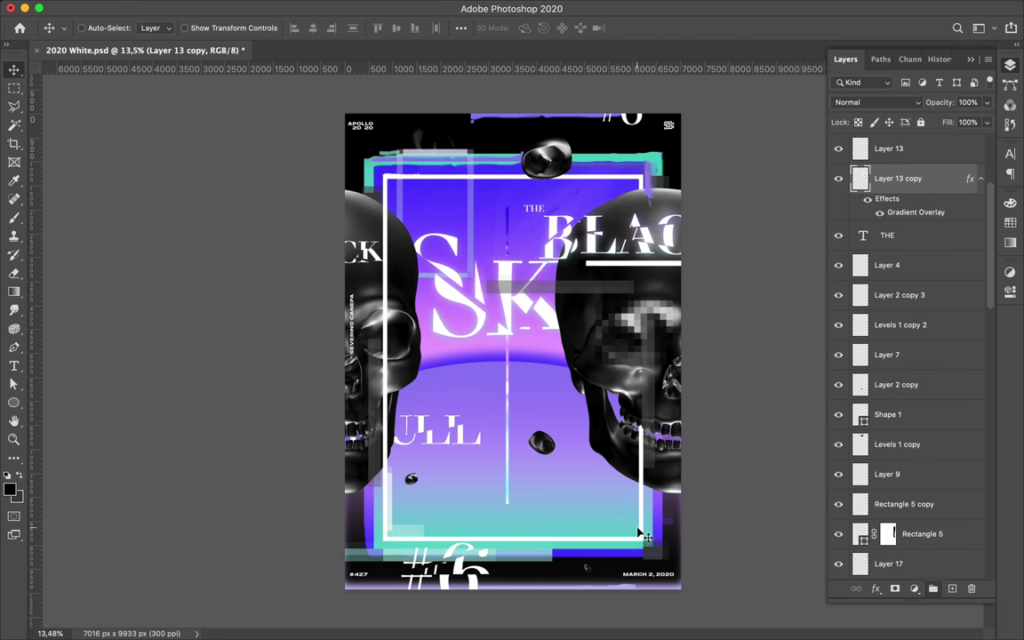
Step: Draw a large circle with no fill and a 51 px outline
{"action": "key", "text": "u"}
{"action": "left_click_drag", "start_coordinate": [446, 170], "coordinate": [734, 463]}
{"action": "left_click", "coordinate": [158, 27]}
{"action": "left_click", "coordinate": [123, 55]}
{"action": "key", "text": "a"}
{"action": "key", "text": "Return"}
{"action": "type", "text": "51"}
{"action": "key", "text": "Return"}
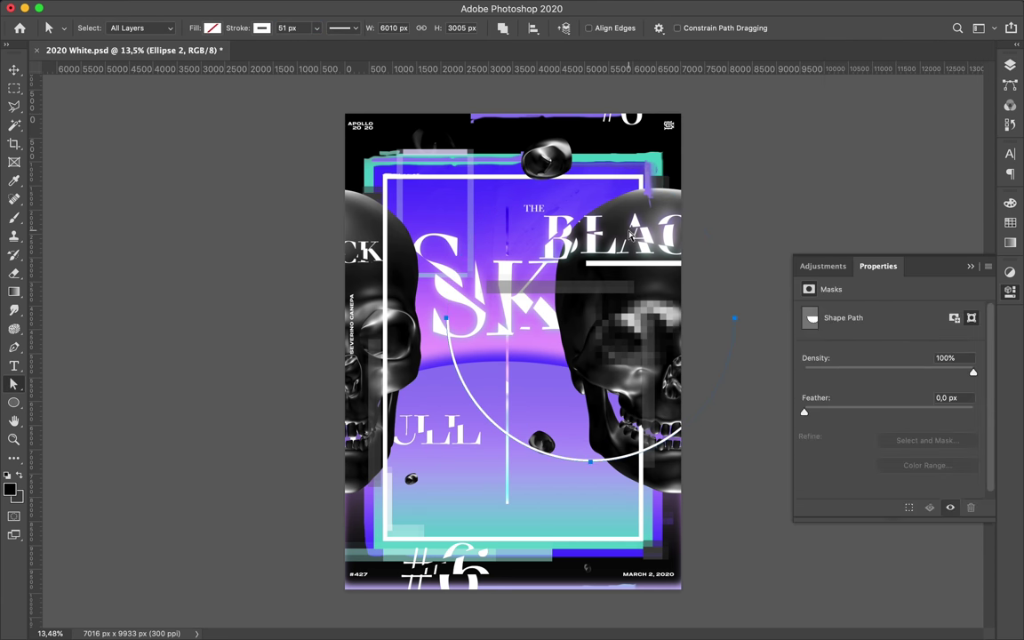
Step: Rotate the circle outline by 30 degrees with Free Transform
{"action": "key", "text": "v"}
{"action": "key", "text": "ctrl+t"}
{"action": "mouse_move", "coordinate": [437, 333]}
{"action": "left_mouse_down"}
{"action": "mouse_move", "coordinate": [478, 385]}
{"action": "mouse_move", "coordinate": [580, 387]}
{"action": "left_mouse_up"}
{"action": "key", "text": "Return"}
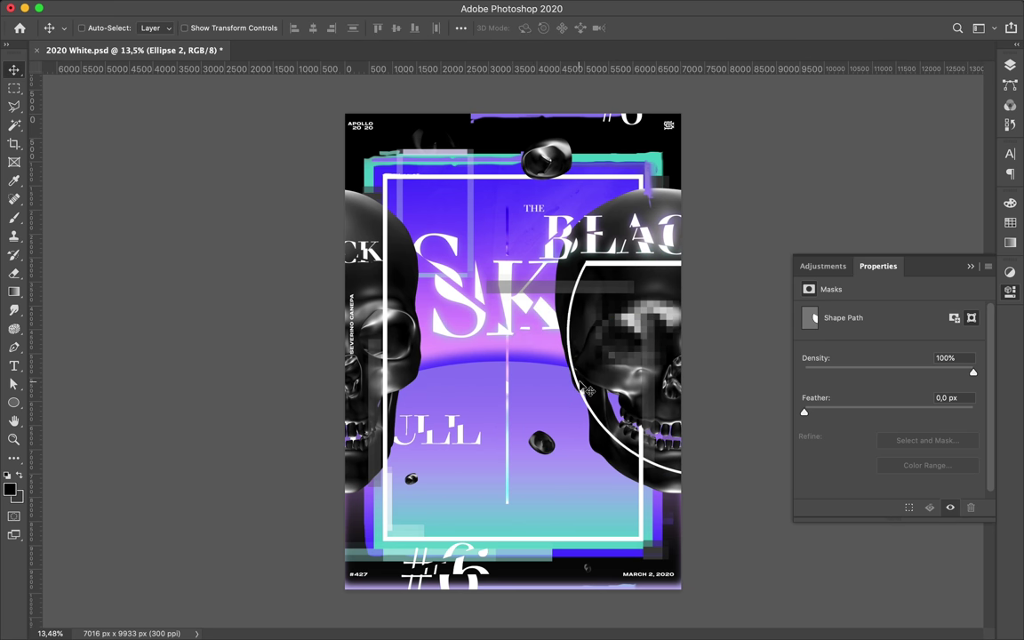
{"action": "scroll", "coordinate": [579, 387], "scroll_direction": "up", "scroll_amount": 5}
{"action": "scroll", "coordinate": [580, 387], "scroll_direction": "up", "scroll_amount": 5}
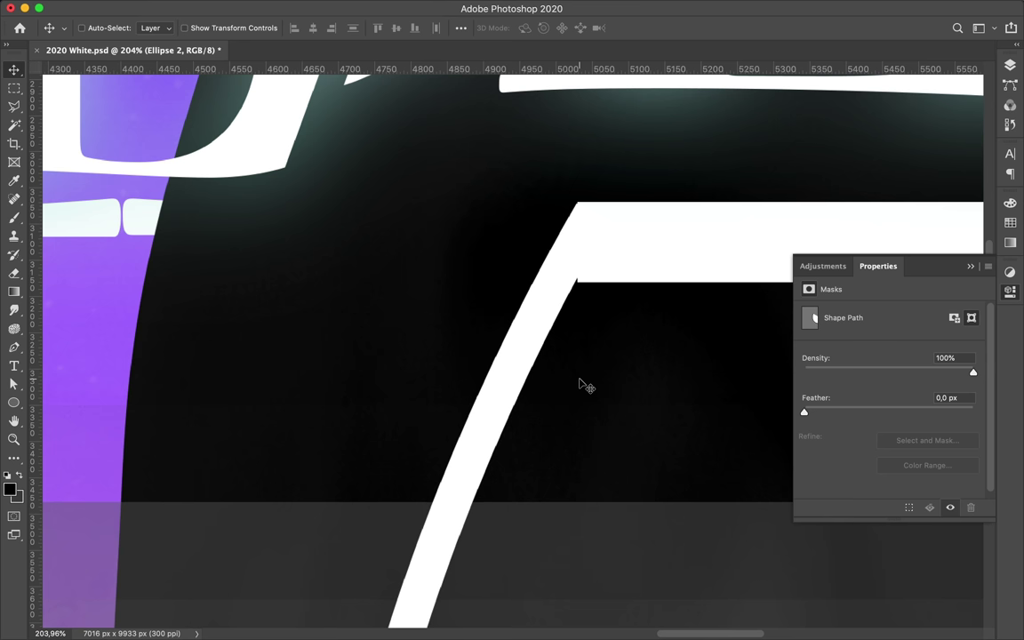
Step: Move the circle outline up and left, then reselect its path
{"action": "key", "text": "Up"}
{"action": "key", "text": "Up"}
{"action": "key", "text": "Up"}
{"action": "left_click_drag", "start_coordinate": [579, 387], "coordinate": [563, 286]}
{"action": "scroll", "coordinate": [567, 289], "scroll_direction": "down", "scroll_amount": 3}
{"action": "scroll", "coordinate": [613, 233], "scroll_direction": "down", "scroll_amount": 4}
{"action": "scroll", "coordinate": [616, 233], "scroll_direction": "down", "scroll_amount": 2}
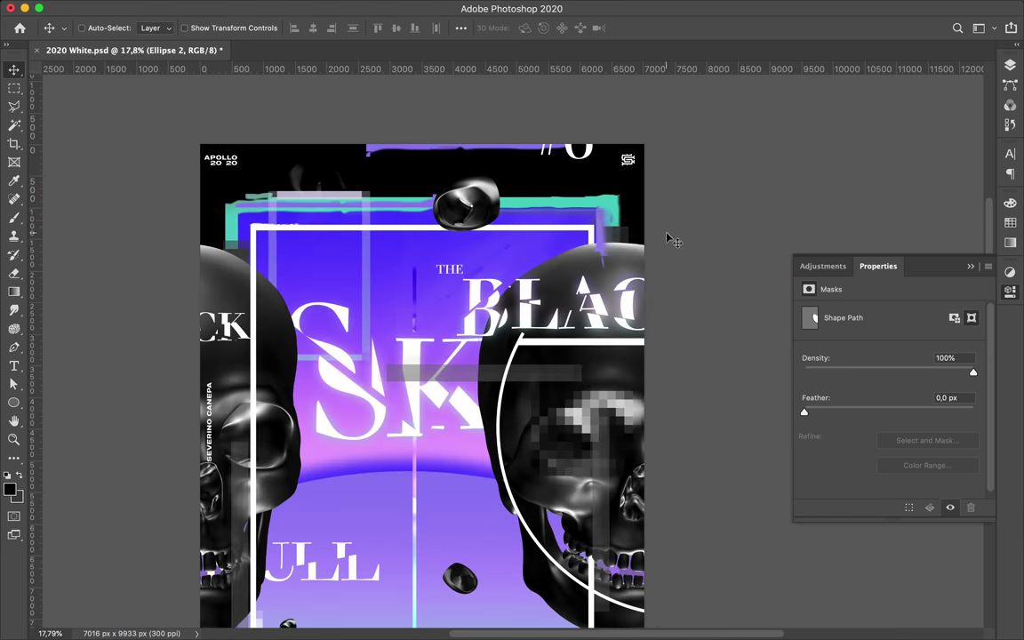
{"action": "scroll", "coordinate": [669, 236], "scroll_direction": "down", "scroll_amount": 2}
{"action": "key", "text": "a"}
{"action": "scroll", "coordinate": [627, 426], "scroll_direction": "down", "scroll_amount": 2}
{"action": "scroll", "coordinate": [698, 495], "scroll_direction": "down", "scroll_amount": 1}
{"action": "left_click", "coordinate": [736, 368]}
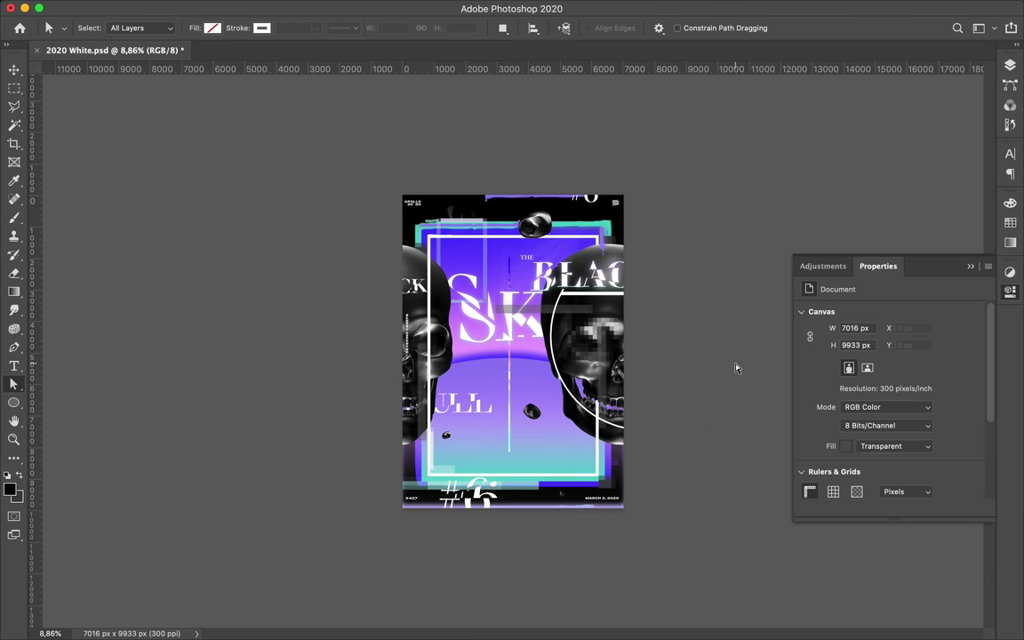
{"action": "left_click", "coordinate": [622, 431]}
{"action": "scroll", "coordinate": [708, 418], "scroll_direction": "up", "scroll_amount": 4}
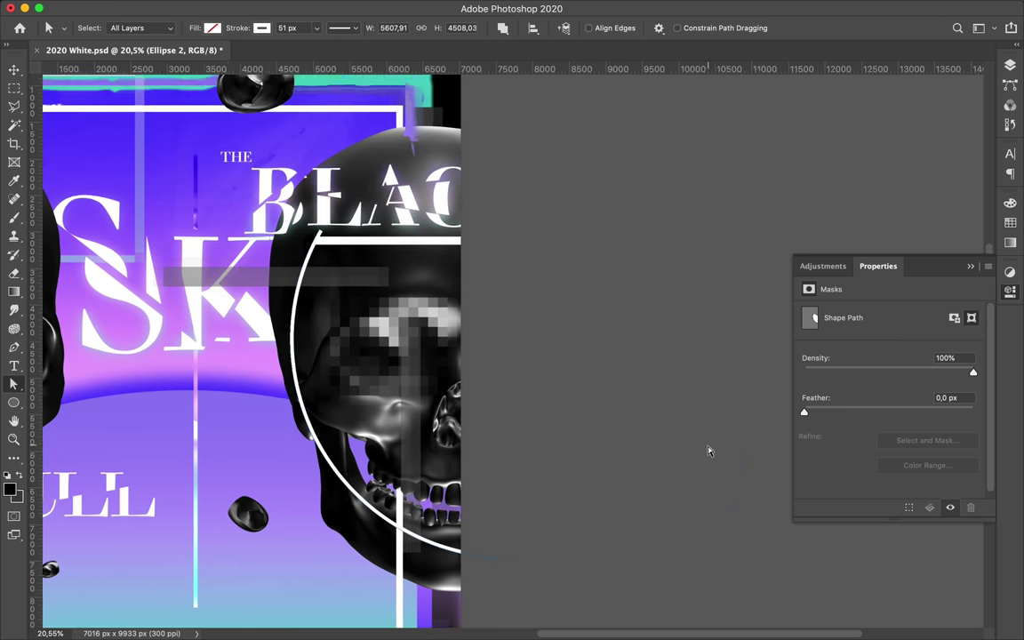
{"action": "scroll", "coordinate": [699, 455], "scroll_direction": "down", "scroll_amount": 2}
Step: Nudge the circle outline slightly right to settle it on the right skull
{"action": "key", "text": "v"}
{"action": "scroll", "coordinate": [699, 455], "scroll_direction": "down", "scroll_amount": 2}
{"action": "left_click", "coordinate": [618, 355]}
{"action": "left_click", "coordinate": [619, 220]}
{"action": "key", "text": "F7"}
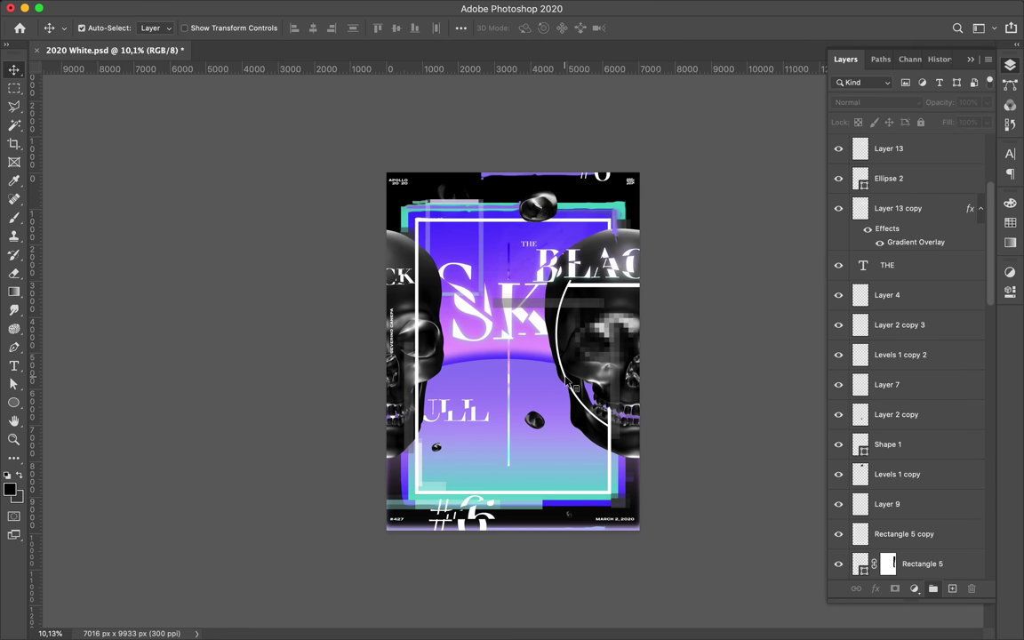
{"action": "left_click_drag", "start_coordinate": [566, 382], "coordinate": [577, 382]}
{"action": "scroll", "coordinate": [513, 354], "scroll_direction": "up", "scroll_amount": 2}
Step: Draw a second circle with a 5 px outline, then delete it
{"action": "key", "text": "u"}
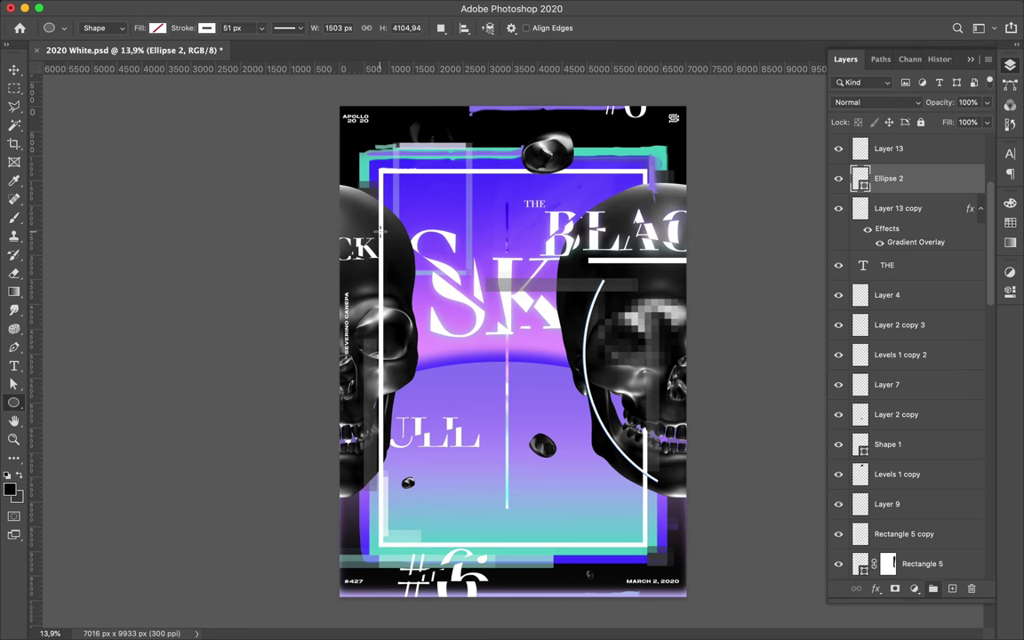
{"action": "left_click_drag", "start_coordinate": [407, 369], "coordinate": [605, 566]}
{"action": "key", "text": "a"}
{"action": "left_click", "coordinate": [302, 27]}
{"action": "type", "text": "5"}
{"action": "key", "text": "Return"}
{"action": "key", "text": "Delete"}
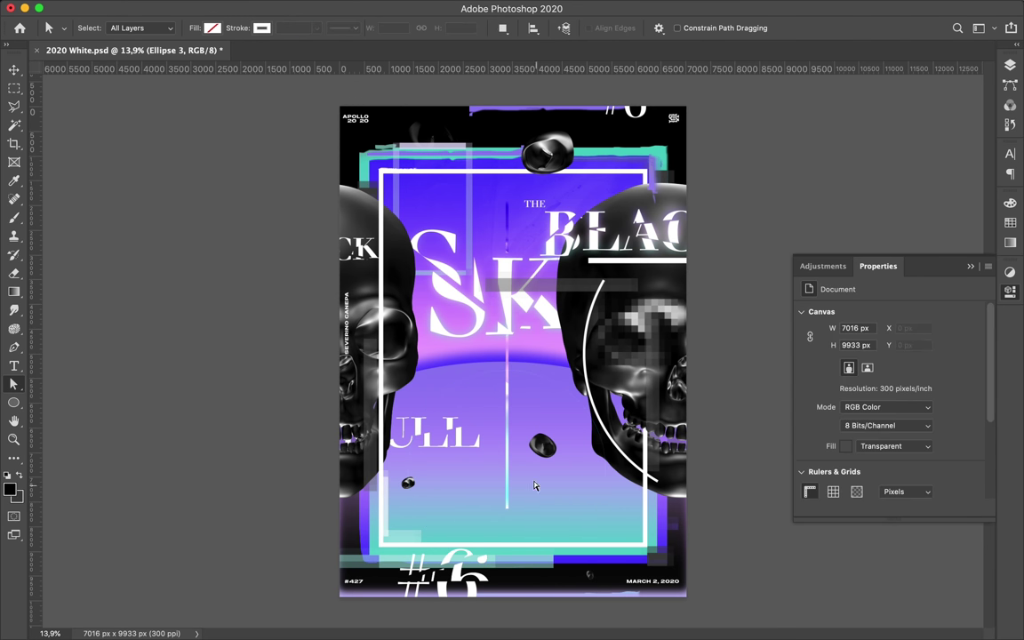
Step: Start a Pen-tool line shape with no fill and a 7 px white outline
{"action": "key", "text": "p"}
{"action": "left_click", "coordinate": [480, 397]}
{"action": "left_click", "coordinate": [157, 27]}
{"action": "left_click", "coordinate": [77, 50]}
{"action": "left_click", "coordinate": [206, 27]}
{"action": "left_click", "coordinate": [110, 100]}
{"action": "left_click", "coordinate": [229, 27]}
{"action": "type", "text": "7v"}
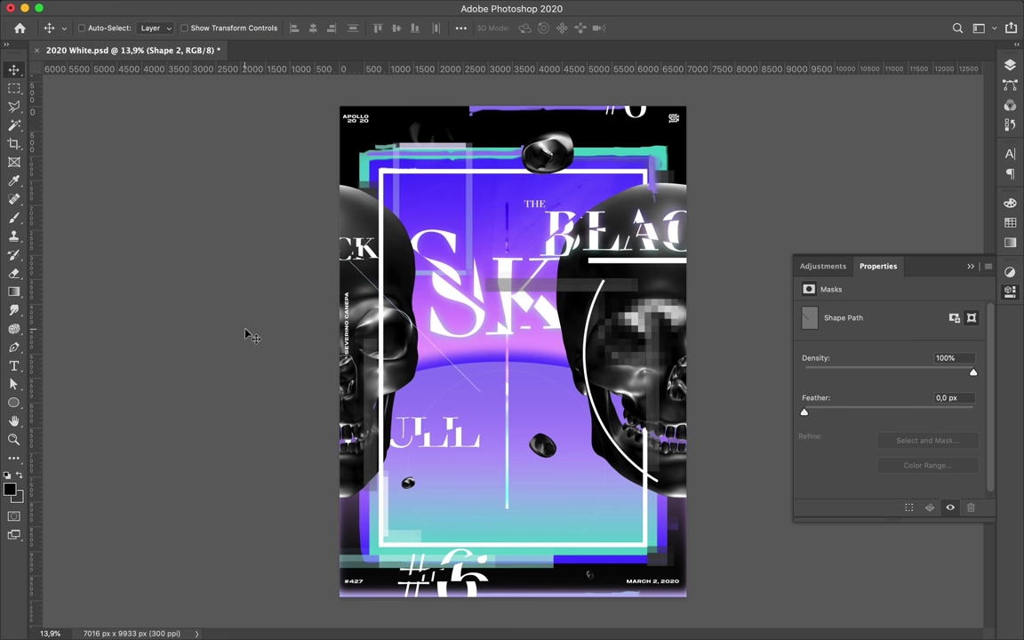
{"action": "type", "text": "a"}
Step: Make the new line's outline white and select the Levels 1 layer
{"action": "key", "text": "shift+a"}
{"action": "key", "text": "shift+a"}
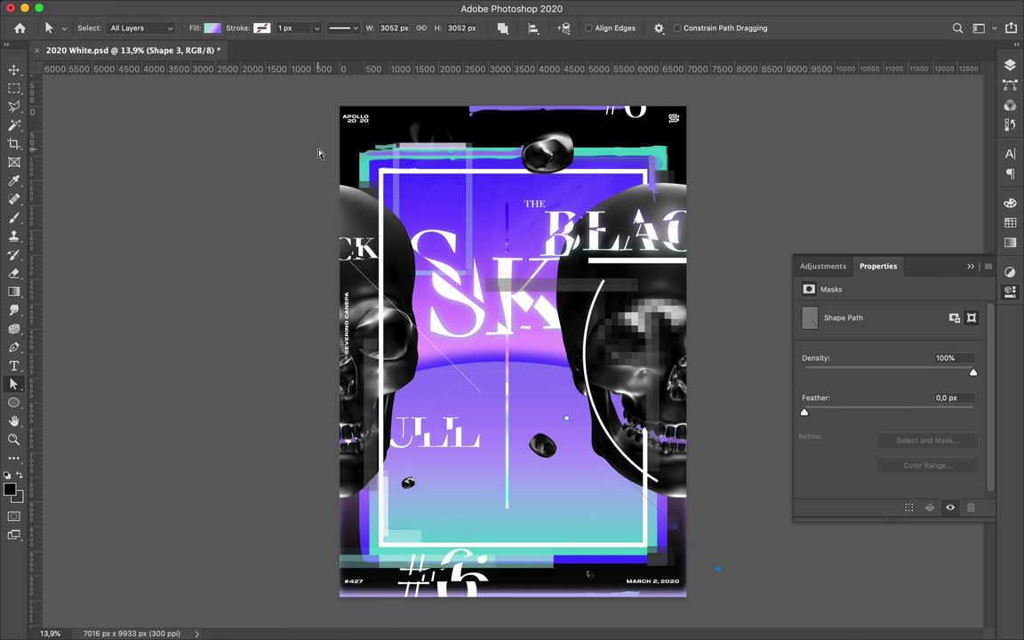
{"action": "left_click", "coordinate": [261, 28]}
{"action": "left_click", "coordinate": [167, 104]}
{"action": "key", "text": "v"}
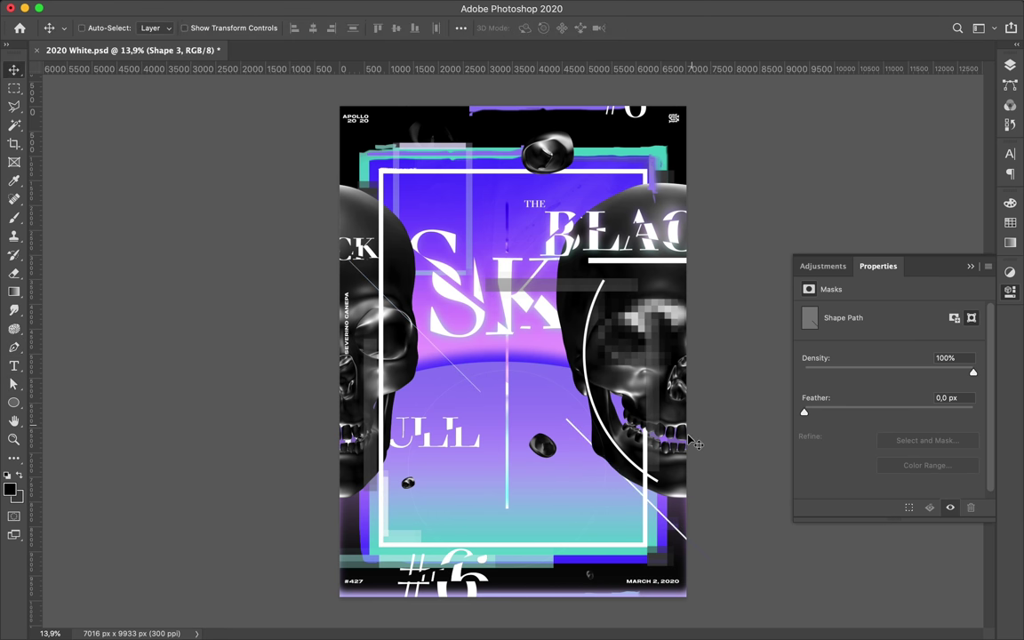
{"action": "scroll", "coordinate": [651, 533], "scroll_direction": "down", "scroll_amount": 2}
{"action": "scroll", "coordinate": [665, 380], "scroll_direction": "down", "scroll_amount": 2}
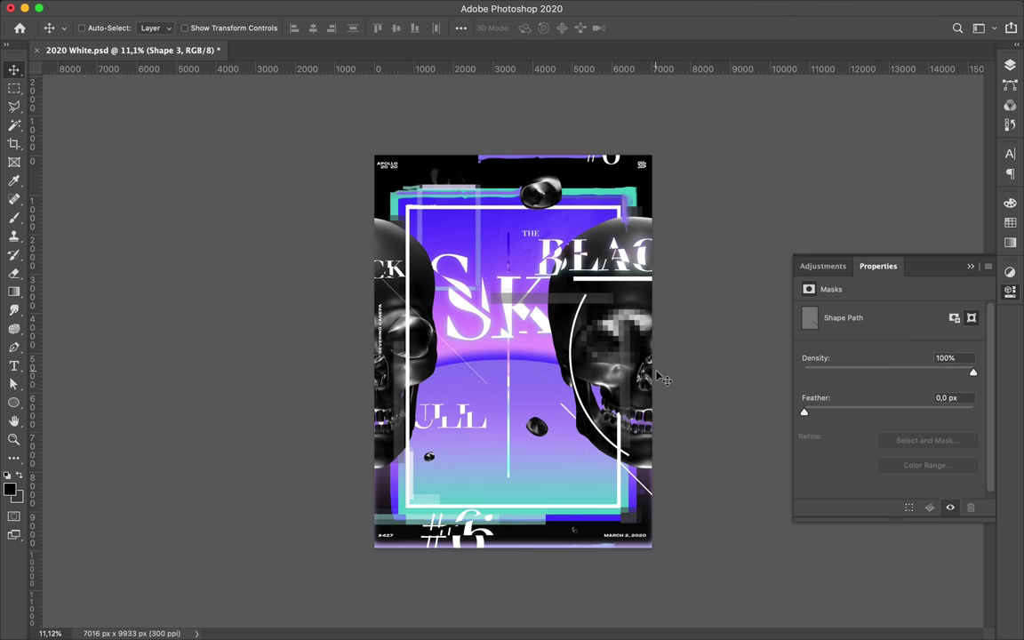
{"action": "left_click", "coordinate": [573, 359]}
{"action": "key", "text": "a"}
{"action": "scroll", "coordinate": [590, 340], "scroll_direction": "up", "scroll_amount": 5}
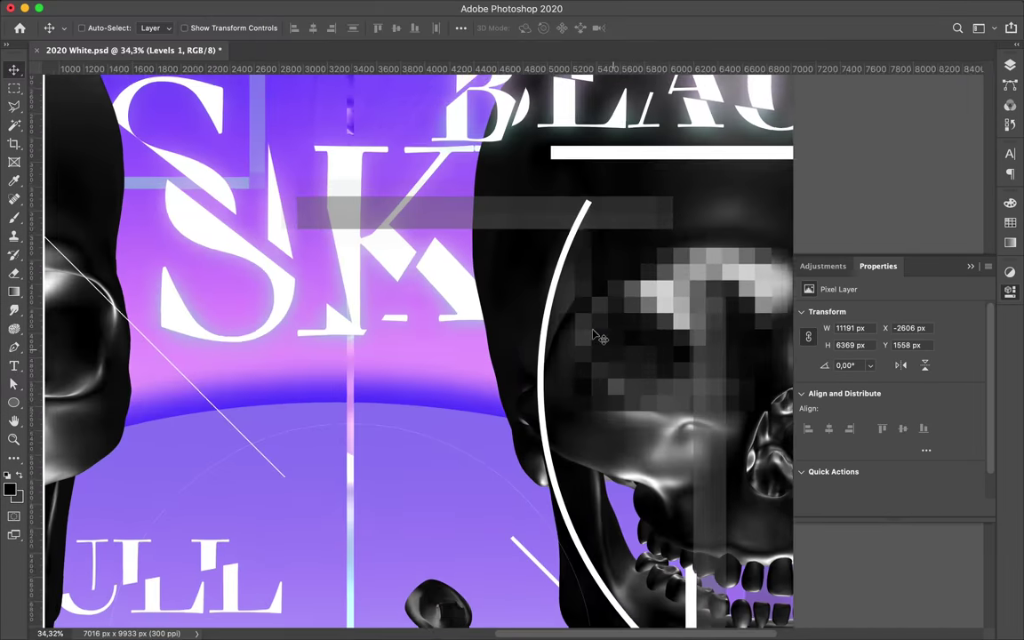
Step: Preview the Pixelate > Mosaic filter and cancel it, leaving the layer unpixelated
{"action": "left_click", "coordinate": [331, 7]}
{"action": "mouse_move", "coordinate": [345, 204]}
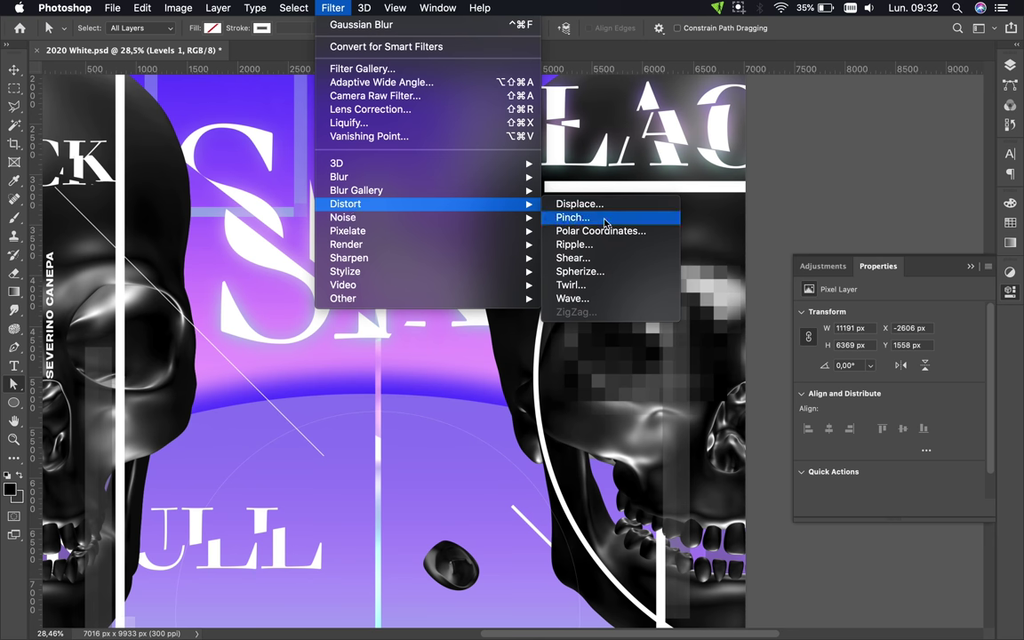
{"action": "mouse_move", "coordinate": [348, 230]}
{"action": "left_click", "coordinate": [637, 300]}
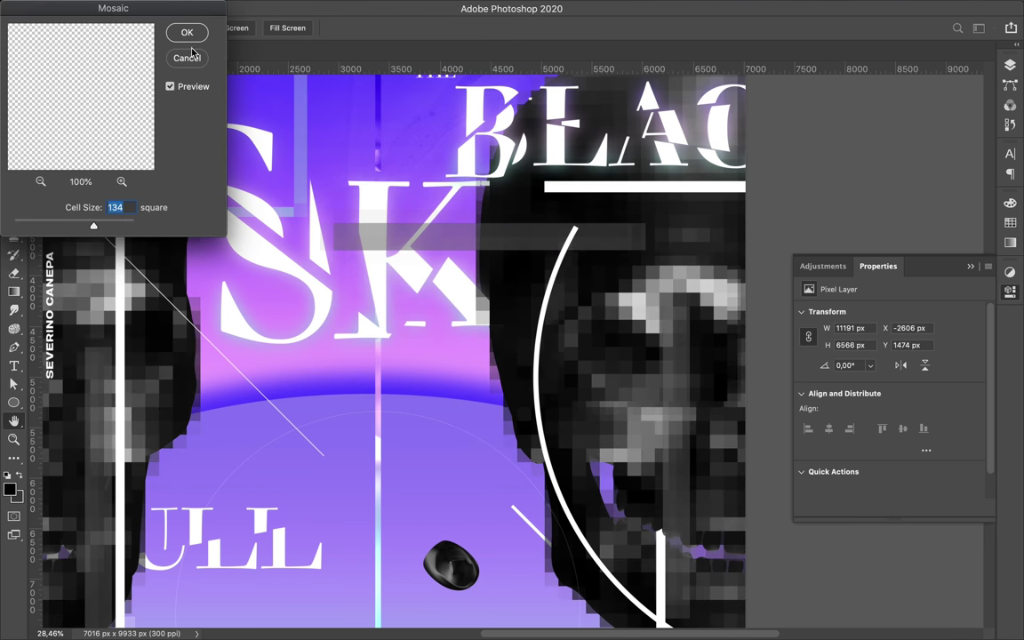
{"action": "left_click", "coordinate": [187, 57]}
Step: Try a copy of the white circle outline shrunk to about 60%, delete it, and save
{"action": "left_click", "coordinate": [536, 359]}
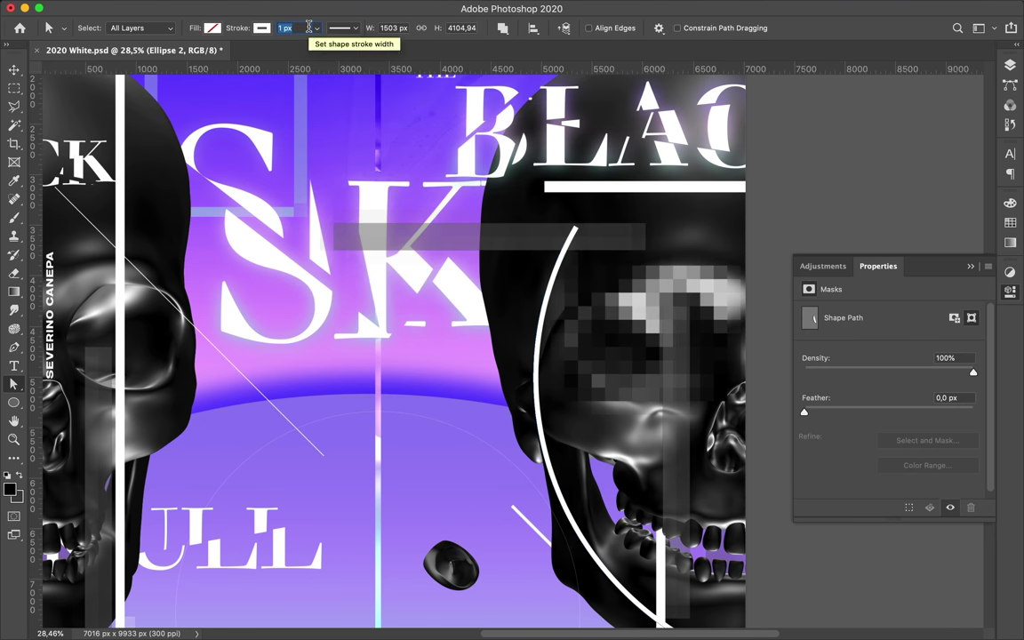
{"action": "scroll", "coordinate": [598, 355], "scroll_direction": "down", "scroll_amount": 3}
{"action": "key", "text": "v"}
{"action": "mouse_move", "coordinate": [598, 356]}
{"action": "left_mouse_down"}
{"action": "mouse_move", "coordinate": [569, 382]}
{"action": "mouse_move", "coordinate": [558, 377]}
{"action": "mouse_move", "coordinate": [402, 143]}
{"action": "left_mouse_up"}
{"action": "key", "text": "ctrl+t"}
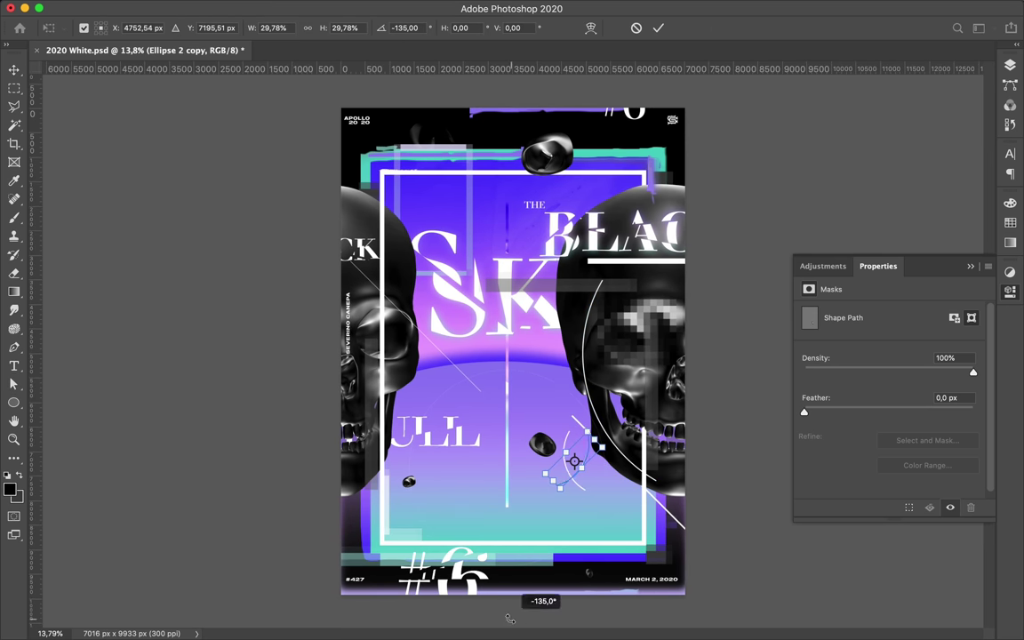
{"action": "key", "text": "Return"}
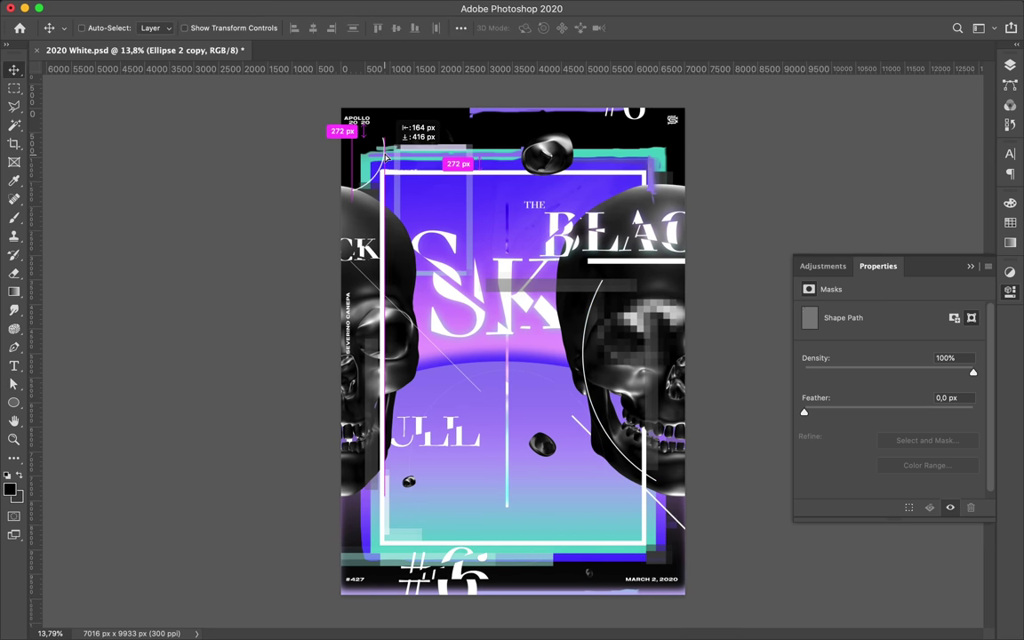
{"action": "left_click_drag", "start_coordinate": [403, 144], "coordinate": [429, 209]}
{"action": "key", "text": "Delete"}
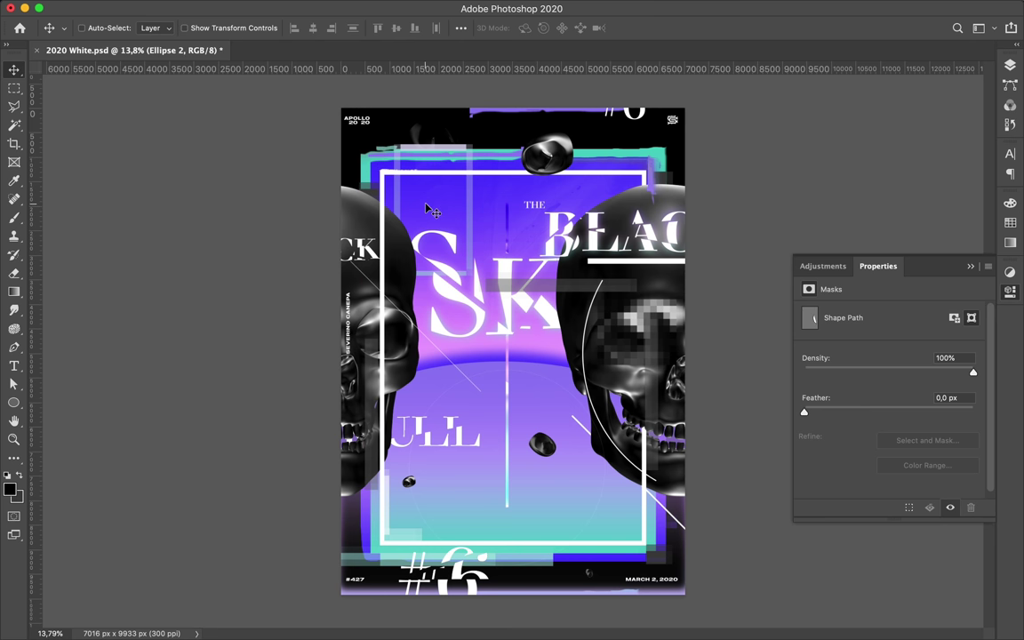
{"action": "key", "text": "ctrl+s"}
{"action": "left_click", "coordinate": [743, 7]}
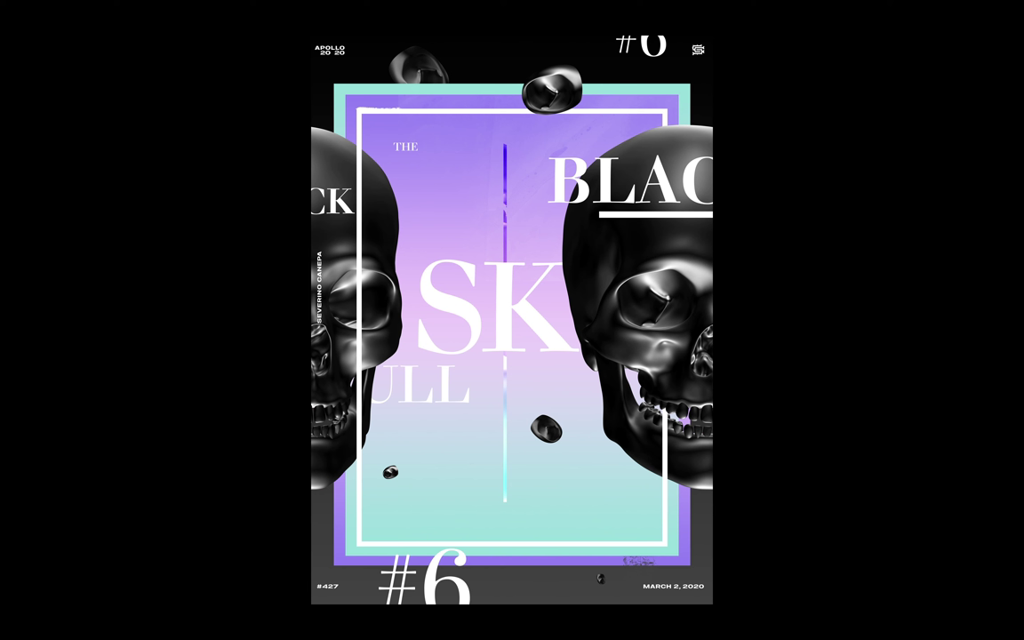